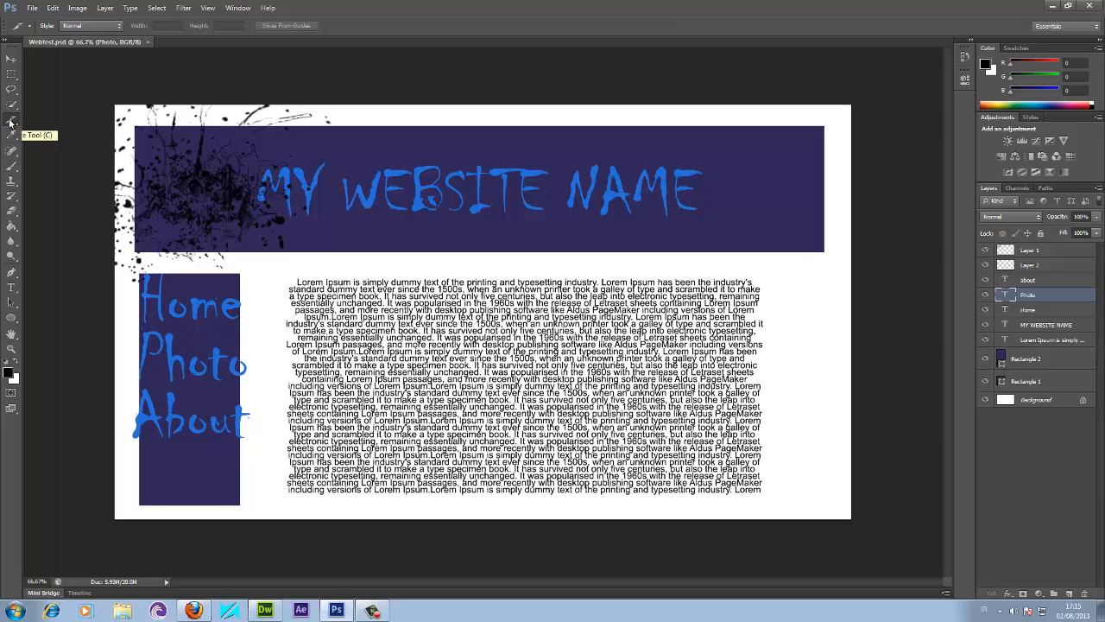
Activate the Slice tool and save the website design as Webtest.psd in Downloads, replacing the existing file.
left_click(11, 124)
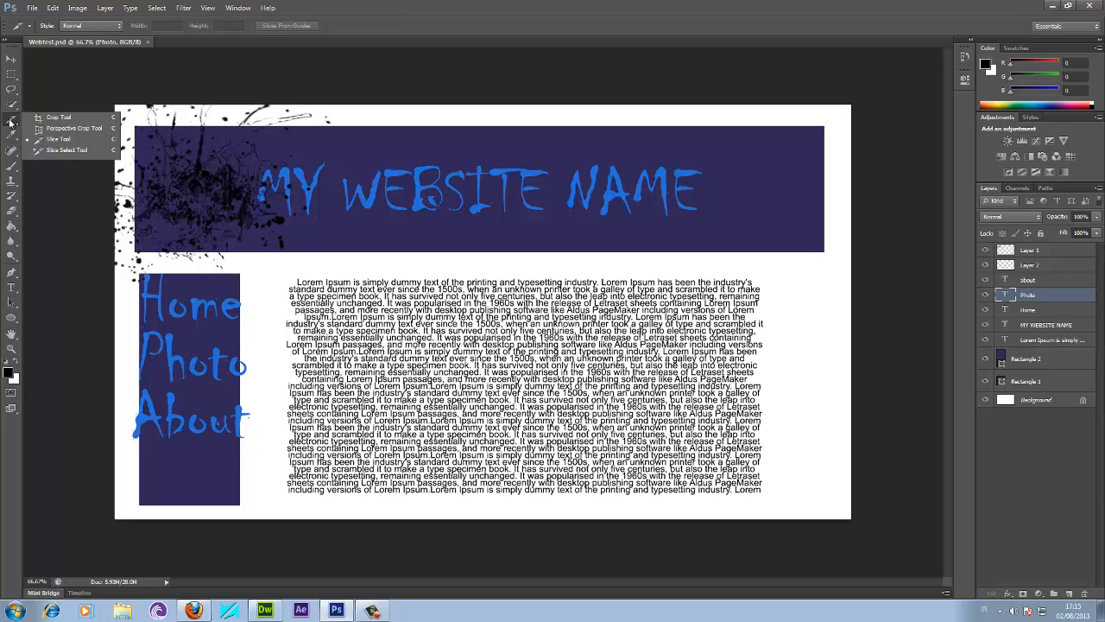
left_click(60, 141)
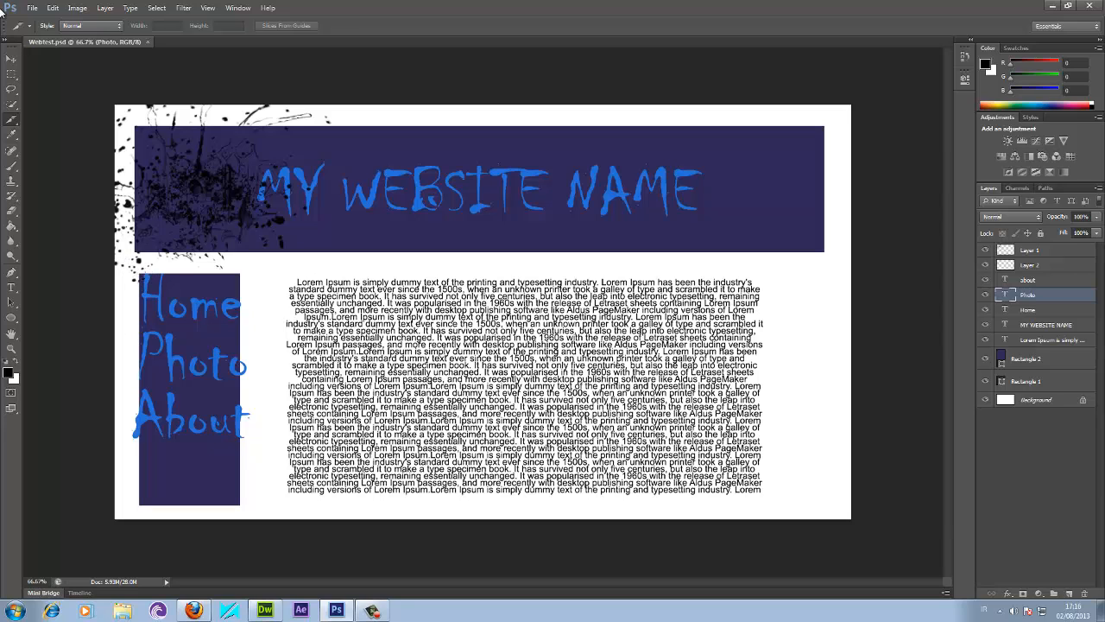
left_click(32, 8)
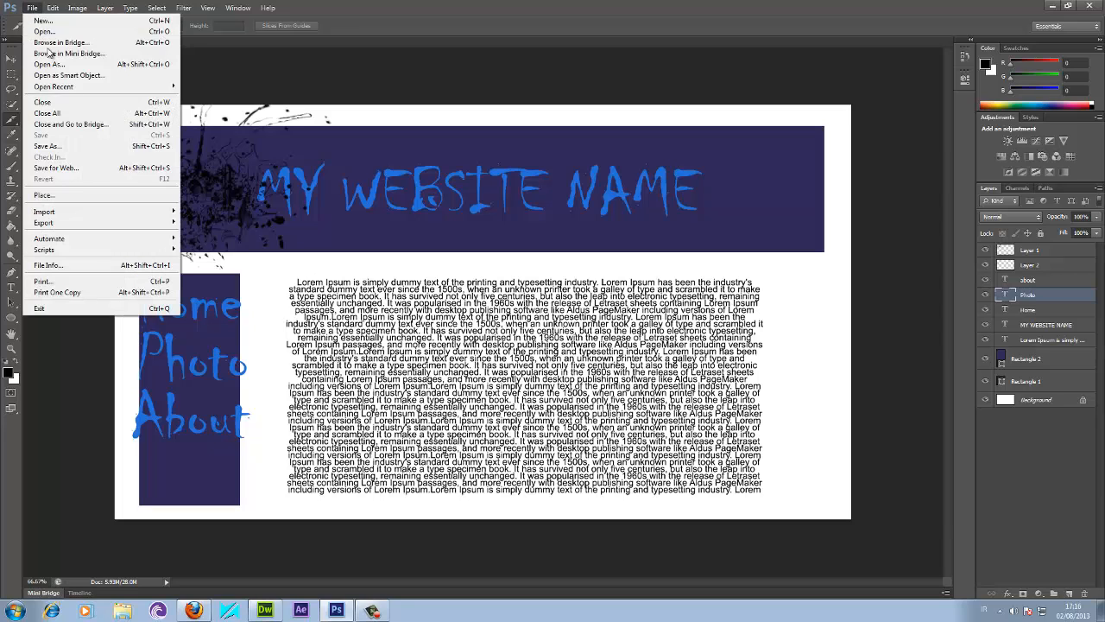
left_click(73, 147)
left_click(667, 153)
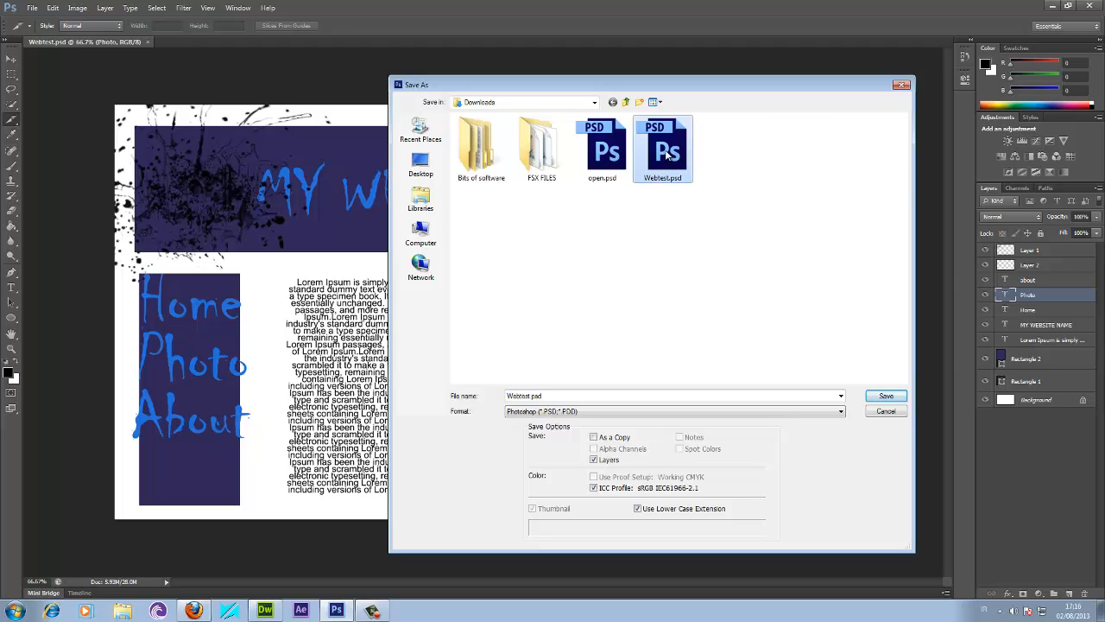
left_click(884, 397)
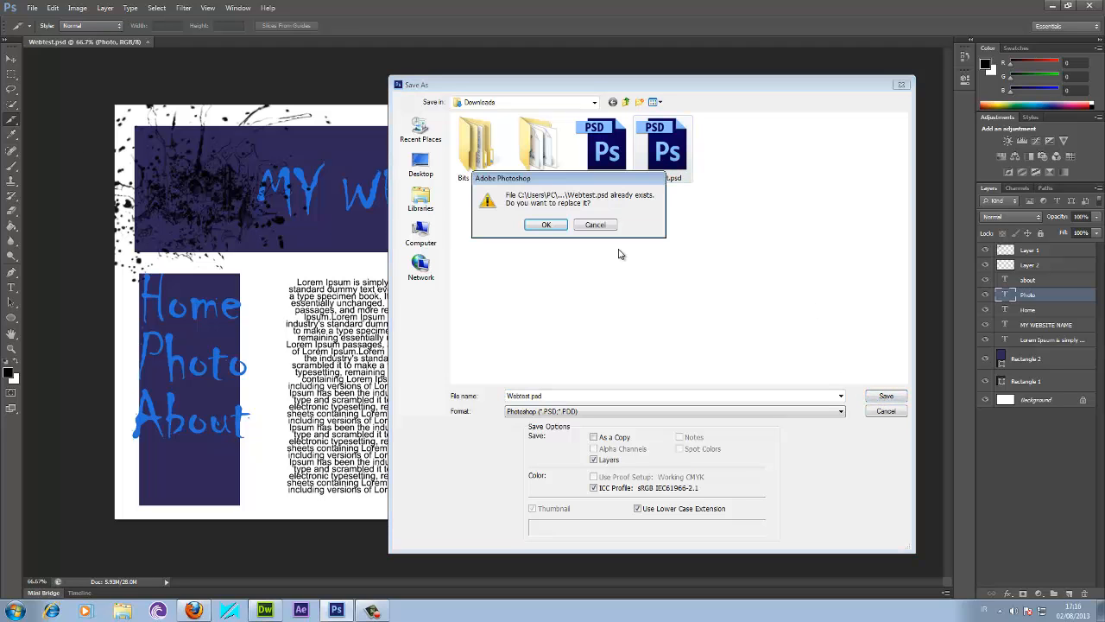
left_click(546, 227)
left_click(684, 186)
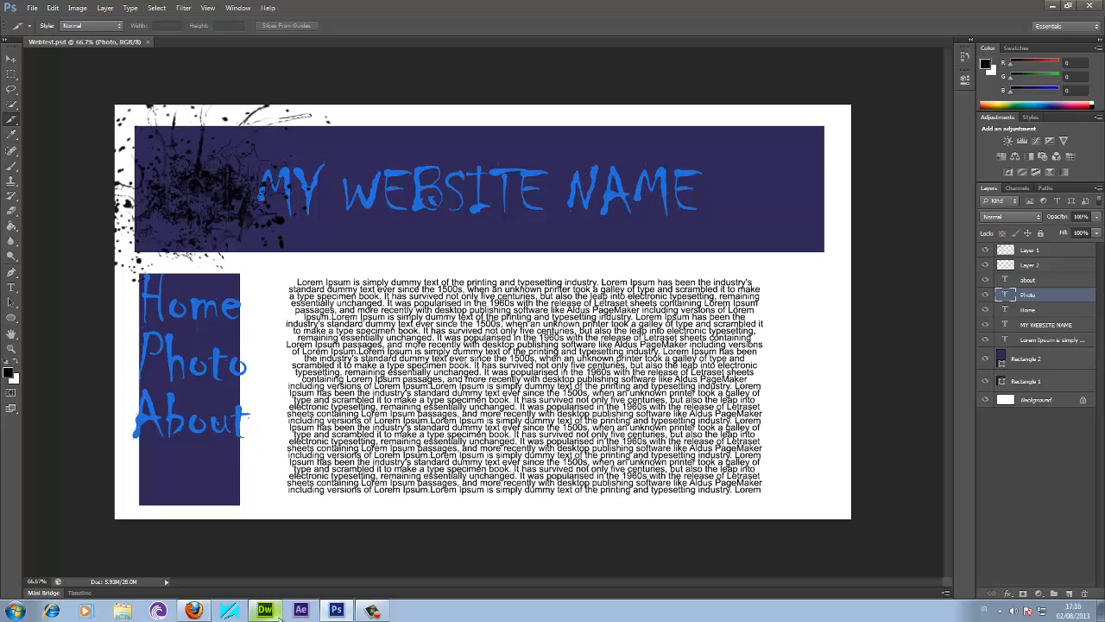
Slice the design into a full-width header area and a separate area around the Lorem Ipsum body text.
mouse_move(267, 611)
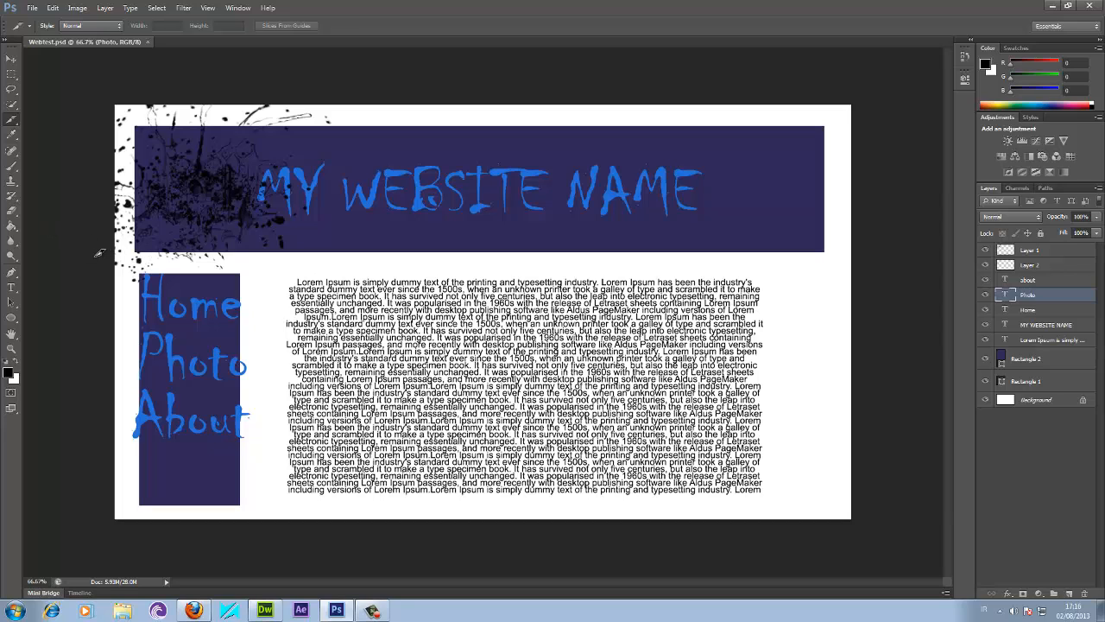
left_click_drag(97, 251, 872, 97)
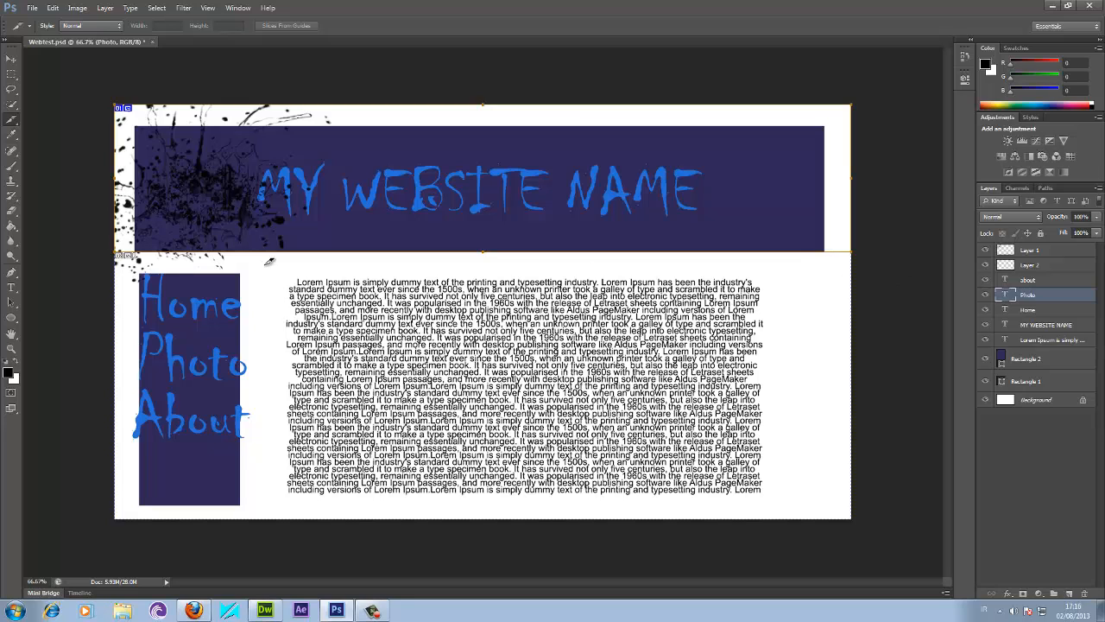
left_click_drag(250, 261, 806, 504)
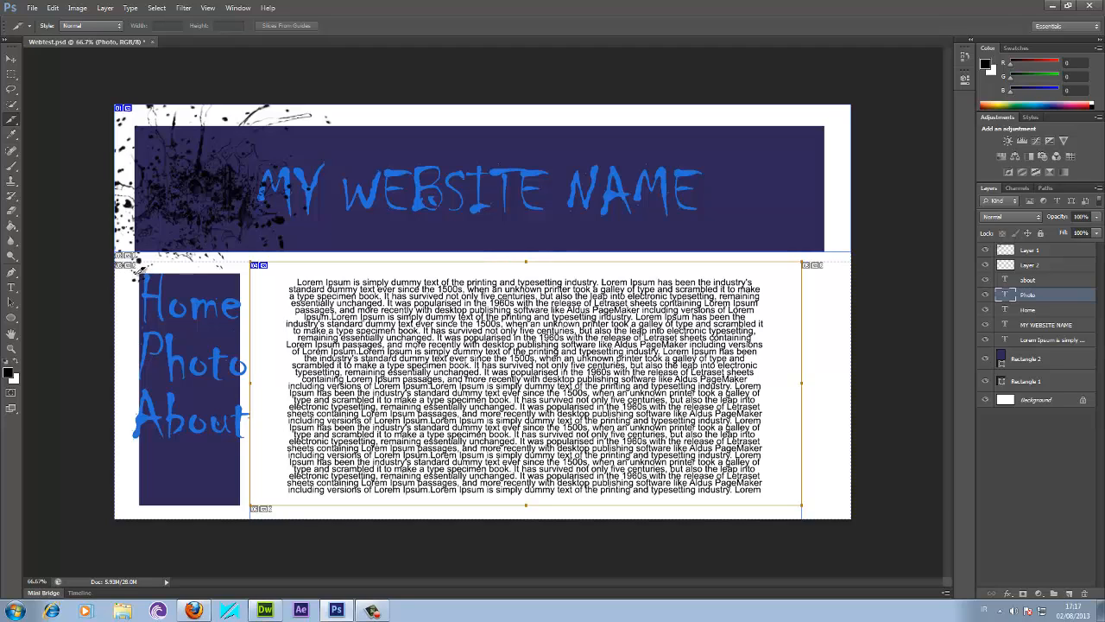
Add separate slices around the Home, Photo and About labels in the navigation column.
left_click_drag(136, 270, 247, 321)
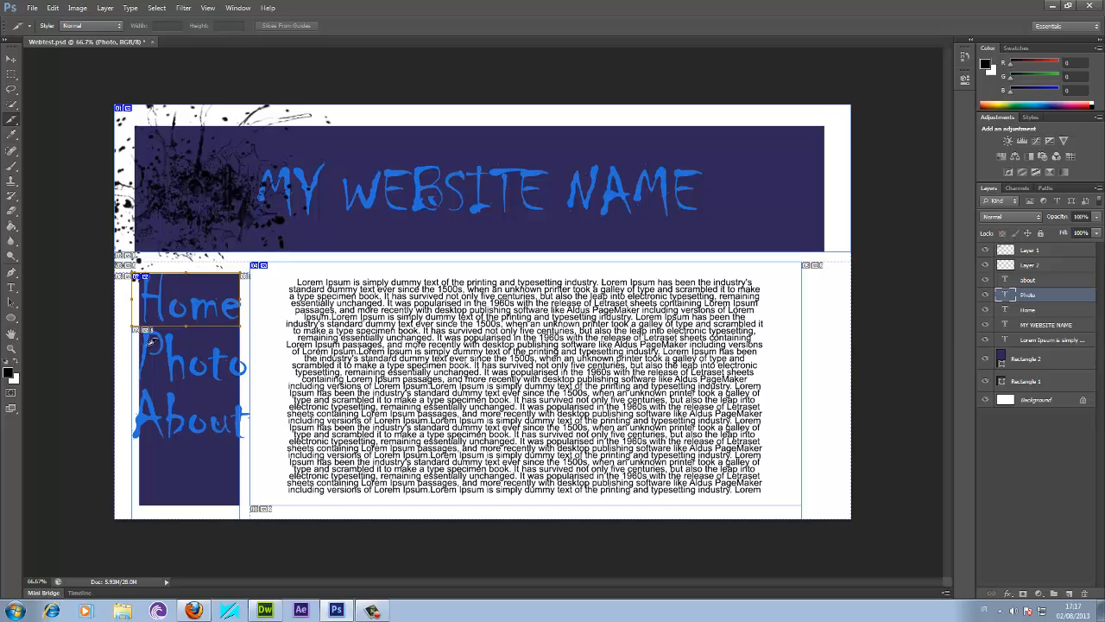
left_click_drag(254, 380, 133, 330)
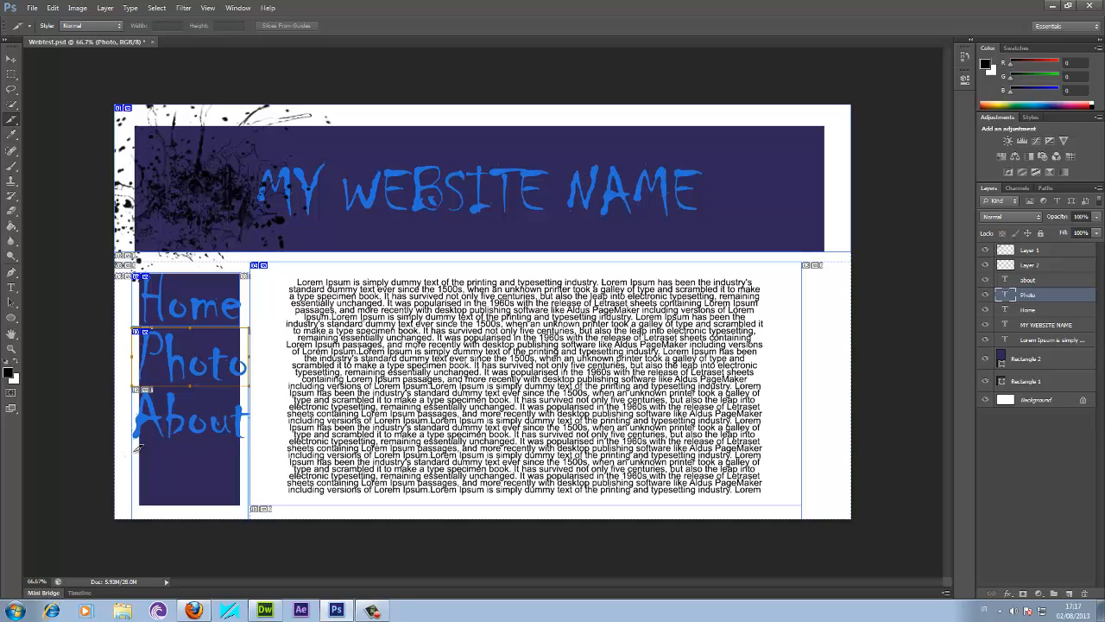
left_click_drag(136, 449, 250, 389)
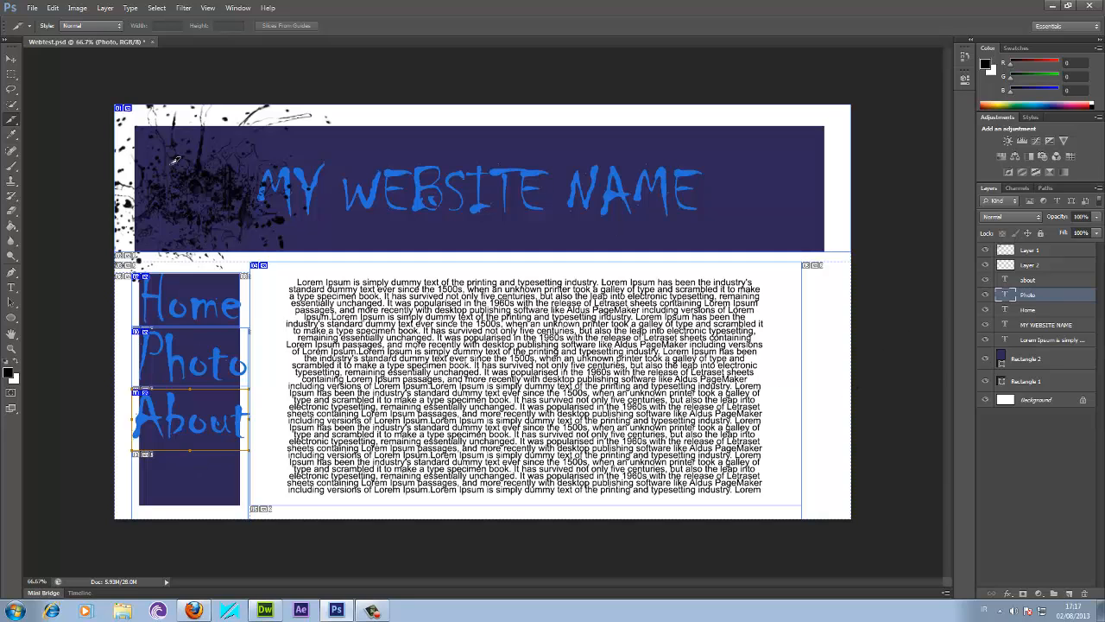
Start a Save for Web export of the sliced design and name the output file index.html.
left_click(32, 7)
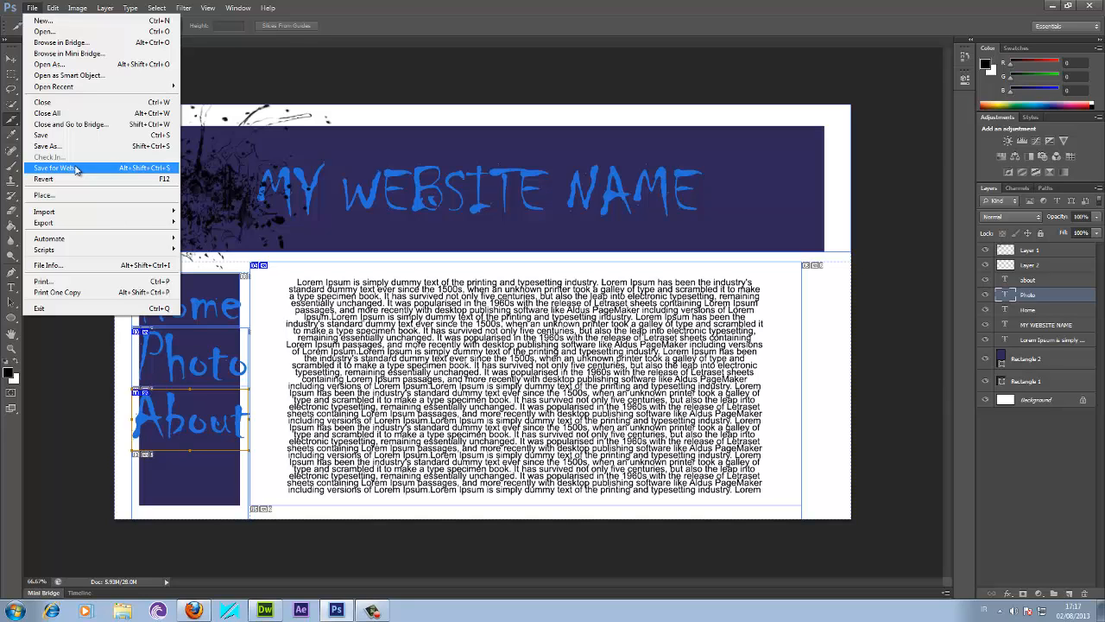
left_click(76, 168)
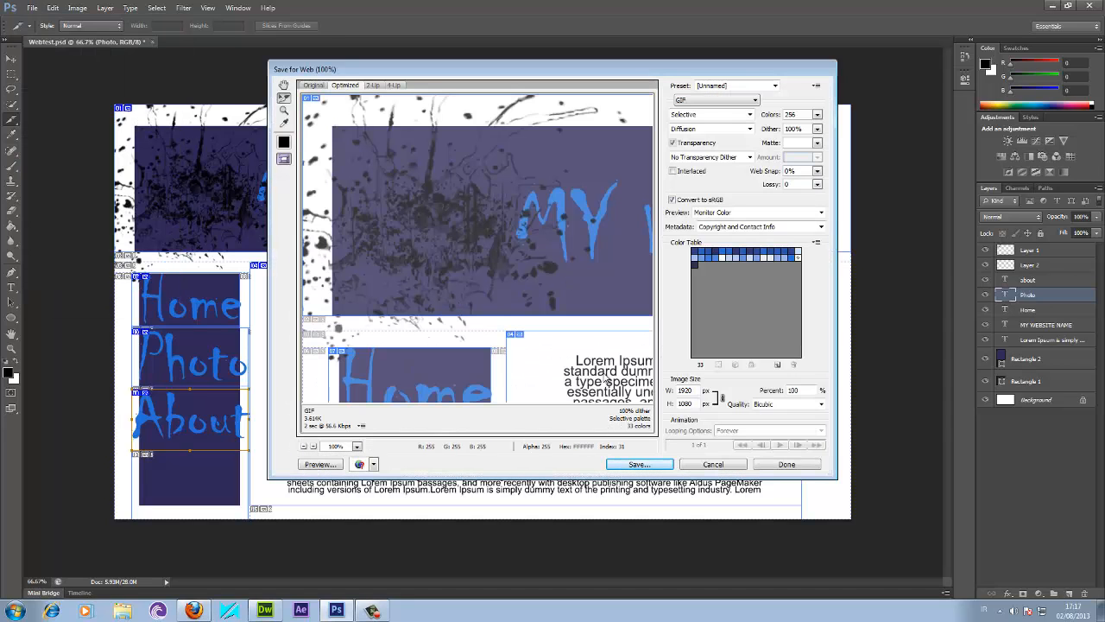
left_click(284, 86)
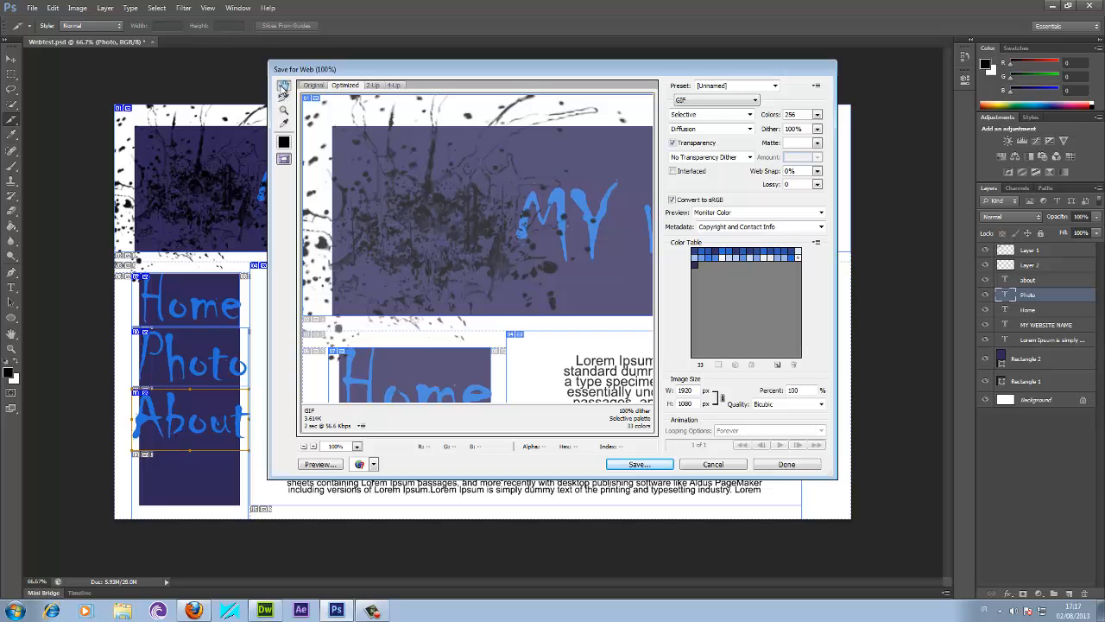
left_click_drag(510, 304, 462, 198)
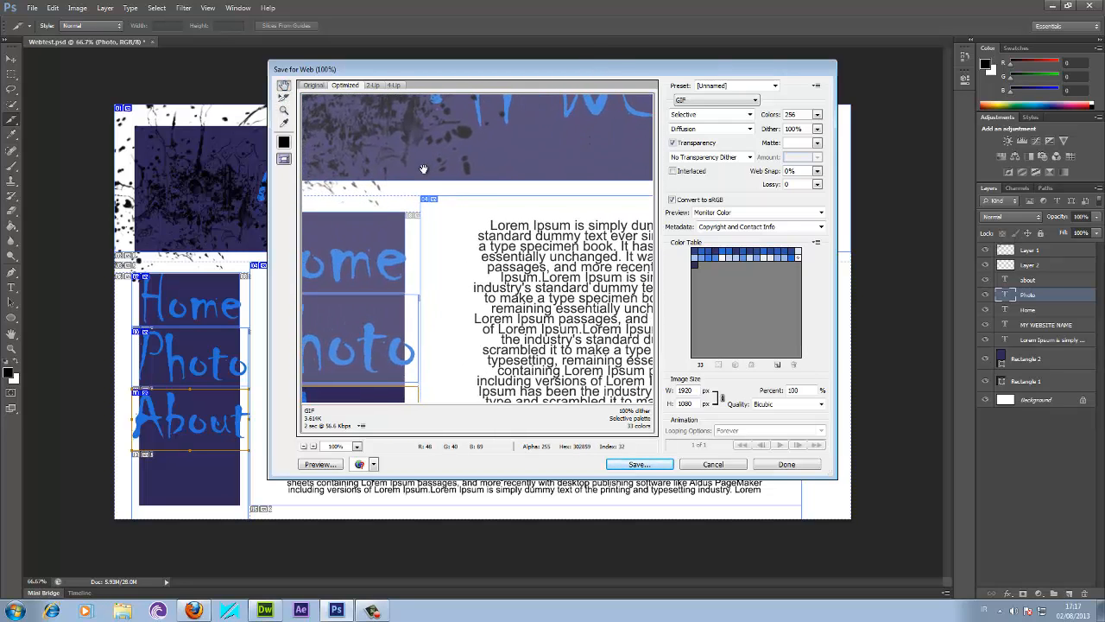
left_click(639, 464)
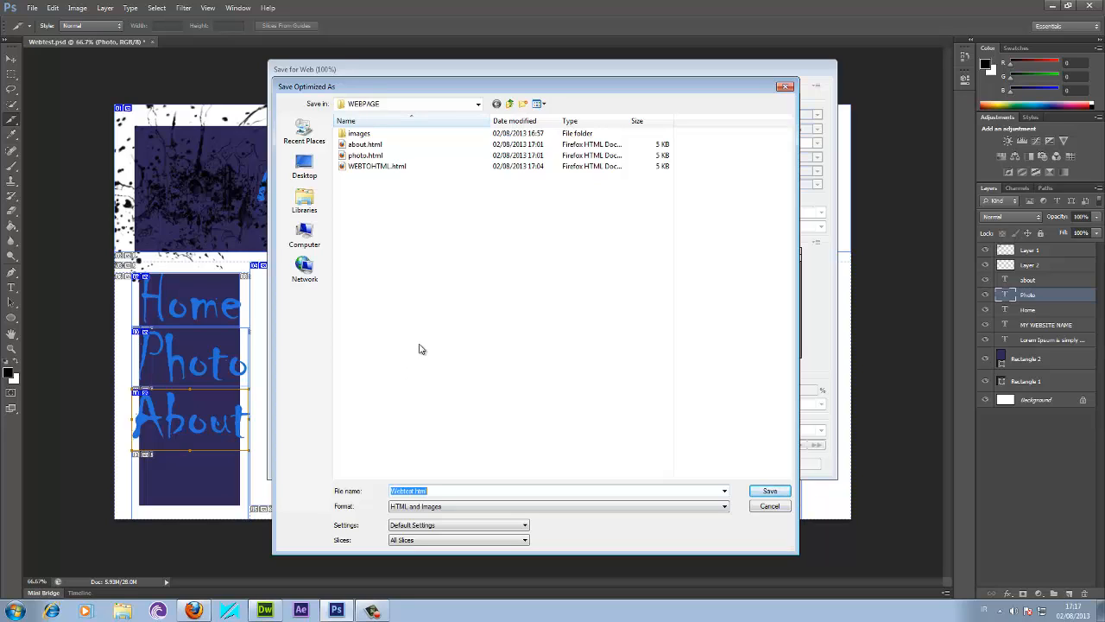
type("index.html")
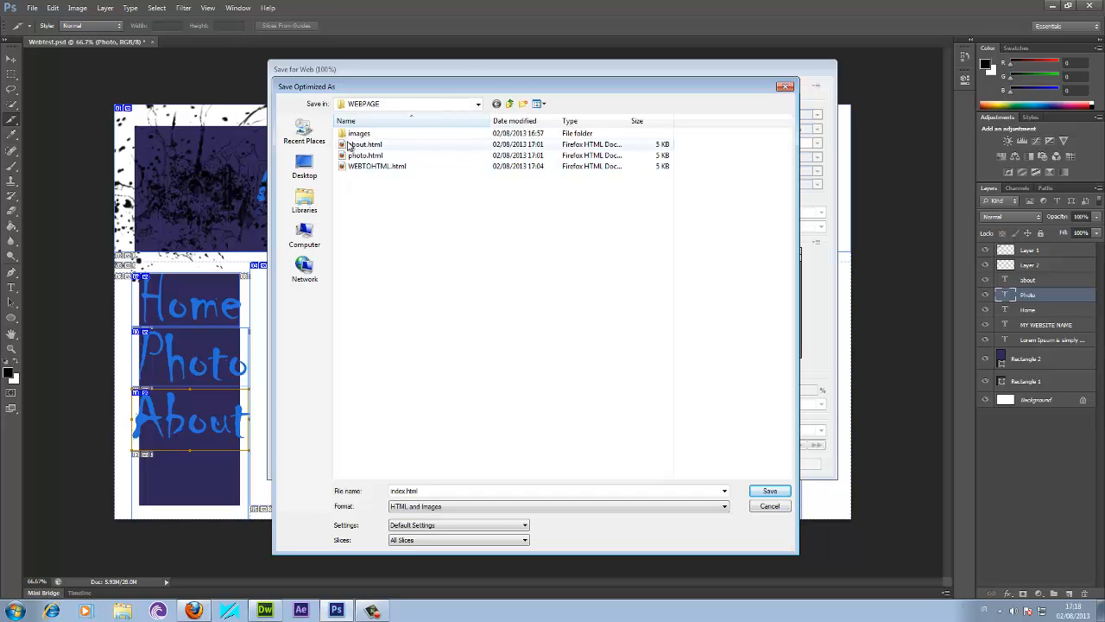
Create a folder named Webtest on the desktop and save the exported page and its images into it.
left_click(301, 165)
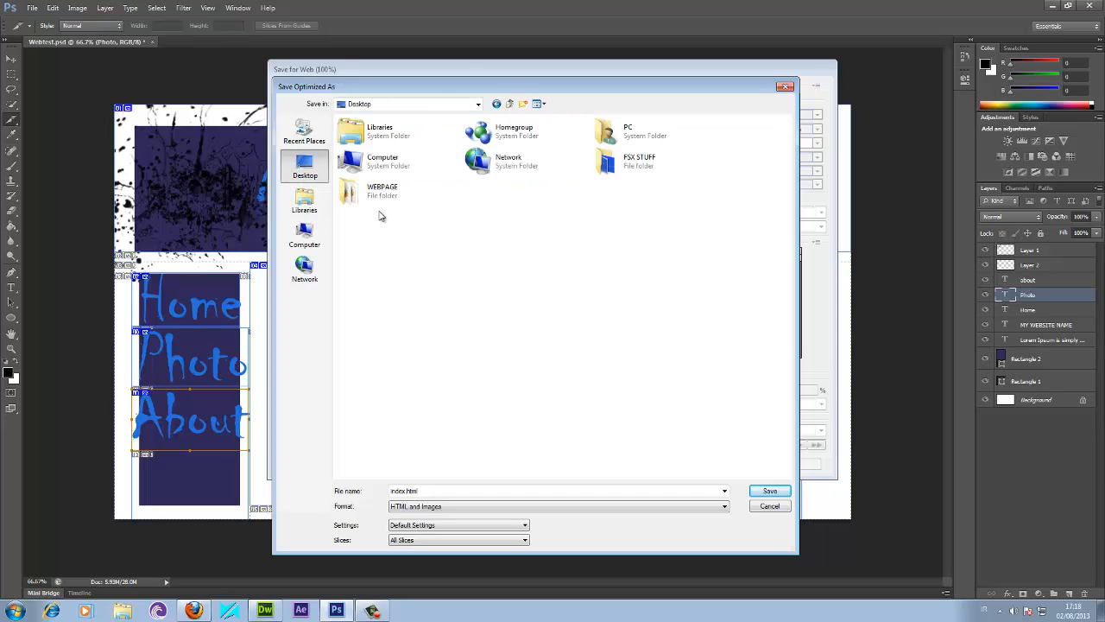
right_click(418, 270)
mouse_move(491, 391)
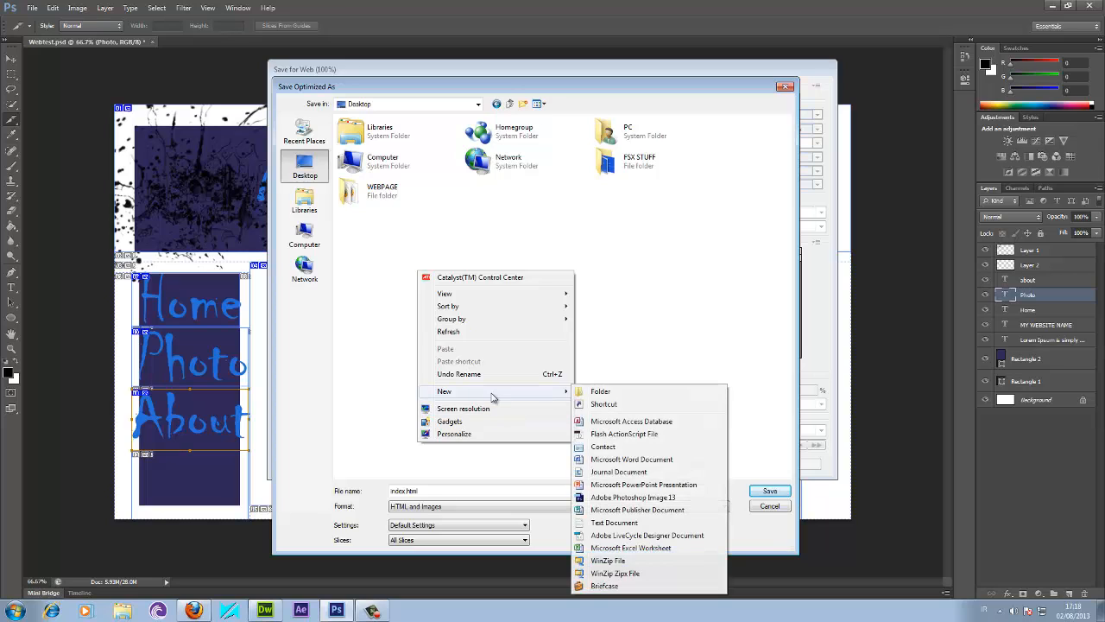
left_click(597, 390)
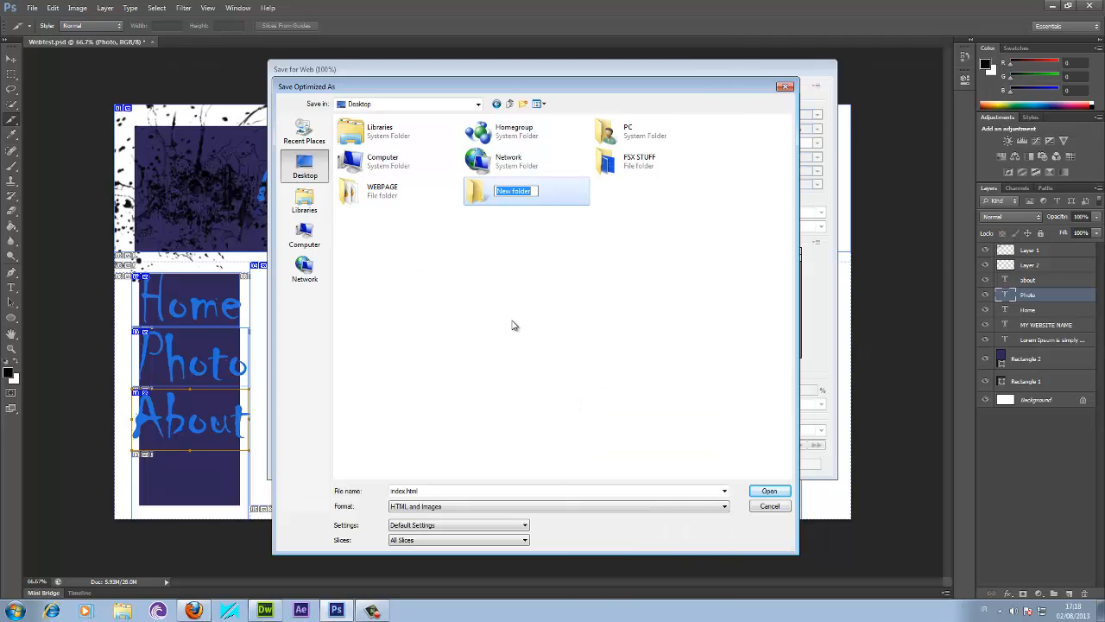
type("Webtest")
key("Return")
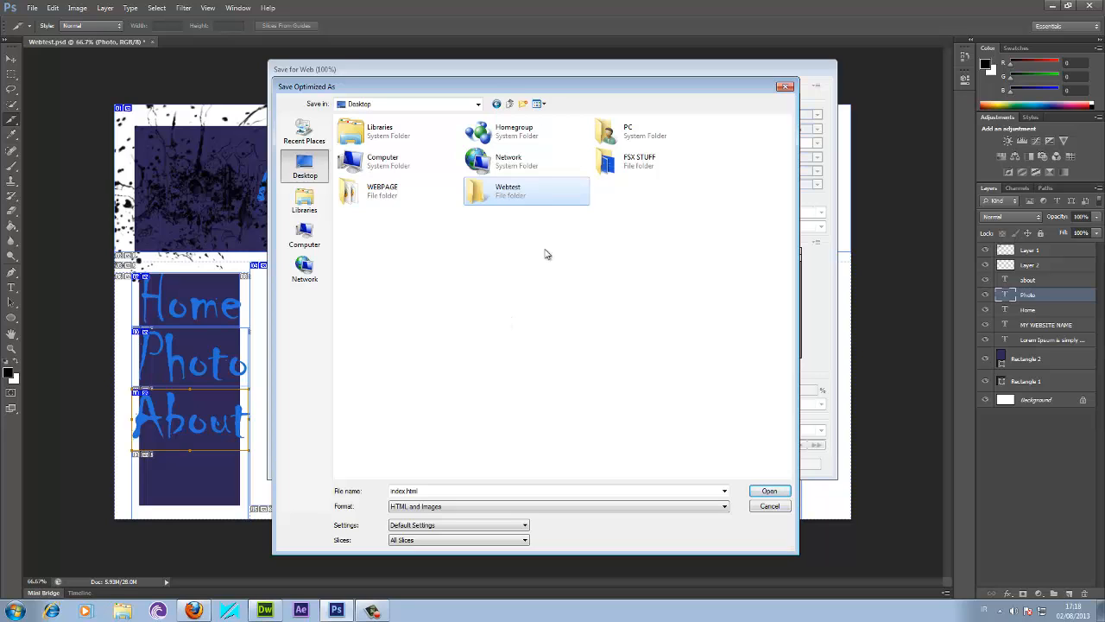
double_click(509, 197)
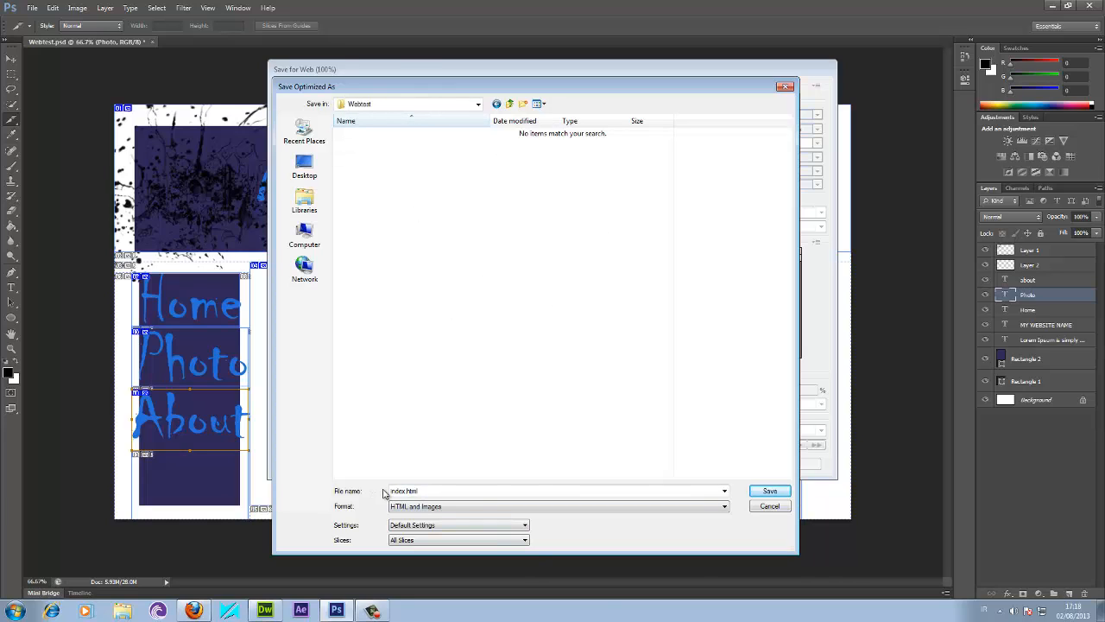
left_click(766, 491)
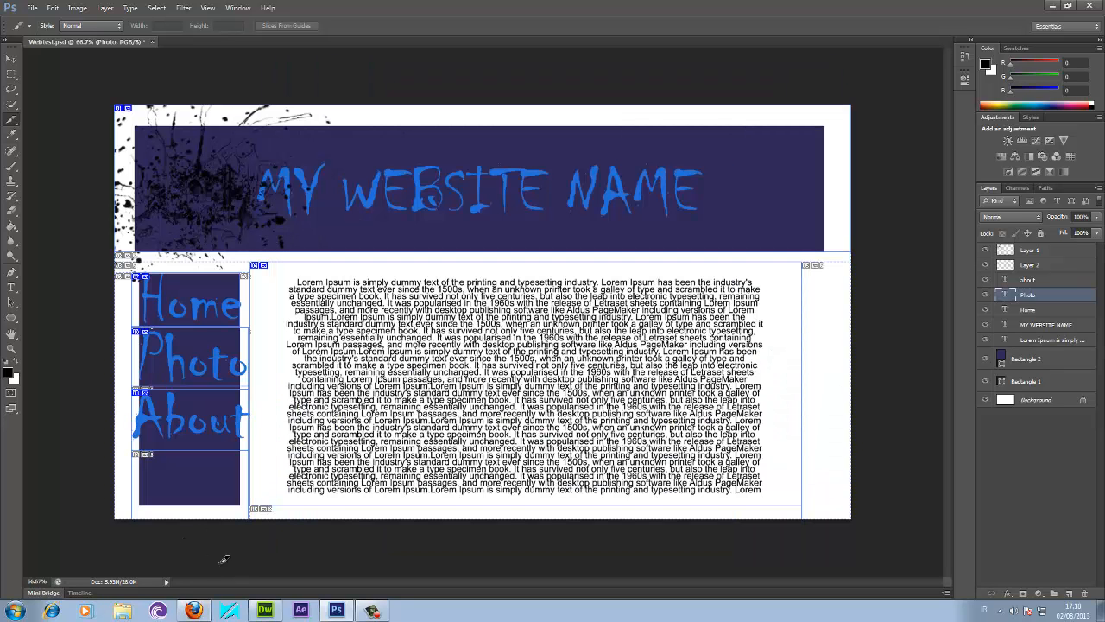
Open the Webtest folder on the desktop and inspect the slice images in its images subfolder.
left_click(1101, 610)
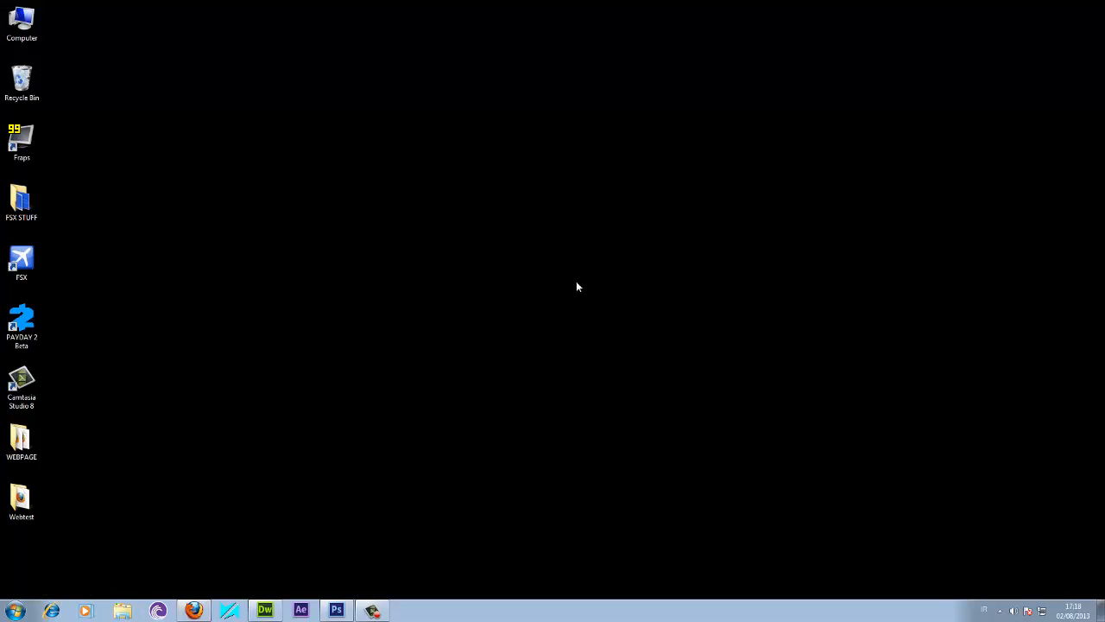
double_click(21, 499)
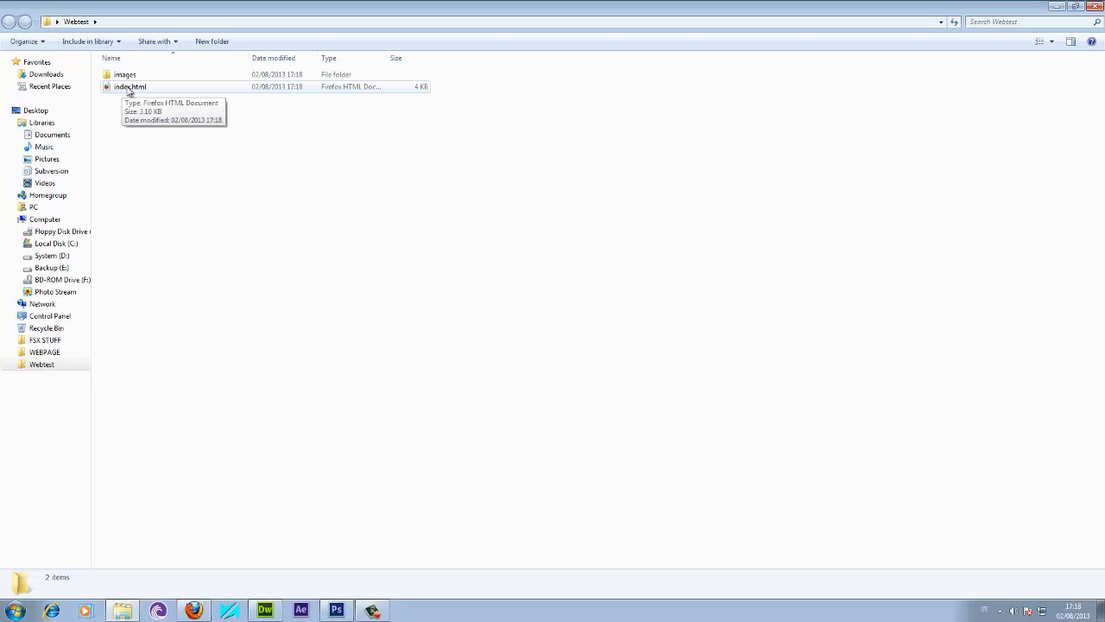
double_click(123, 75)
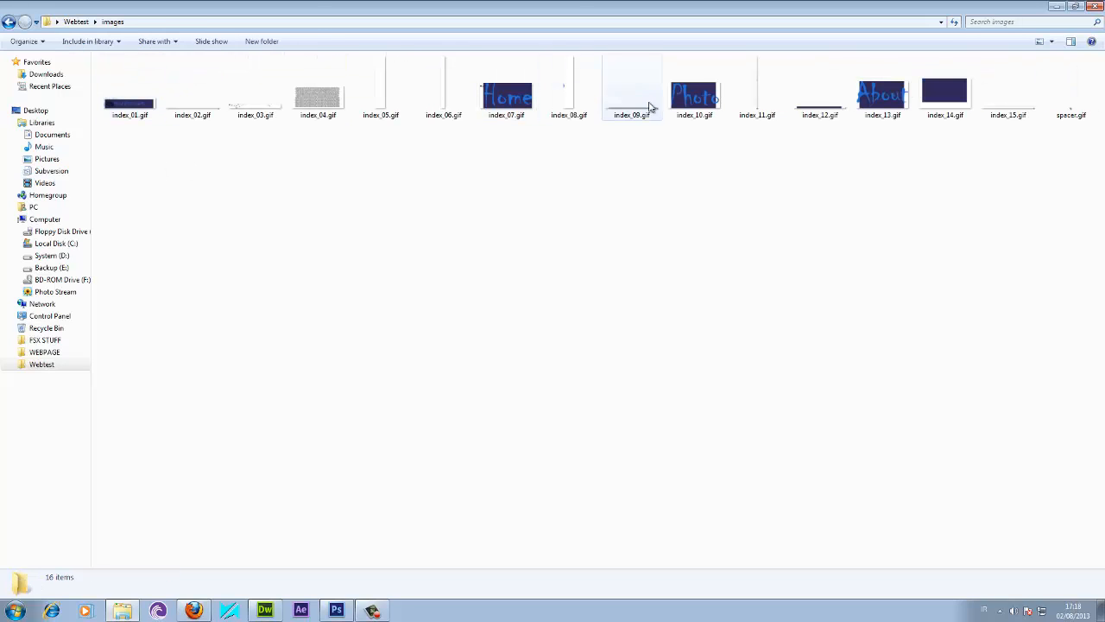
left_click(7, 23)
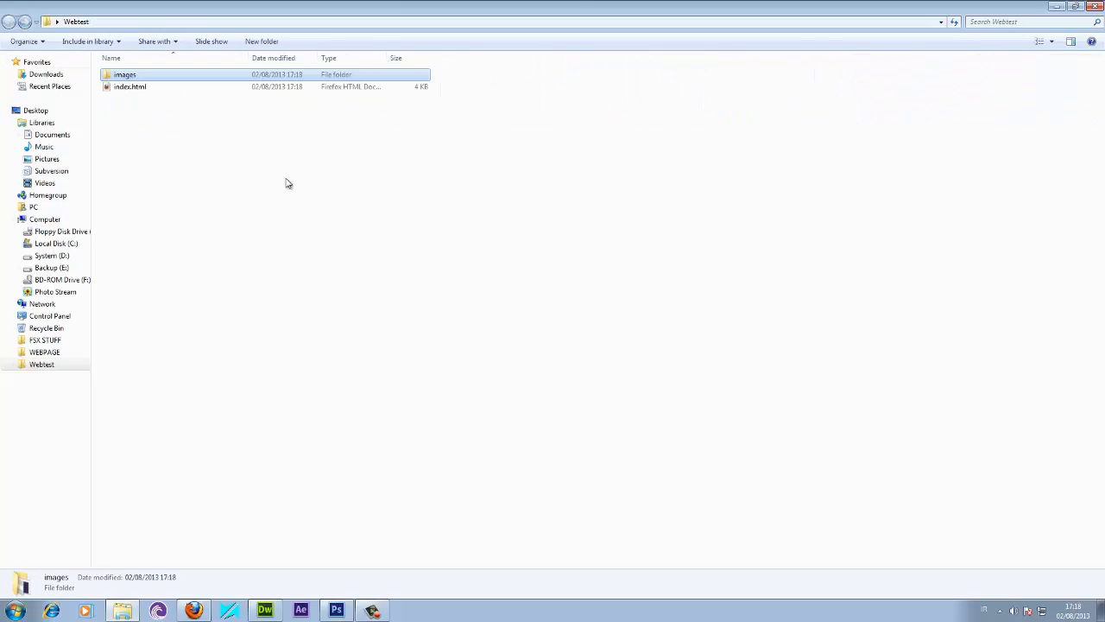
Preview index.html in the browser, check the whole page, and close the preview tab.
left_click(123, 86)
double_click(125, 87)
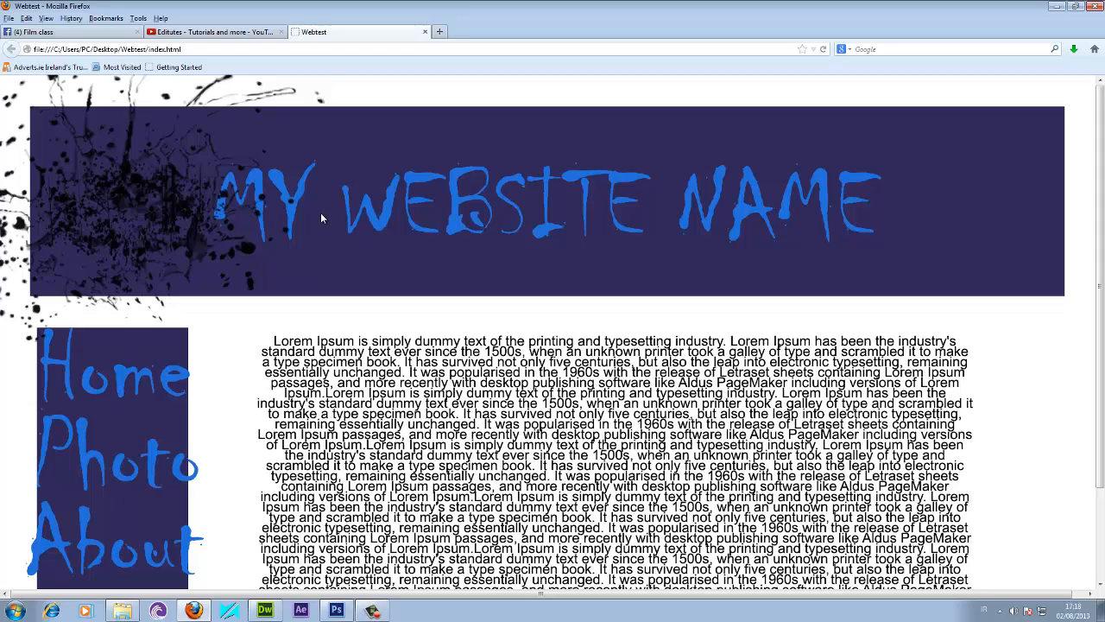
scroll(569, 421, "down", 3)
scroll(569, 421, "up", 3)
key("ctrl+w")
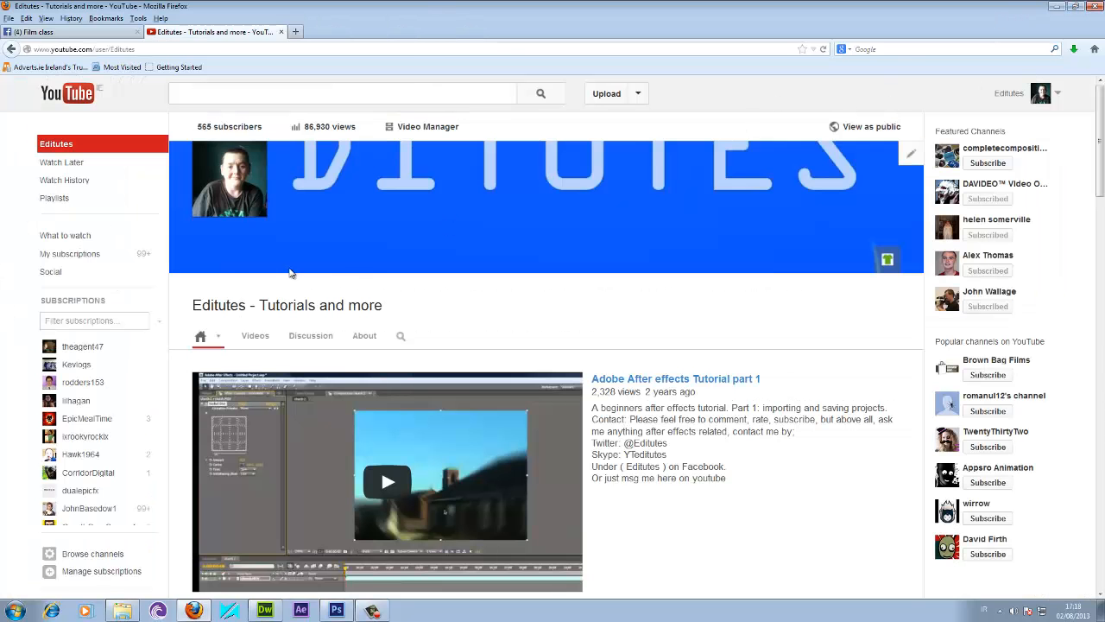
left_click(1056, 7)
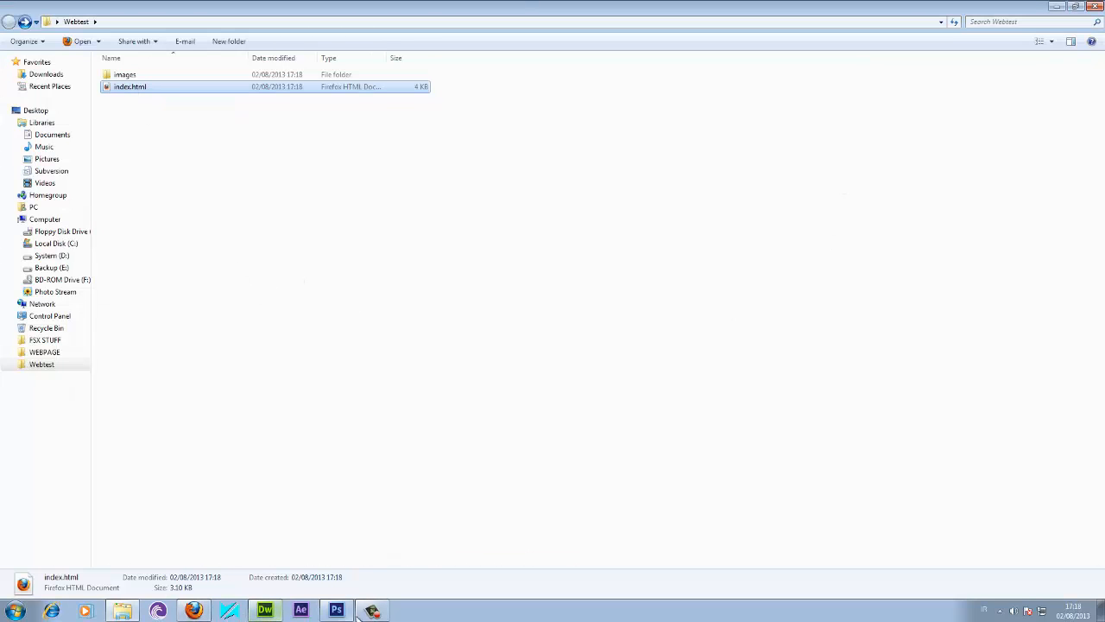
Switch to Dreamweaver and open index.html from the Webtest folder on the desktop.
left_click(265, 611)
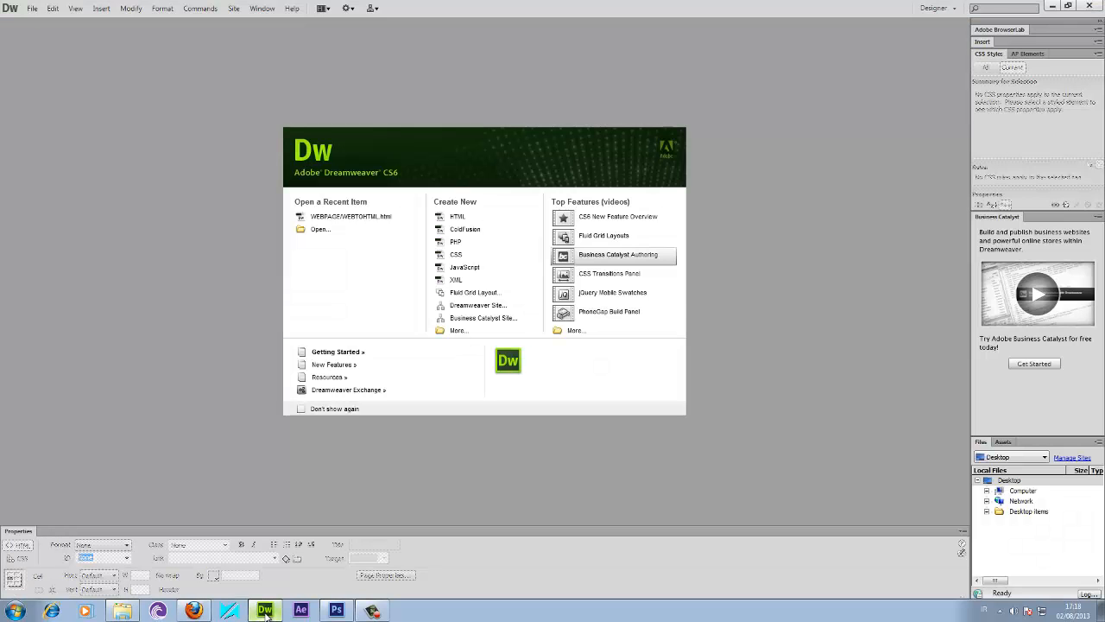
left_click(320, 231)
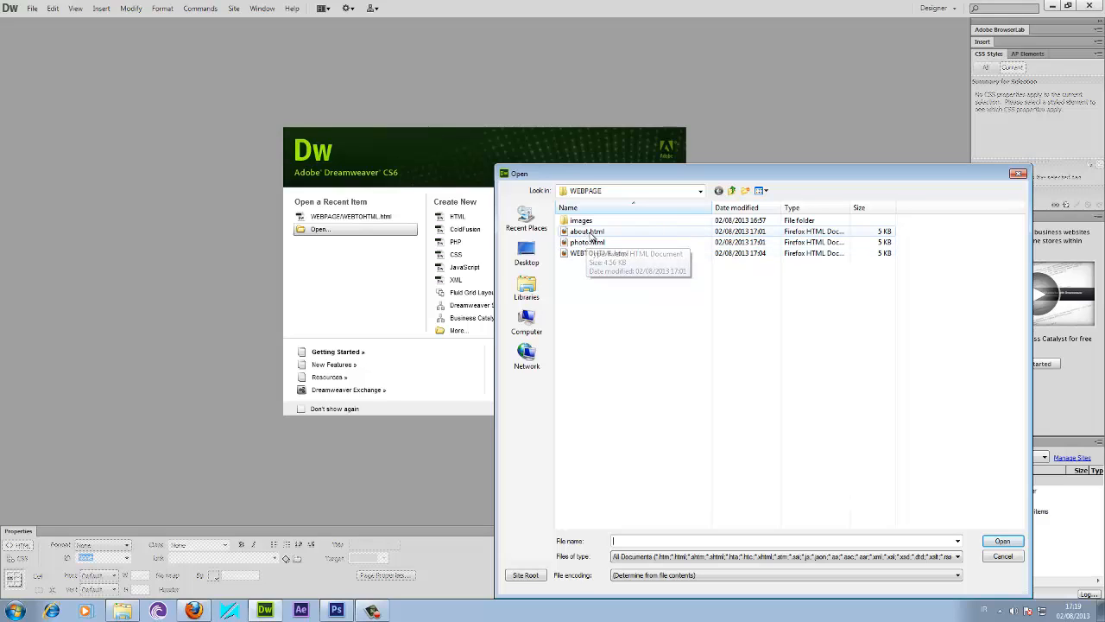
left_click(527, 252)
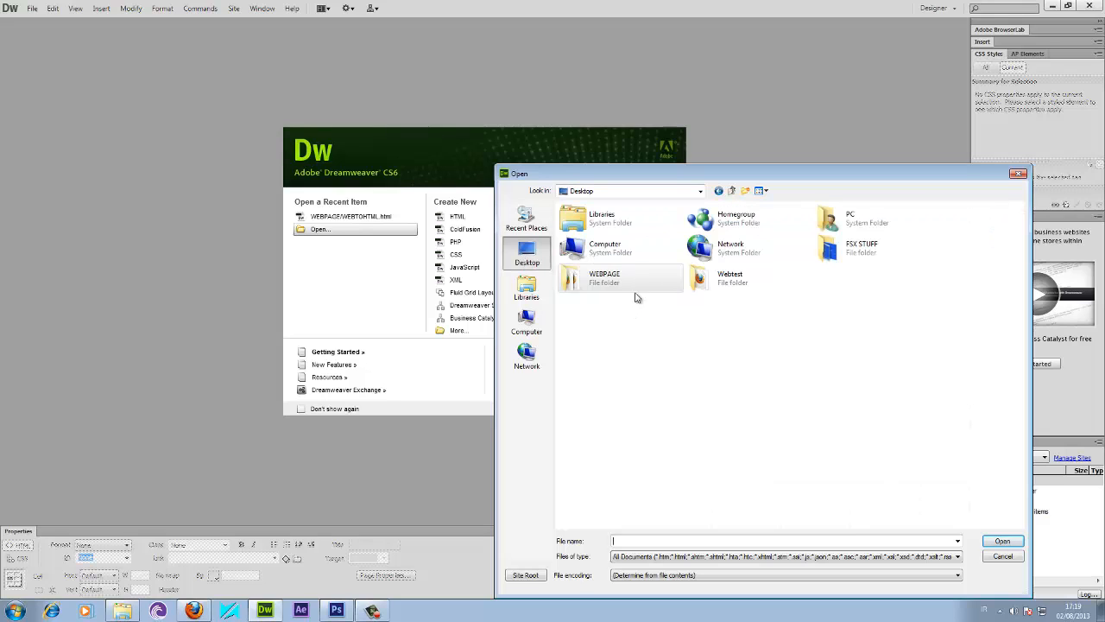
double_click(721, 285)
left_click(592, 231)
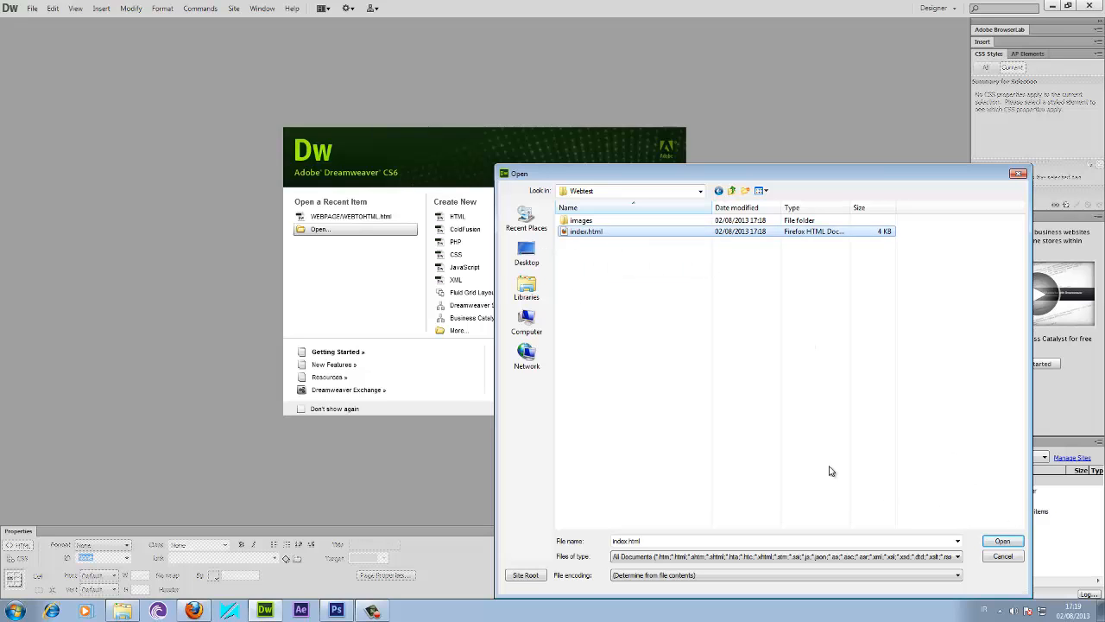
left_click(1001, 542)
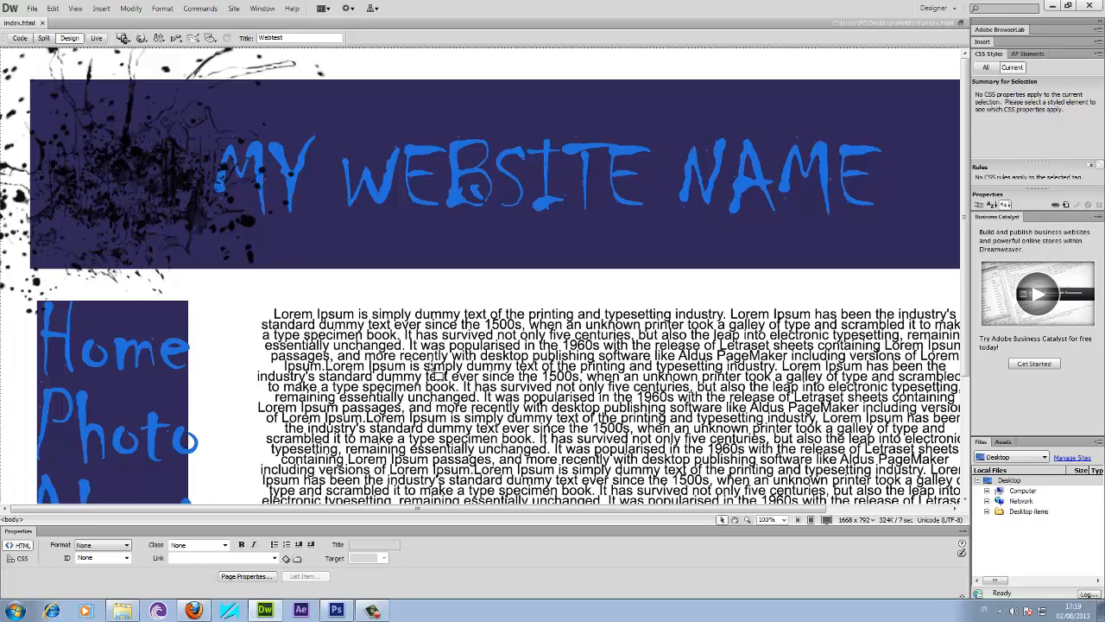
Examine the image slices of the page: the Home, Photo and About menu items, the body text and the header.
key("ctrl+minus")
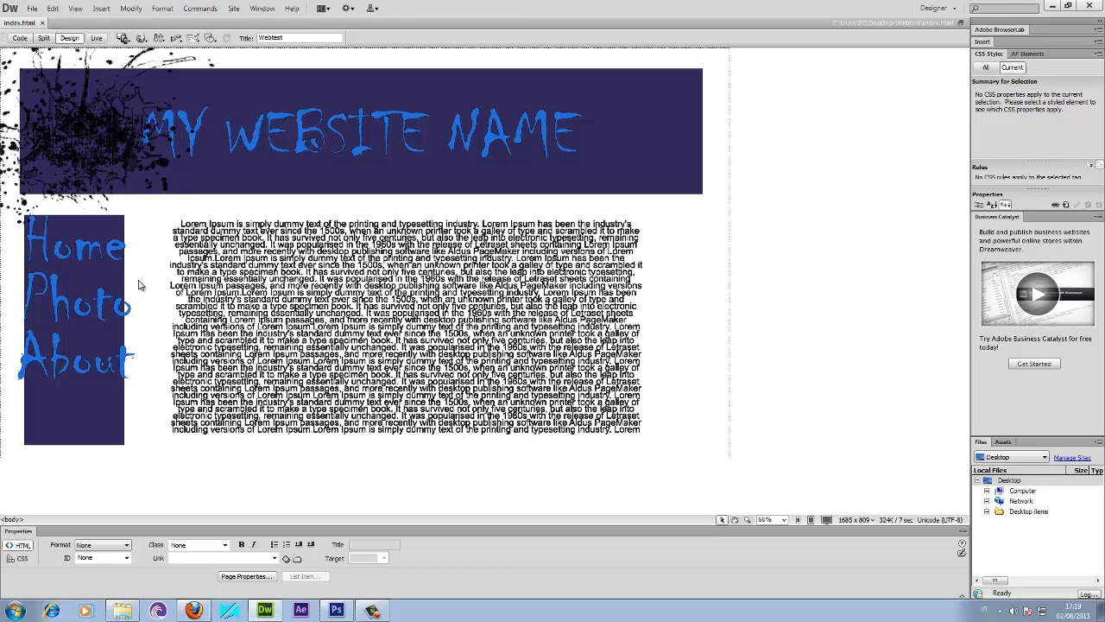
left_click(71, 243)
left_click(76, 307)
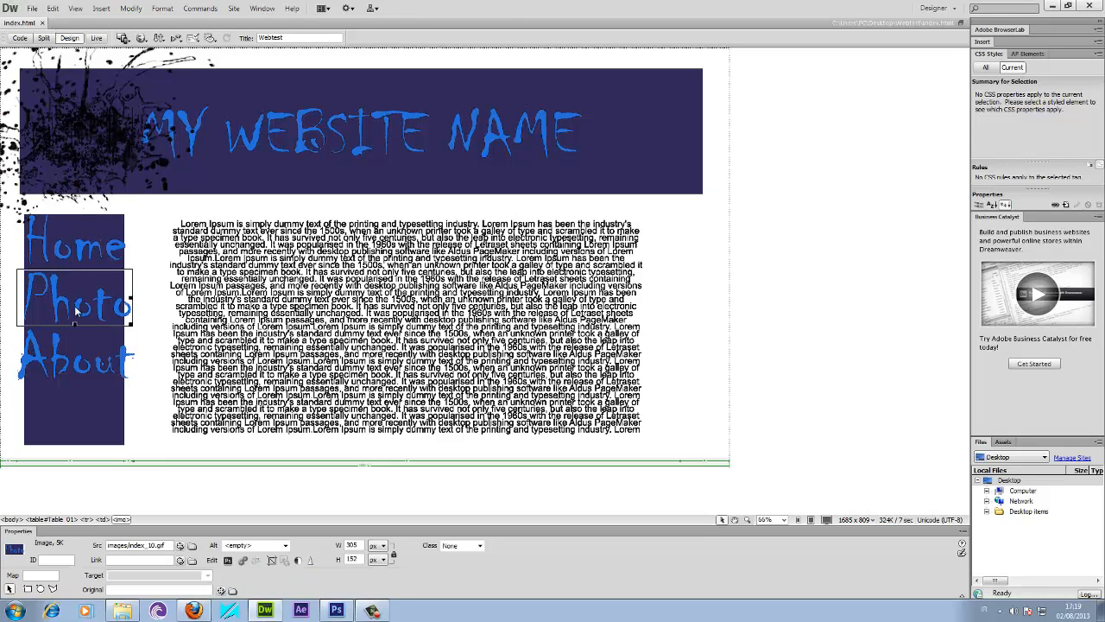
left_click(69, 367)
left_click(385, 313)
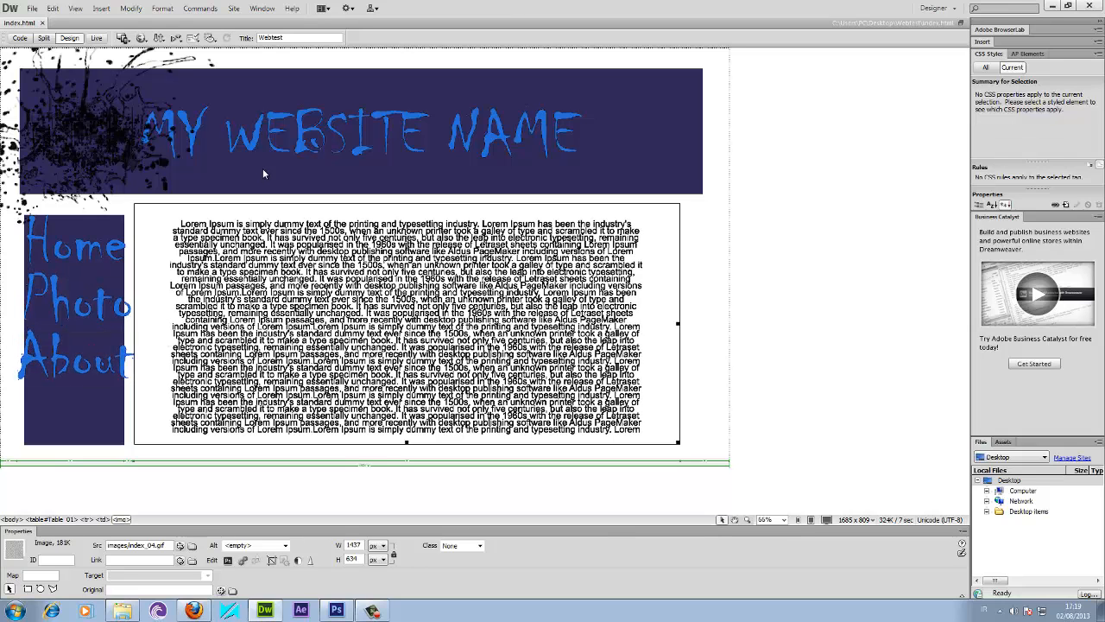
left_click(264, 169)
left_click(68, 250)
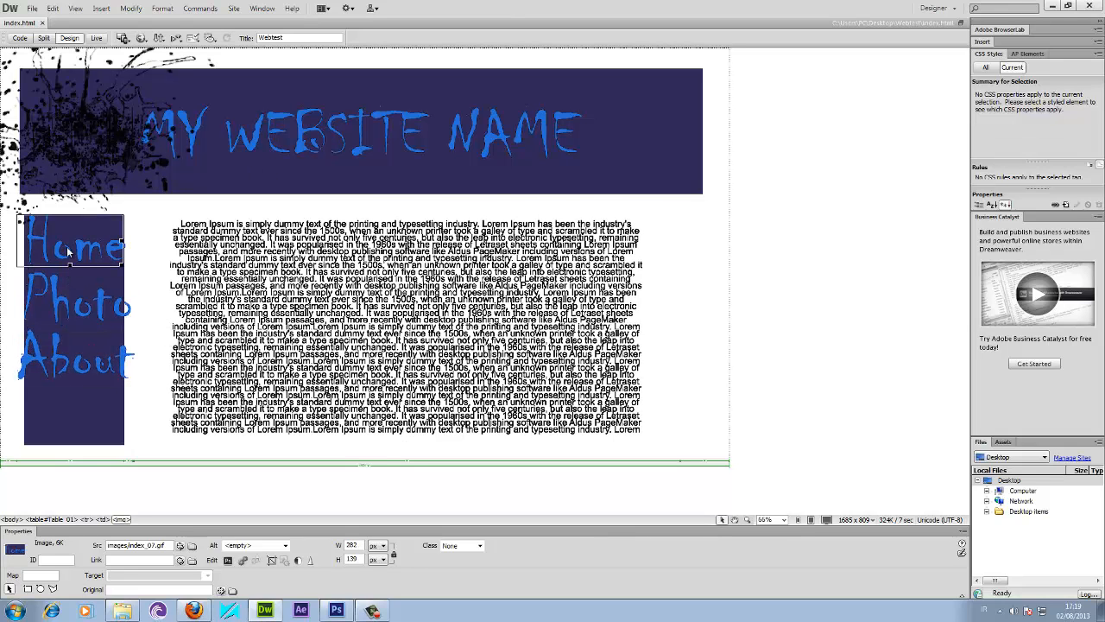
left_click(58, 311)
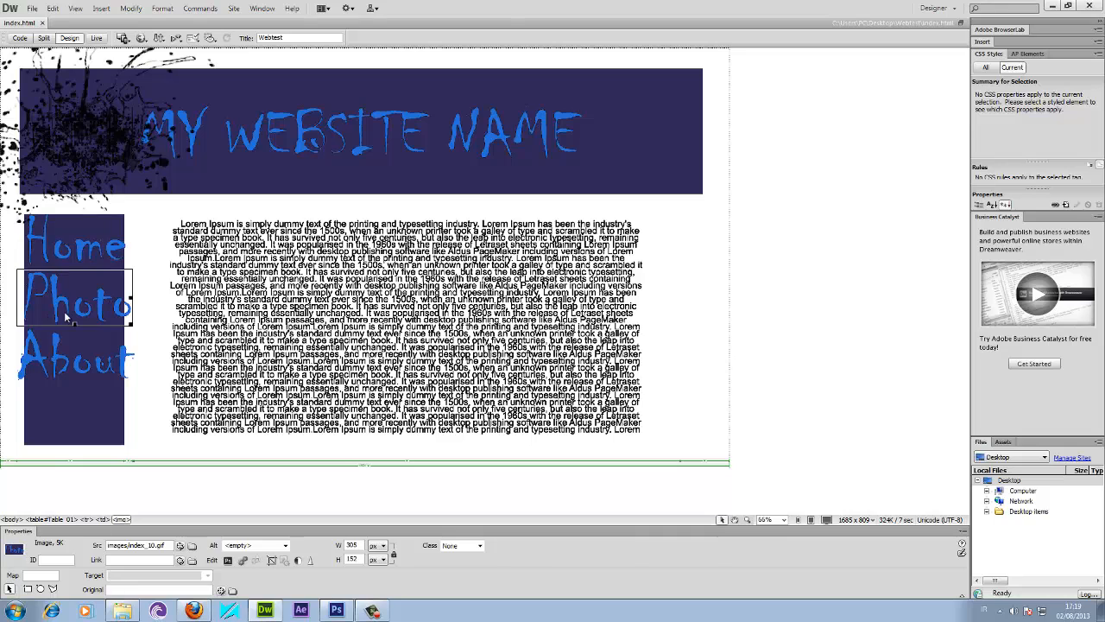
left_click(72, 366)
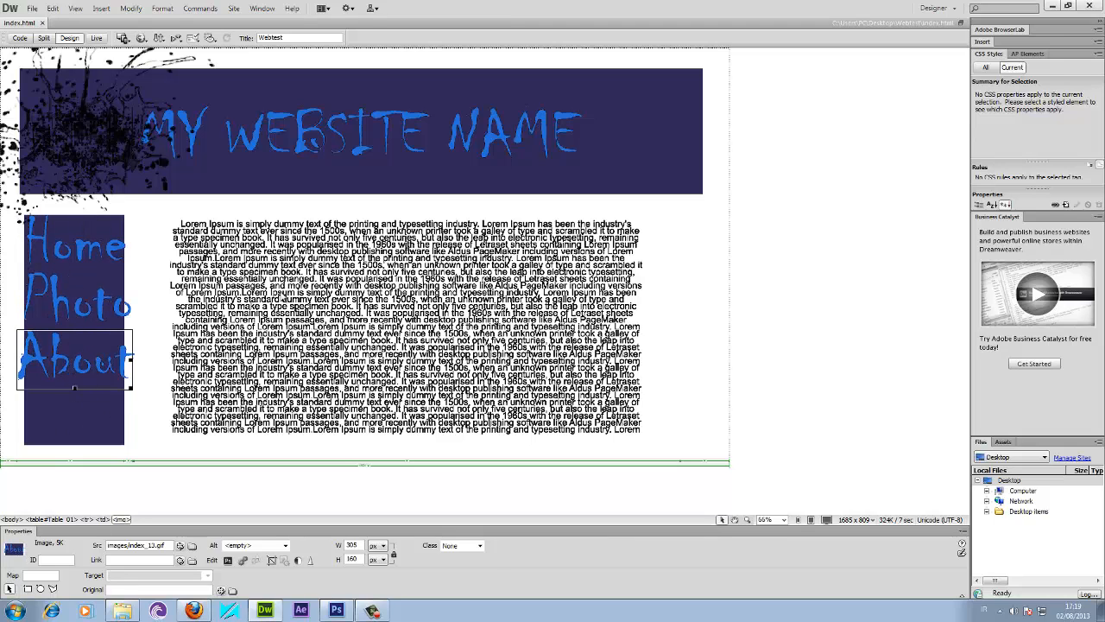
Link the Home menu image to the index.html file in the Webtest folder.
left_click(73, 258)
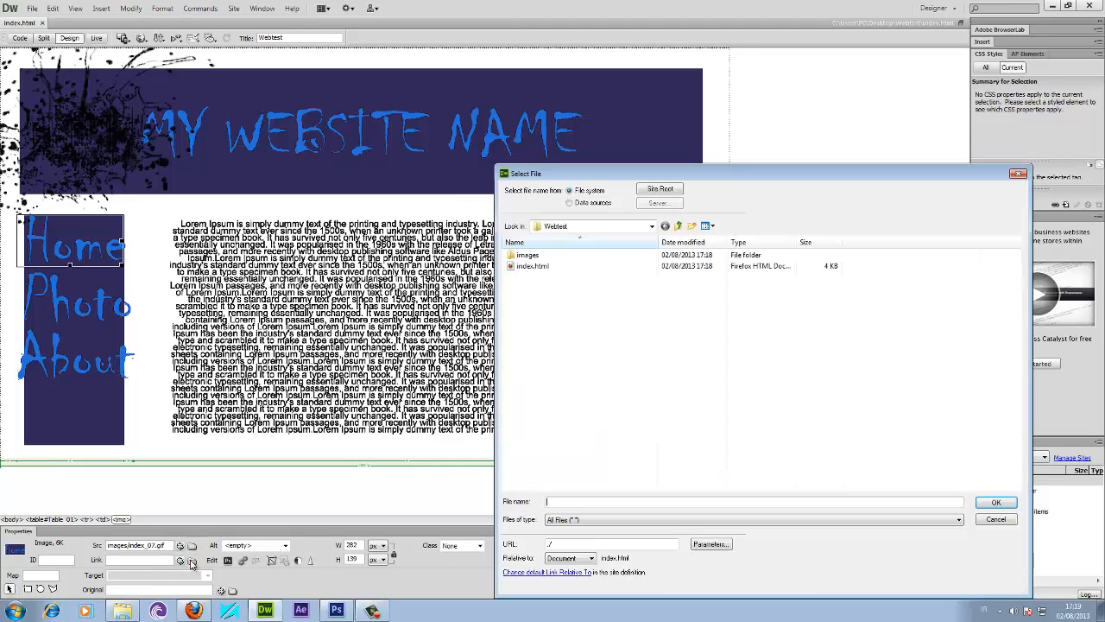
left_click(191, 559)
left_click(528, 266)
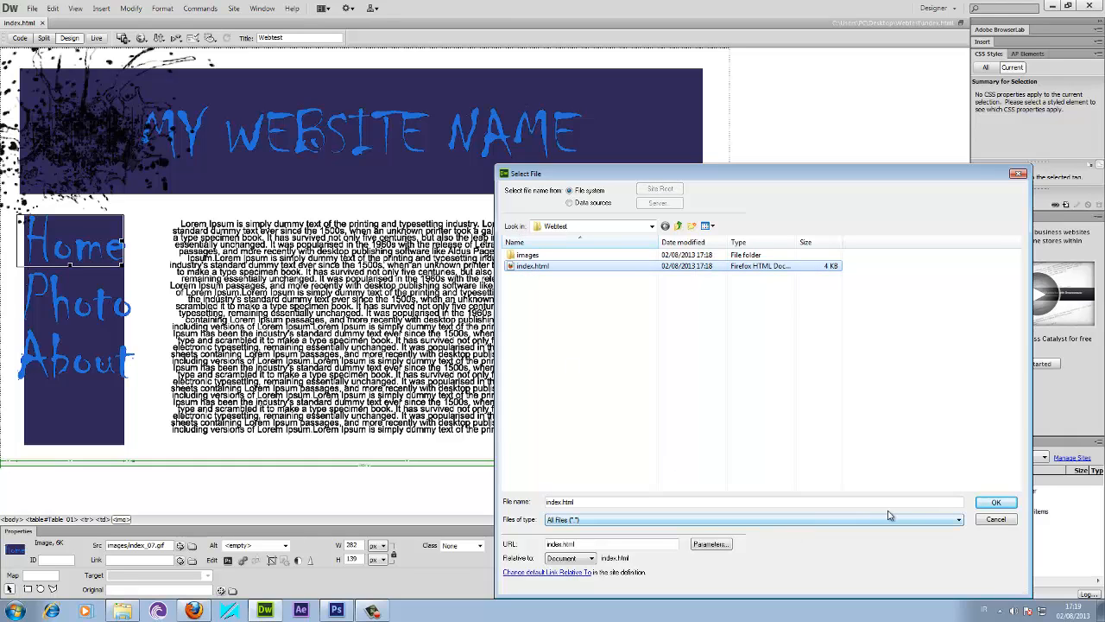
left_click(993, 503)
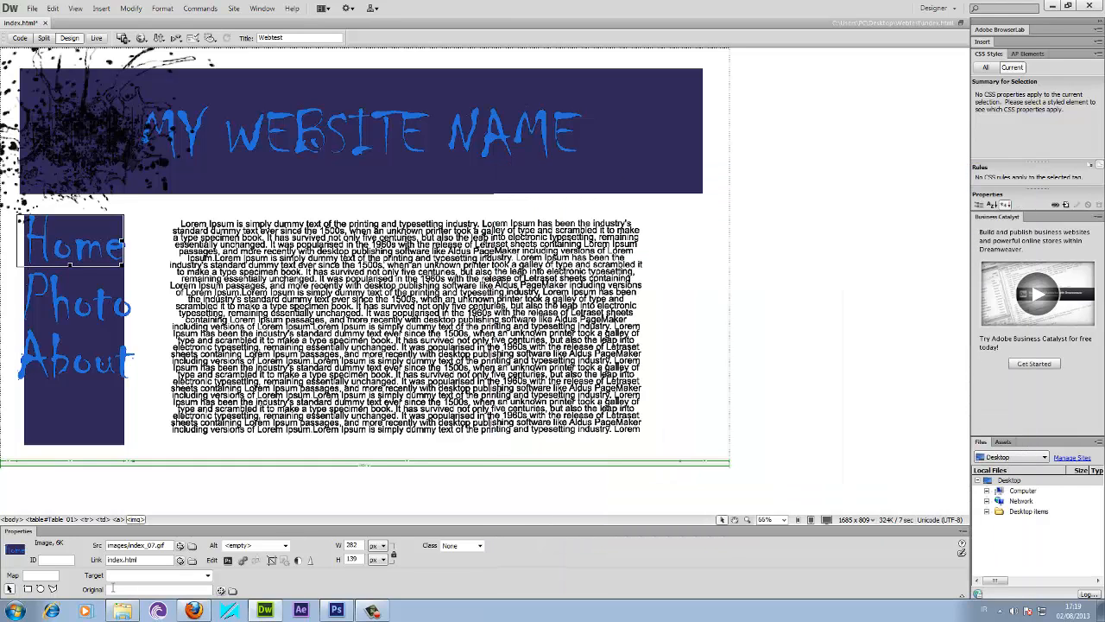
left_click_drag(142, 560, 49, 546)
key("BackSpace")
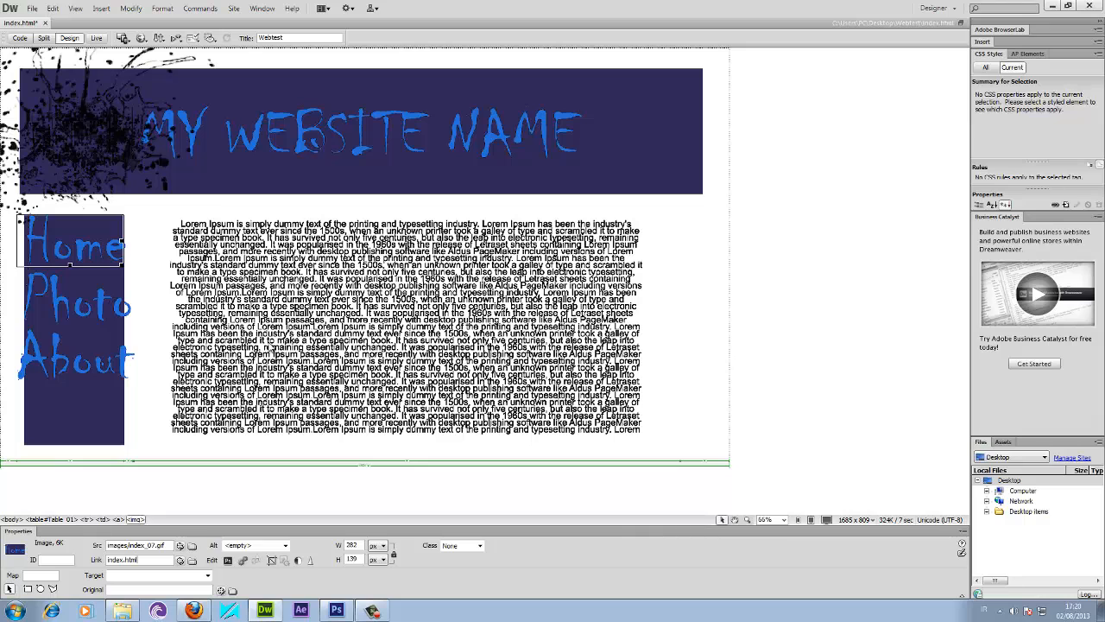
Link the Photo menu image to photo.html and the About menu image to about.html.
left_click(77, 304)
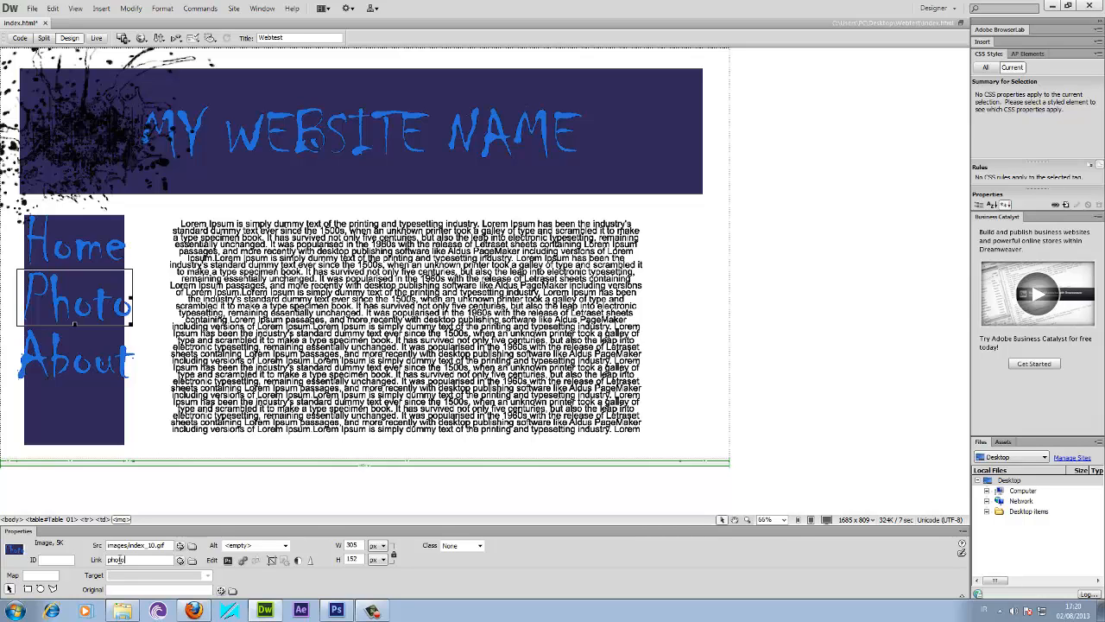
left_click(121, 560)
type("photo.html")
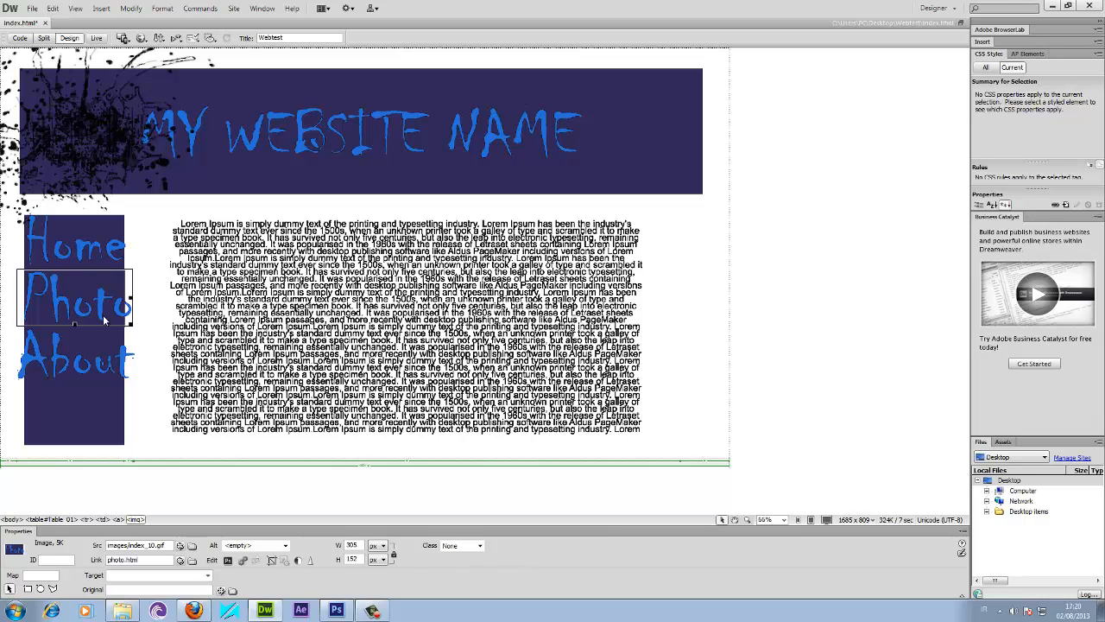
left_click(95, 360)
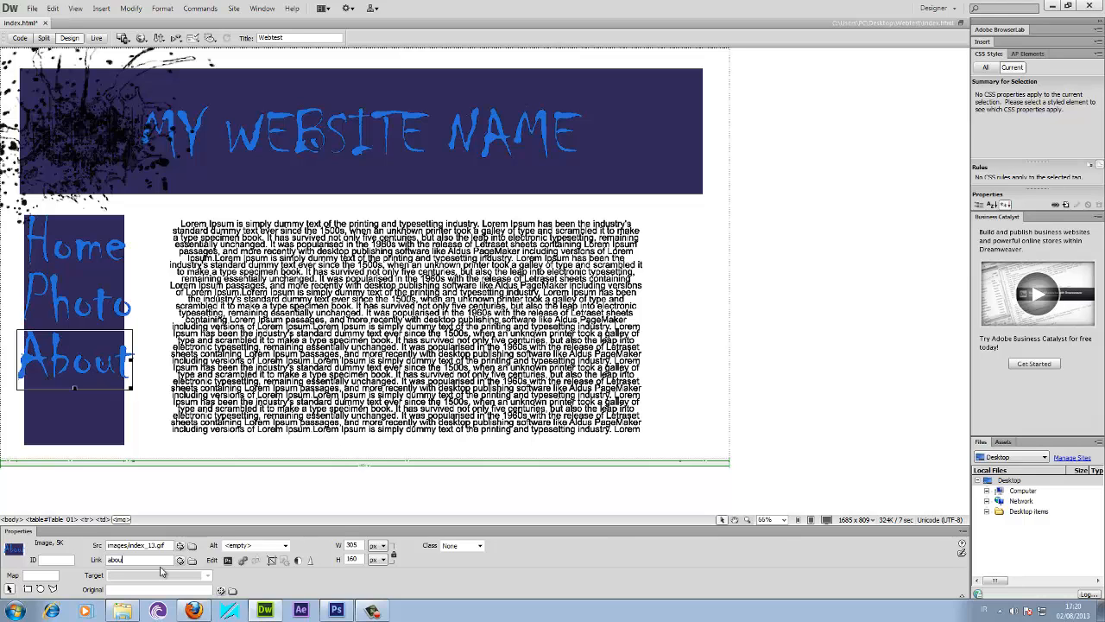
type("about.html")
key("Return")
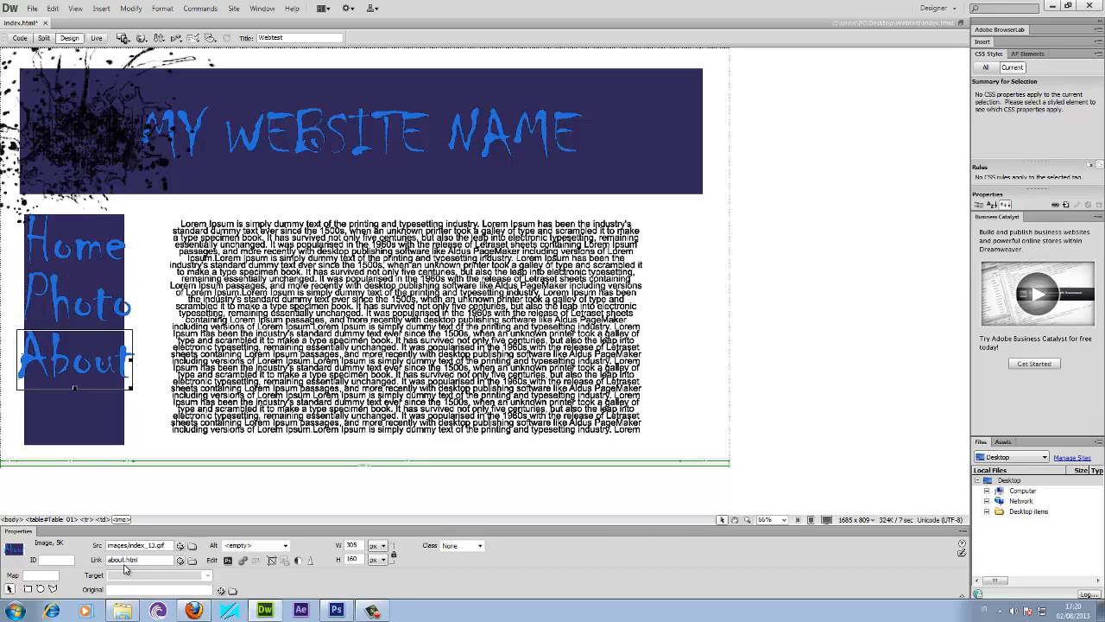
type("l")
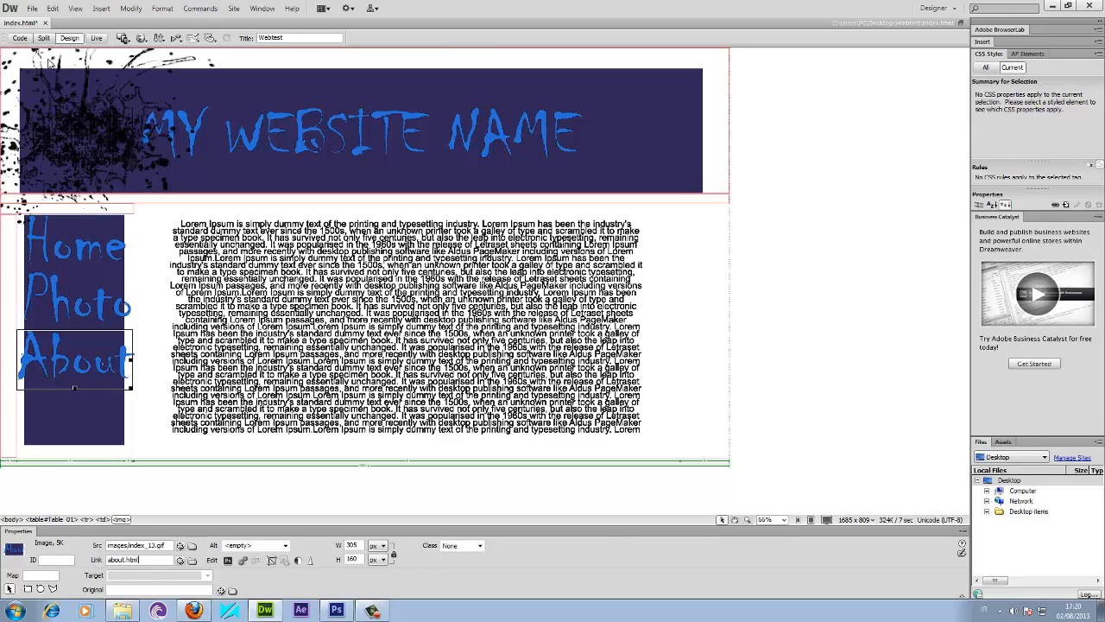
Save the page as index.html in the Webtest folder, overwriting the existing file, and view the folder in Explorer.
left_click(31, 8)
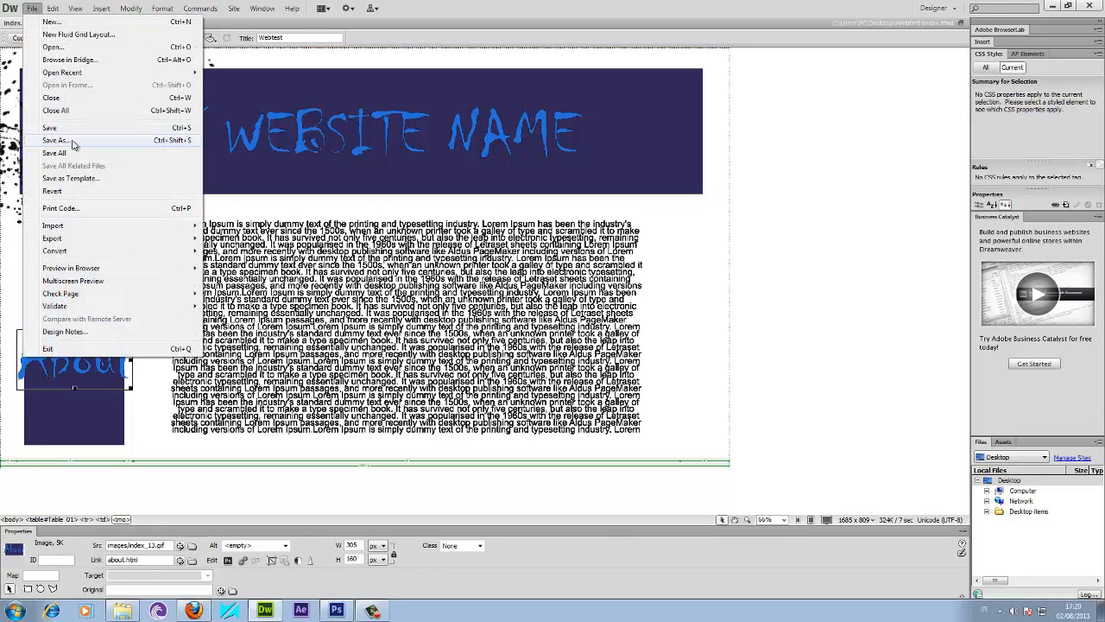
left_click(74, 142)
left_click(602, 234)
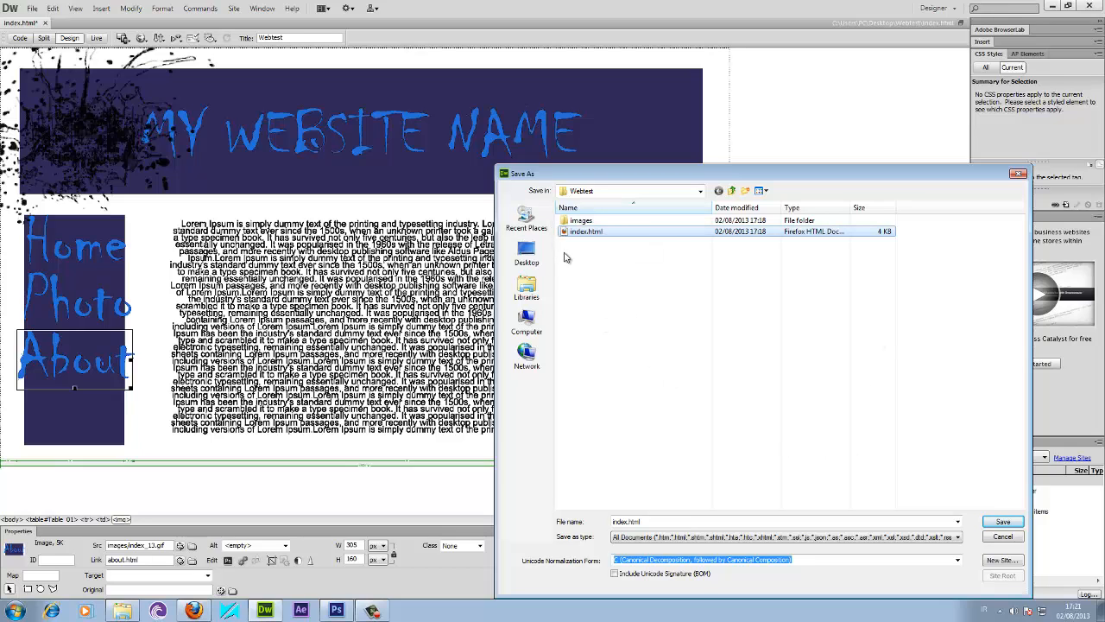
left_click(1002, 521)
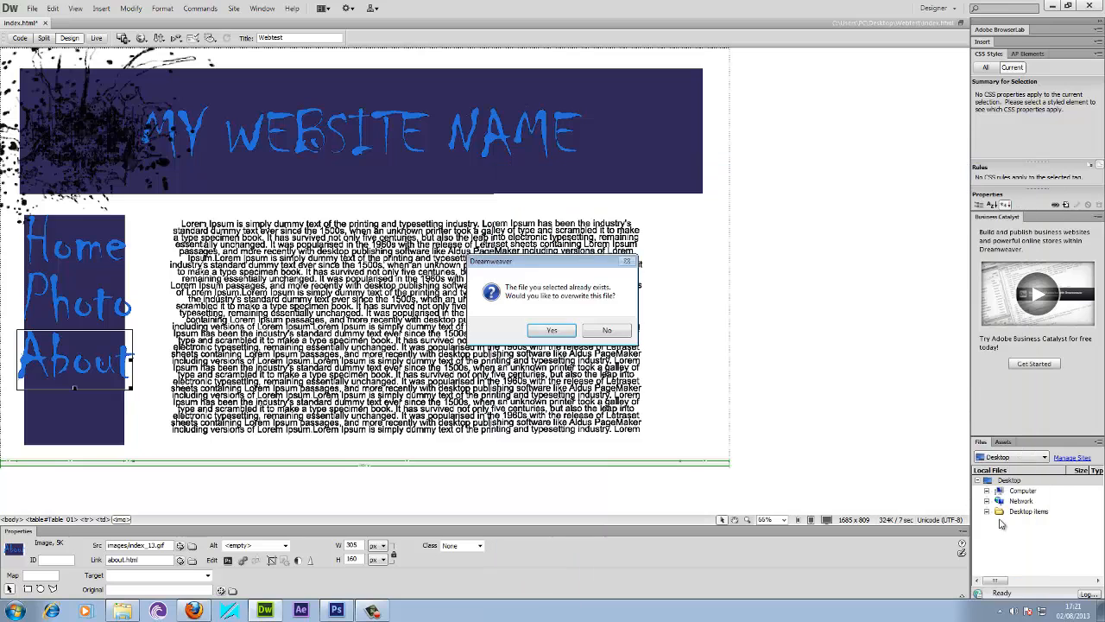
left_click(554, 332)
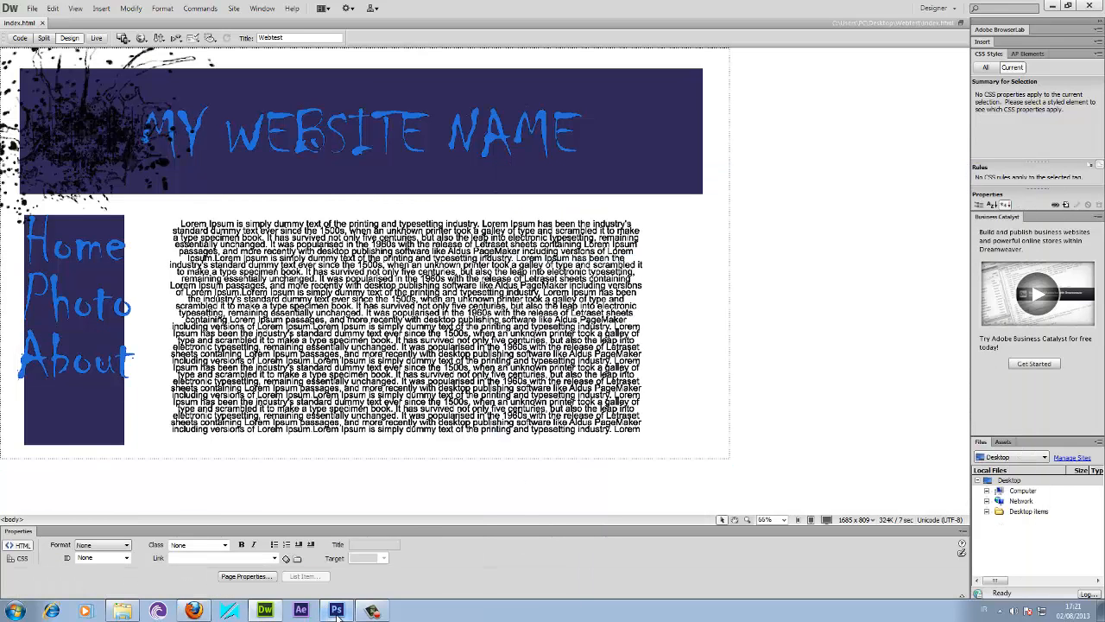
left_click(122, 610)
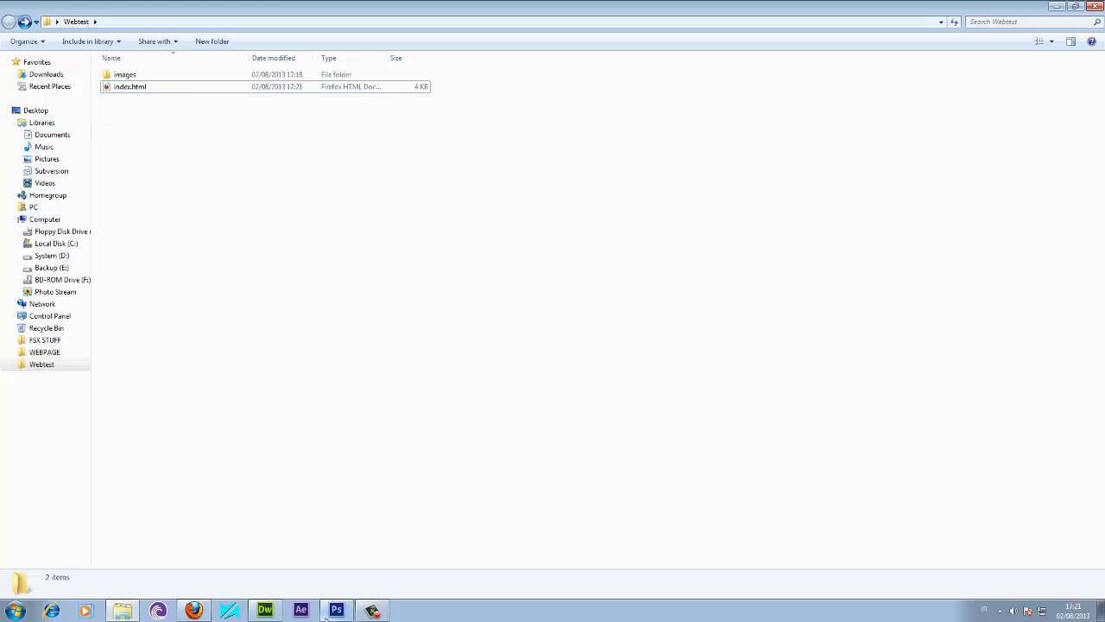
Switch to Photoshop and delete the Lorem Ipsum text layer from the website design.
left_click(336, 610)
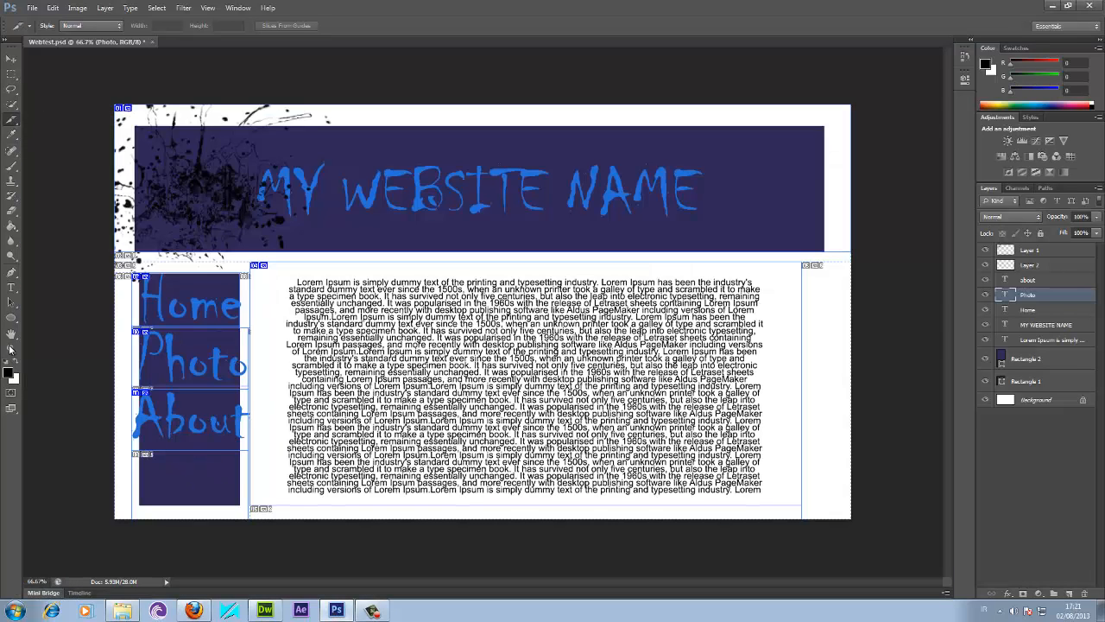
left_click(10, 59)
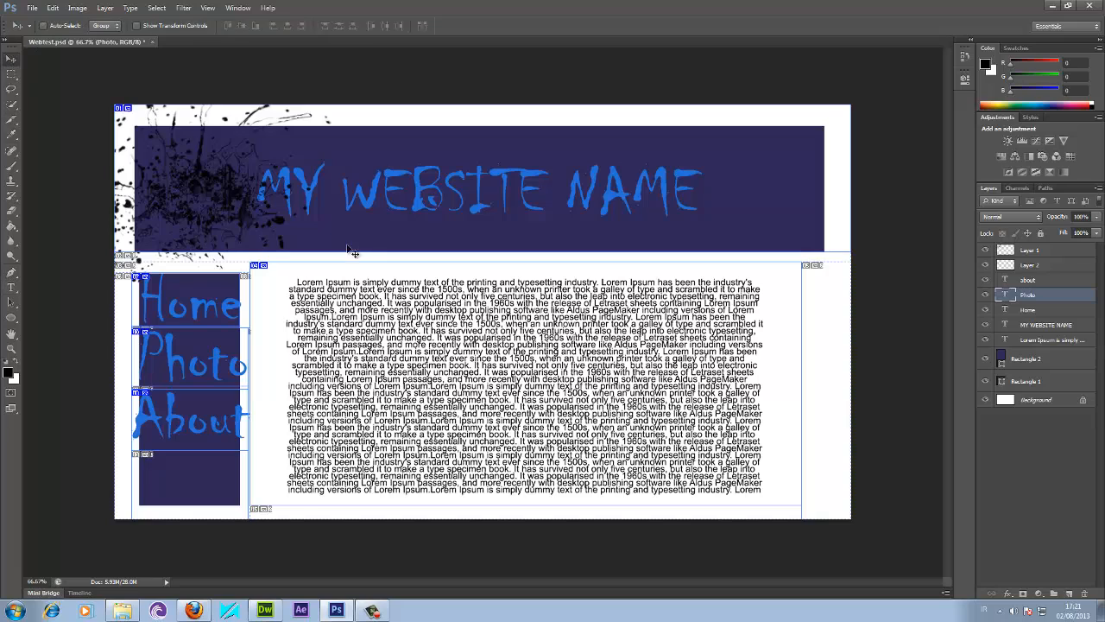
left_click(1048, 341)
key("Delete")
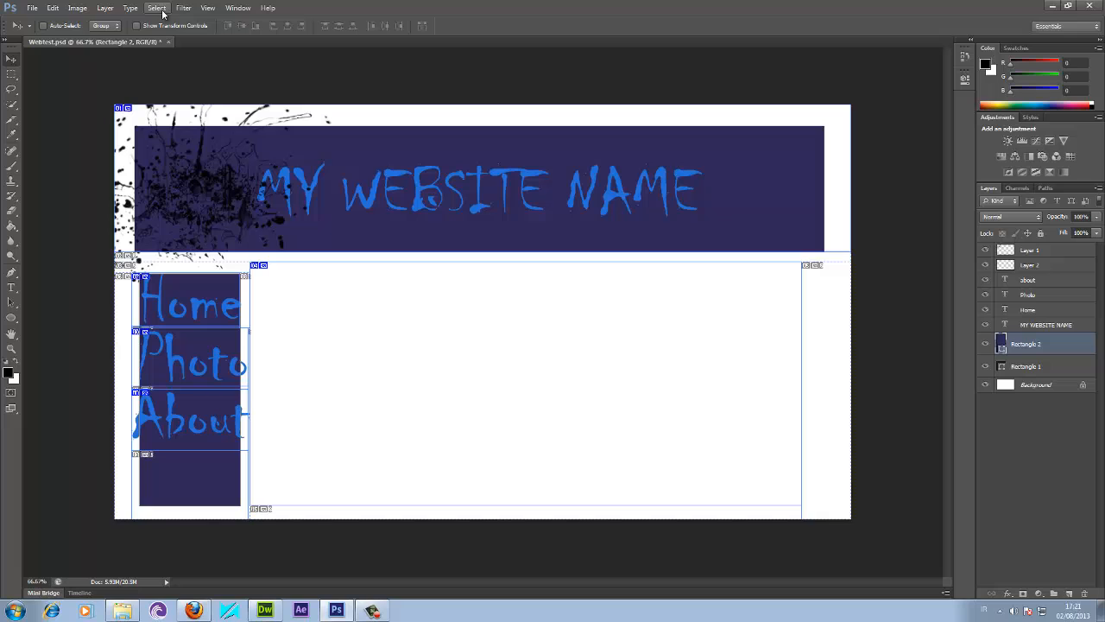
Open the photos 005.JPG, 010.JPG and 014.JPG from the 2013-06-11 folder in the PC user's My Pictures.
left_click(32, 8)
left_click(40, 32)
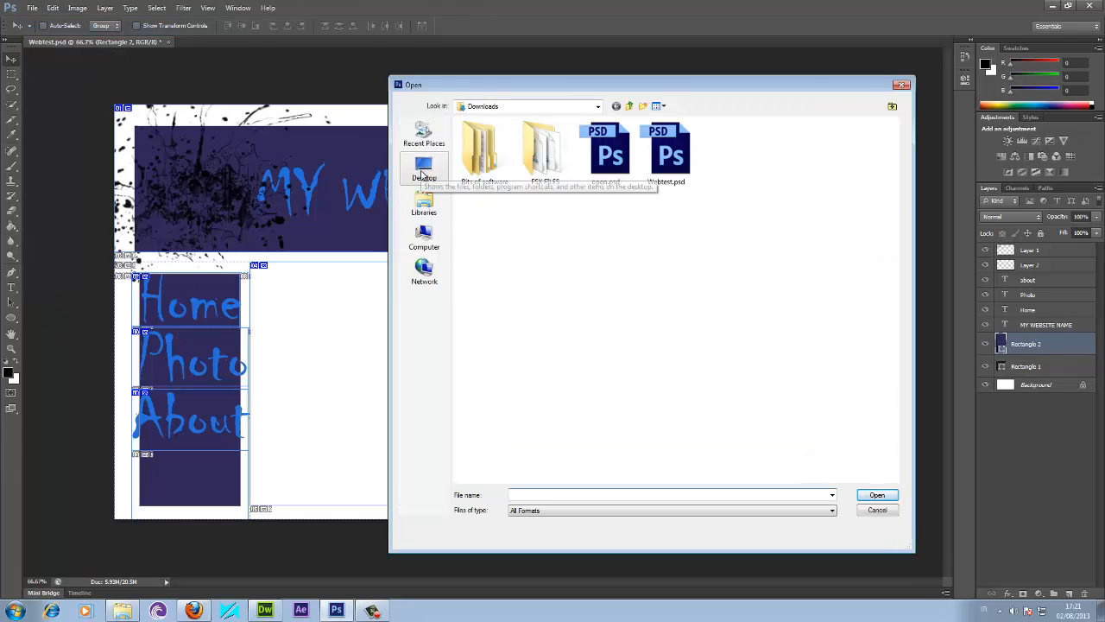
left_click(424, 239)
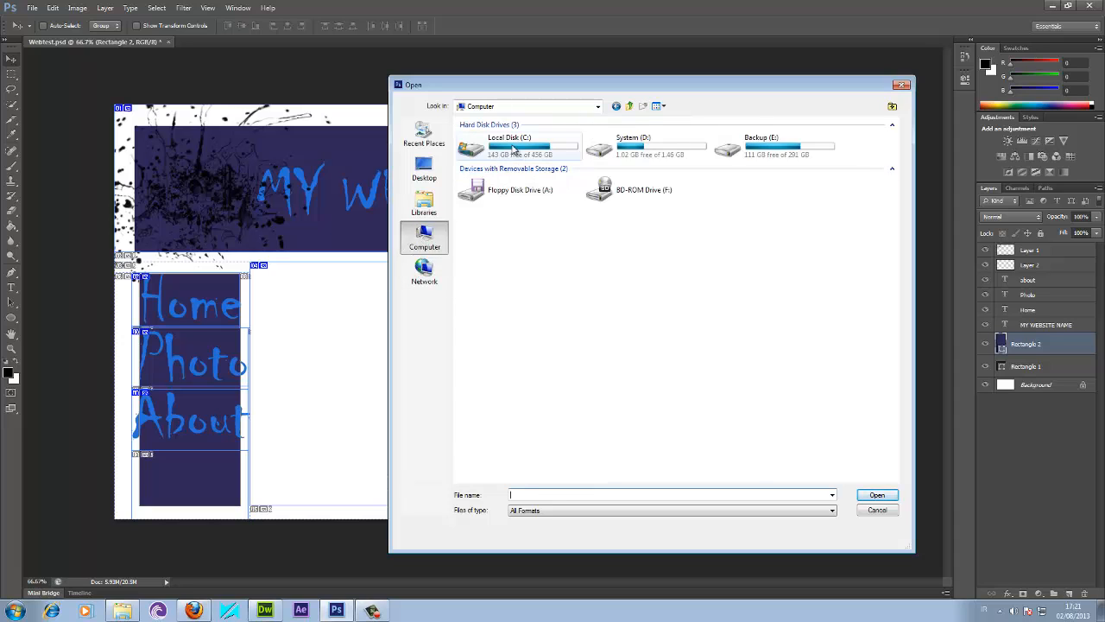
double_click(514, 146)
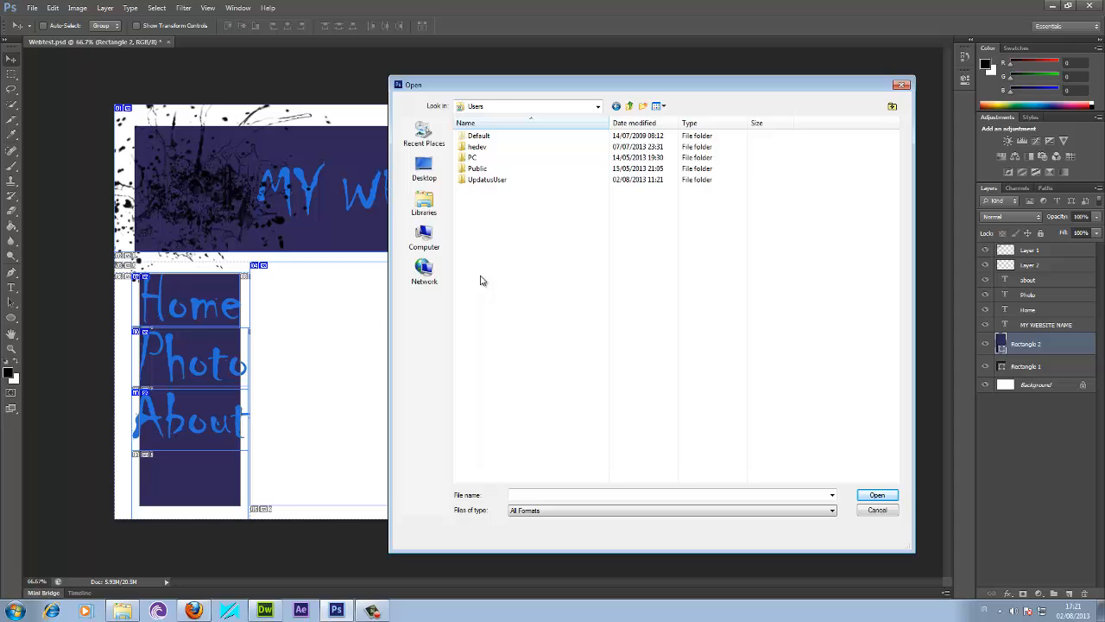
double_click(474, 157)
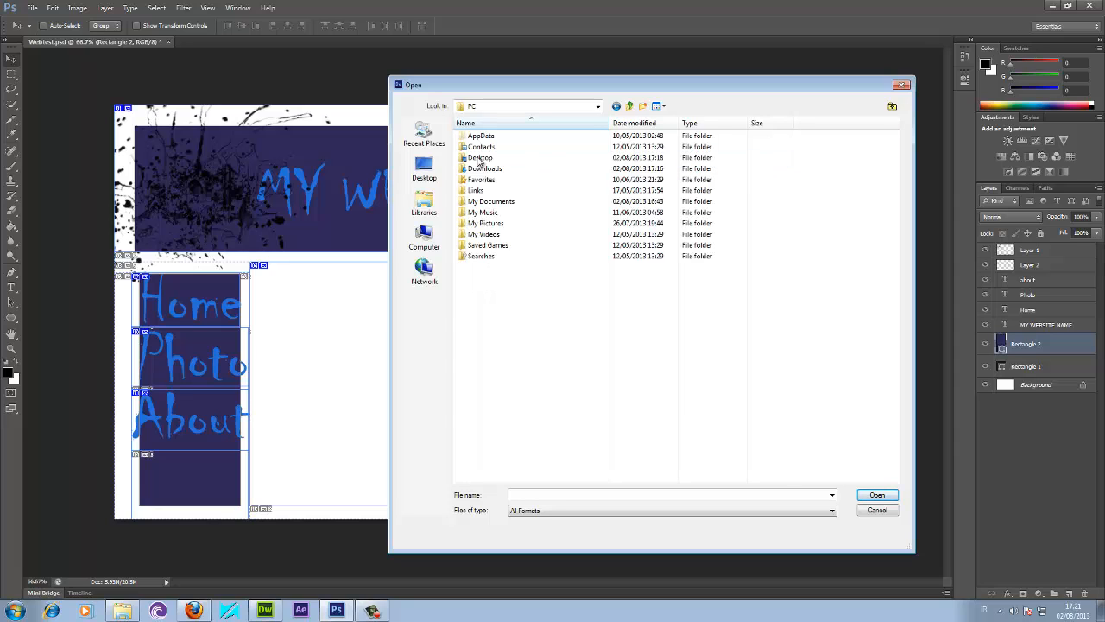
double_click(484, 224)
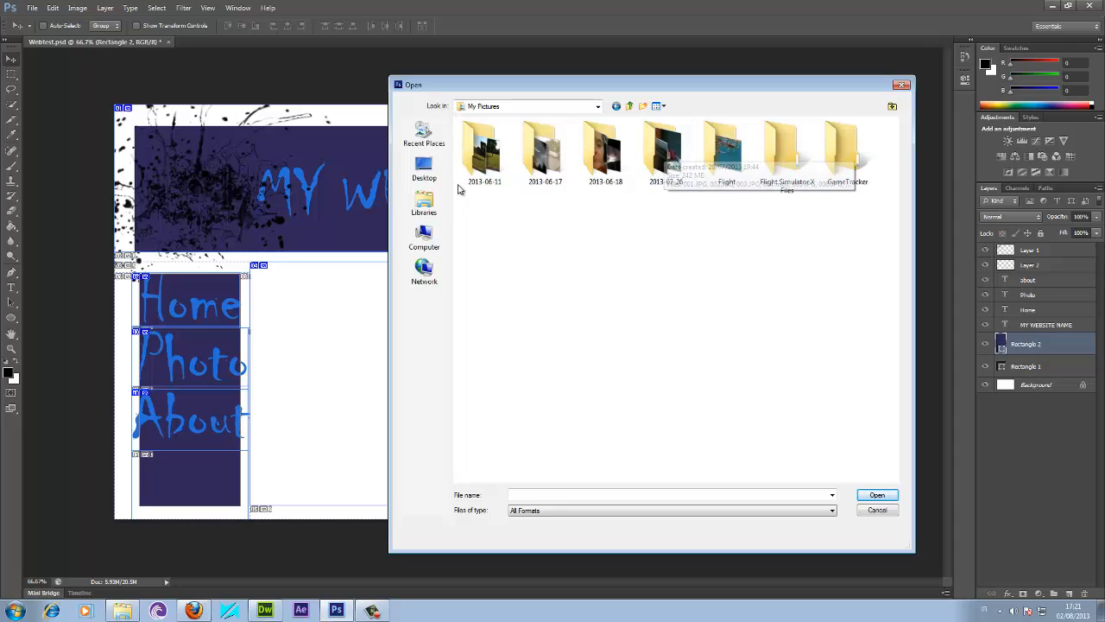
double_click(484, 151)
left_click(595, 252)
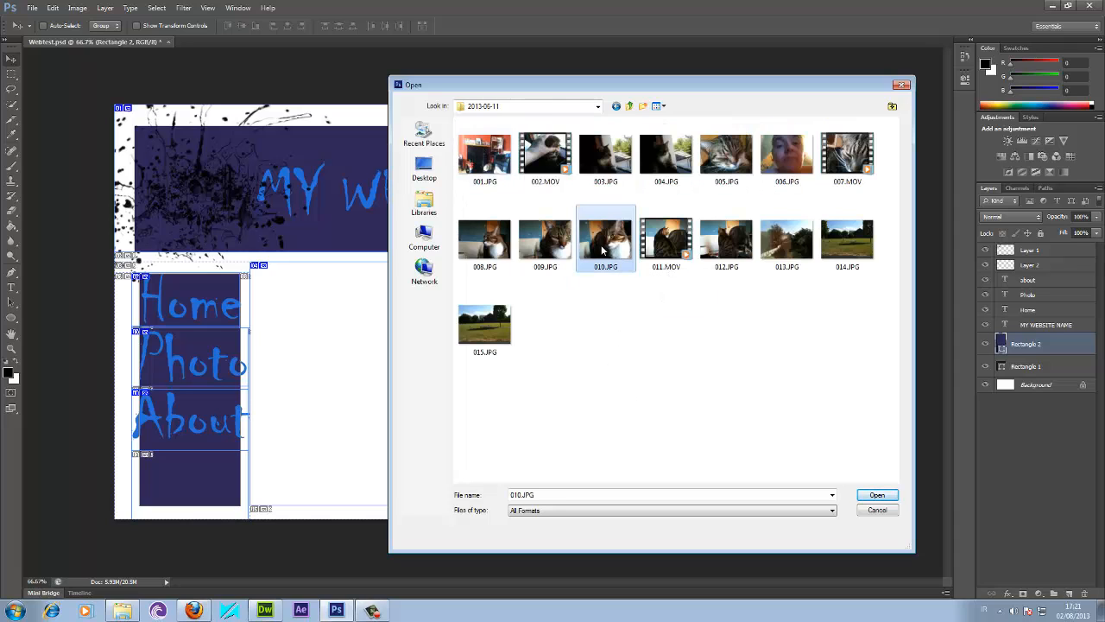
left_click(839, 251, "ctrl")
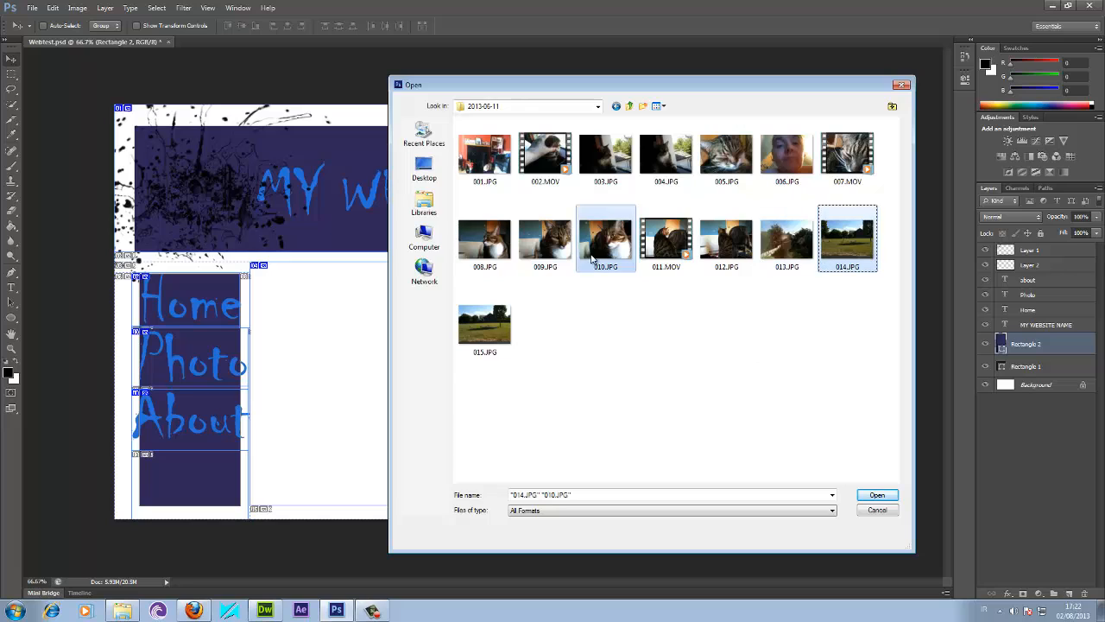
left_click(730, 157, "ctrl")
left_click(874, 495)
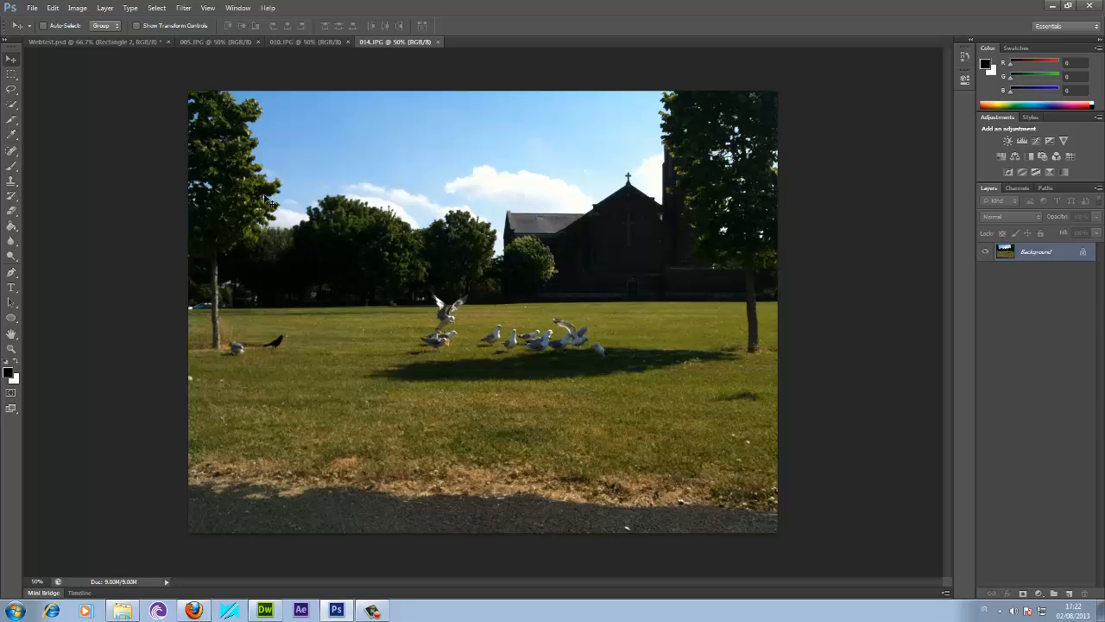
Copy the entire full-size 014.JPG photo and paste it into the Webtest.psd design.
left_click(156, 8)
left_click(160, 21)
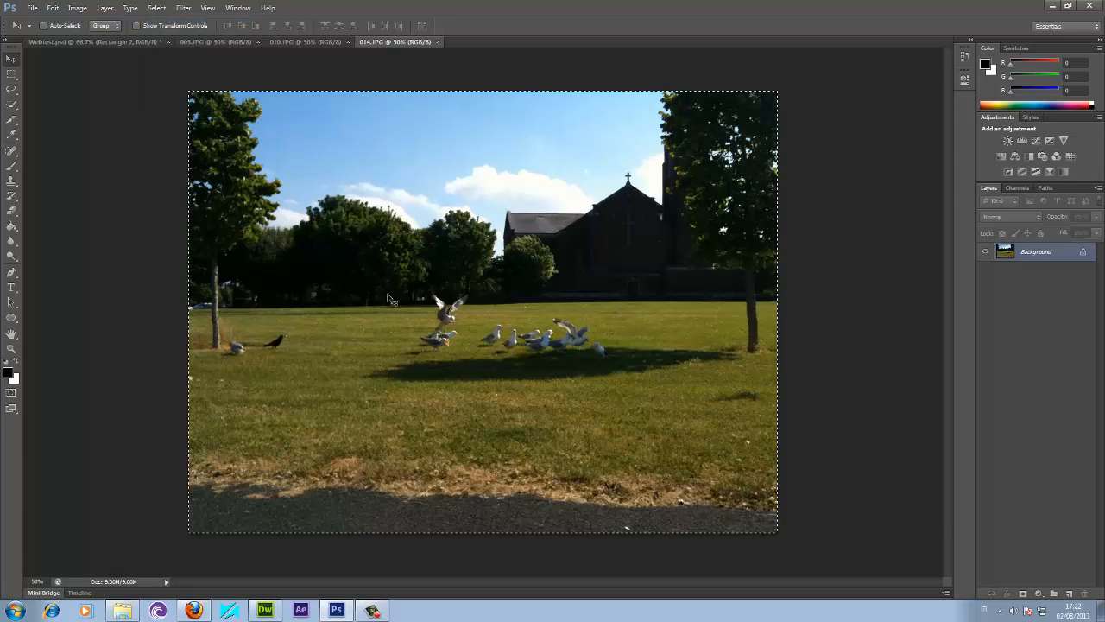
left_click(78, 42)
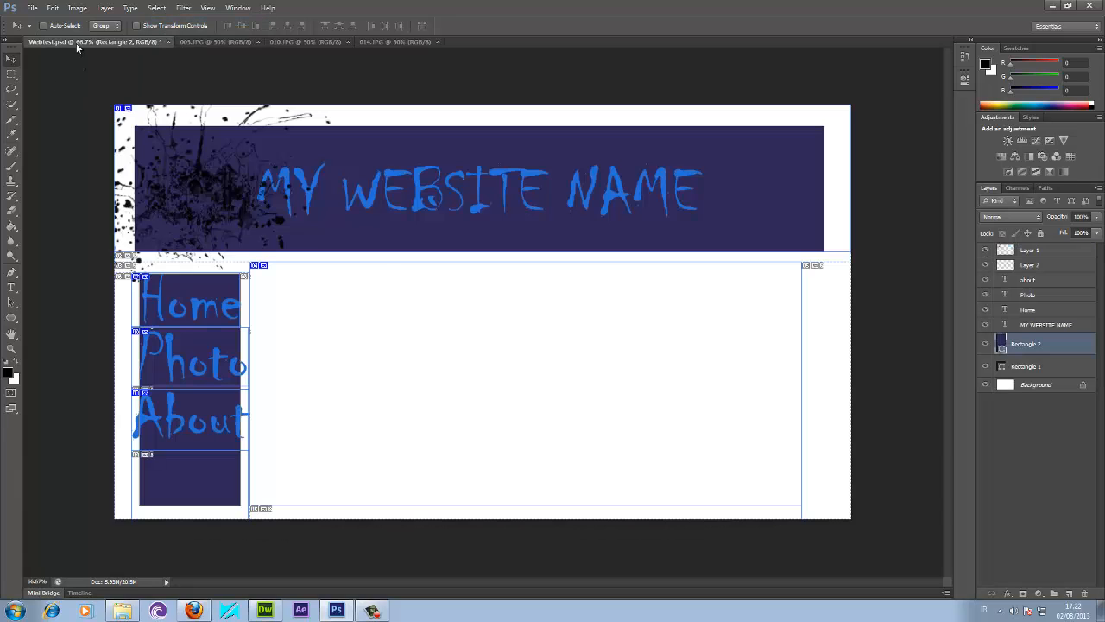
key("ctrl+v")
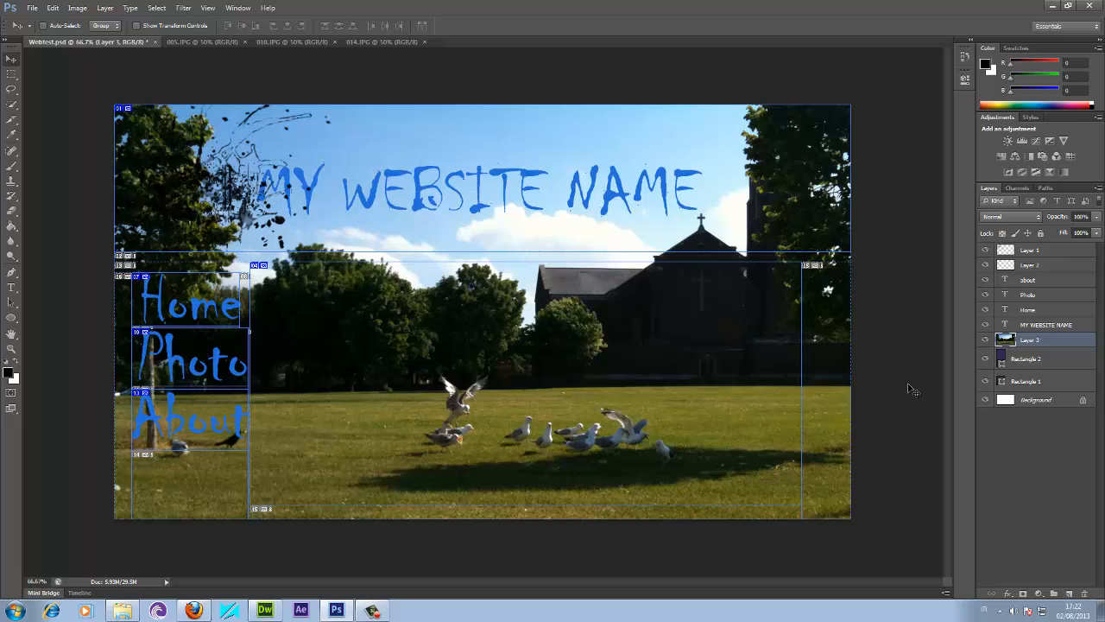
Try to shrink the pasted photo by setting the Webtest.psd image width to 333 pixels, and undo the resize.
left_click(77, 8)
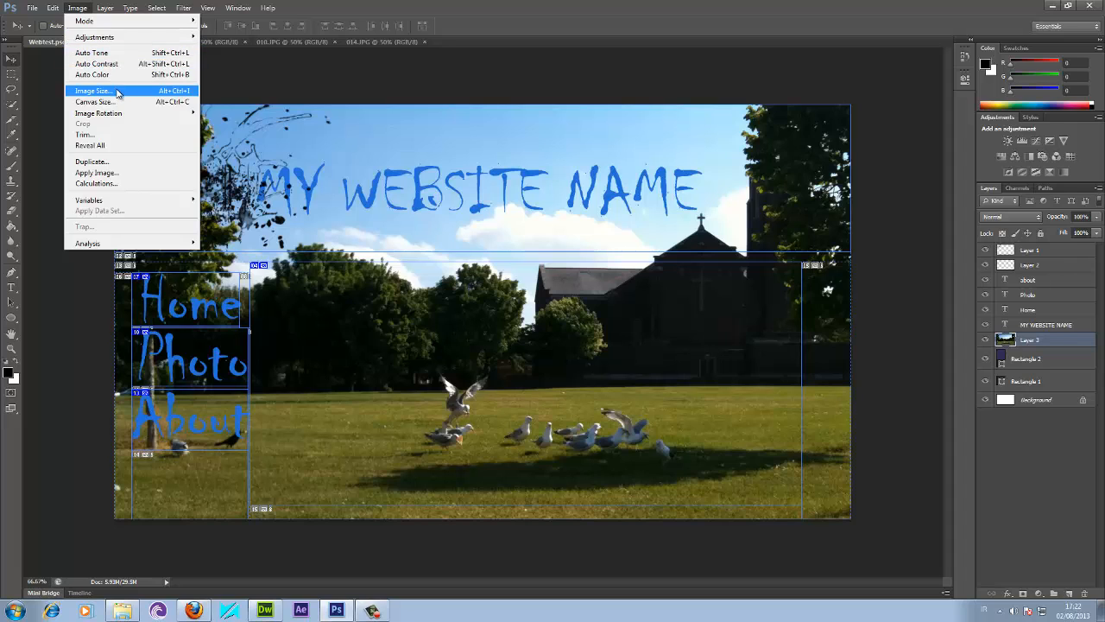
left_click(116, 90)
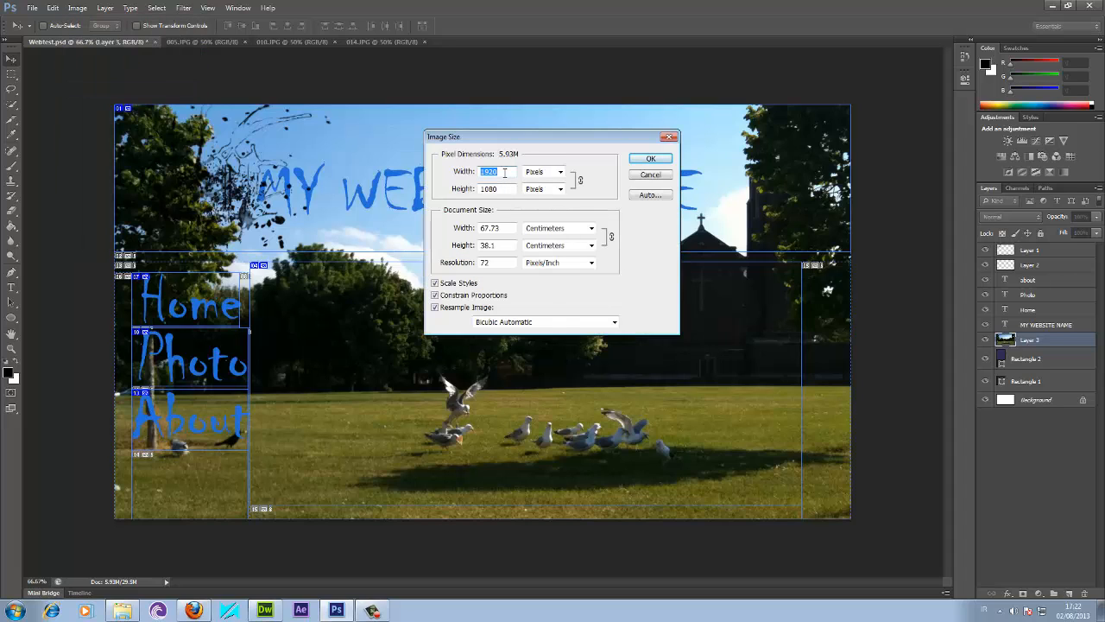
type("333")
left_click(654, 161)
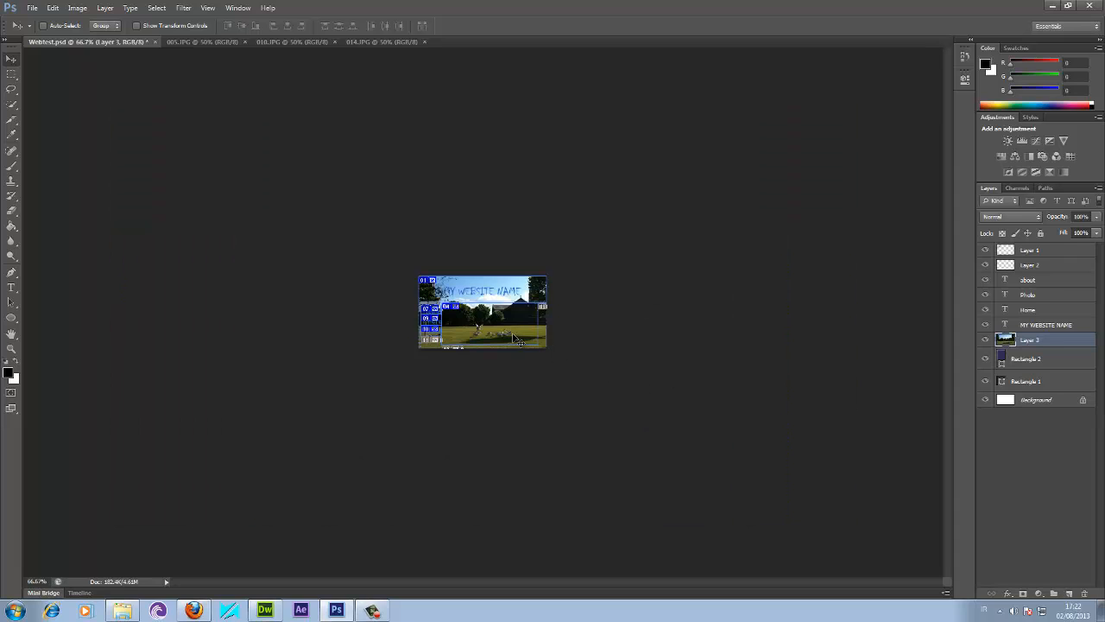
key("ctrl+z")
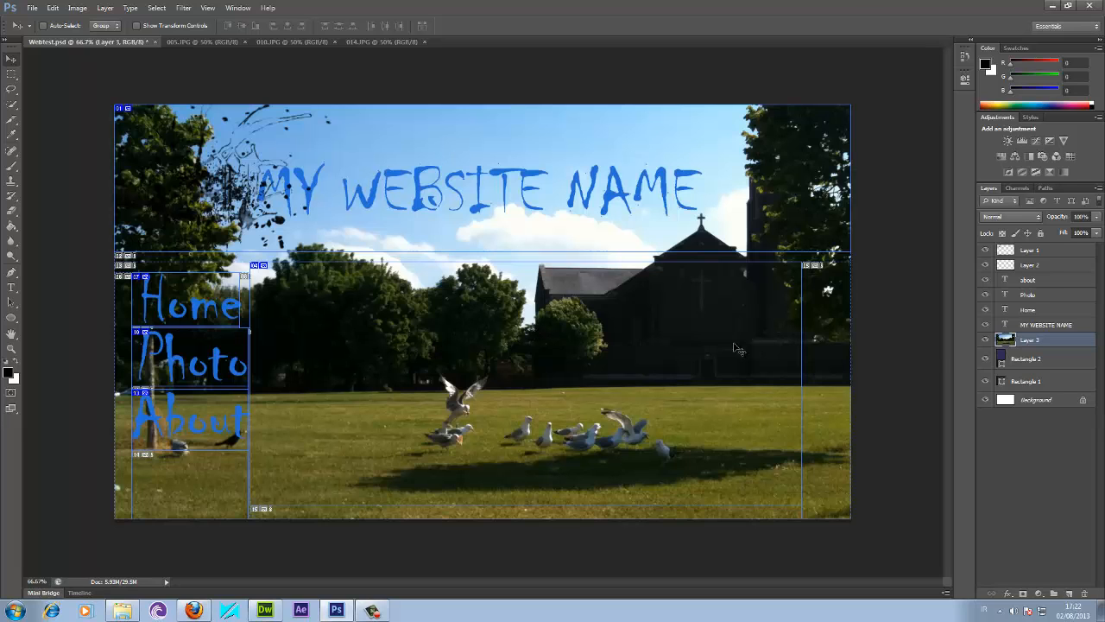
Delete the pasted full-size park photo layer from the Webtest.psd design.
right_click(1019, 343)
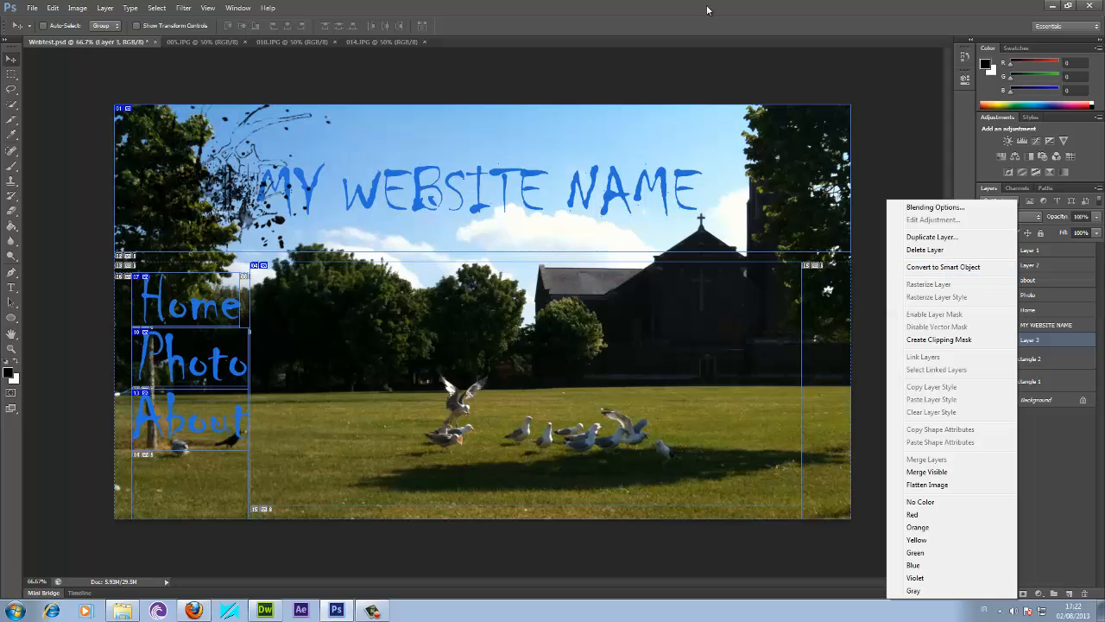
left_click(651, 79)
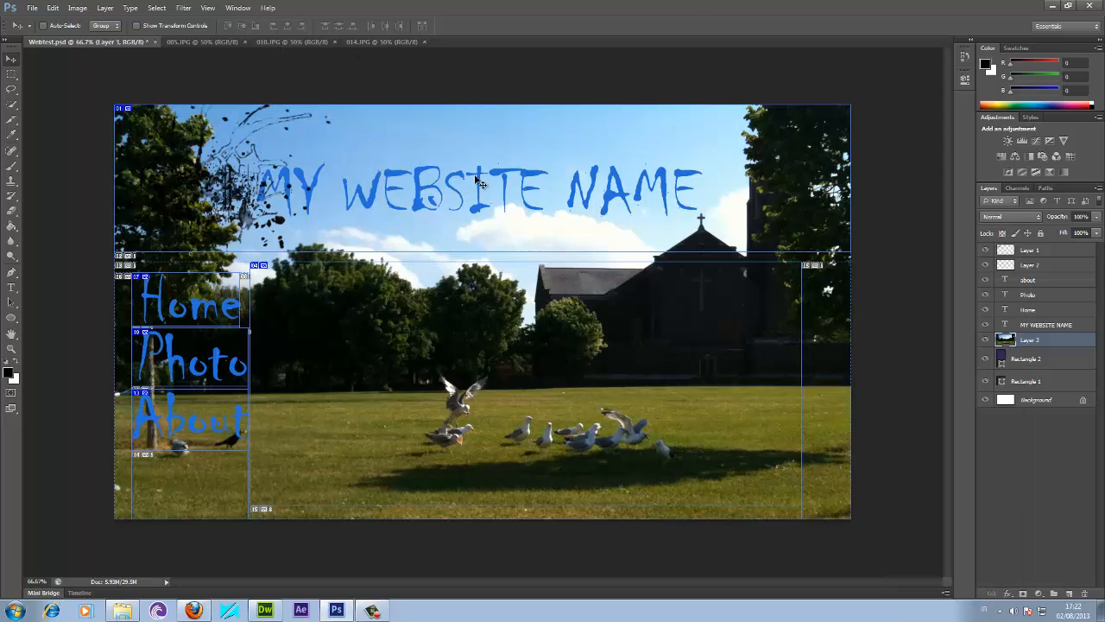
scroll(475, 177, "down", 5)
scroll(475, 177, "up", 5)
scroll(475, 177, "down", 5)
scroll(475, 177, "up", 5)
key("Delete")
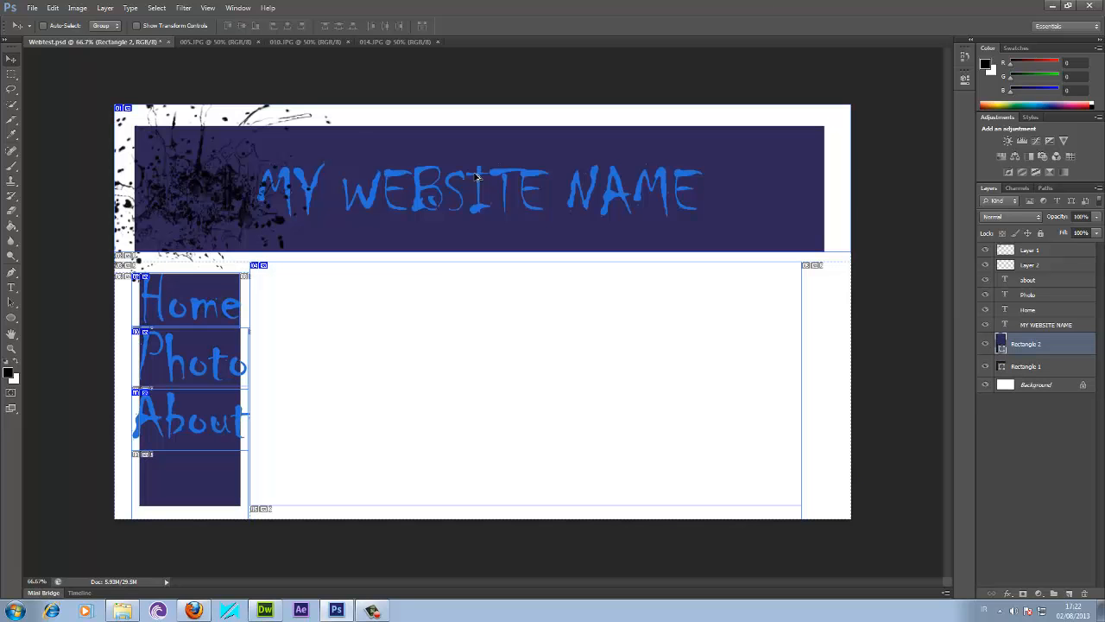
Try resizing the original 014.JPG photo to a width of 333 pixels, and undo the resize.
left_click(376, 42)
left_click(76, 7)
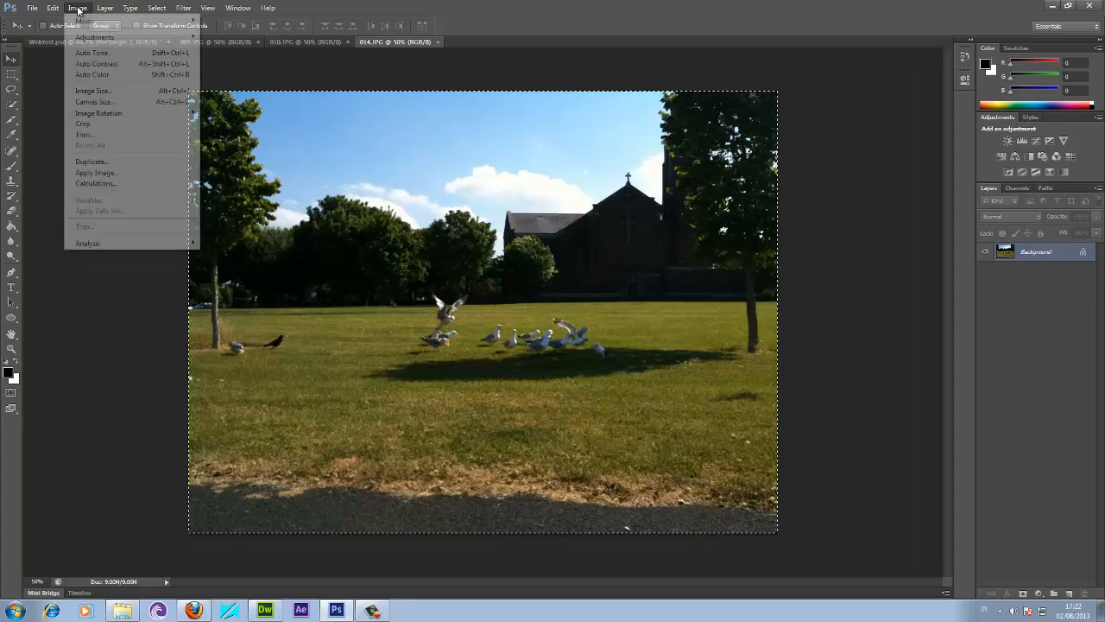
left_click(93, 91)
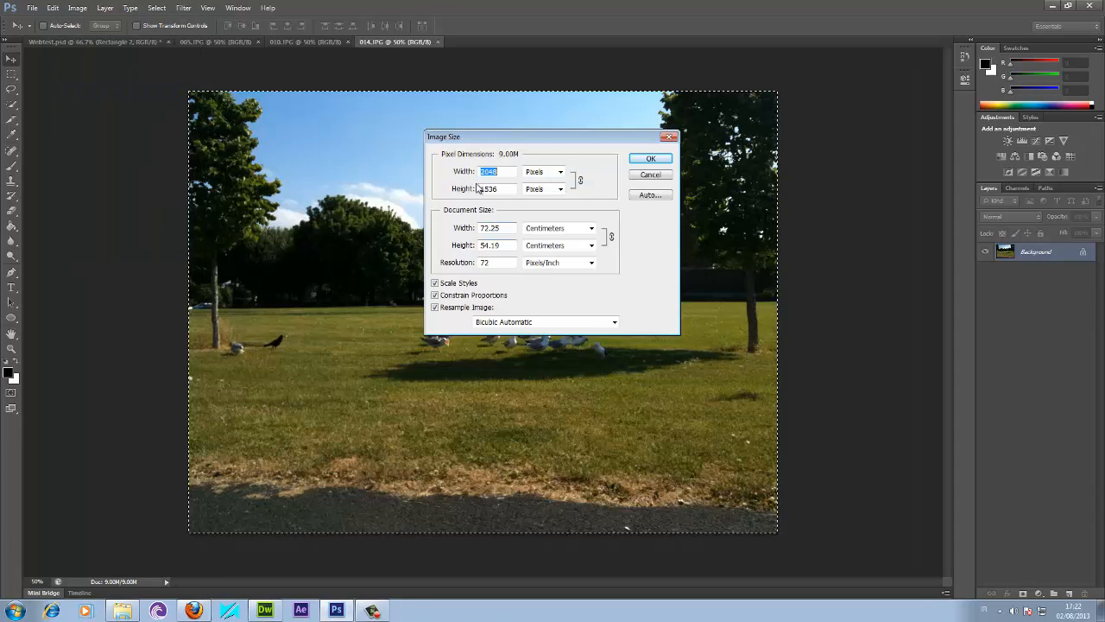
type("333")
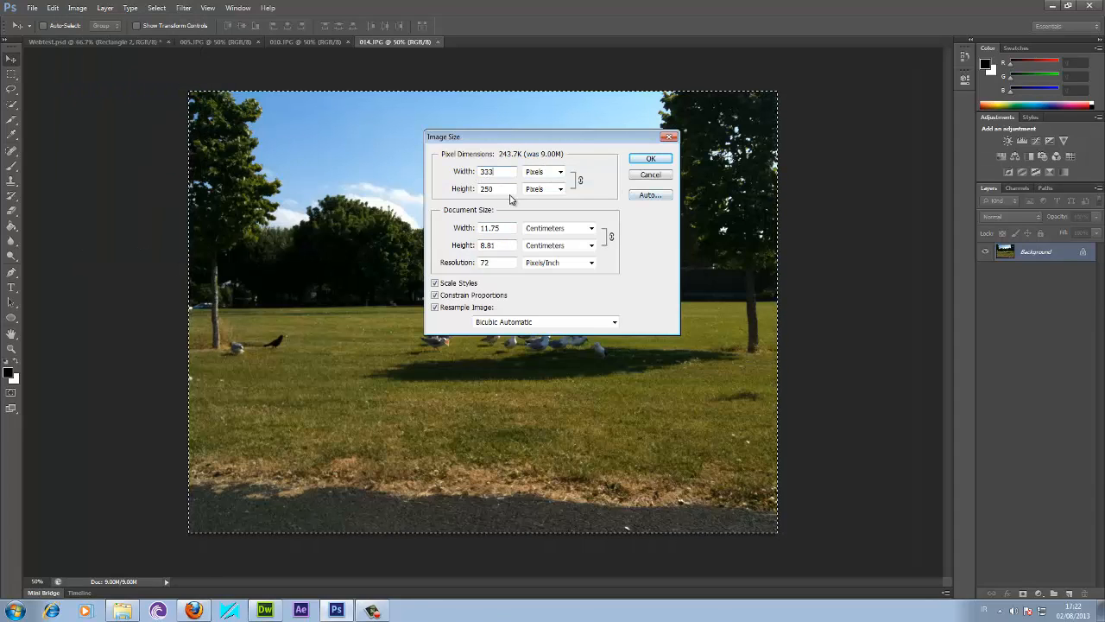
left_click(650, 160)
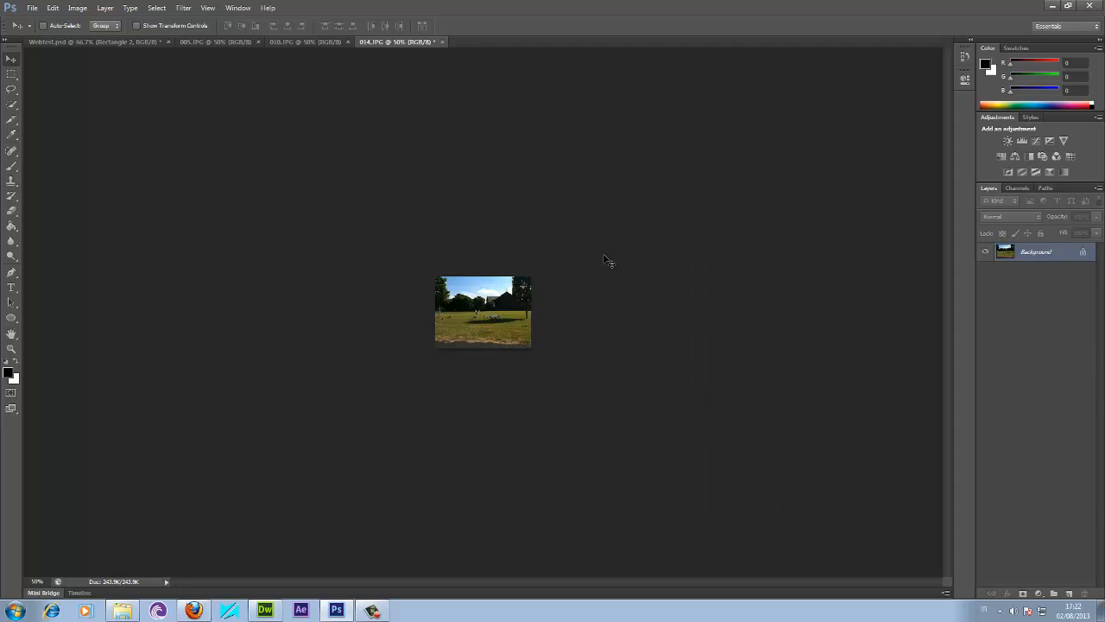
key("ctrl+z")
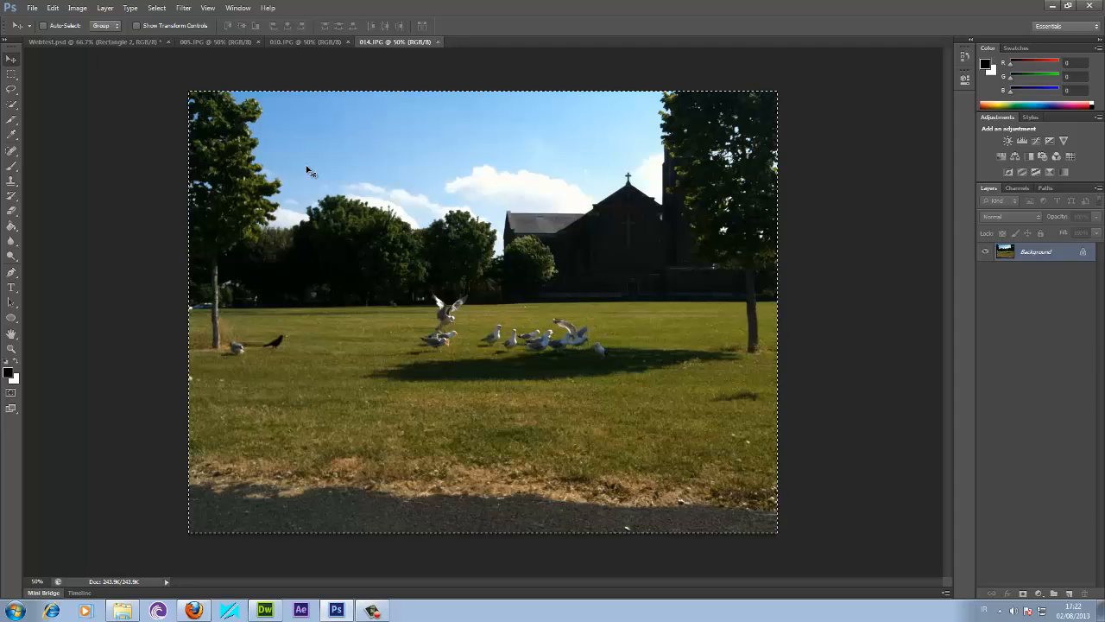
Resize the 014.JPG photo to 333 by 250 pixels with constrained proportions.
left_click(77, 8)
left_click(93, 91)
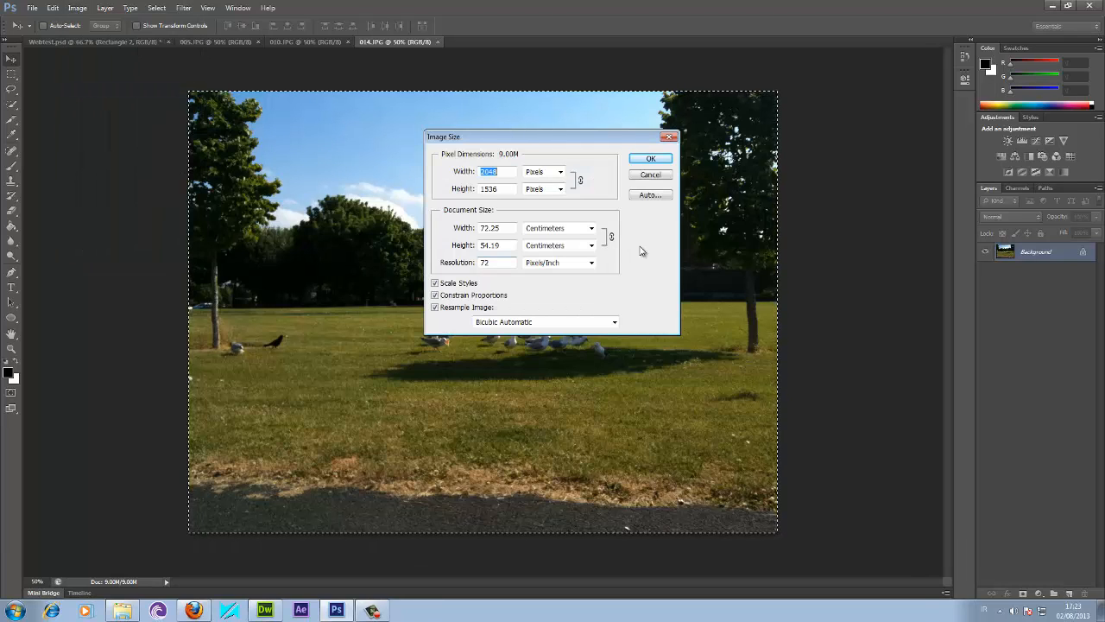
type("220")
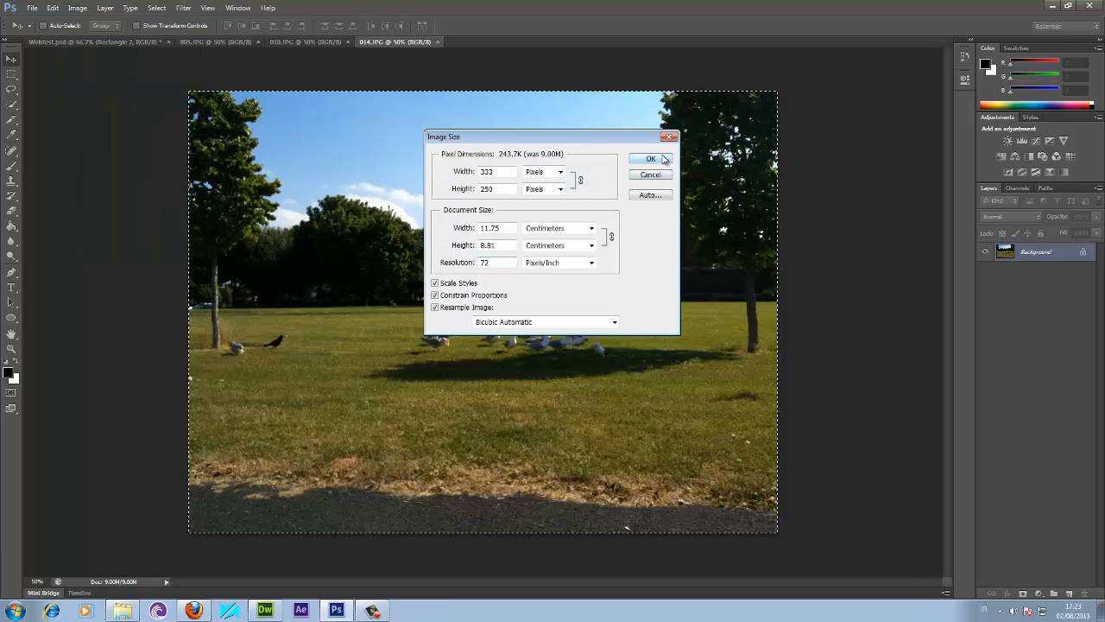
left_click(657, 159)
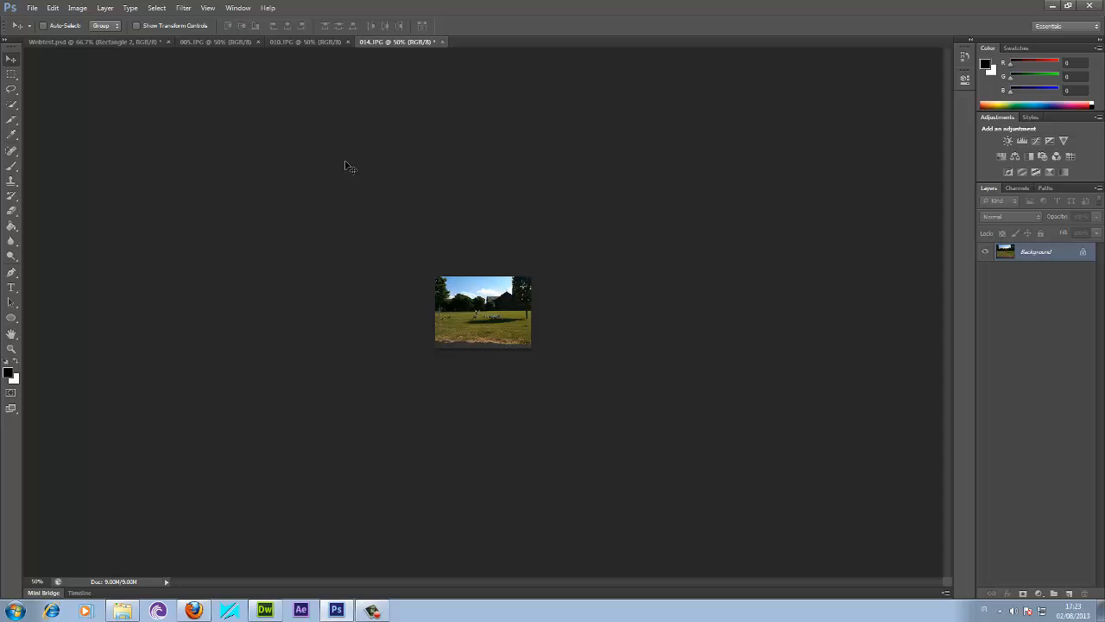
Copy the whole resized 014.JPG photo into Webtest.psd and place it in the upper-left corner of the white content area.
left_click(155, 9)
left_click(160, 20)
left_click_drag(76, 36, 426, 380)
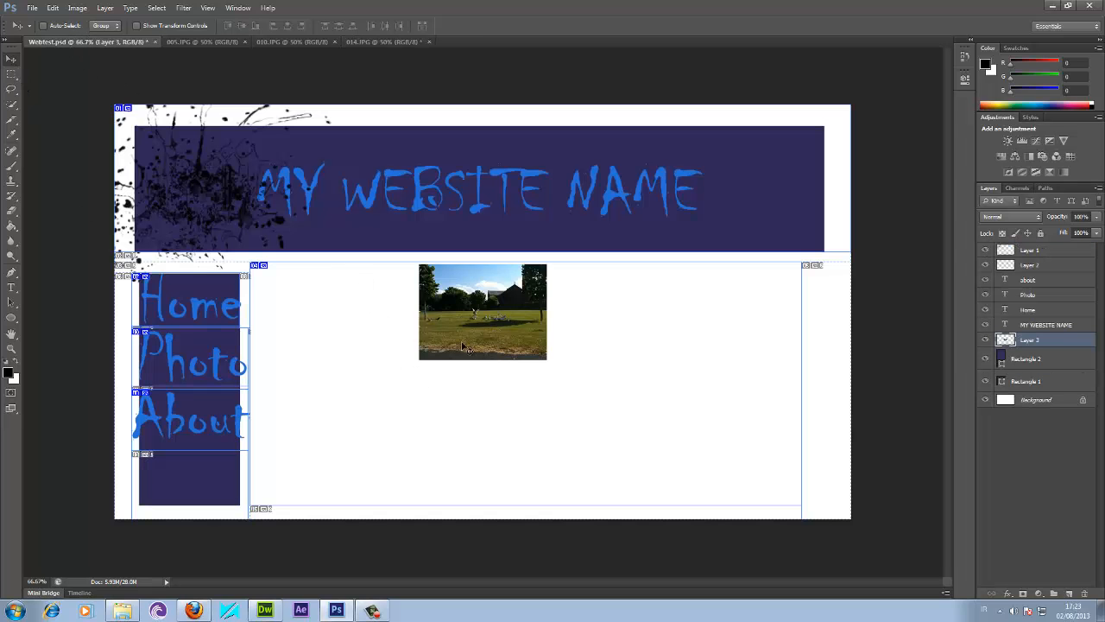
left_click_drag(467, 316, 317, 329)
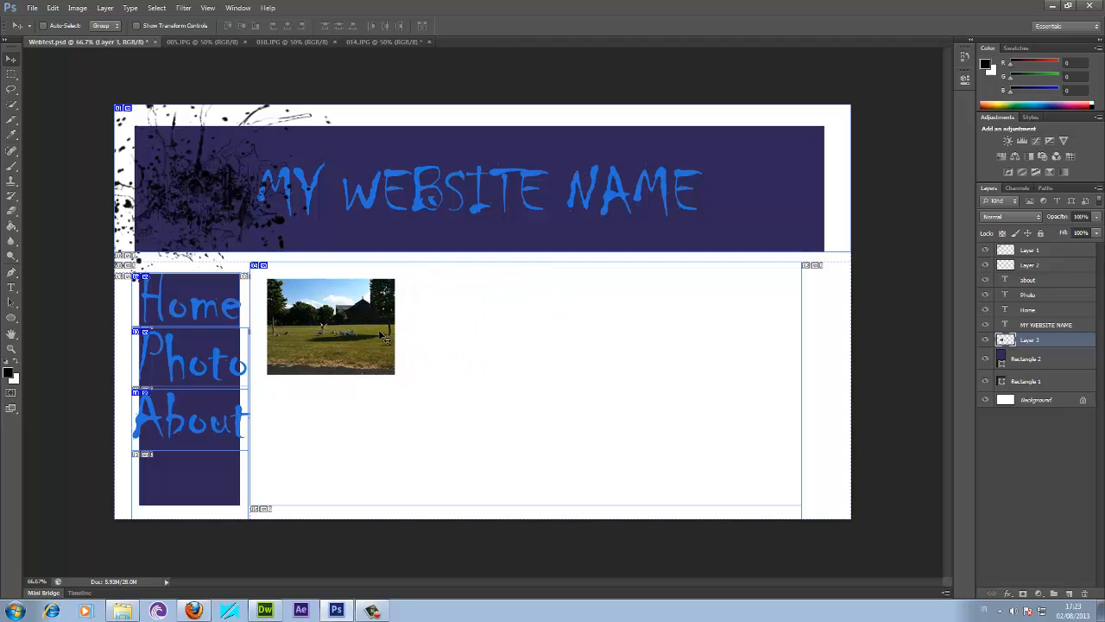
Resize the 005.JPG cat photo to 333 by 250 pixels with constrained proportions.
left_click(202, 42)
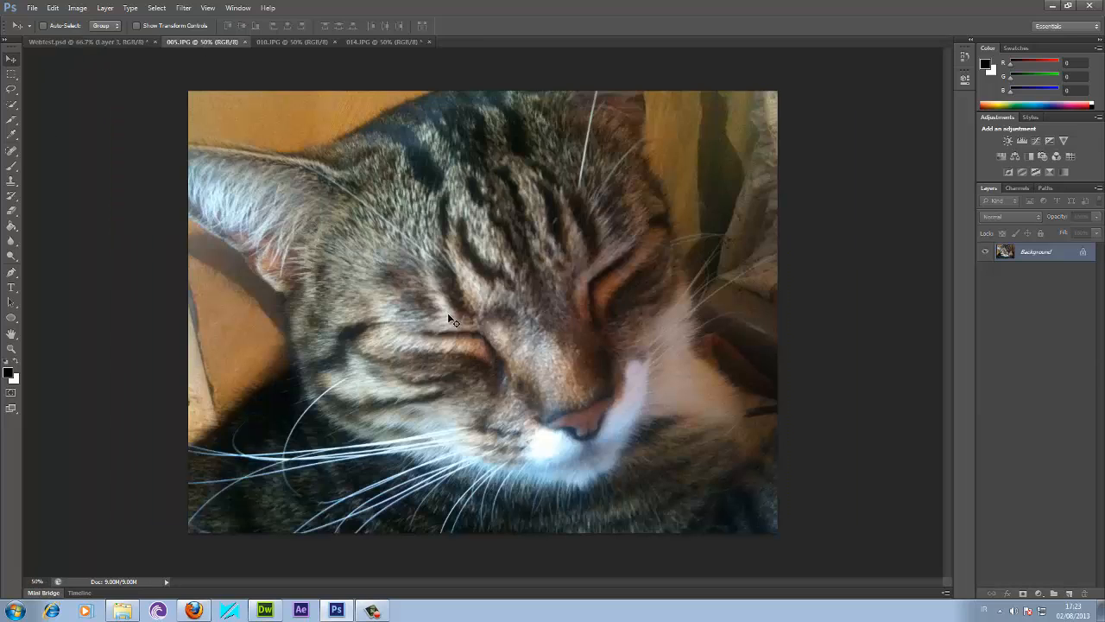
left_click(78, 7)
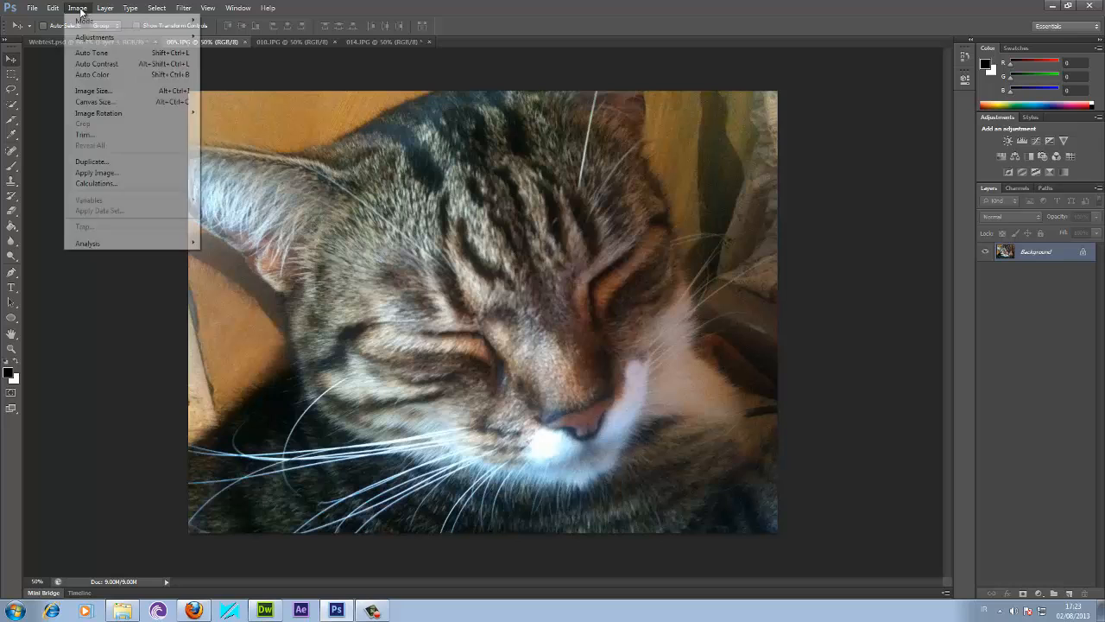
left_click(100, 92)
type("222")
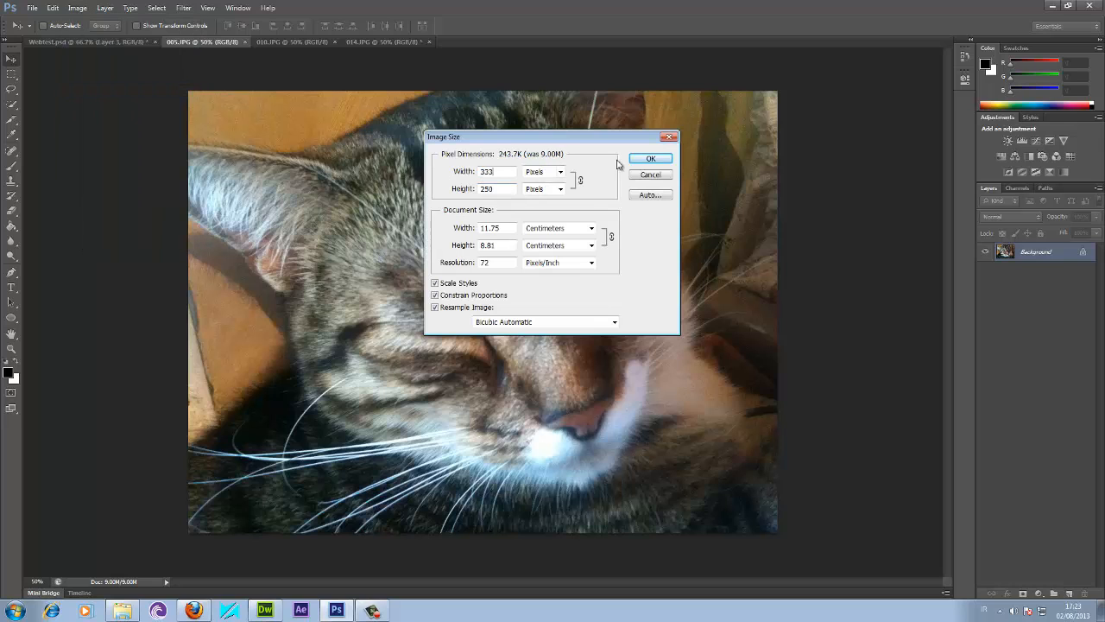
left_click(650, 159)
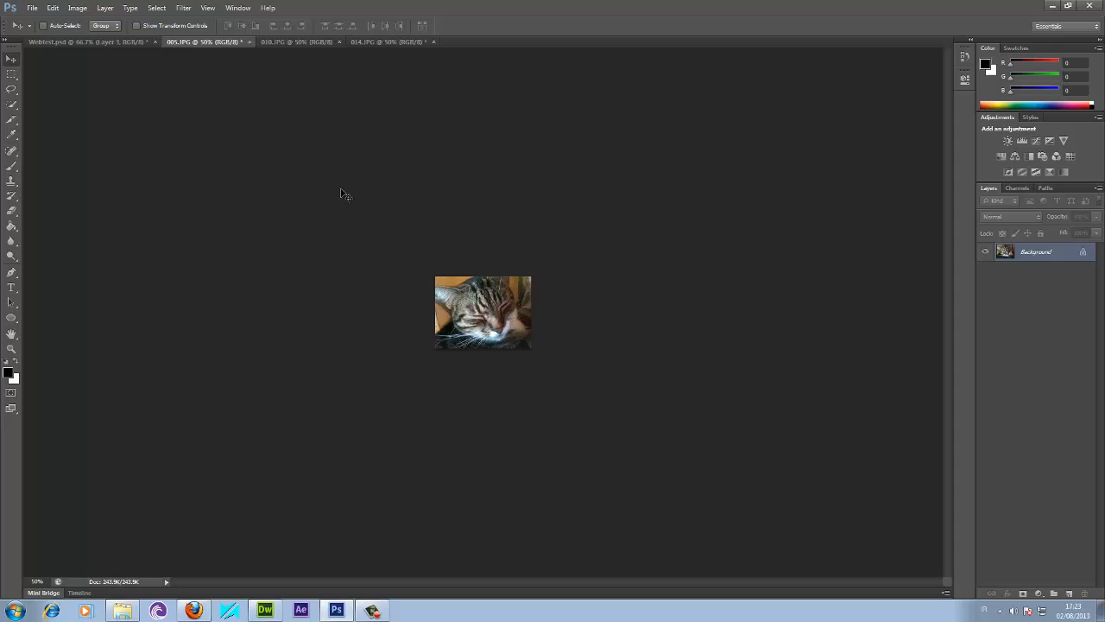
Copy the whole resized 005.JPG cat photo into Webtest.psd and place it just right of the park photo, aligned with it.
left_click(156, 8)
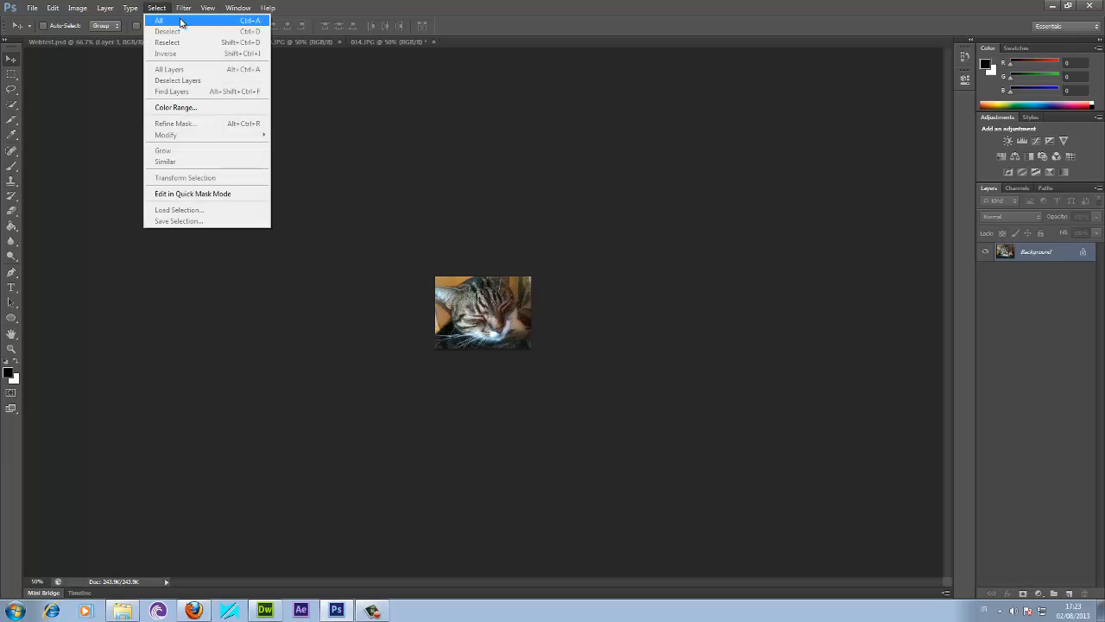
left_click(180, 22)
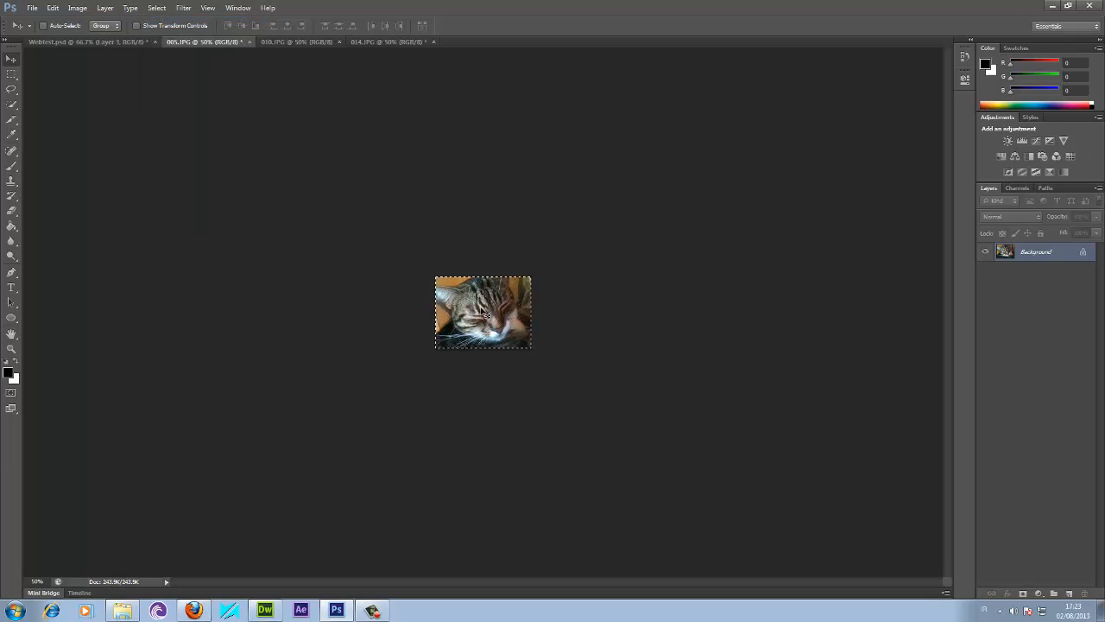
left_click(76, 42)
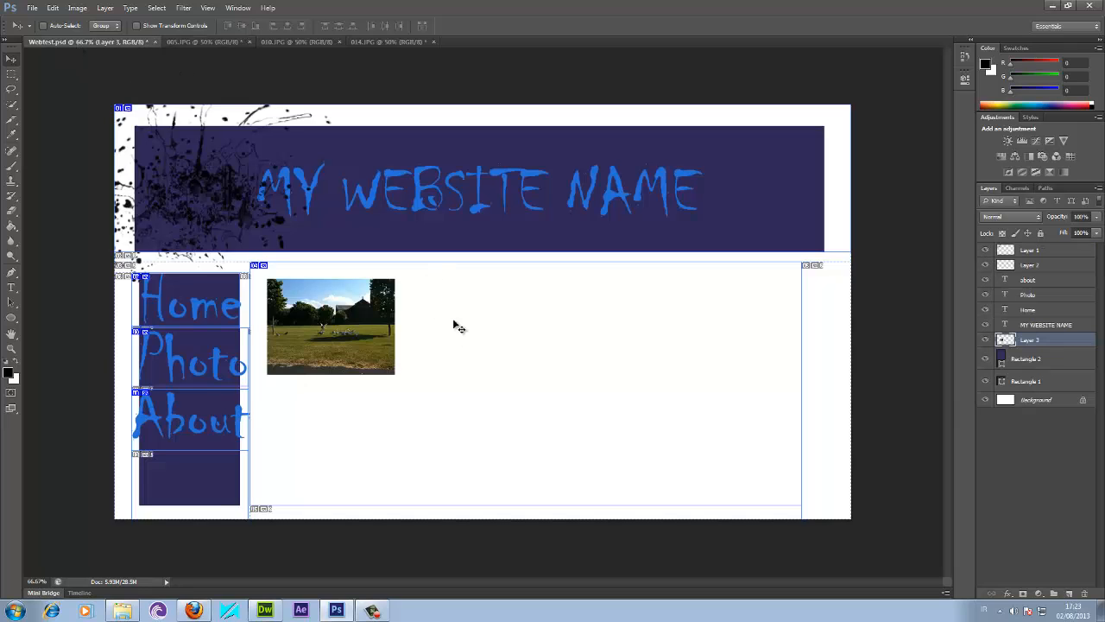
key("ctrl+v")
left_click_drag(482, 324, 468, 335)
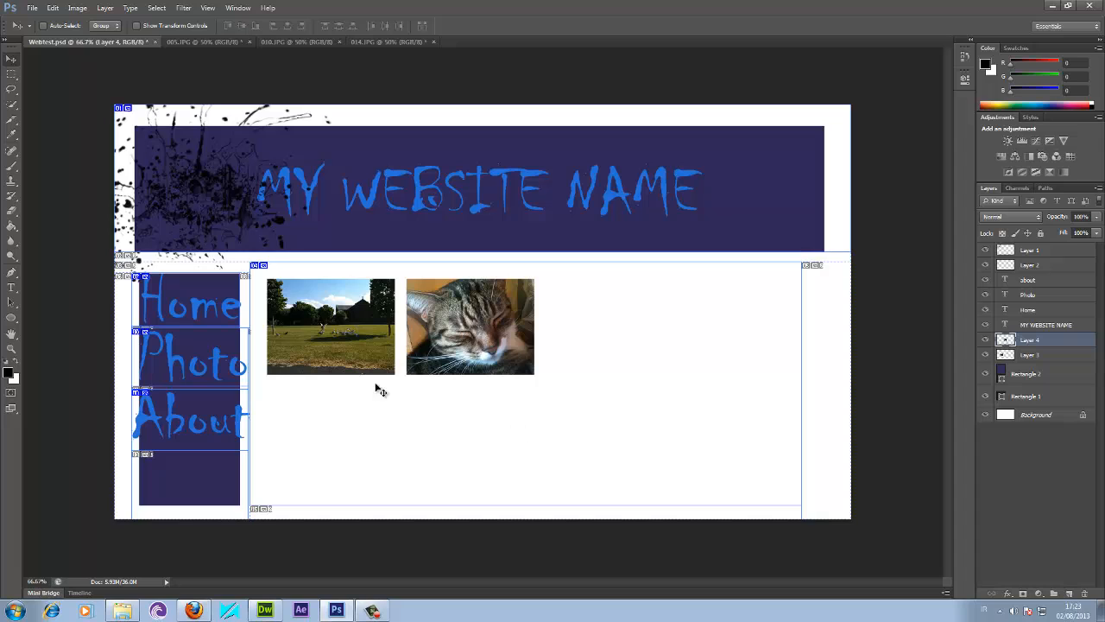
Duplicate the cat photo's layer and move the copy to the right of the original as the third photo in the row.
right_click(1039, 345)
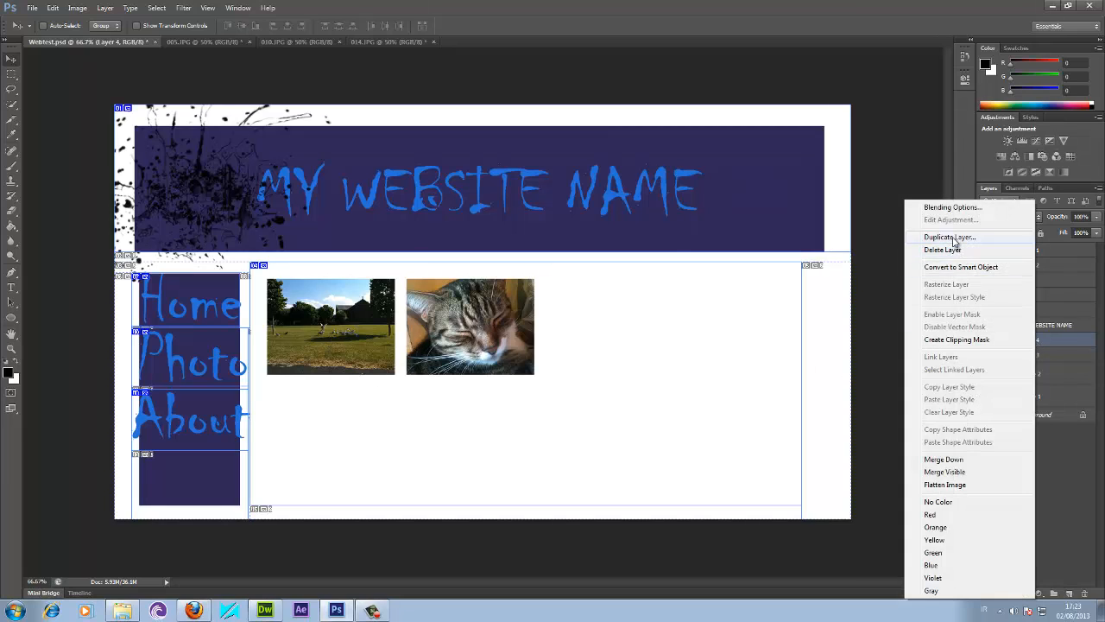
left_click(954, 241)
left_click(652, 190)
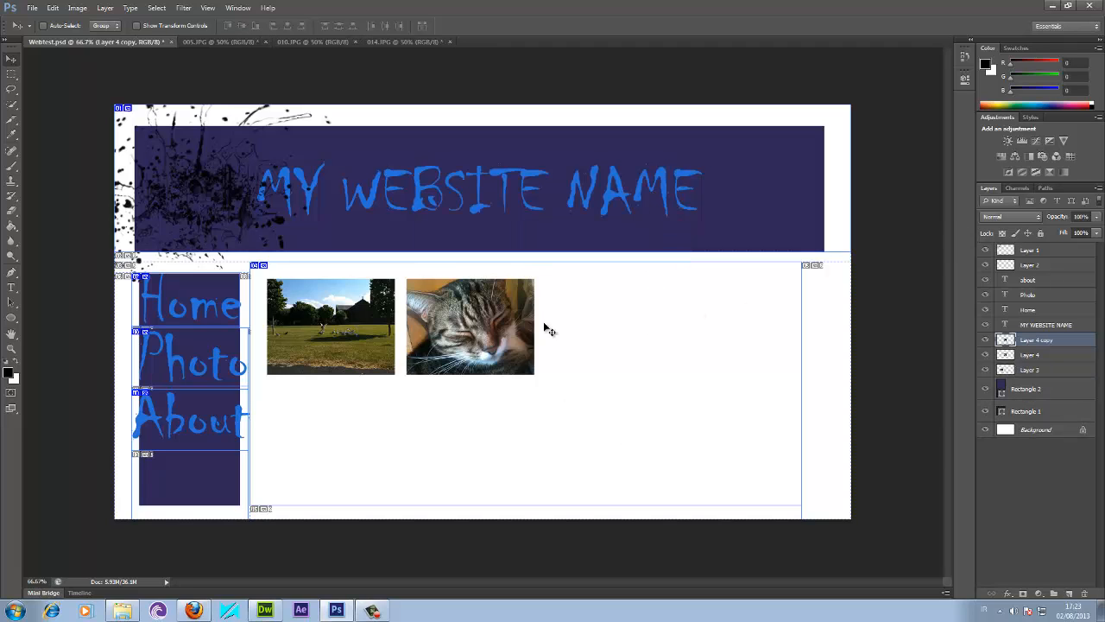
left_click_drag(457, 354, 607, 351)
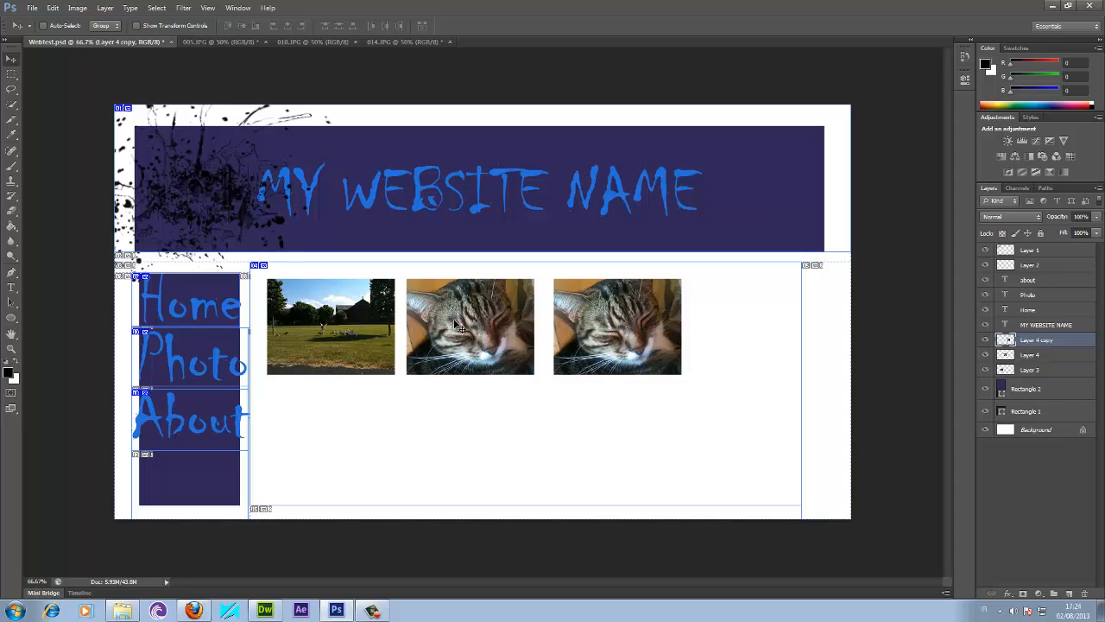
Save the design for the web as photo.html in the Webtest folder, with HTML and images for all slices, replacing spacer.gif.
left_click(31, 9)
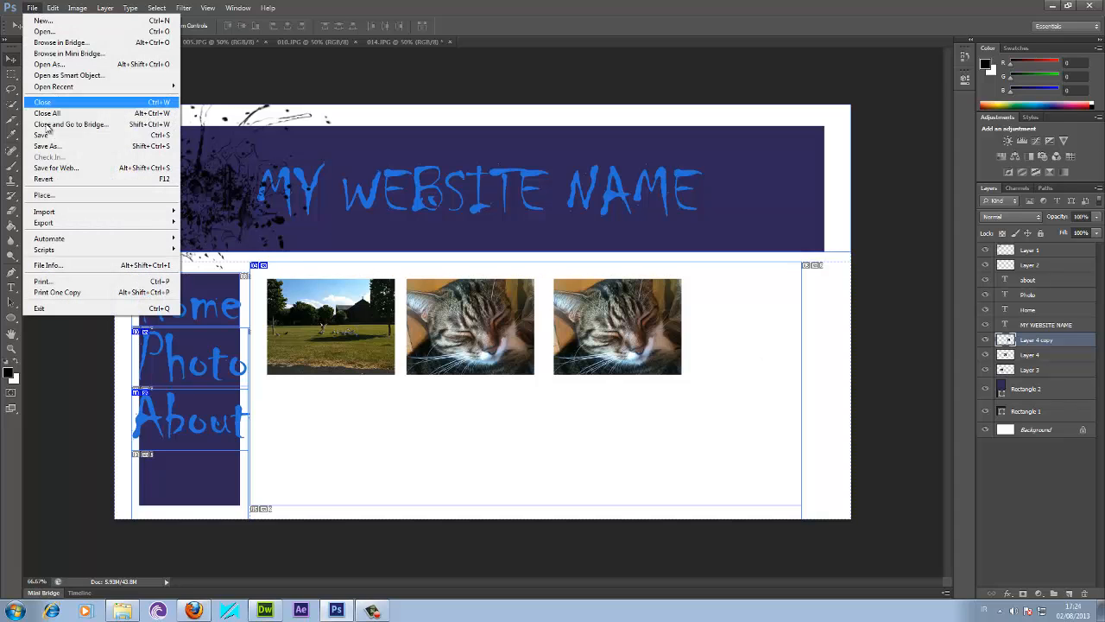
left_click(61, 168)
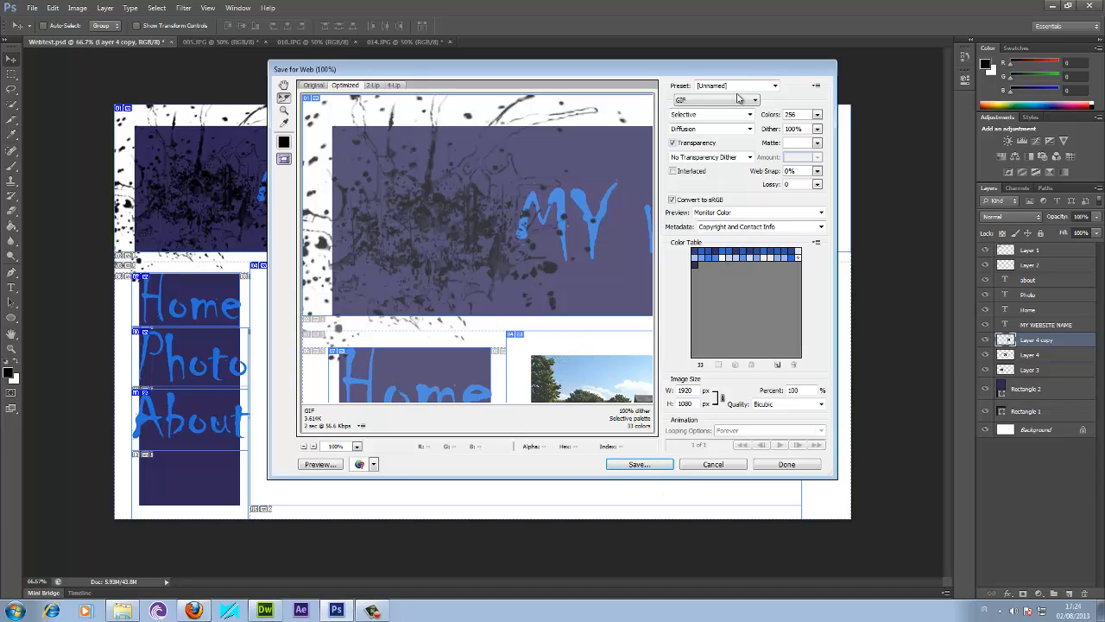
left_click(637, 464)
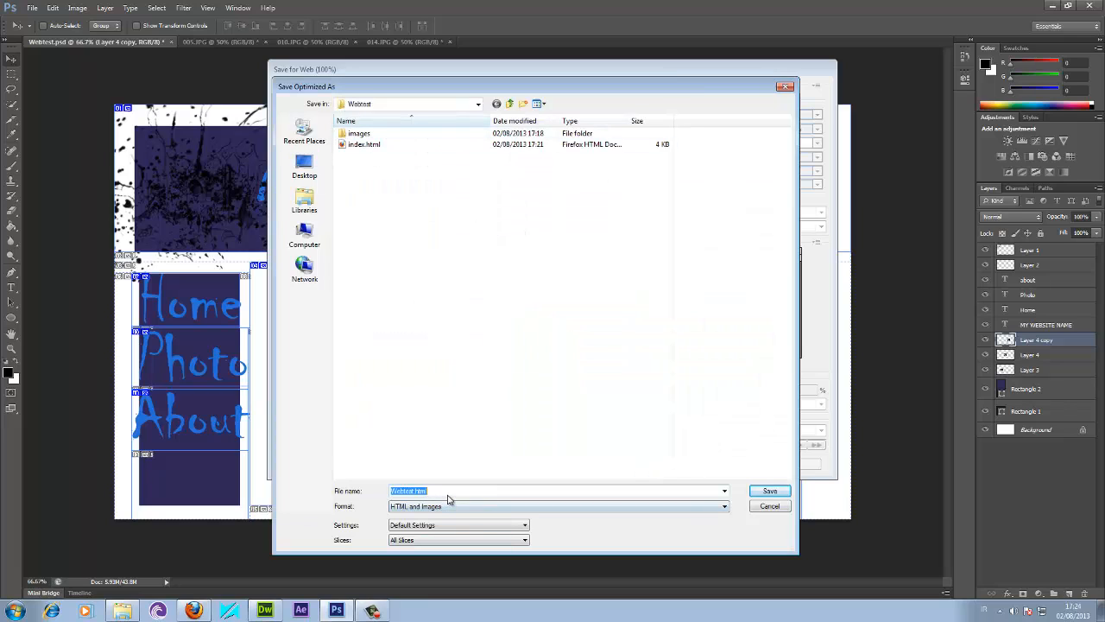
type("photo.html")
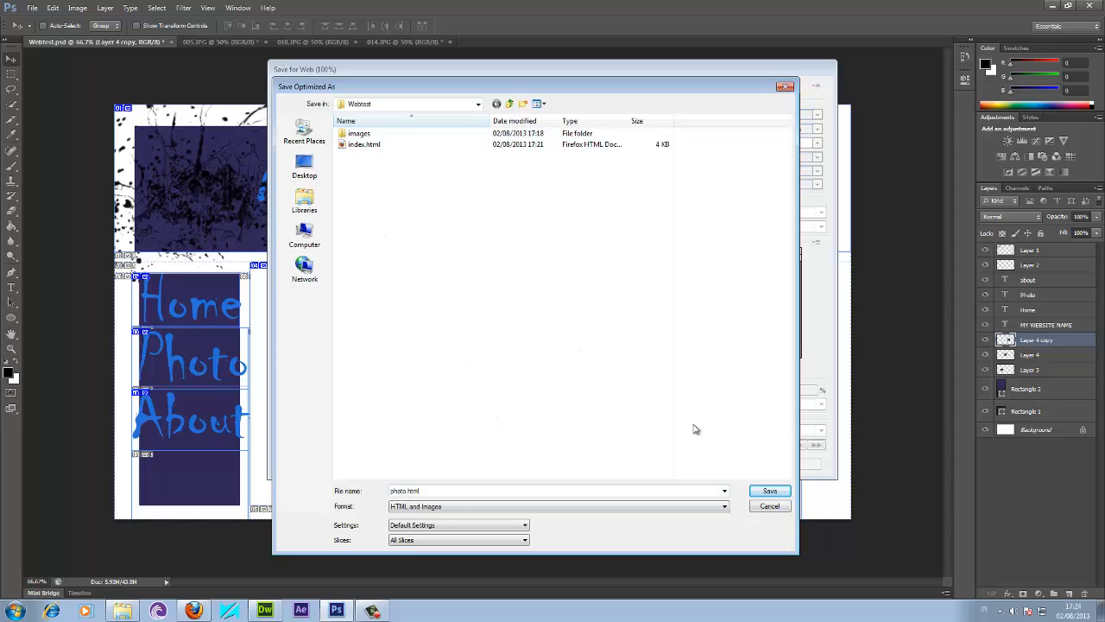
left_click(770, 491)
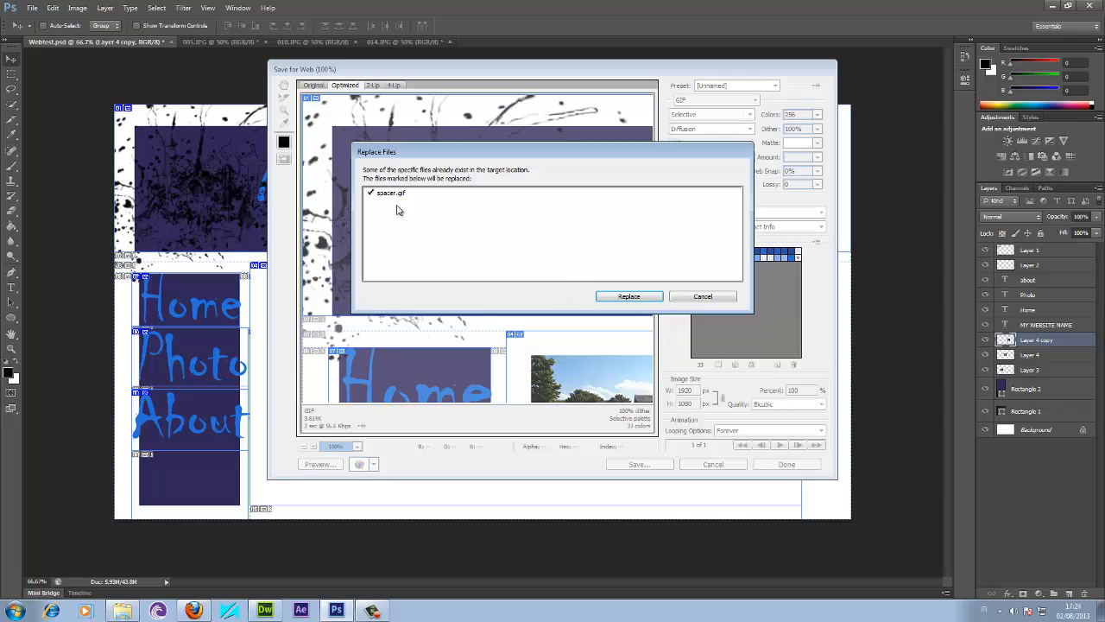
left_click(630, 296)
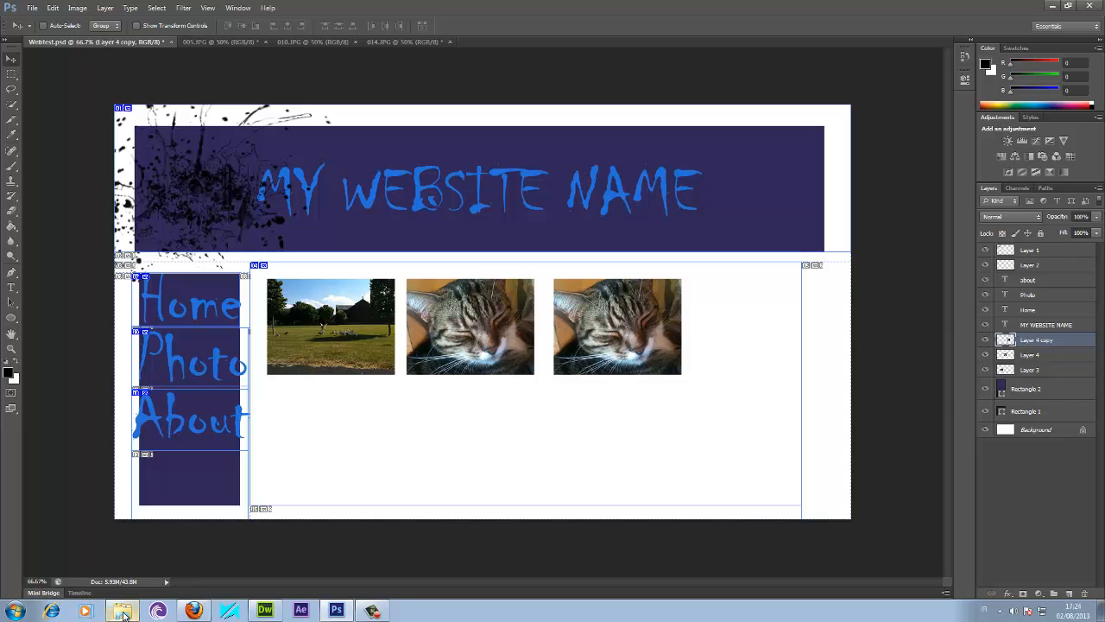
Open index.html from the Webtest folder in Firefox and follow its Photo link to check the photo page.
left_click(123, 613)
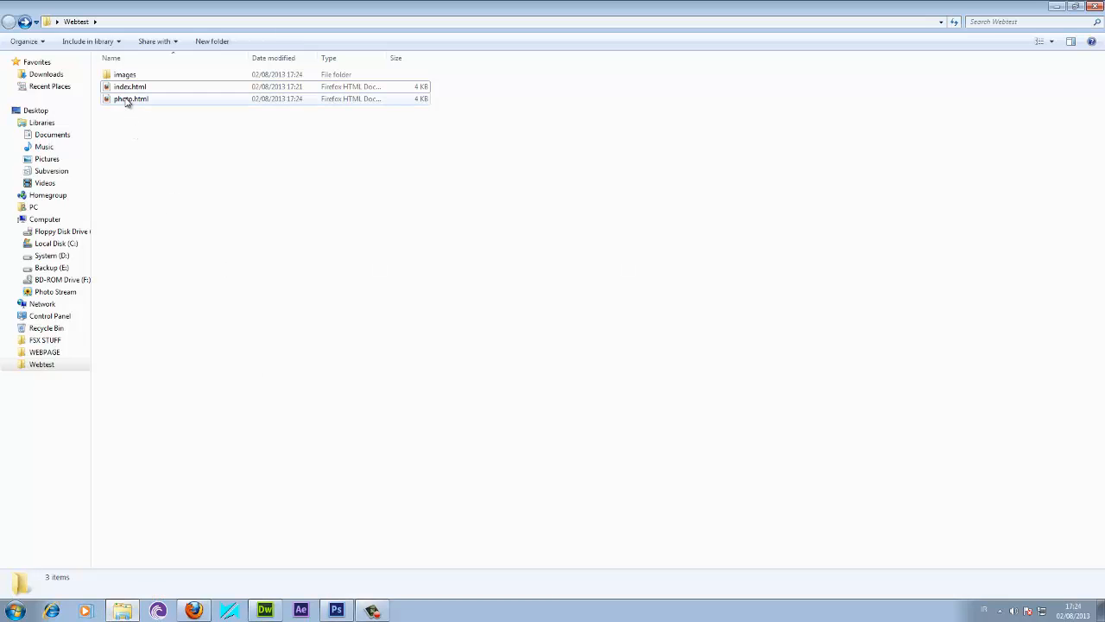
left_click(128, 88)
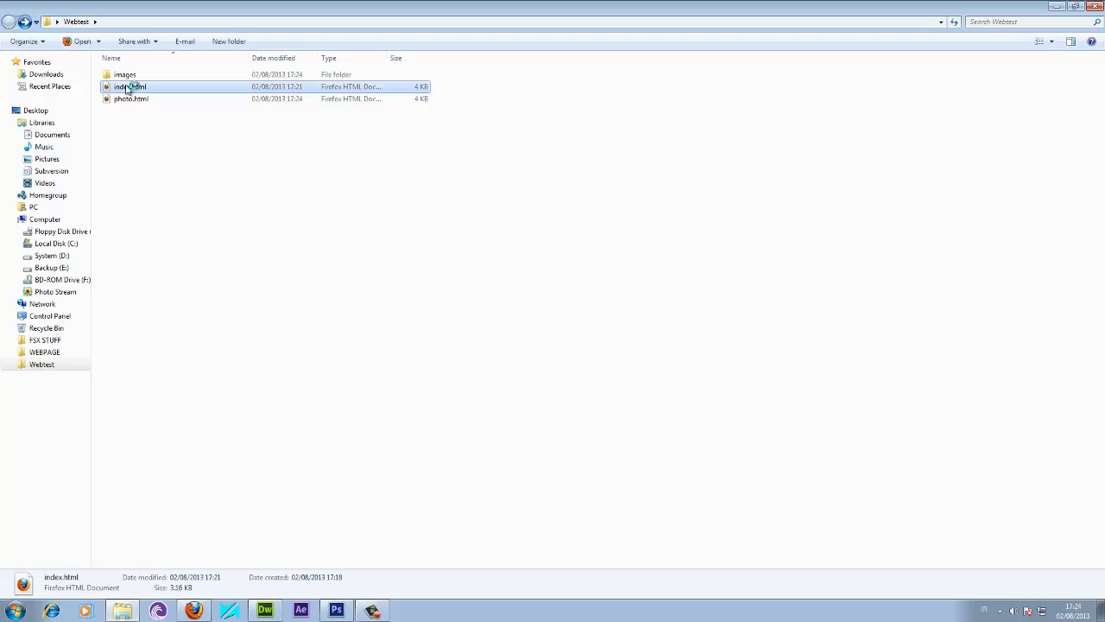
double_click(128, 87)
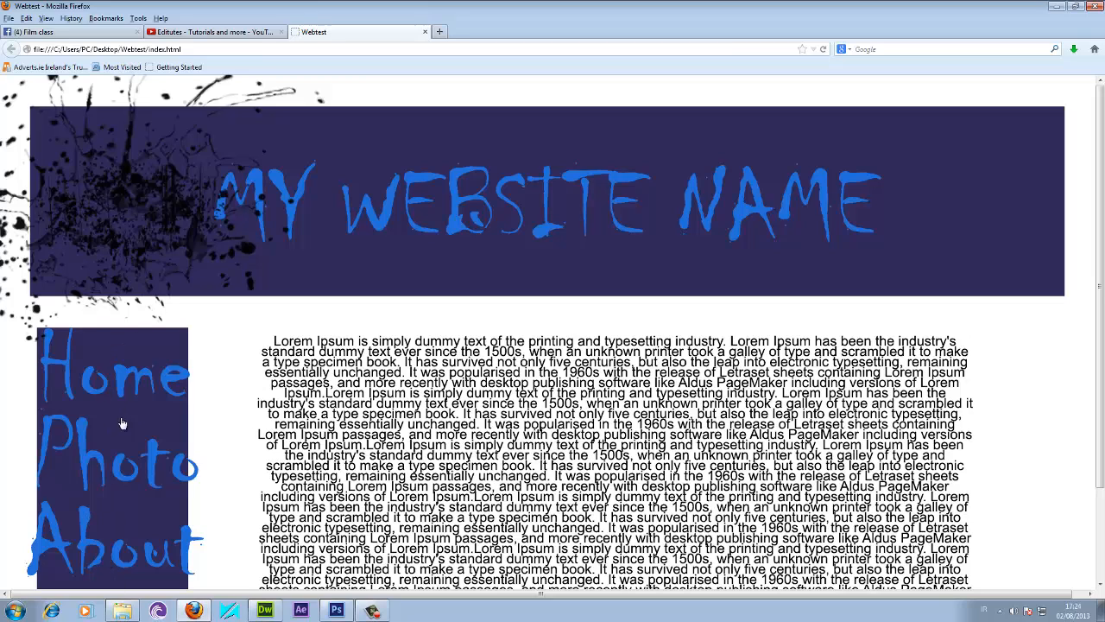
left_click(112, 471)
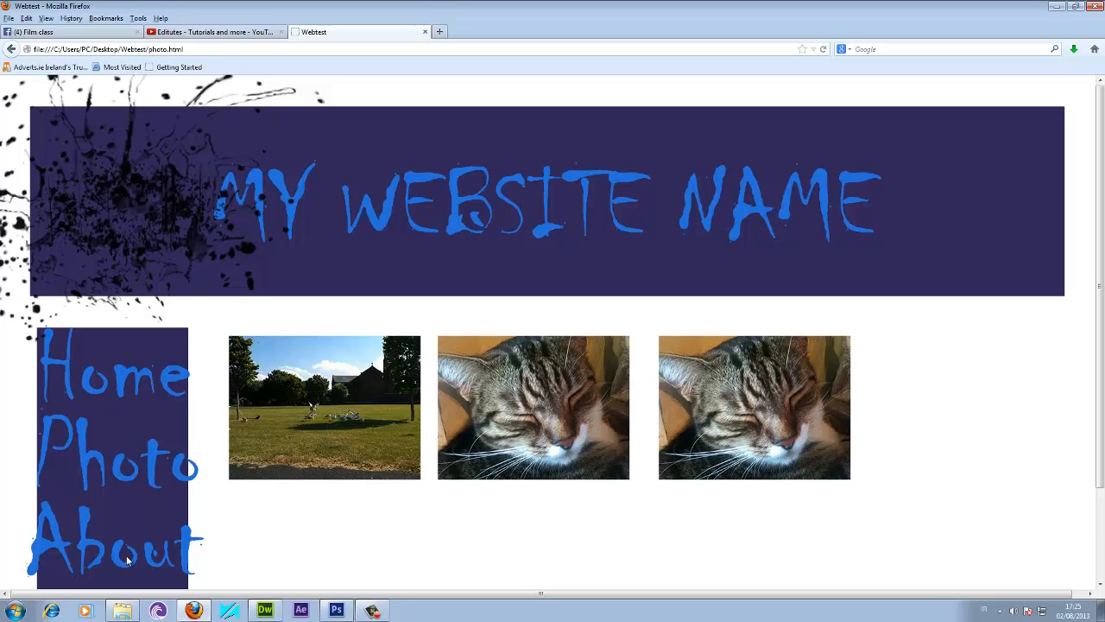
Switch to Dreamweaver and open photo.html from the Webtest folder.
left_click(267, 609)
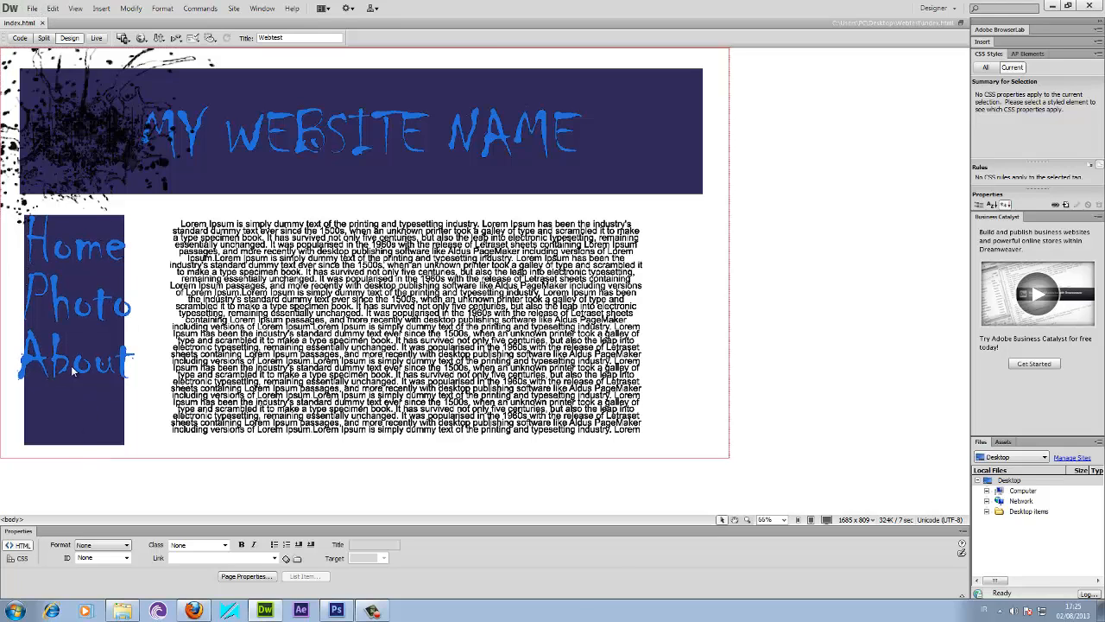
left_click(32, 7)
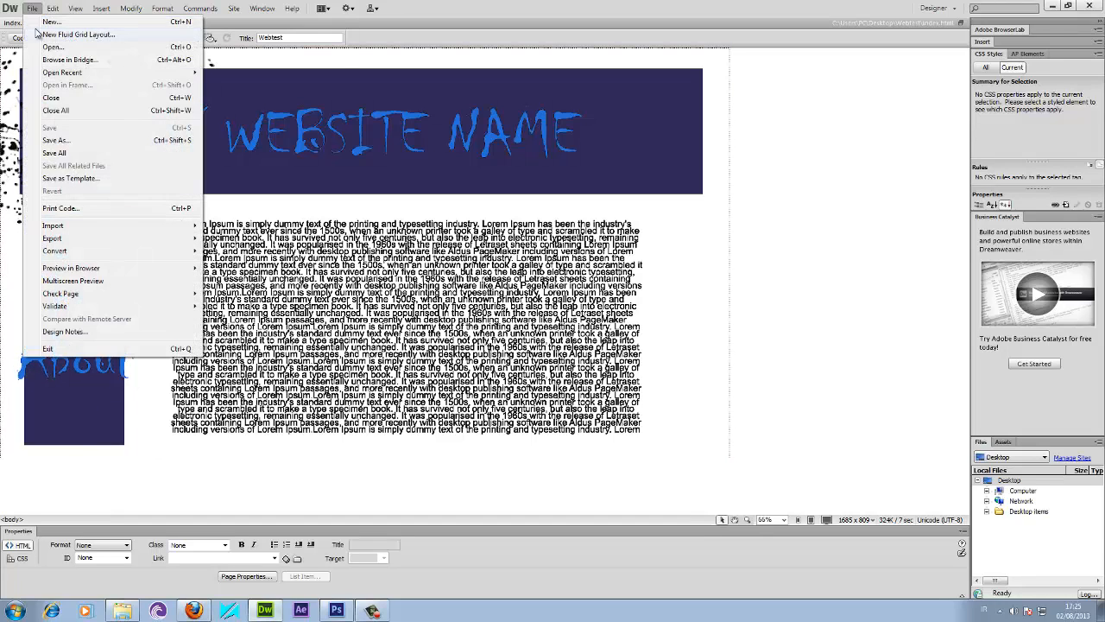
left_click(52, 48)
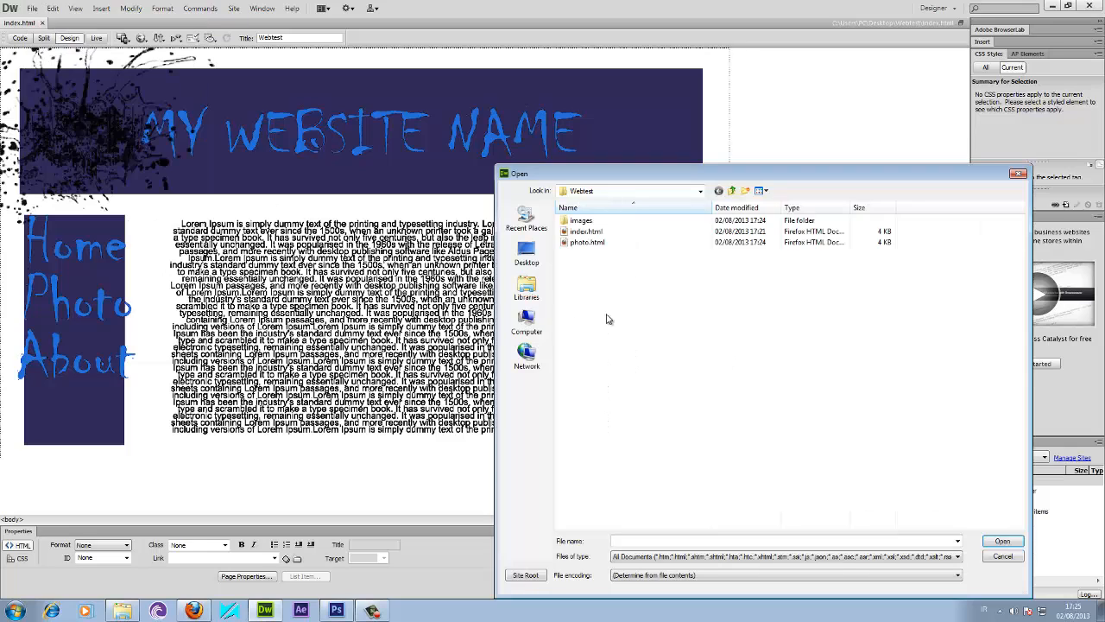
left_click(592, 242)
left_click(1002, 541)
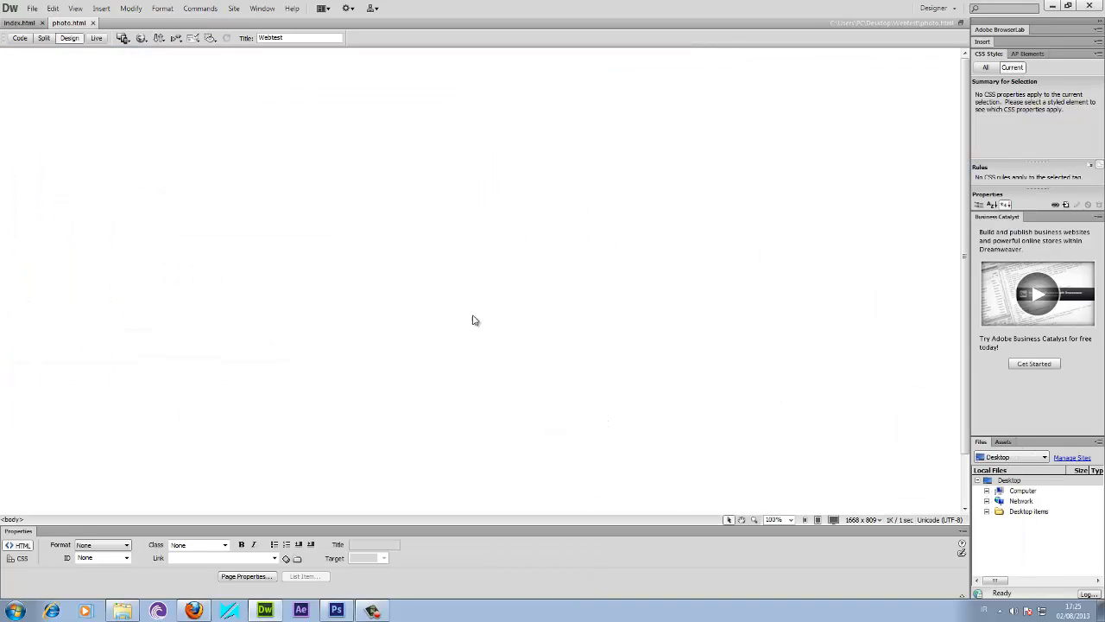
Link the About image on the photo page to about.html.
scroll(239, 443, "down", 3)
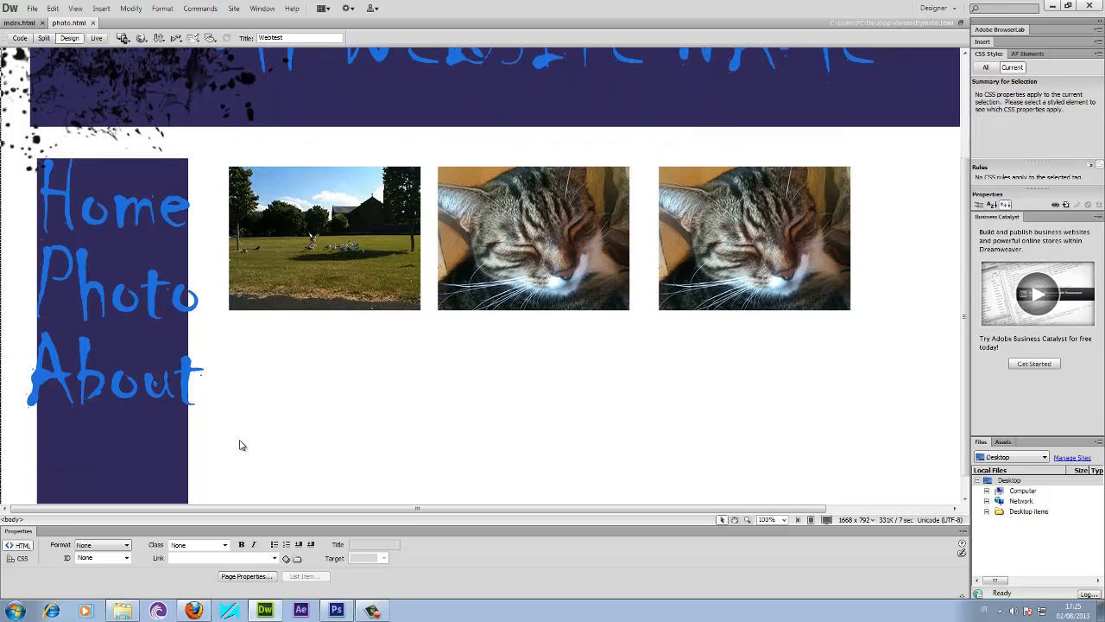
scroll(239, 444, "up", 1)
left_click(98, 256)
left_click(140, 358)
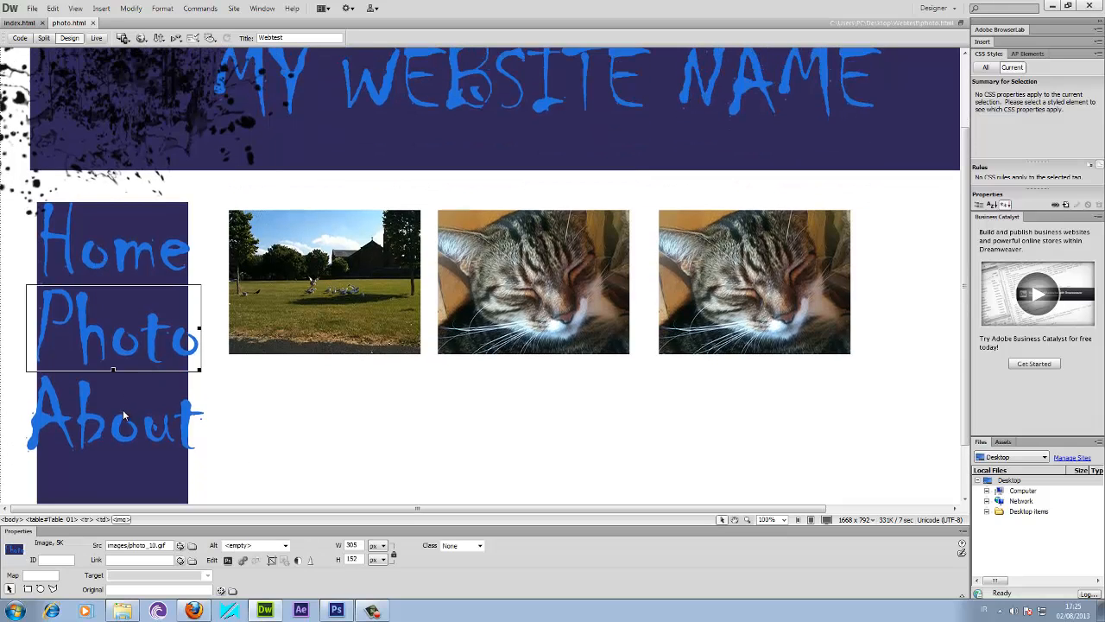
left_click(123, 413)
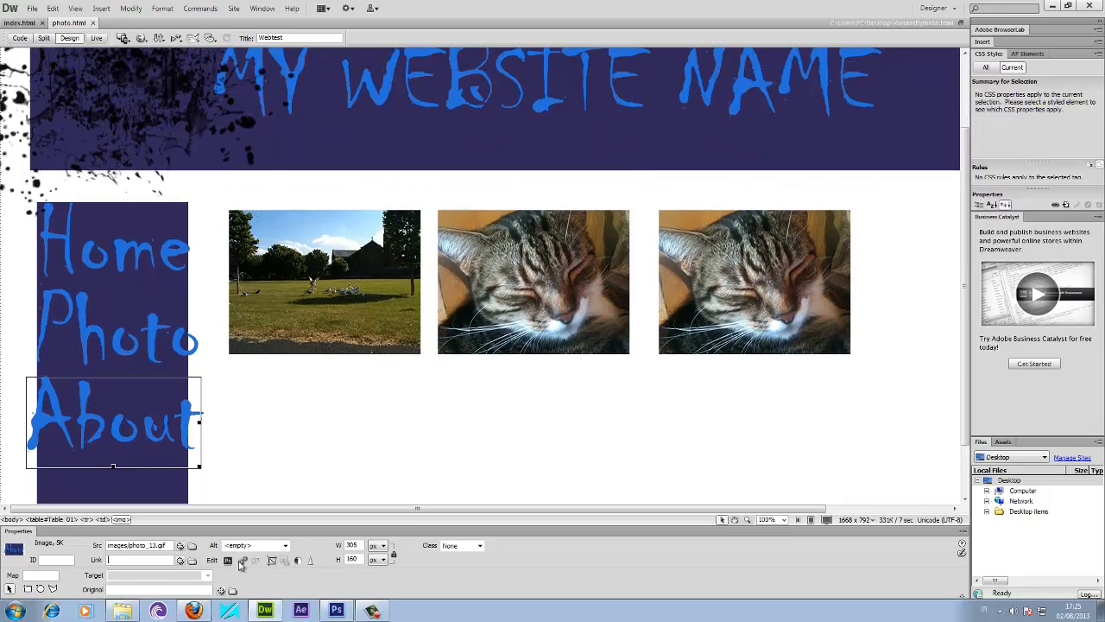
type("about")
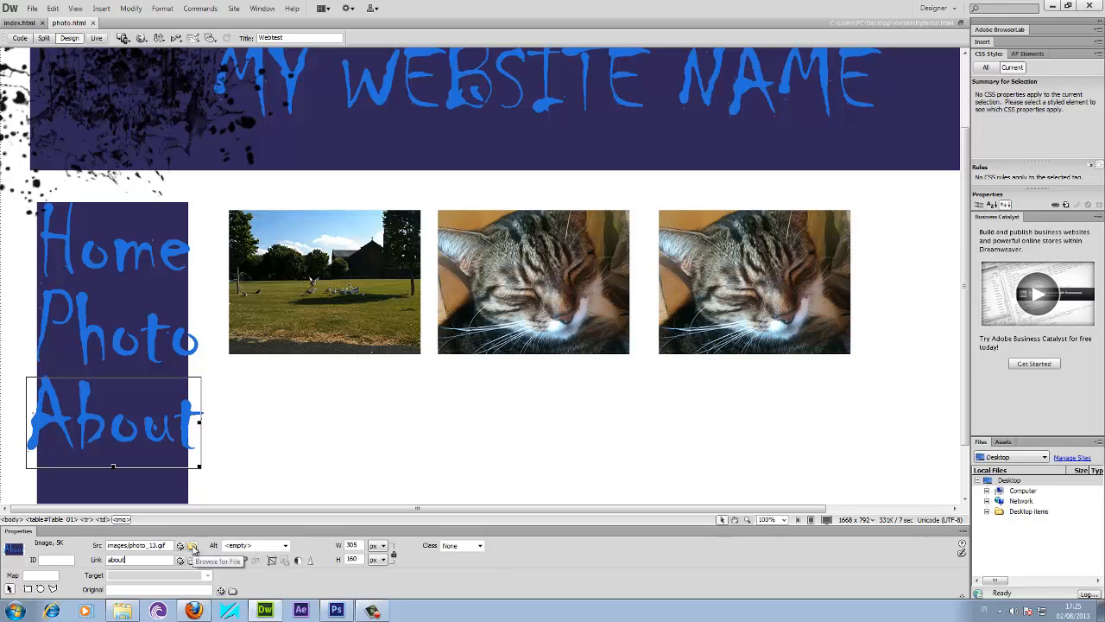
type(".html")
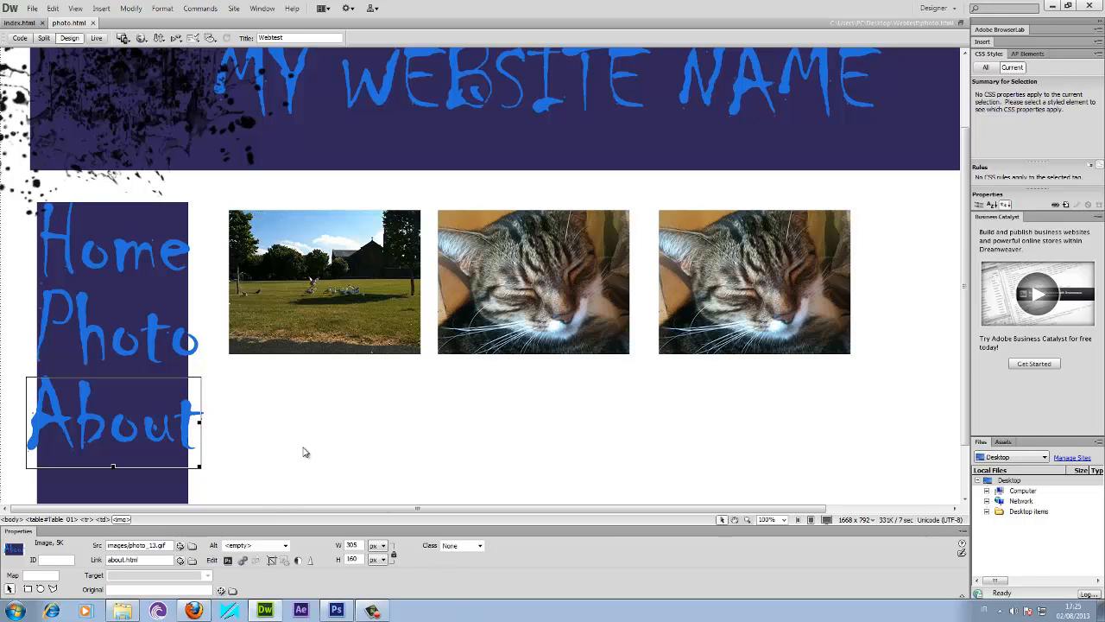
Link the Photo image to photo.html and the Home image to the existing index.html file.
left_click(70, 354)
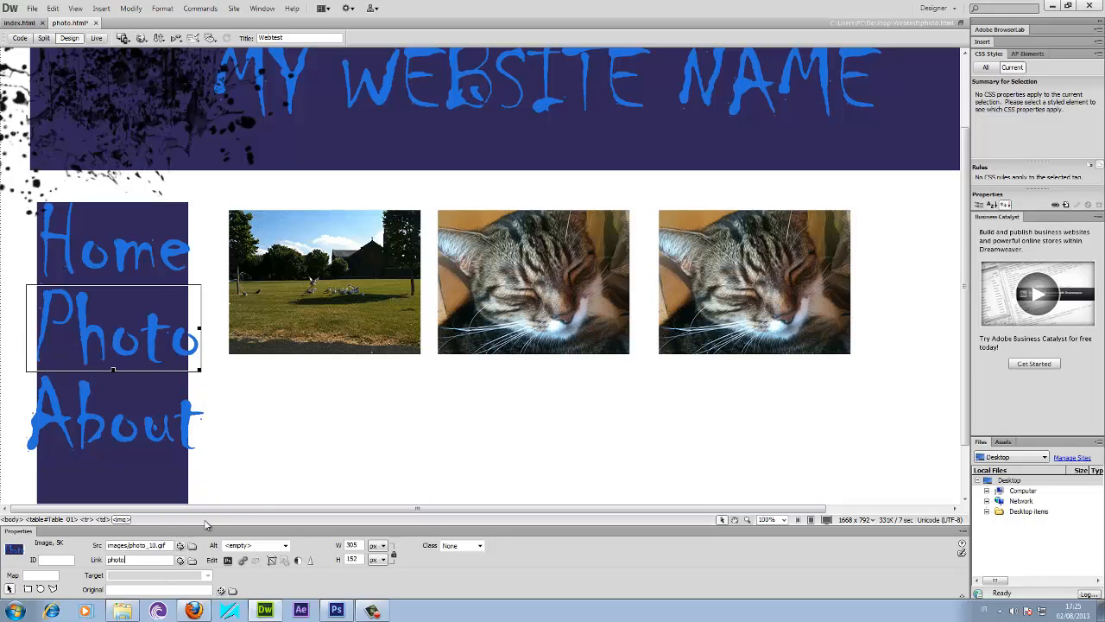
type("photo.html")
left_click(100, 251)
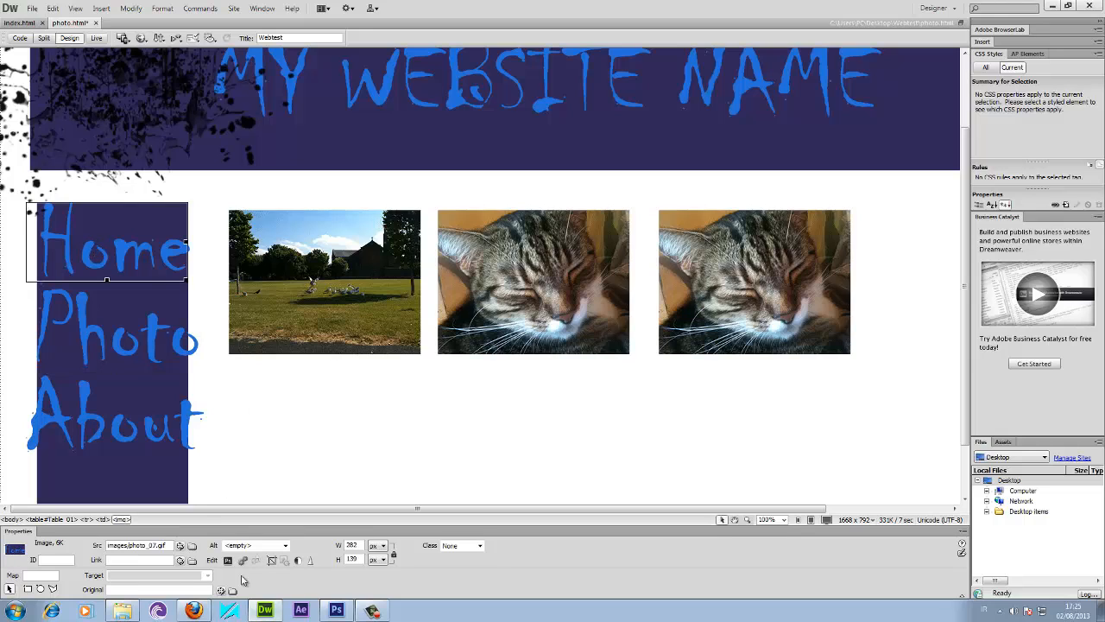
left_click(193, 560)
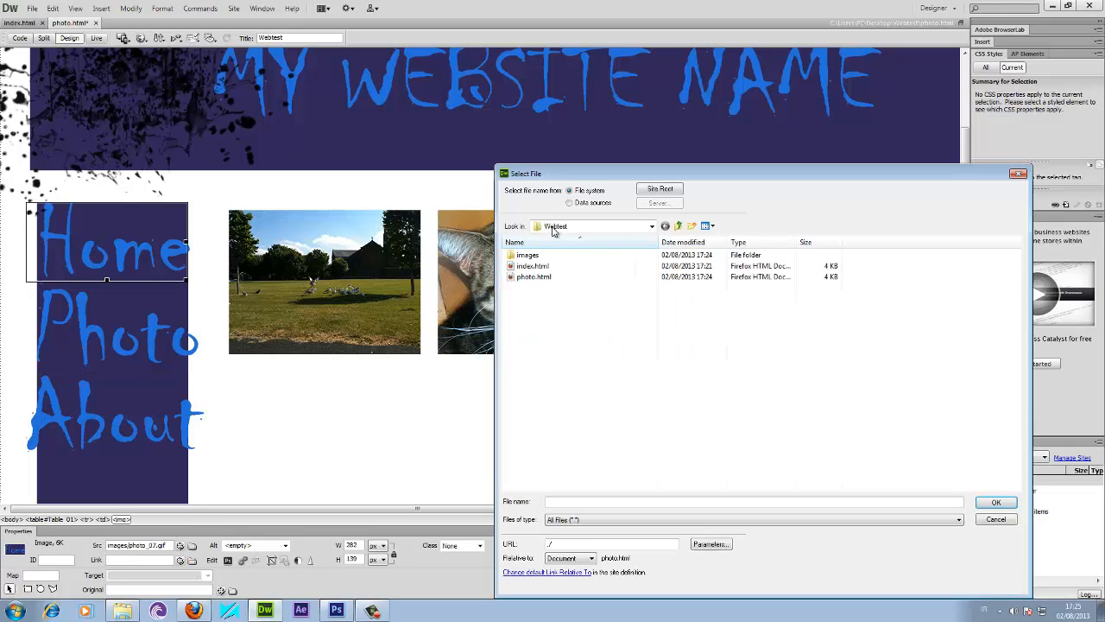
left_click(532, 266)
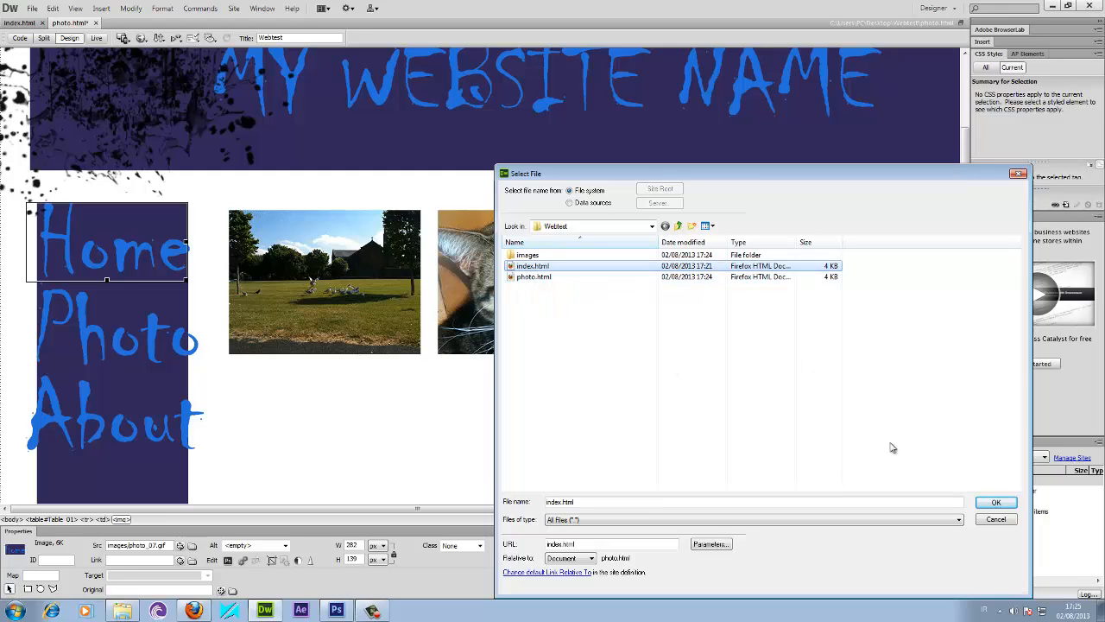
left_click(996, 502)
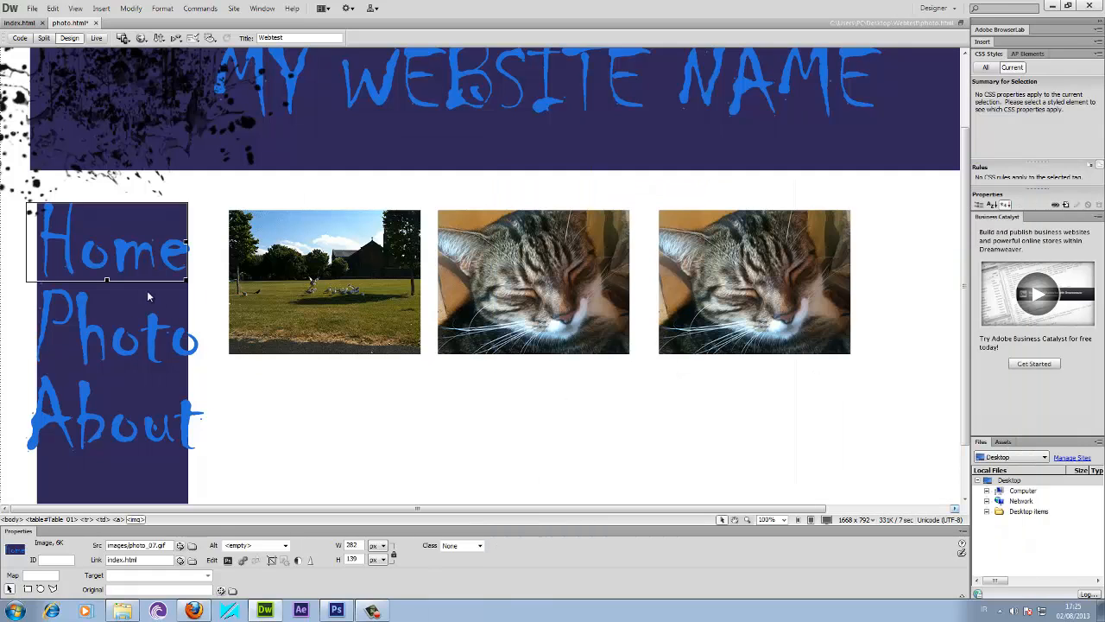
Save the linked photo page as photo.html in the Webtest folder, overwriting the existing file.
left_click(32, 9)
left_click(69, 141)
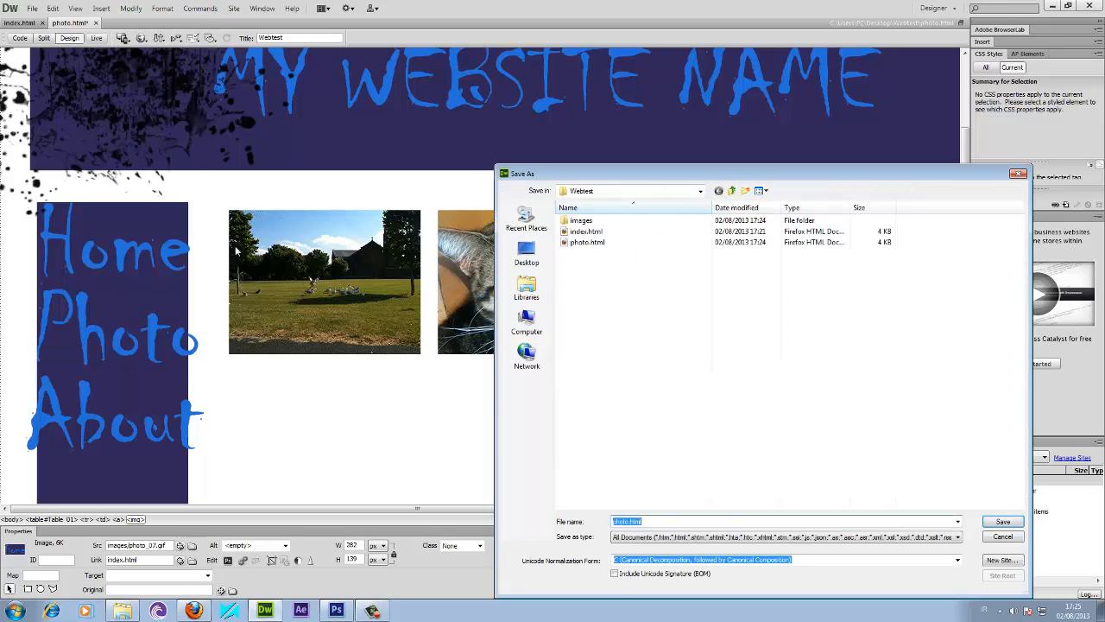
left_click(586, 244)
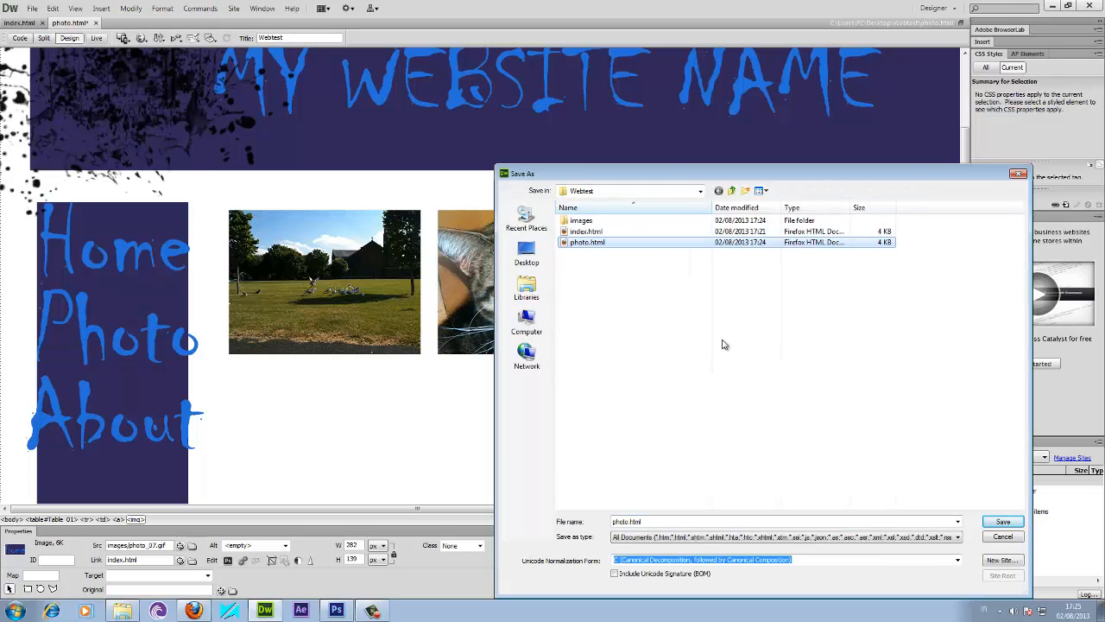
left_click(1003, 522)
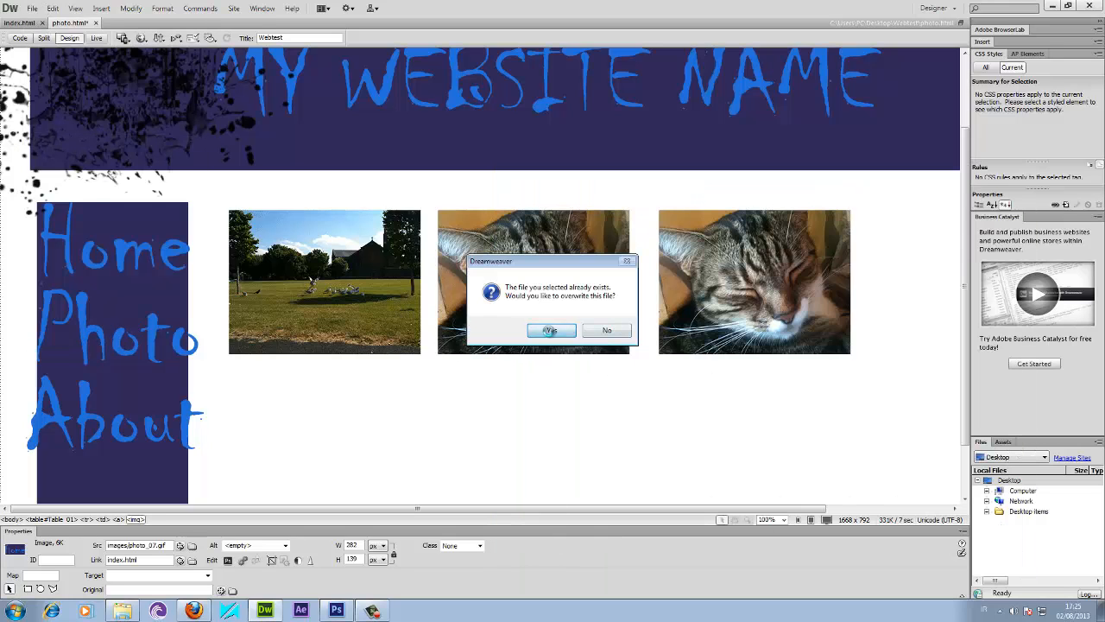
left_click(551, 330)
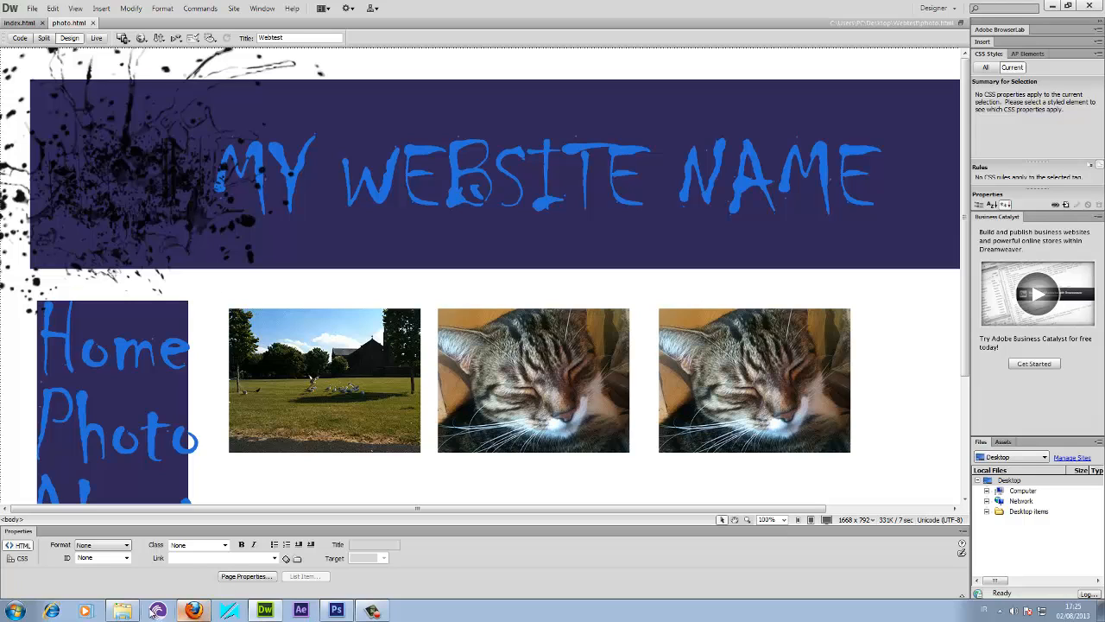
Open index.html from the Webtest folder in Firefox and test its Photo and Home links.
left_click(122, 610)
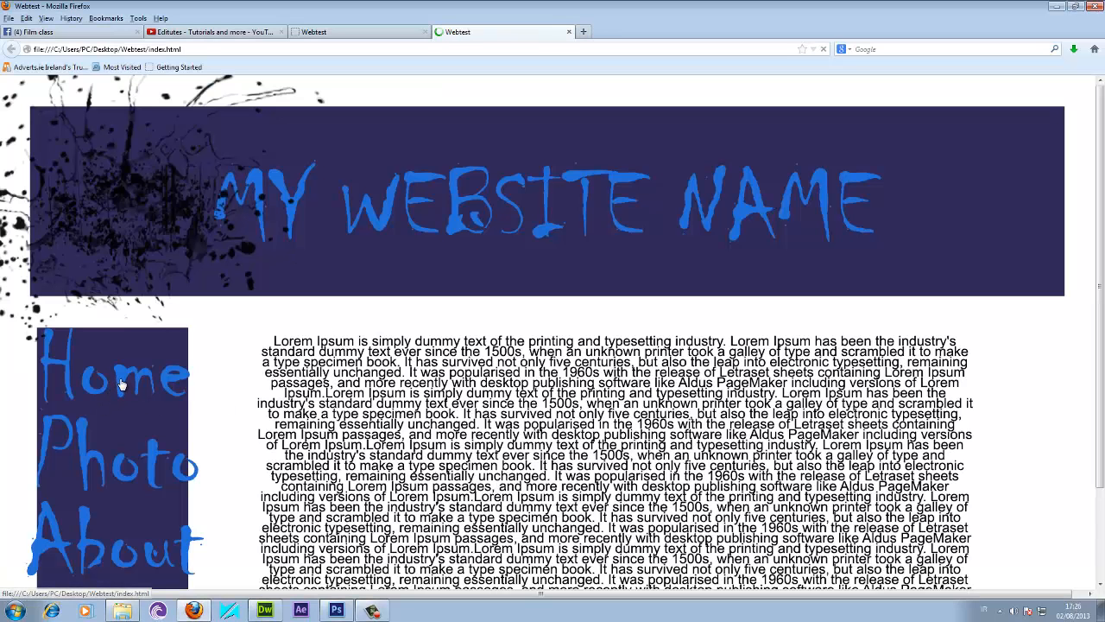
left_click(124, 470)
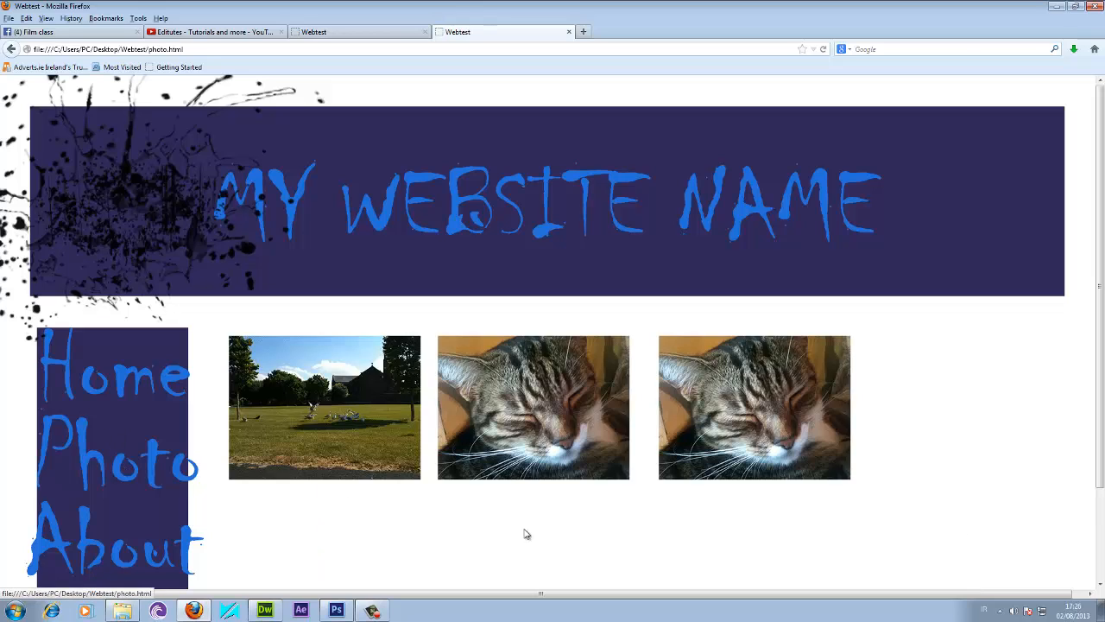
left_click(112, 381)
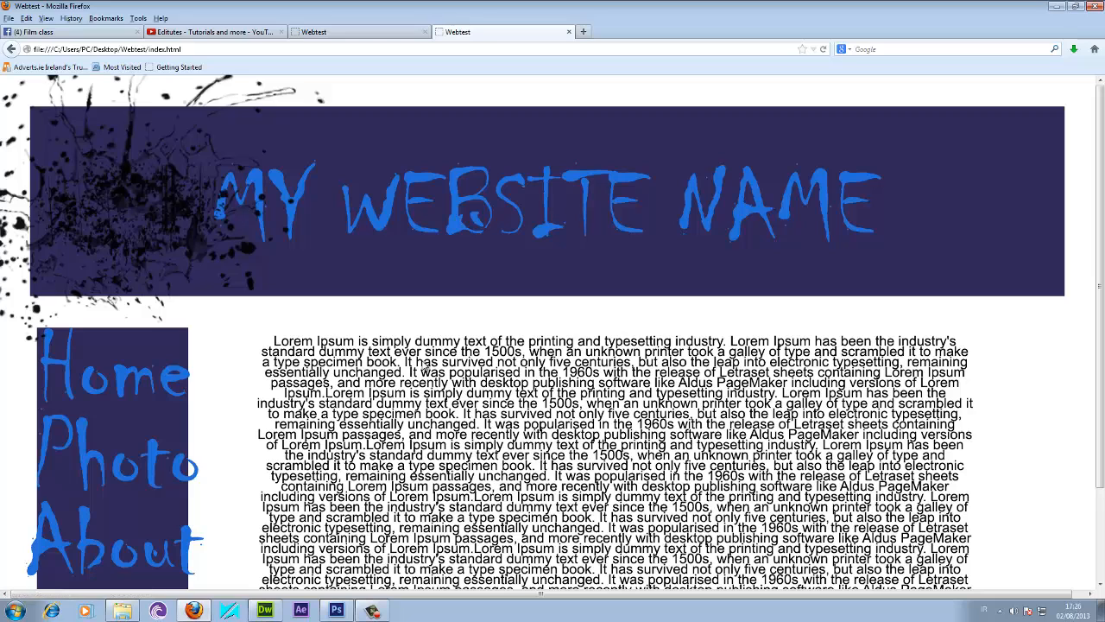
View index.html in Dreamweaver, then return to Firefox and test moving between the Photo and Home pages again.
left_click(265, 610)
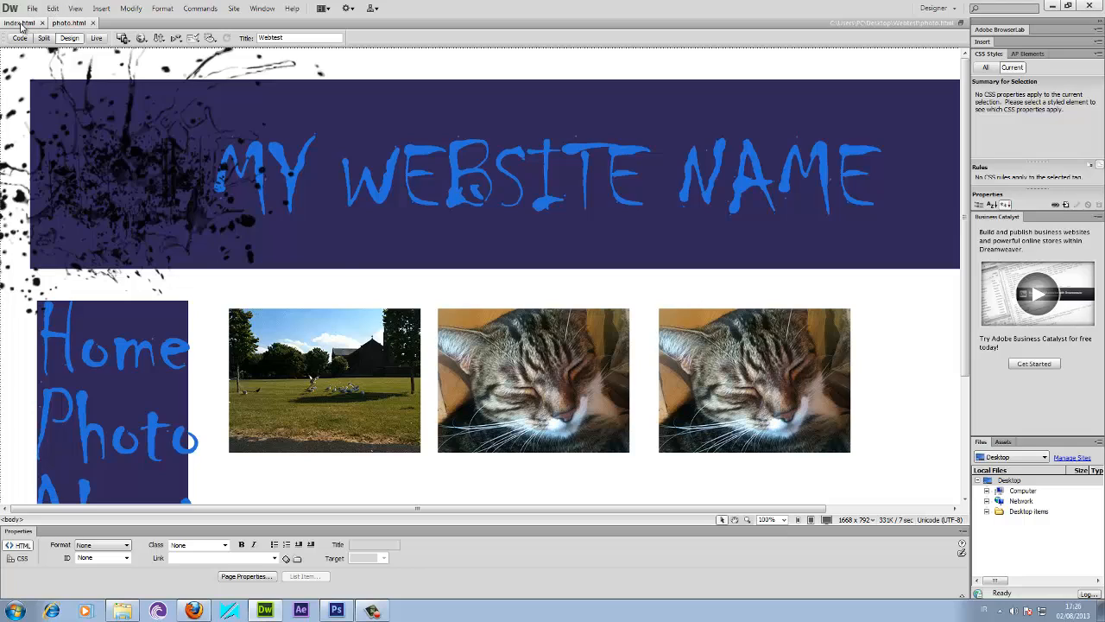
left_click(21, 23)
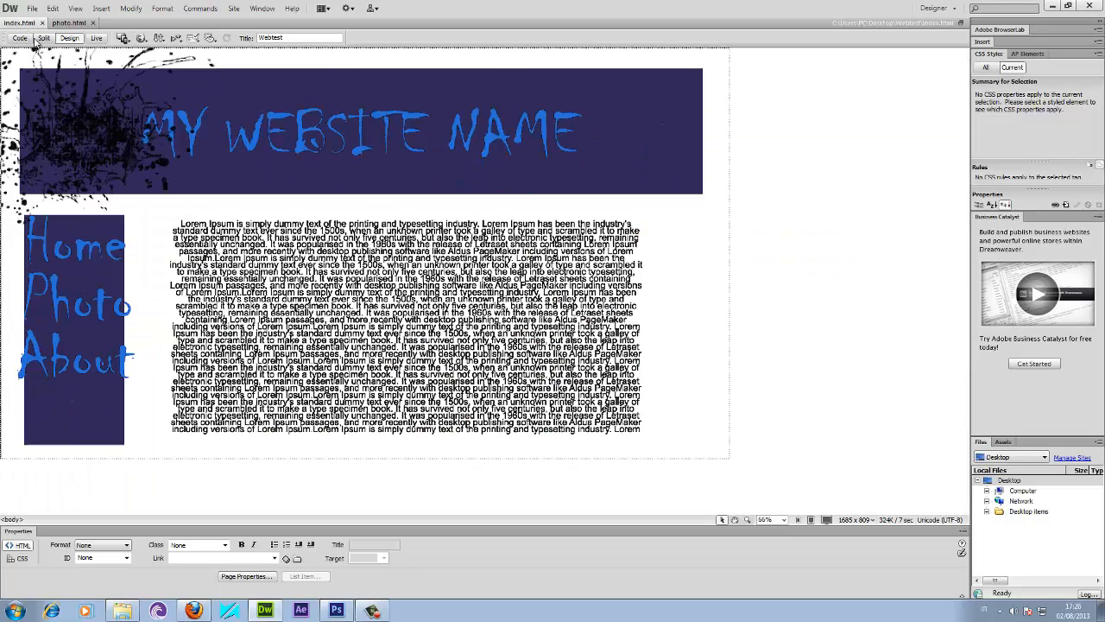
left_click(194, 611)
left_click(94, 470)
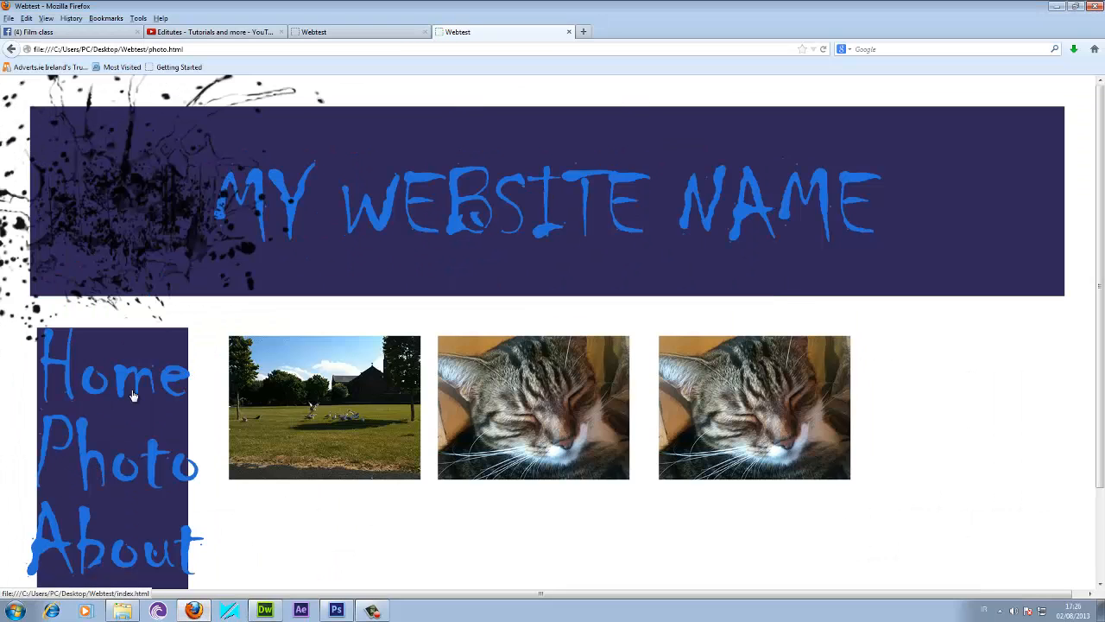
left_click(121, 373)
left_click(109, 462)
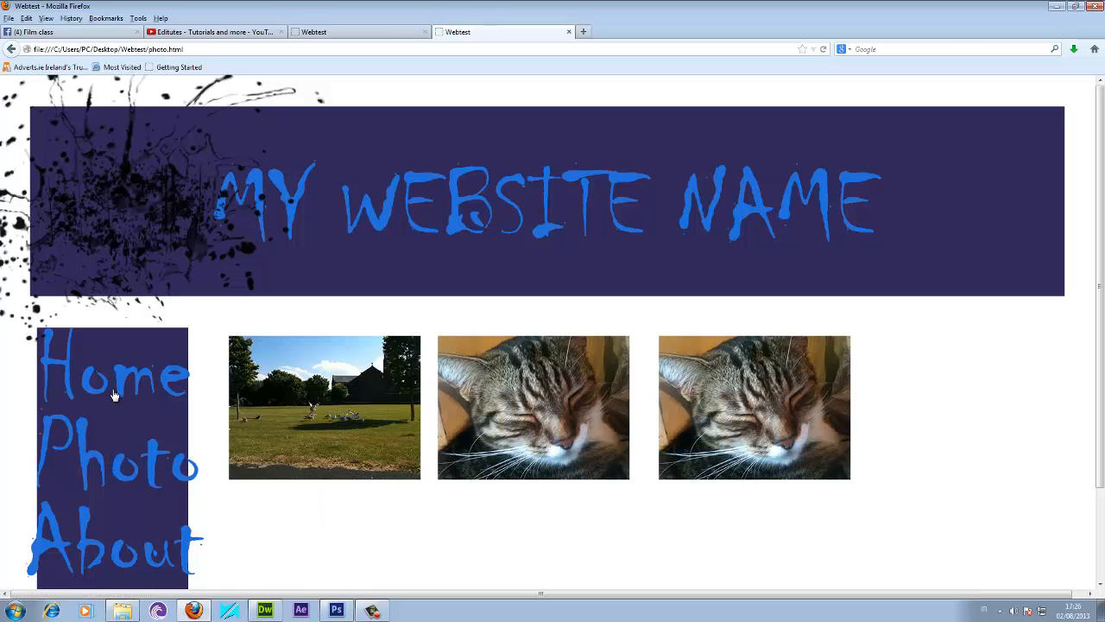
left_click(114, 390)
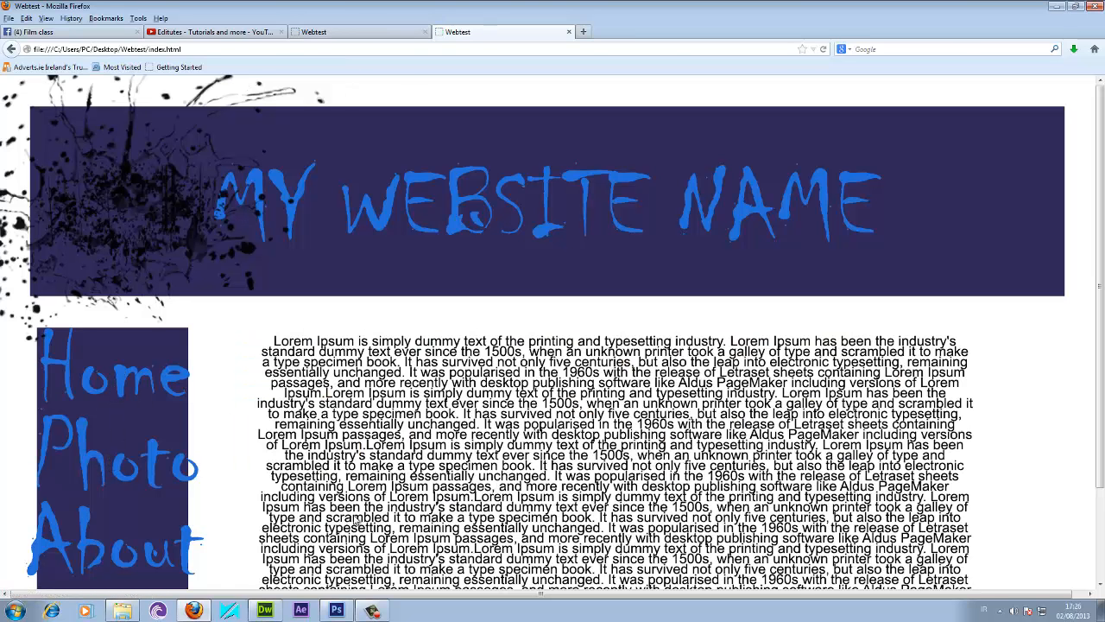
Switch to Photoshop and delete the park photo and both cat photos from the content area.
left_click(337, 610)
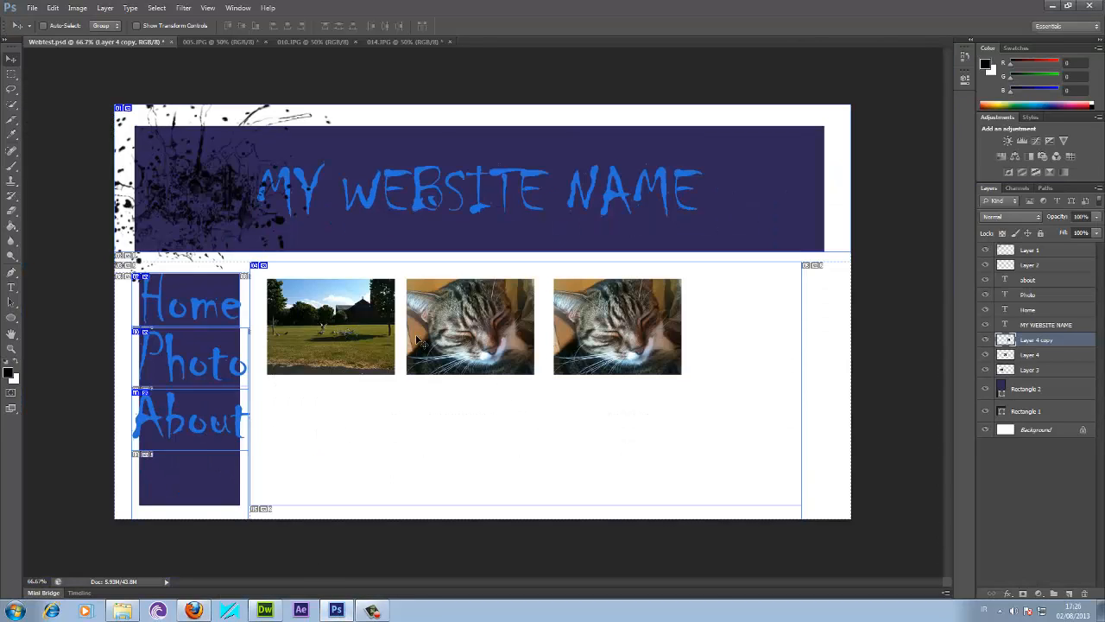
key("Delete")
key("Delete")
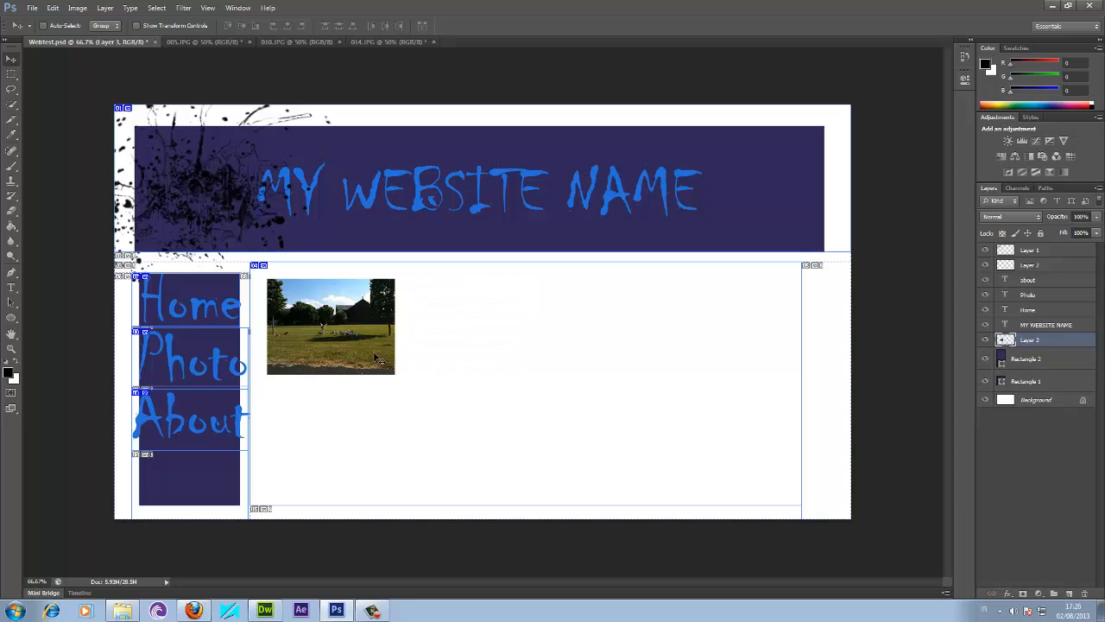
key("Delete")
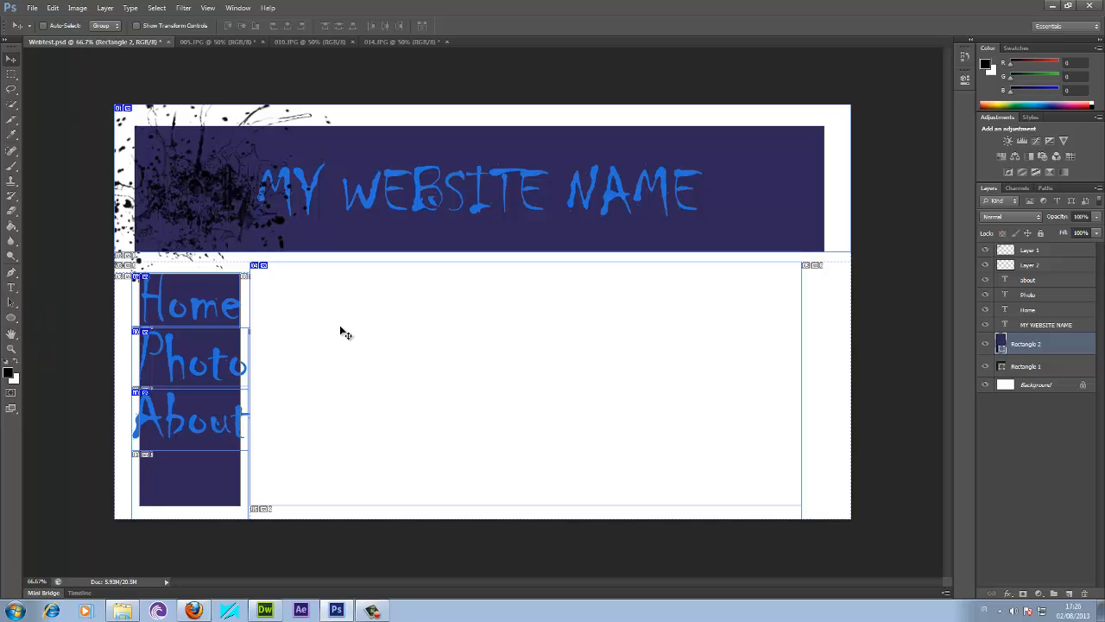
key("ctrl+v")
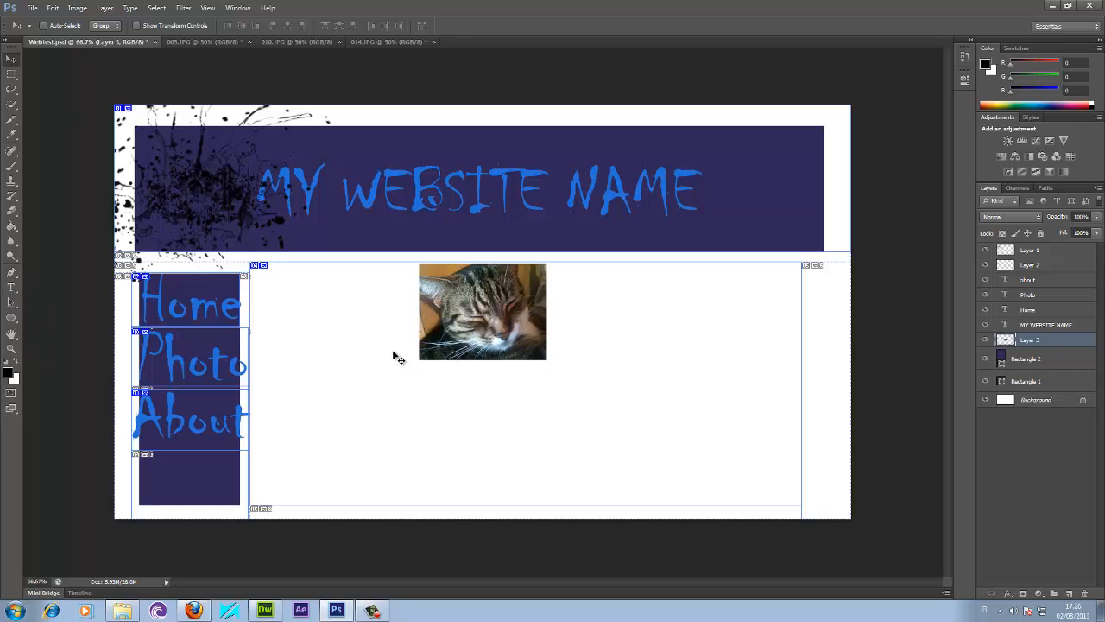
key("ctrl+z")
Create a text box across the empty content area with the Type tool and enter a line of asdf filler text.
left_click(12, 287)
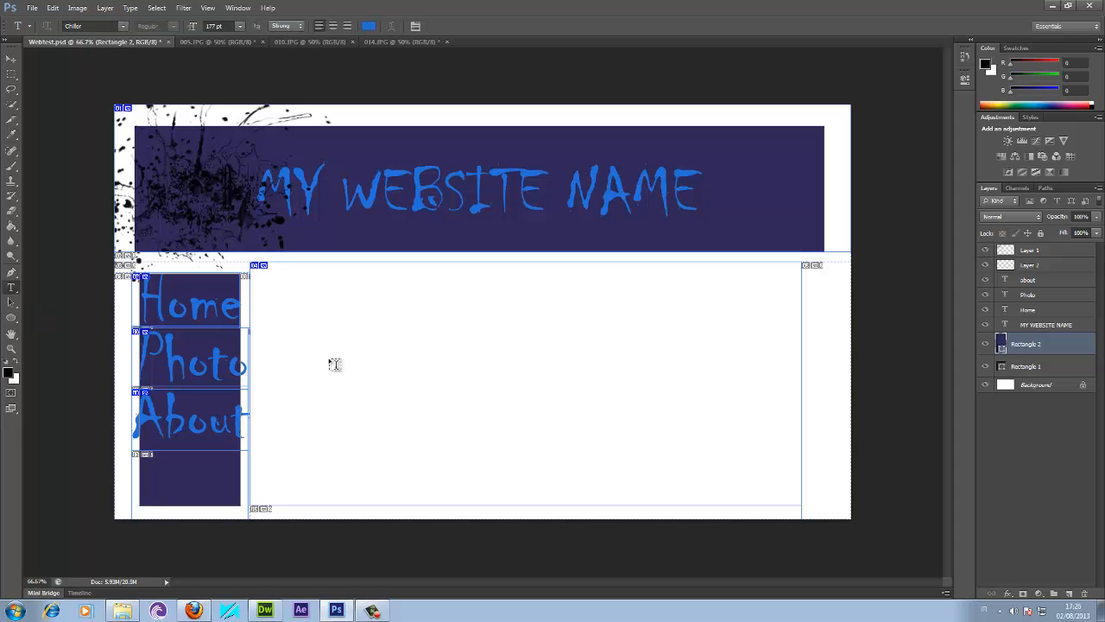
left_click_drag(268, 285, 779, 488)
type("asdf")
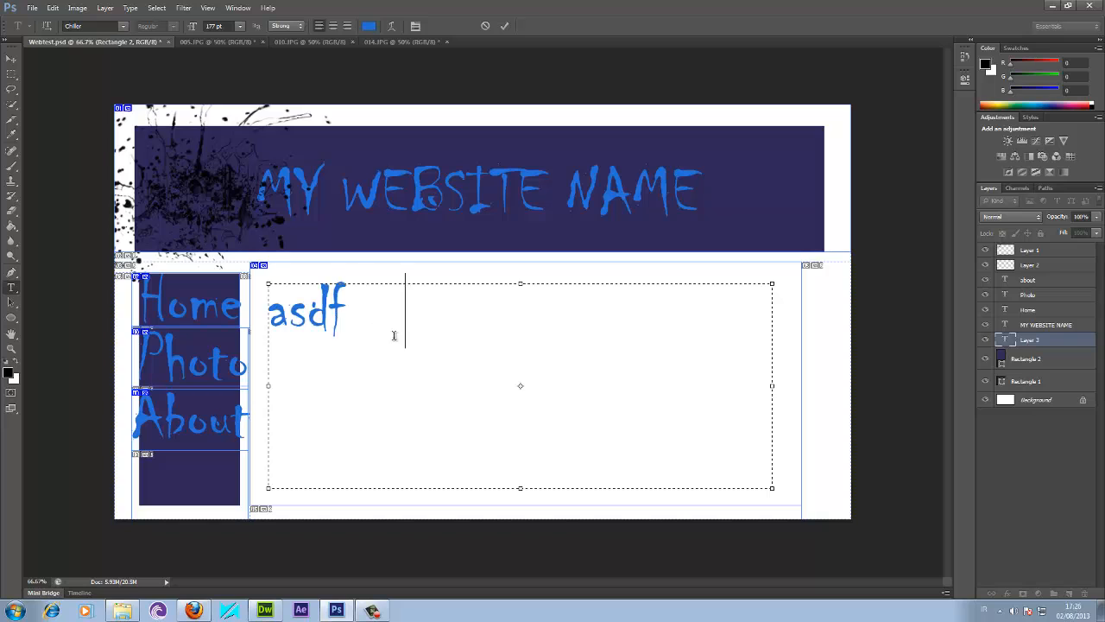
type("asdfasdfadfadfadf  fadfadfadfad")
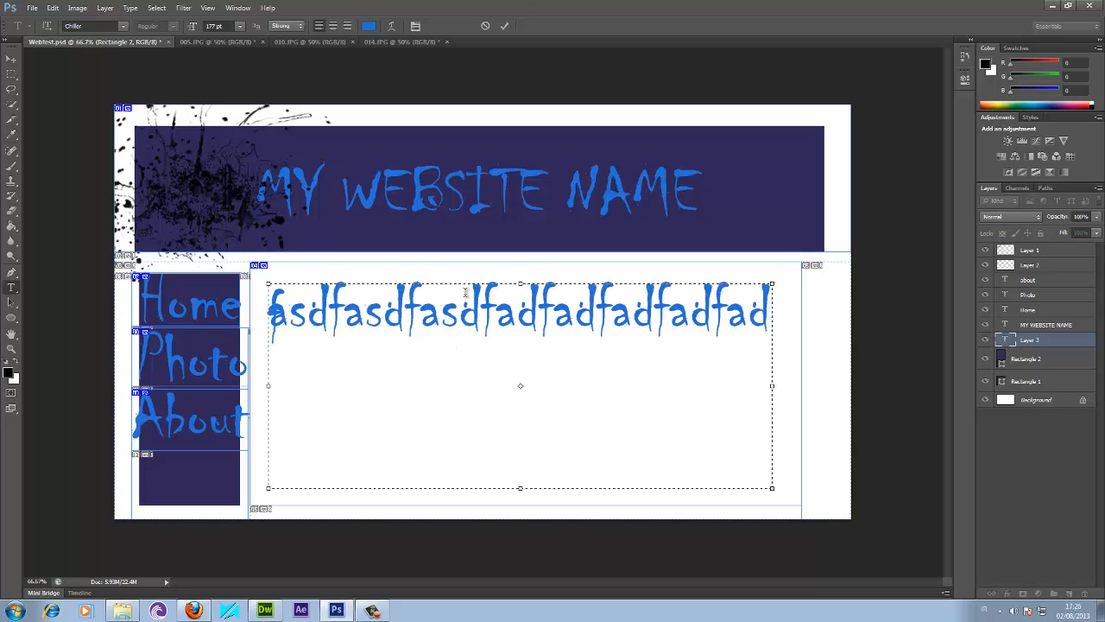
Try to fill the text box by copying the filler line and pasting it repeatedly.
triple_click(406, 316)
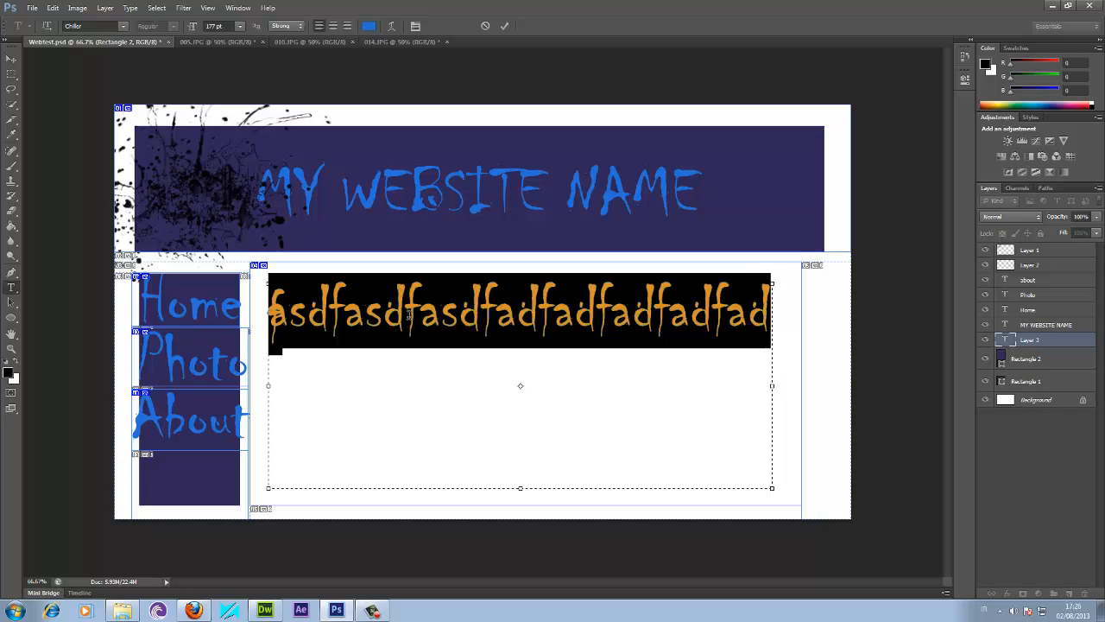
double_click(407, 314)
key("ctrl+c")
left_click(362, 375)
key("ctrl+v")
key("ctrl+v")
key("ctrl+v")
key("ctrl+v")
key("ctrl+v")
key("ctrl+v")
key("ctrl+v")
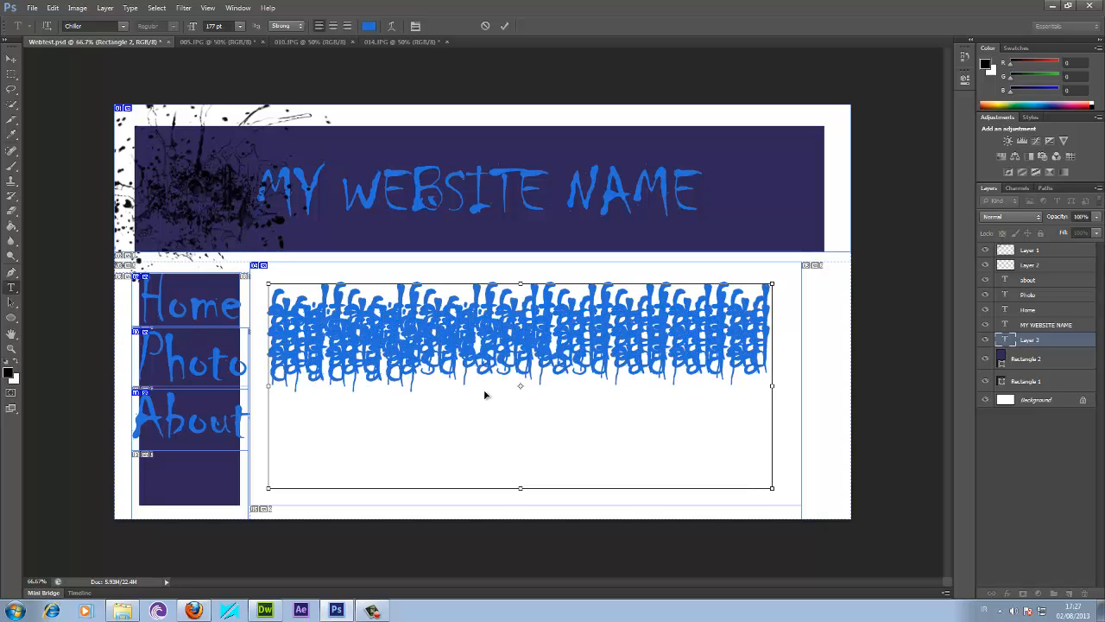
key("ctrl+v")
Undo the pasted copies and remove the stray letters that spill onto the second line.
key("ctrl+z")
key("ctrl+z")
key("ctrl+z")
key("ctrl+z")
key("ctrl+z")
key("ctrl+a")
key("ctrl+v")
left_click(310, 329)
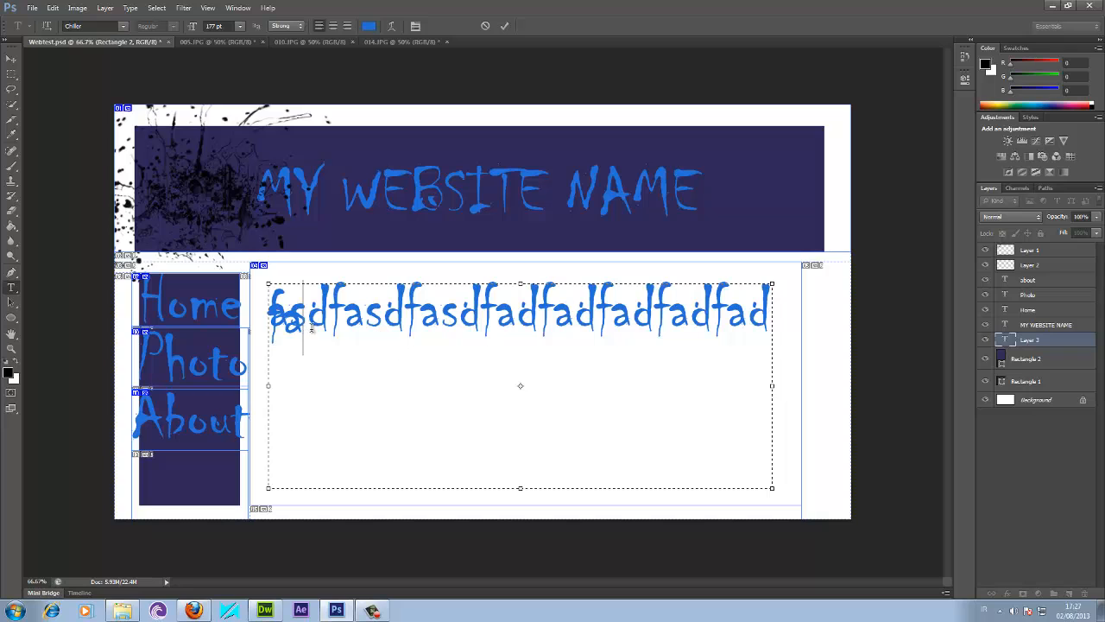
key("BackSpace")
key("BackSpace")
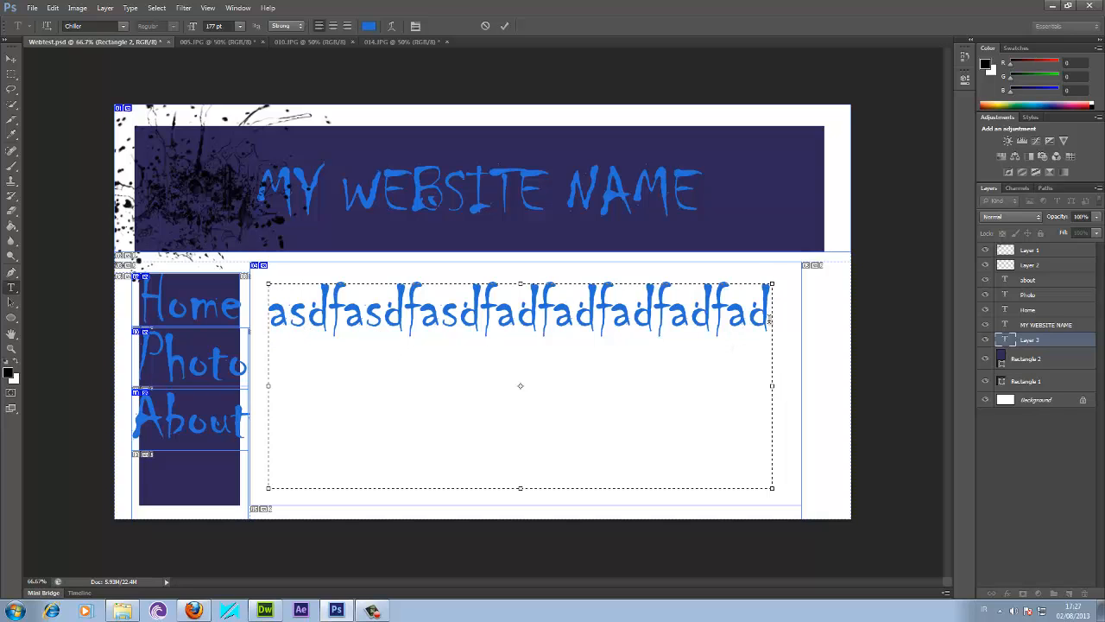
Try again to fill the text box by copying the single filler line and pasting several copies within the text.
left_click_drag(770, 318, 273, 295)
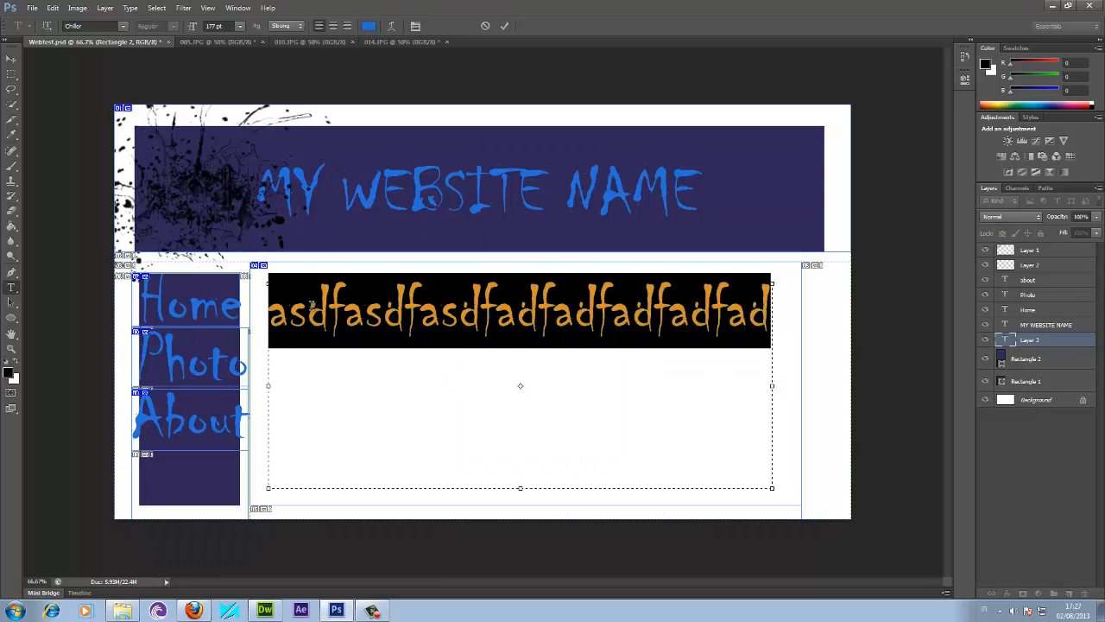
right_click(312, 305)
left_click(350, 348)
left_click(710, 324)
key("Right")
key("Right")
key("Right")
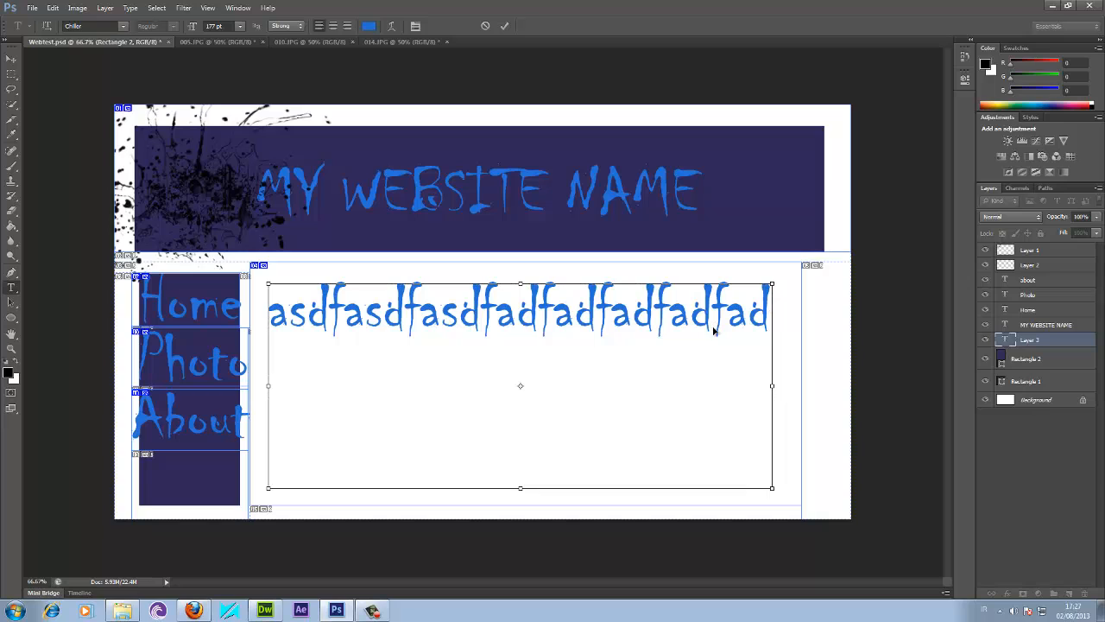
key("ctrl+v")
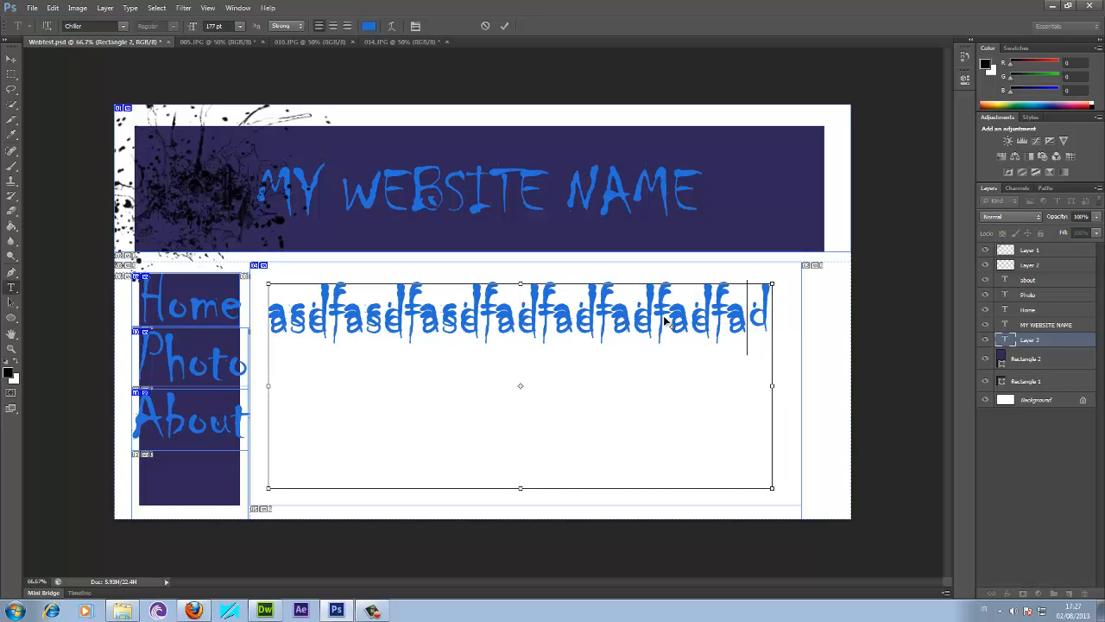
left_click_drag(273, 306, 413, 331)
key("BackSpace")
mouse_move(502, 318)
left_mouse_down()
mouse_move(312, 301)
mouse_move(511, 321)
left_mouse_up()
key("ctrl+v")
key("ctrl+v")
key("ctrl+v")
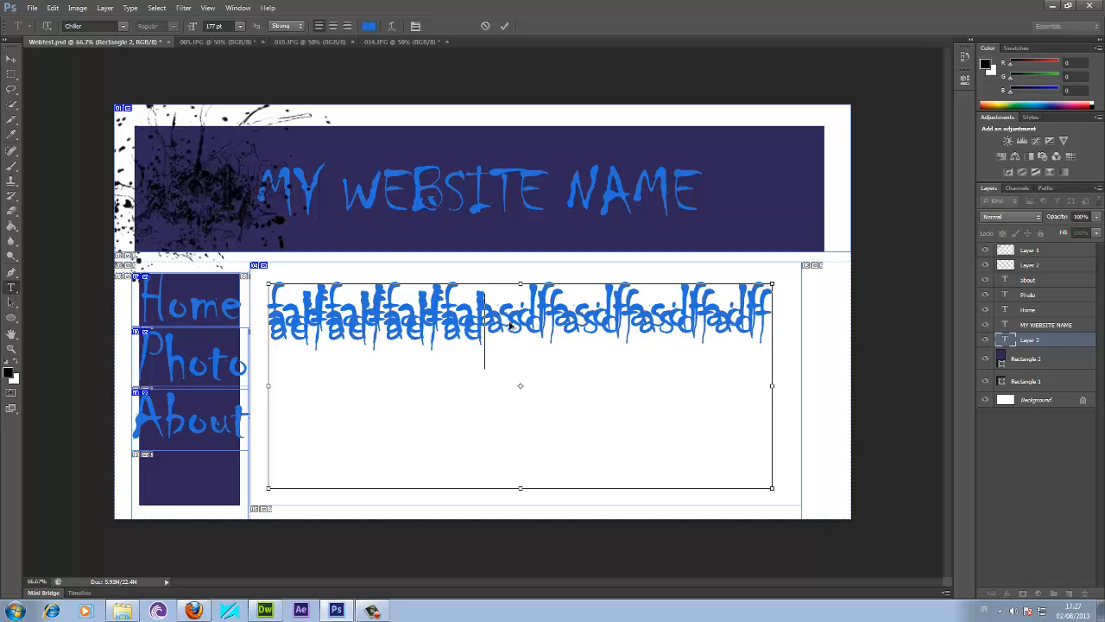
Clear all text from the text box and enter the filler text "asdfsdfsdf".
key("ctrl+a")
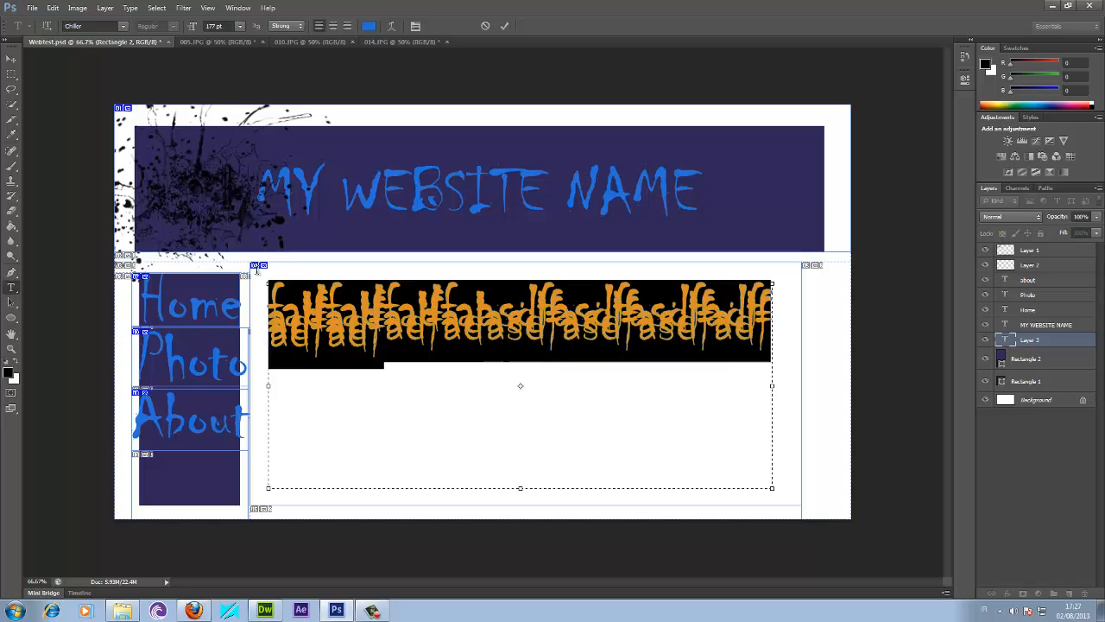
key("BackSpace")
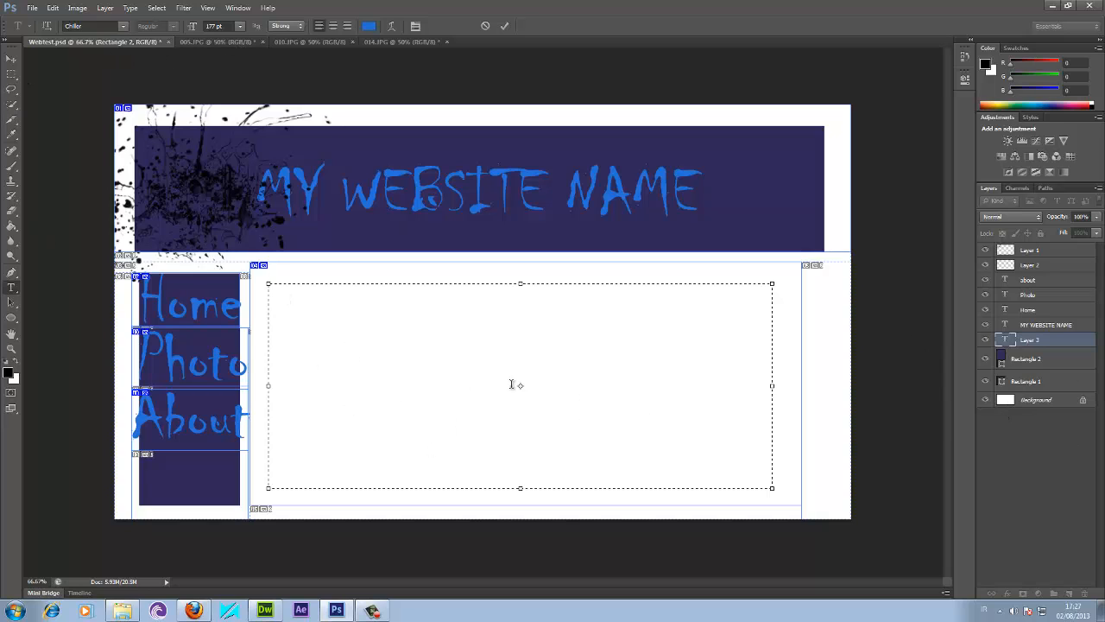
type("asdfsdfsdf")
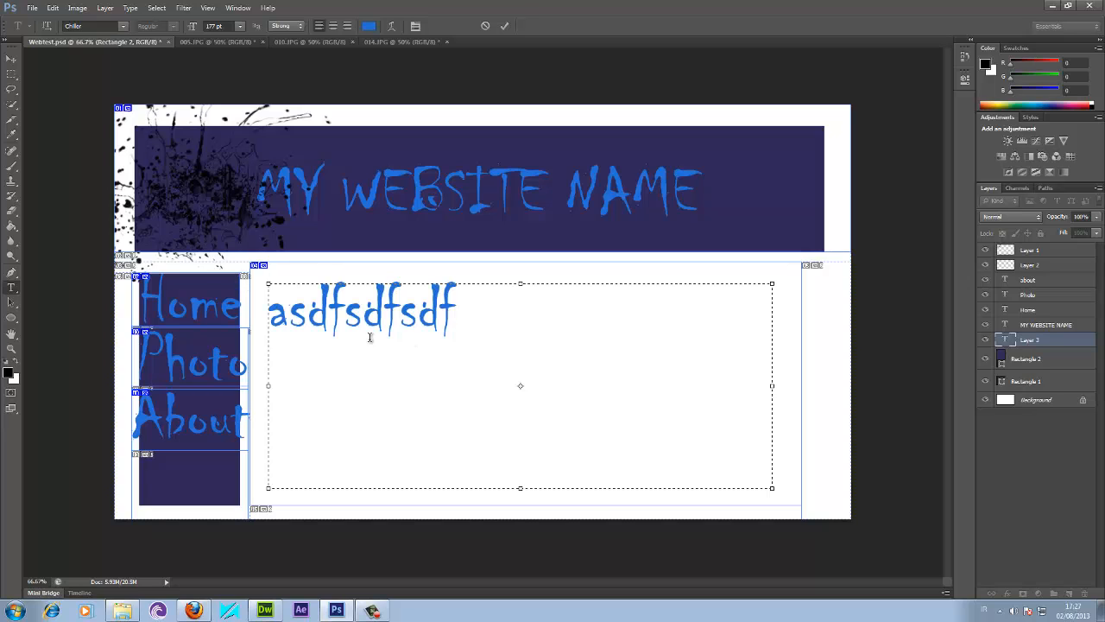
left_click(371, 379)
left_click(32, 7)
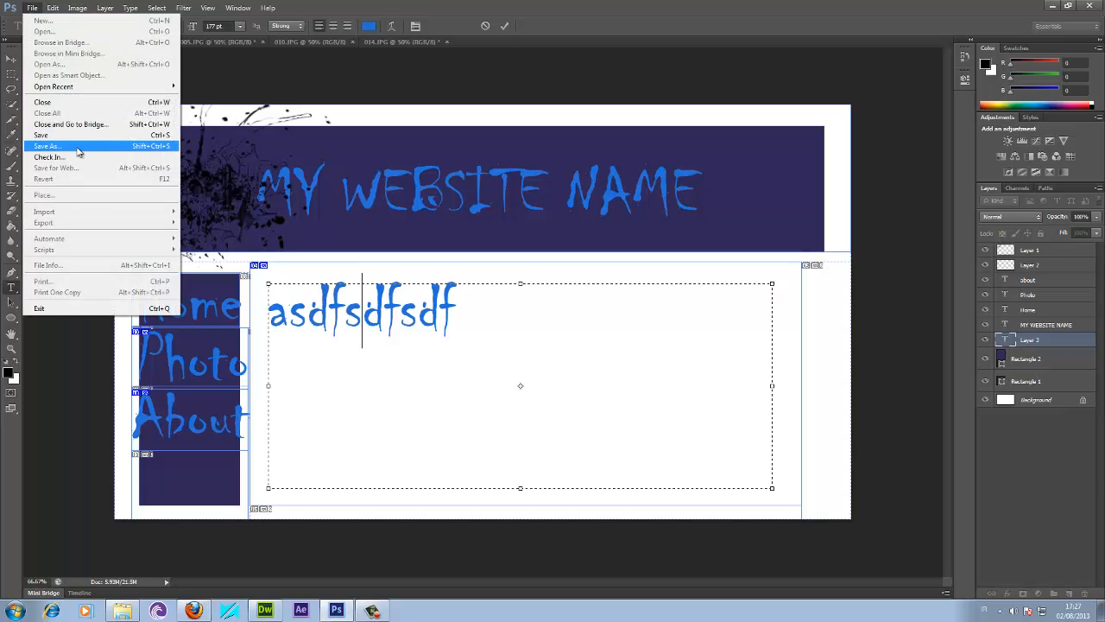
left_click(389, 423)
Replace the filler text in the content area with "THIS IS ABOUT.HTML" and commit the text layer.
left_click_drag(482, 327, 193, 304)
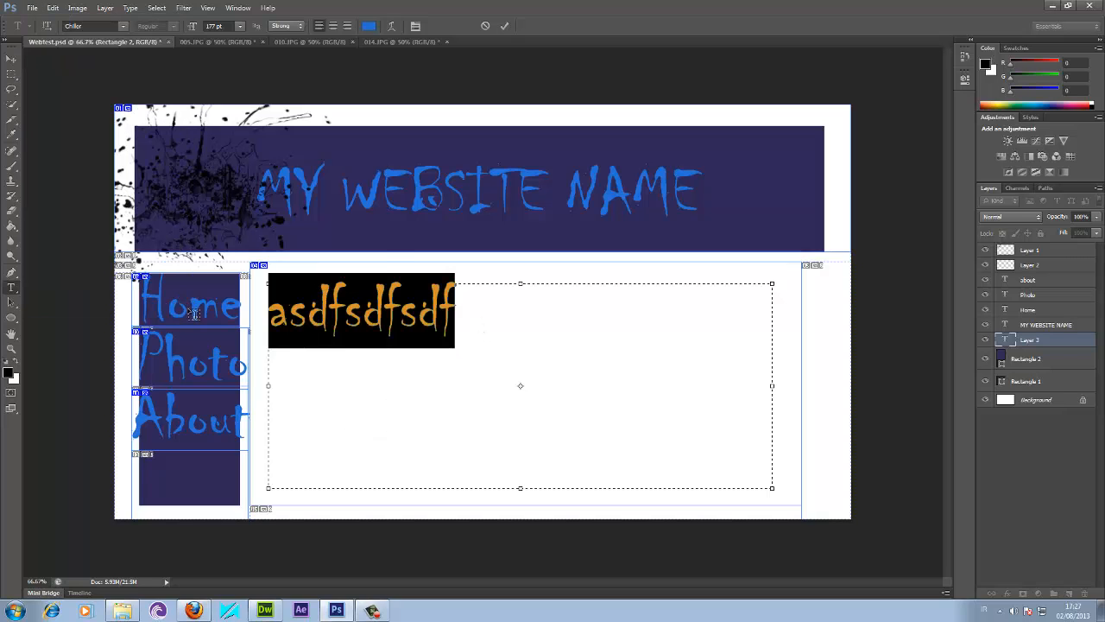
type("THIS I ")
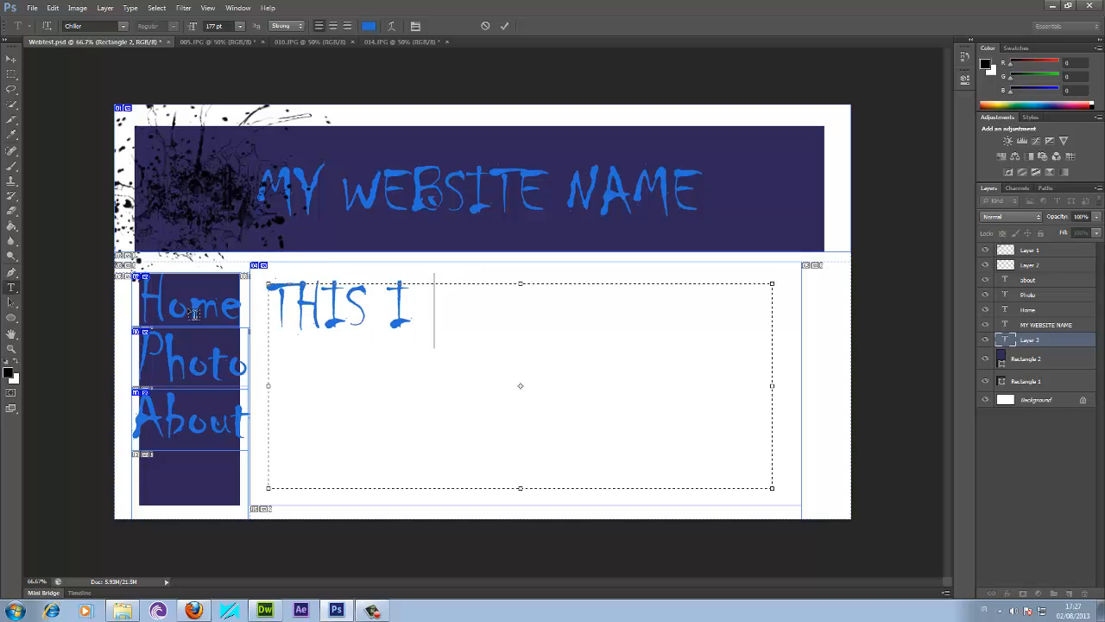
type("S ABOUT")
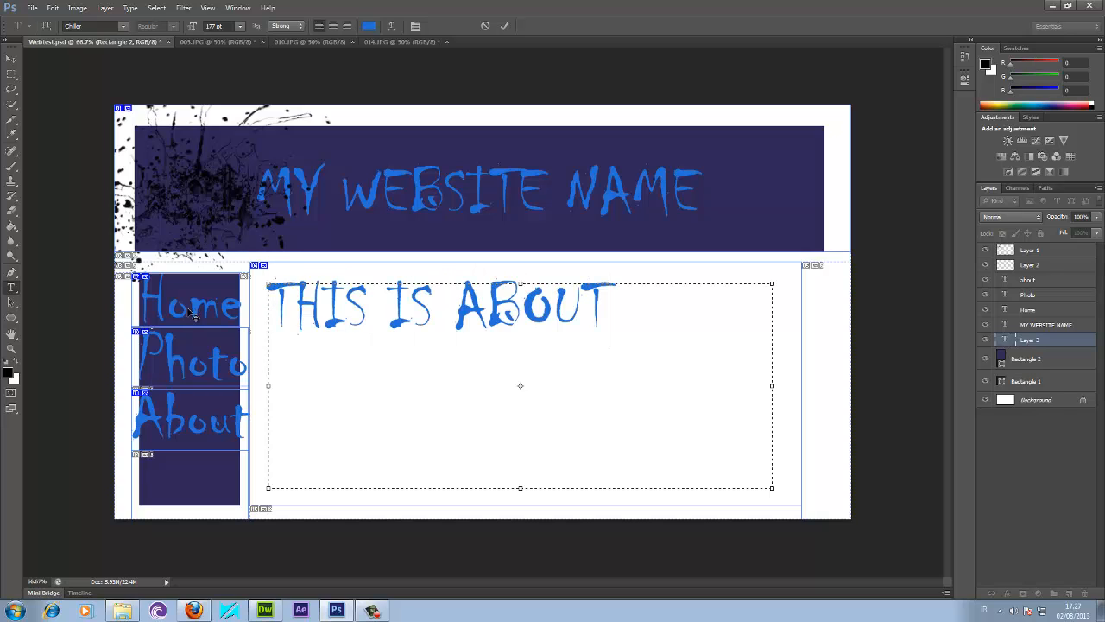
type(".HTML")
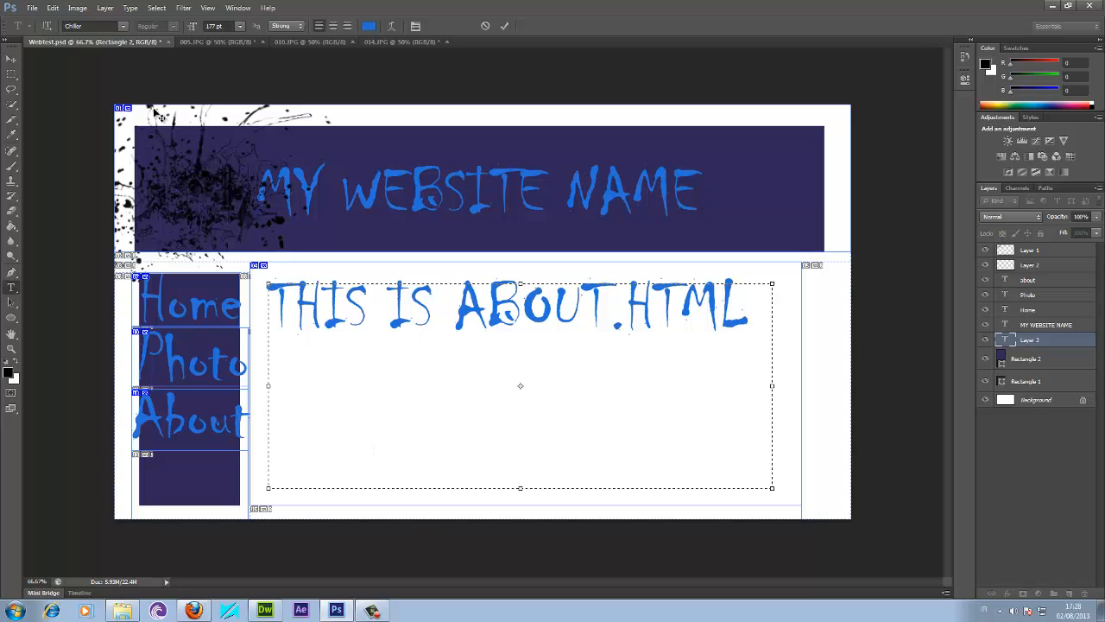
left_click(32, 8)
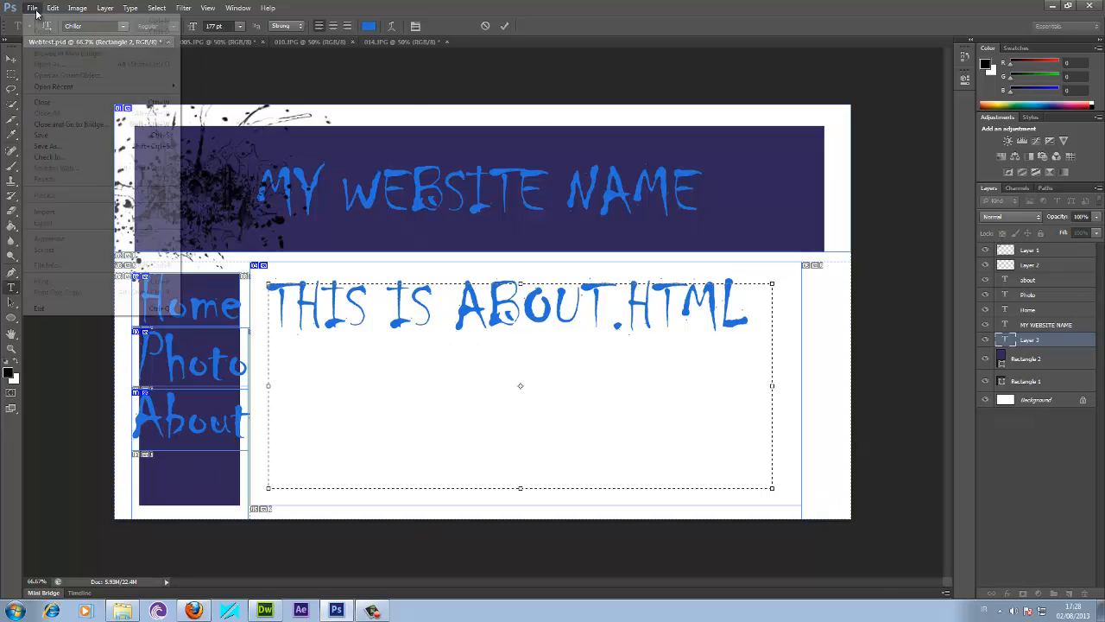
left_click(400, 459)
left_click(9, 60)
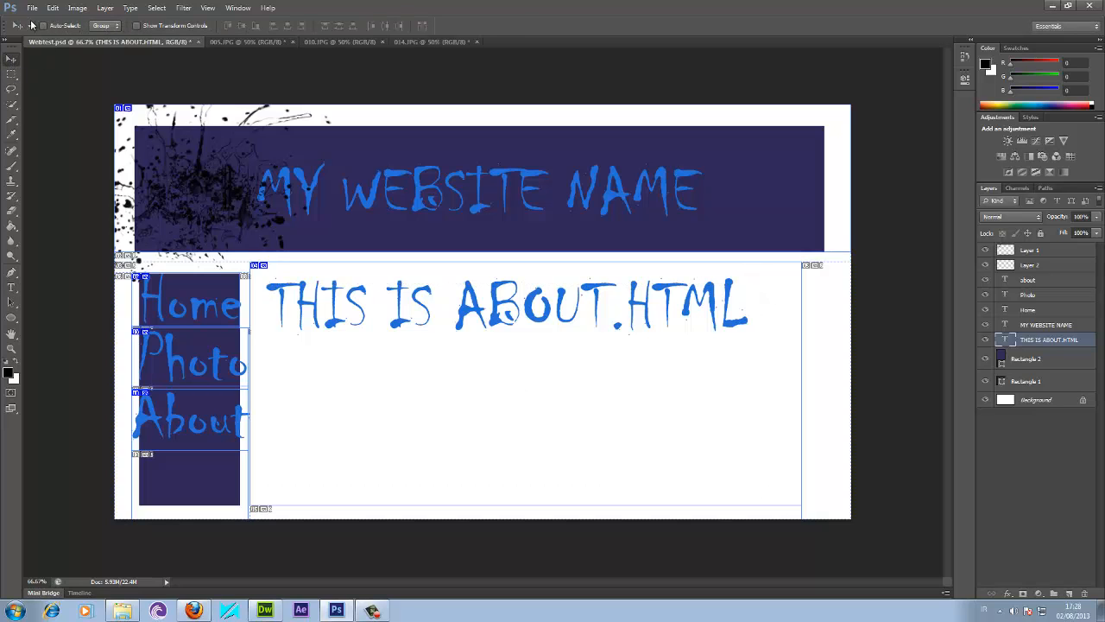
Export the sliced design for the web as "about.html" with HTML and images in the Webtest folder, replacing the existing spacer.gif.
left_click(32, 8)
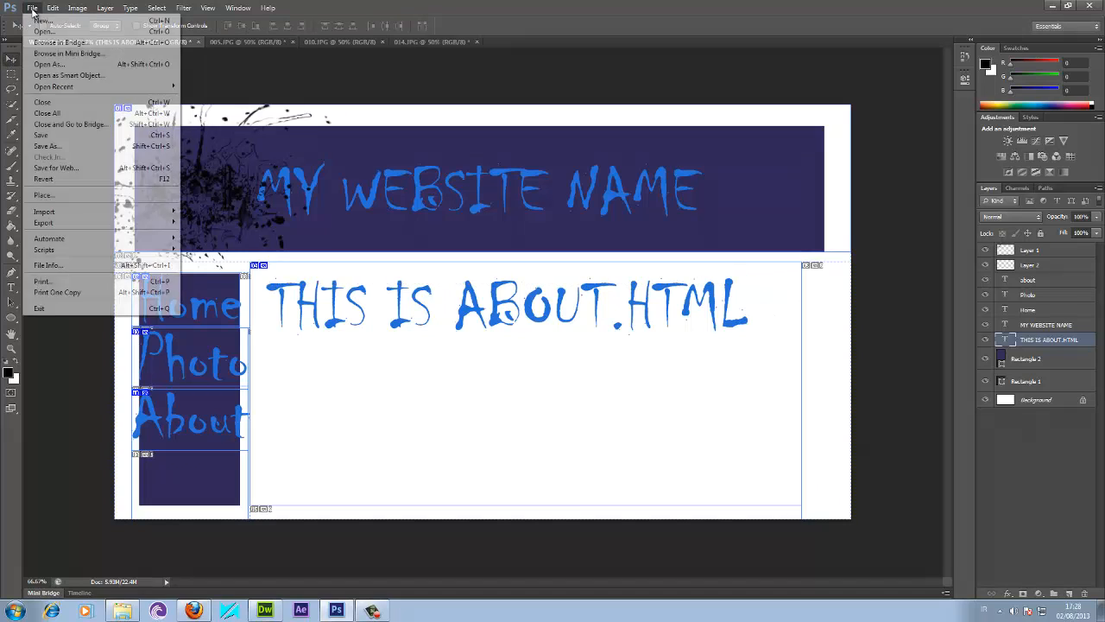
left_click(73, 169)
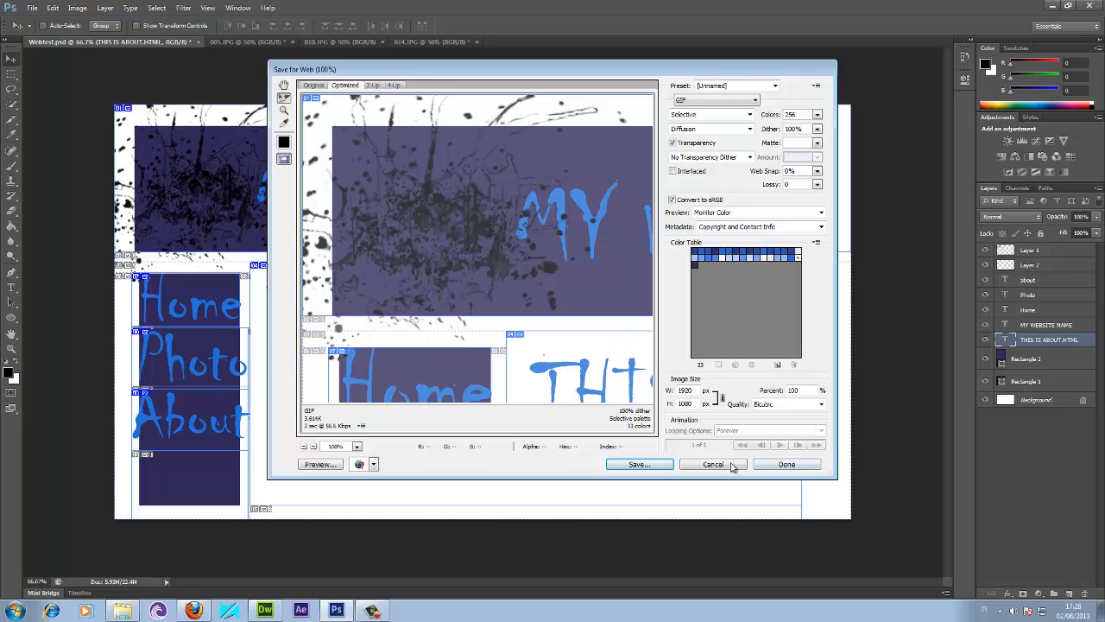
left_click(639, 465)
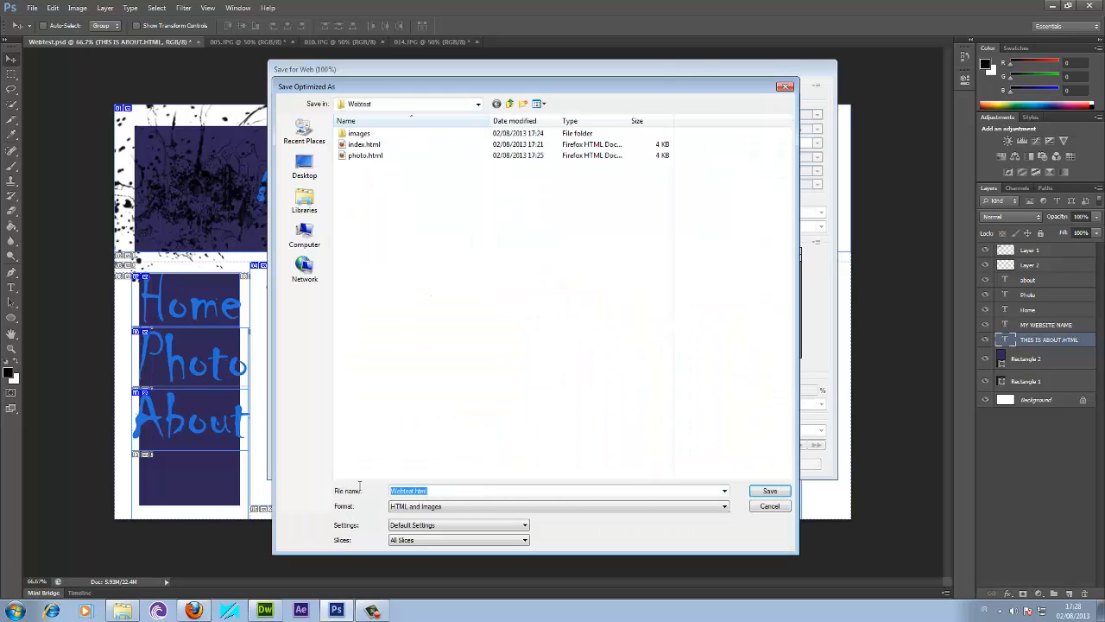
type("about.html")
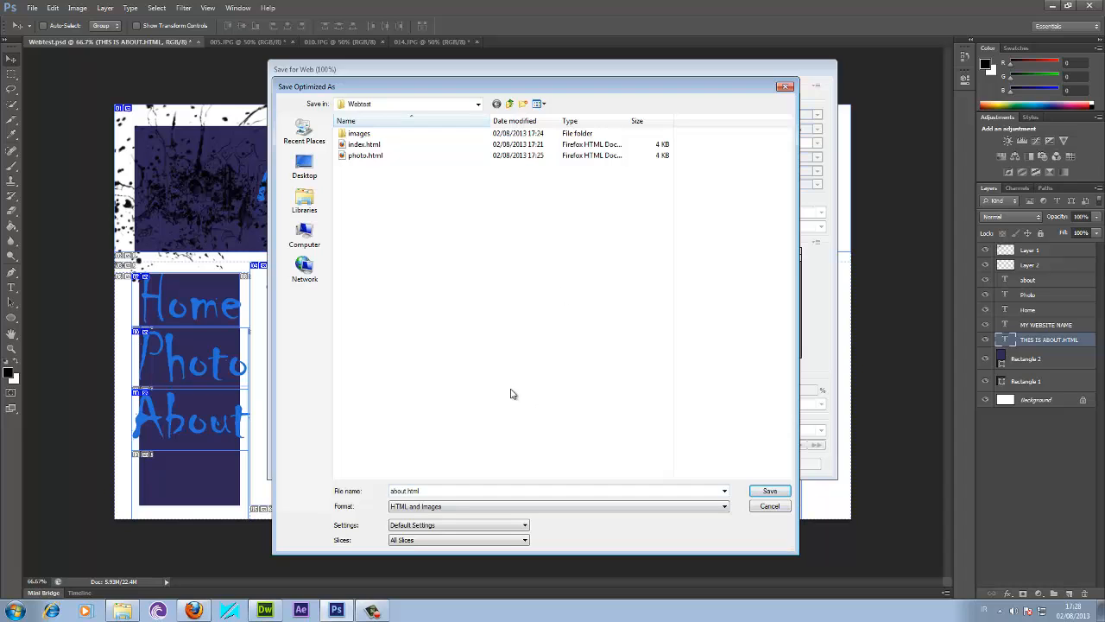
left_click(767, 491)
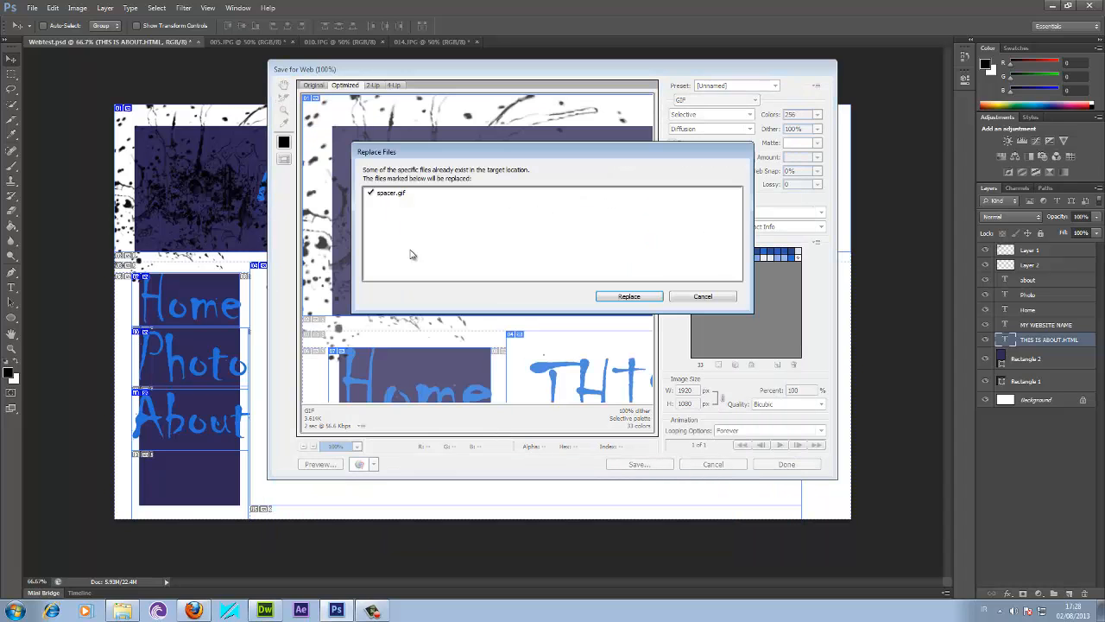
left_click(626, 299)
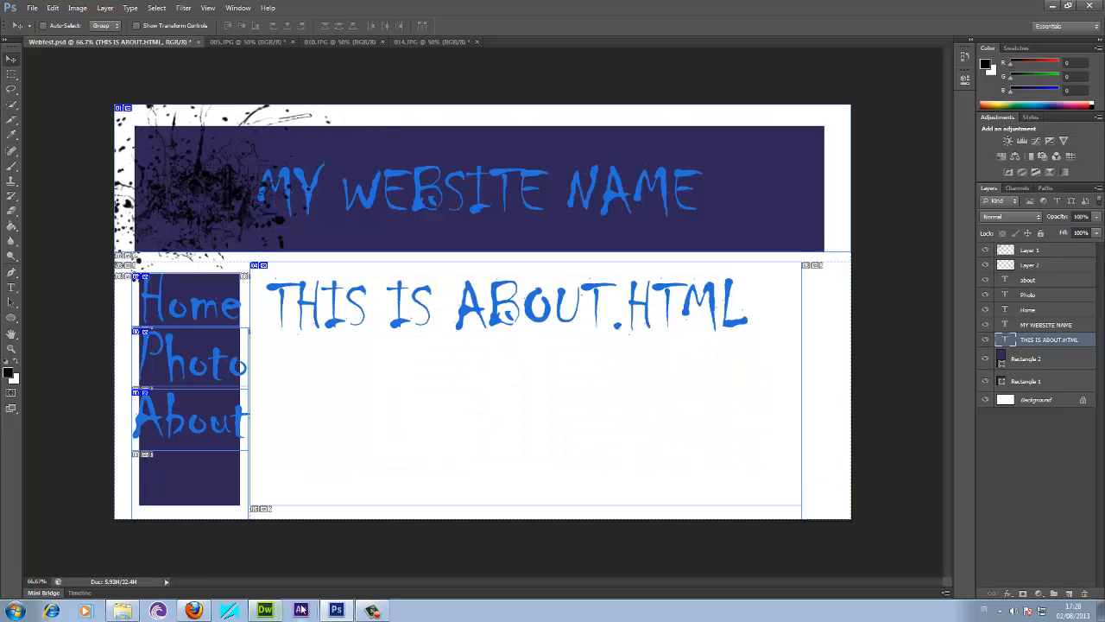
Switch to Dreamweaver and open about.html from the Webtest folder.
left_click(265, 609)
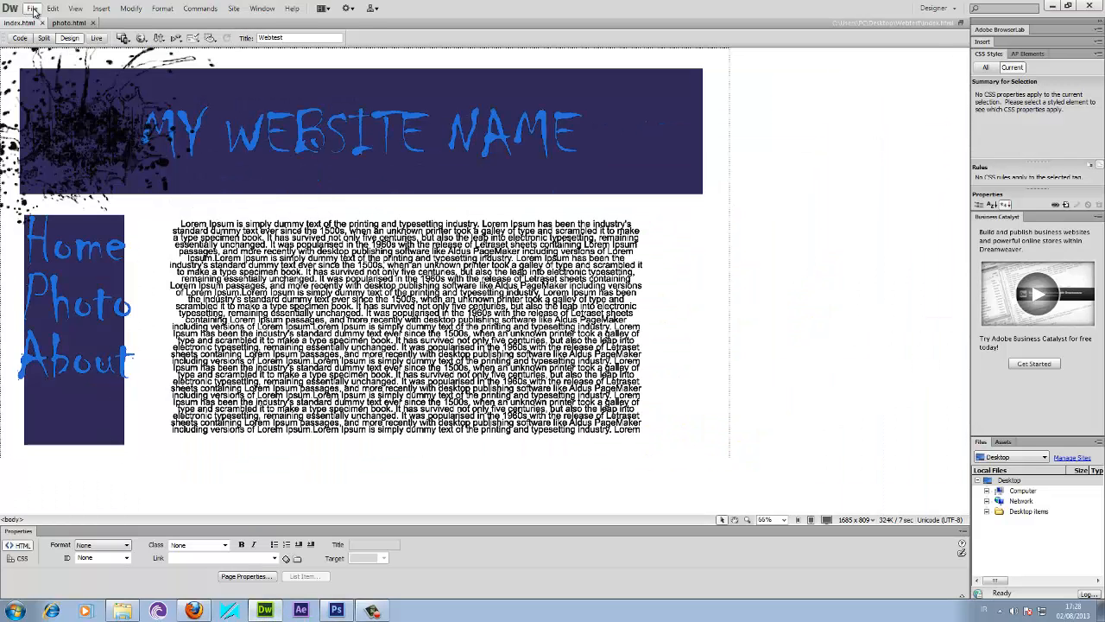
left_click(32, 8)
left_click(52, 47)
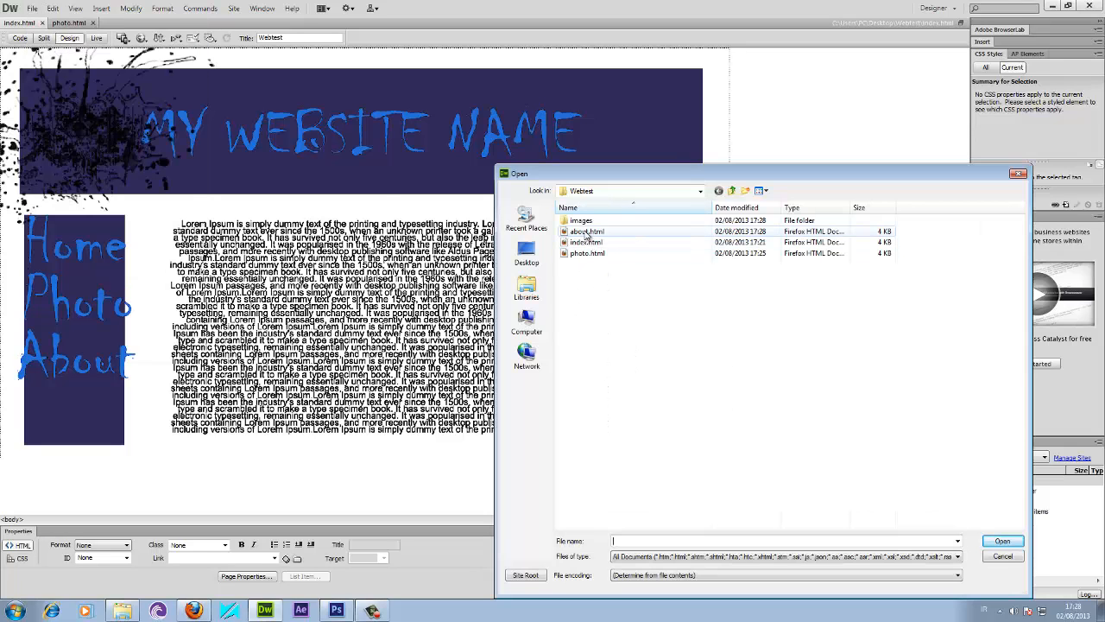
left_click(1002, 541)
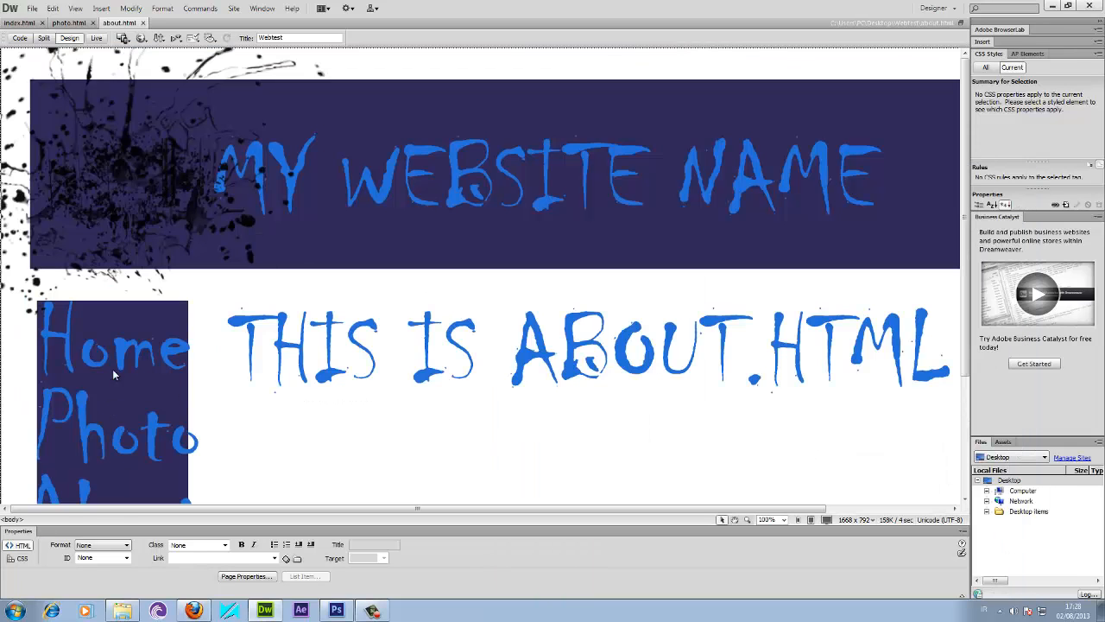
Link the Home image slice on the about page to index.html.
left_click(121, 362)
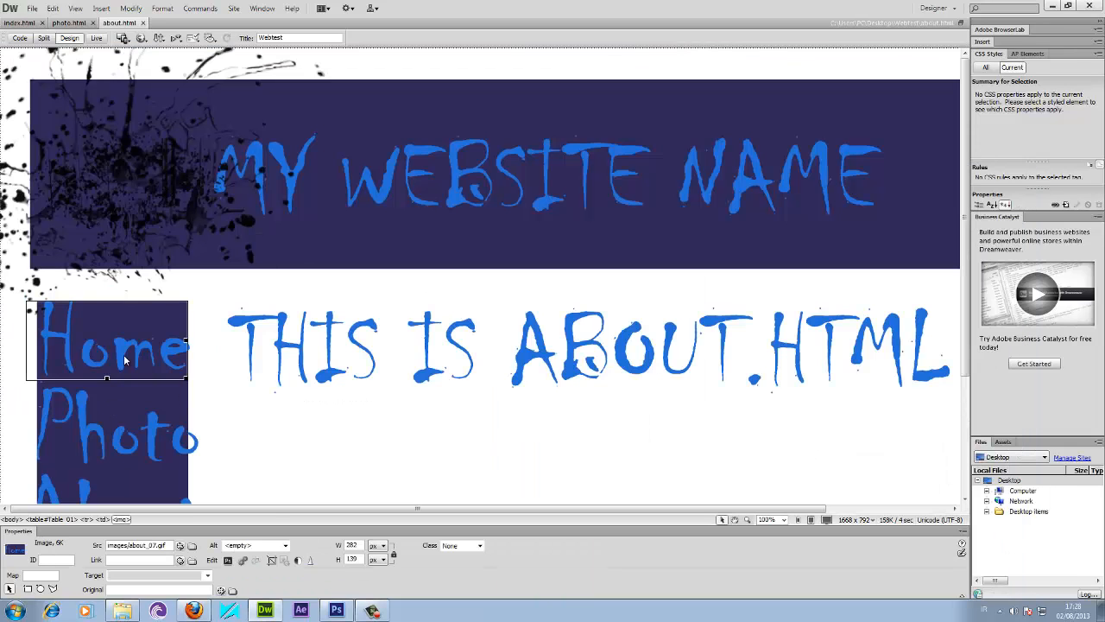
left_click(192, 560)
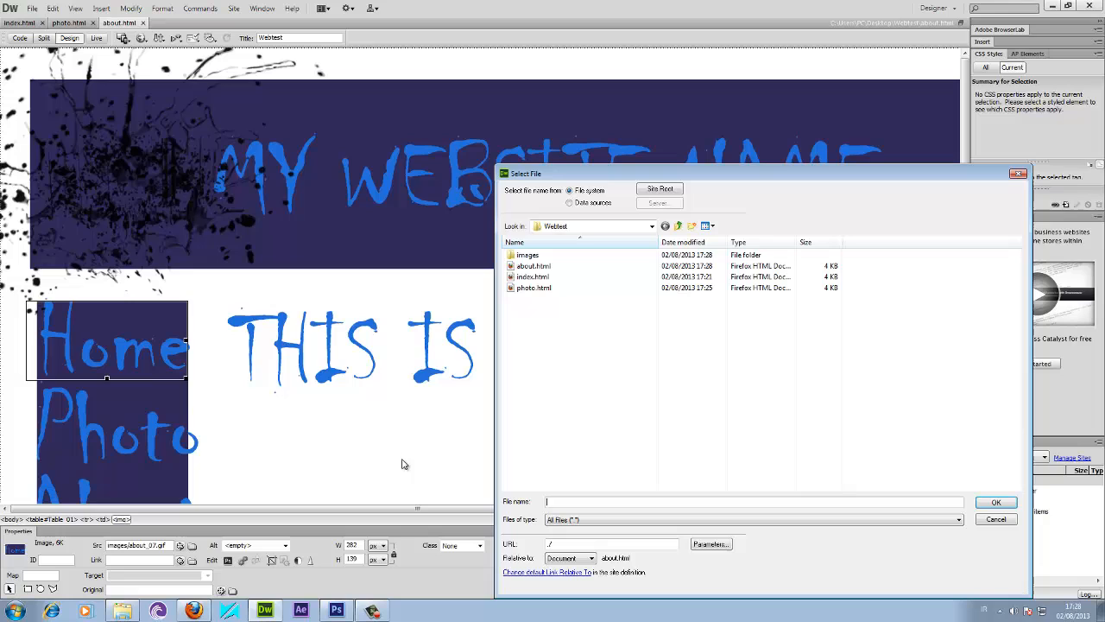
left_click(533, 277)
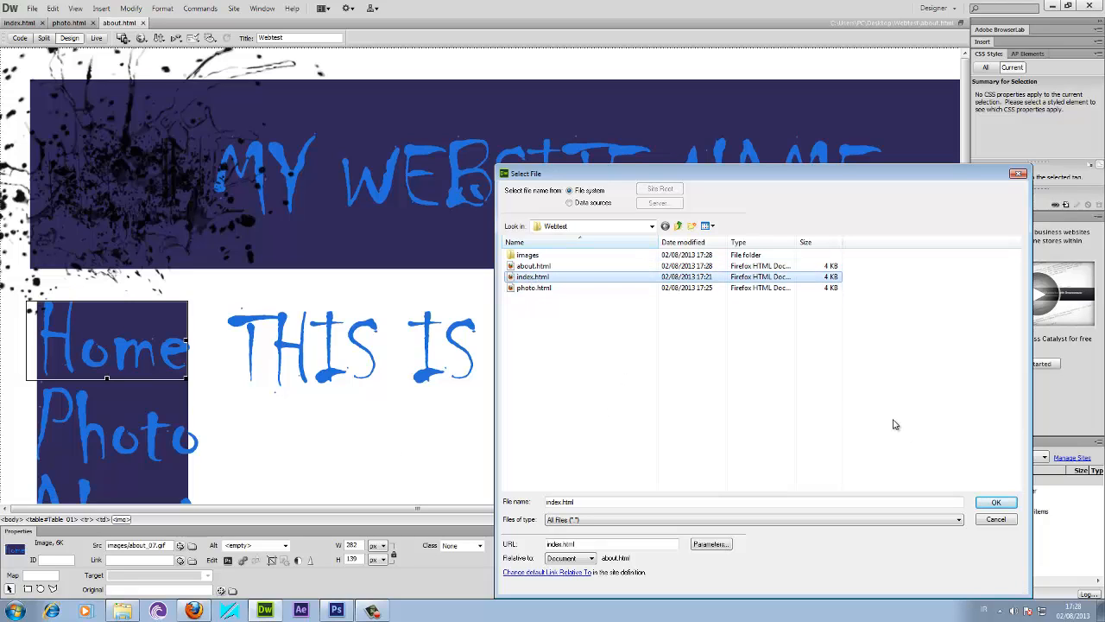
left_click(997, 501)
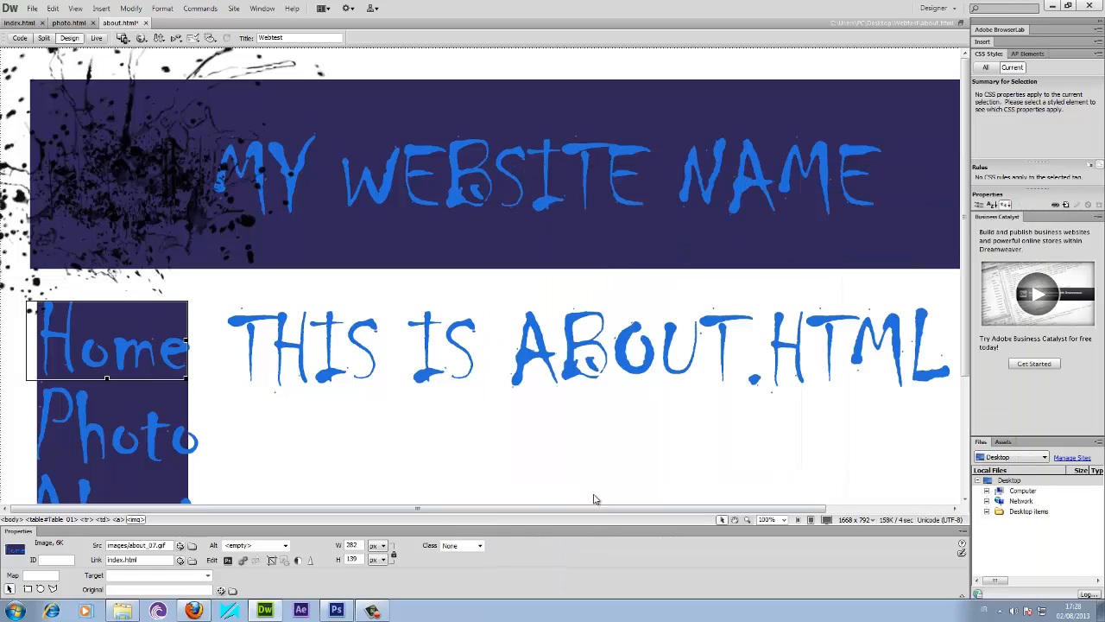
Link the Photo image slice on the about page to photo.html.
left_click(96, 440)
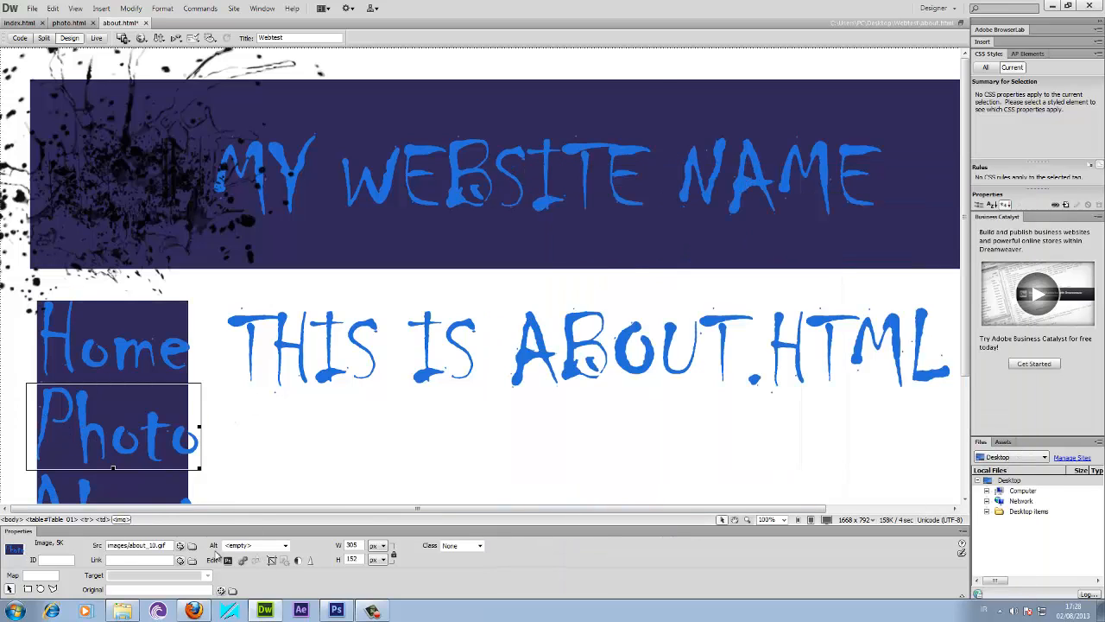
left_click(193, 560)
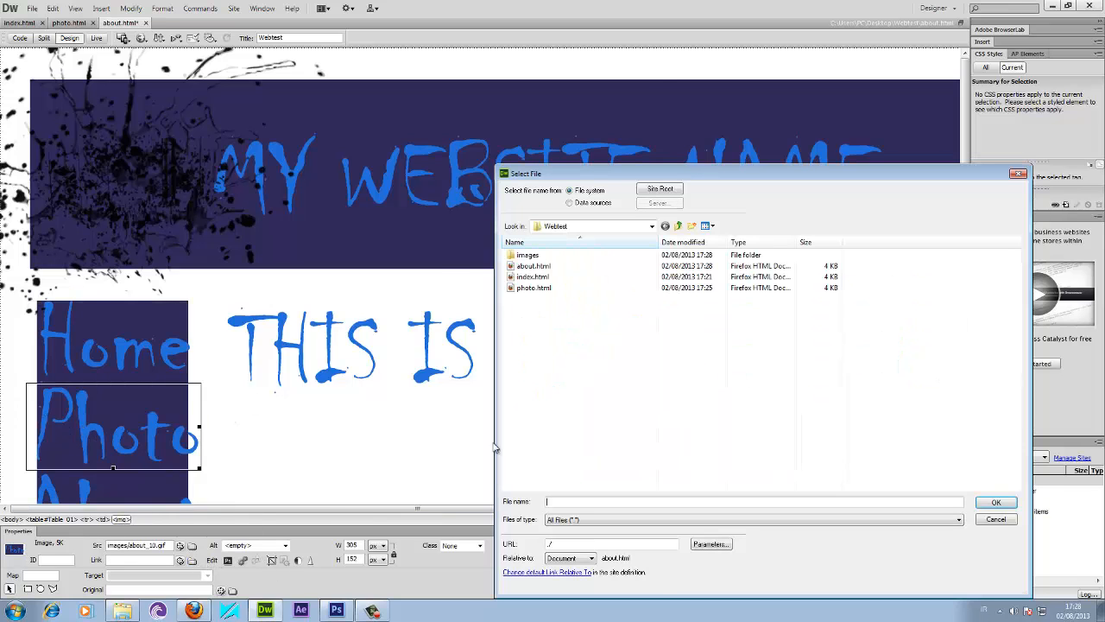
left_click(550, 288)
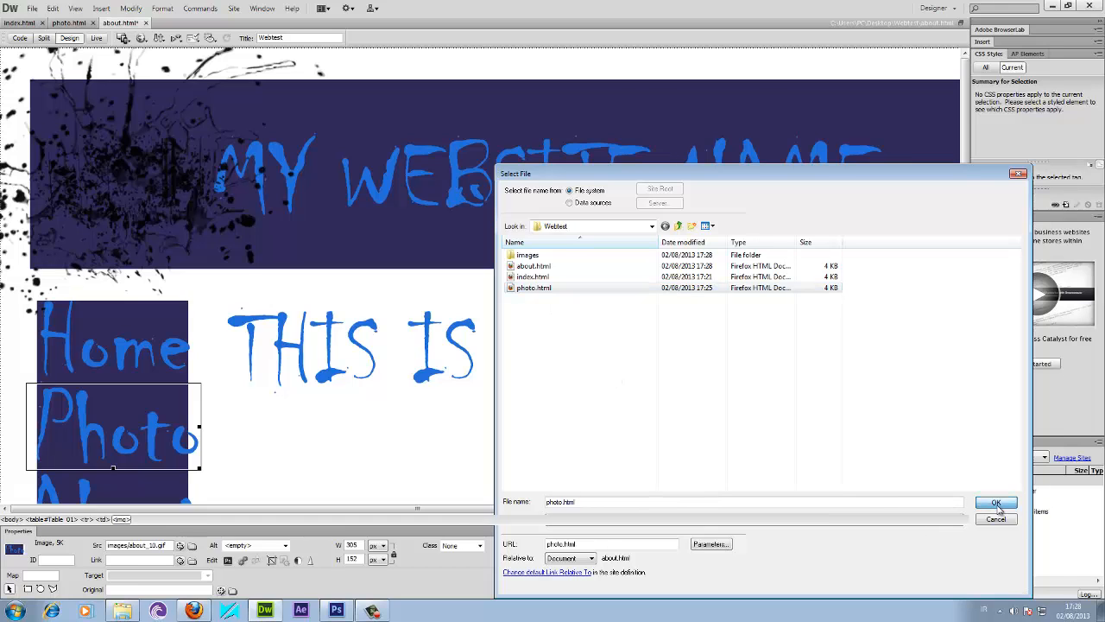
left_click(997, 502)
Link the About image slice on the about page to about.html.
left_click(104, 494)
scroll(117, 431, "down", 3)
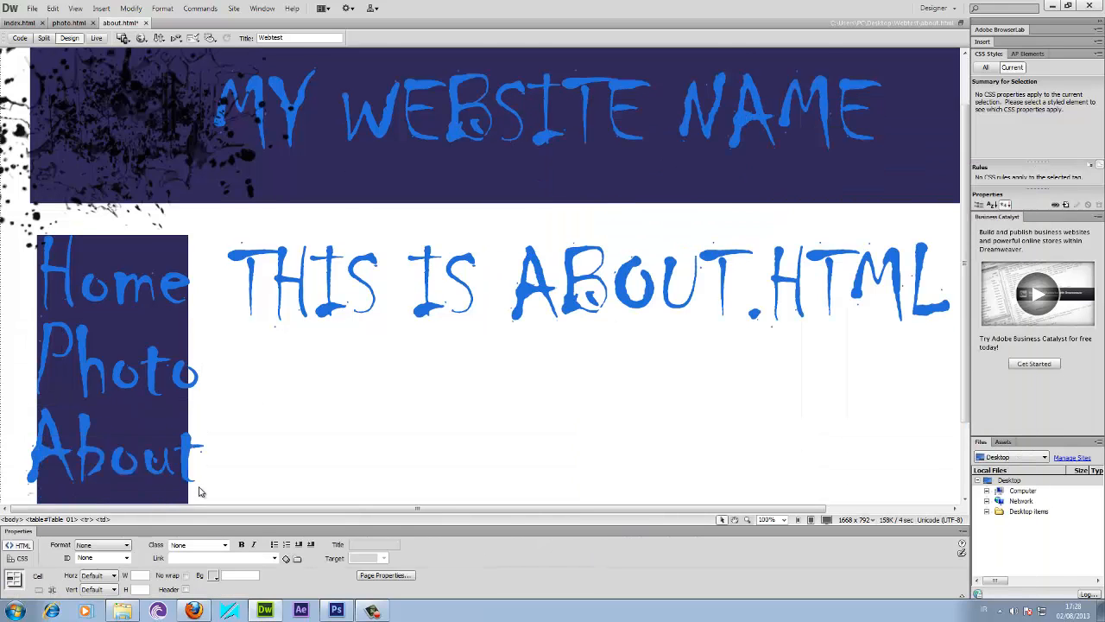
left_click(111, 358)
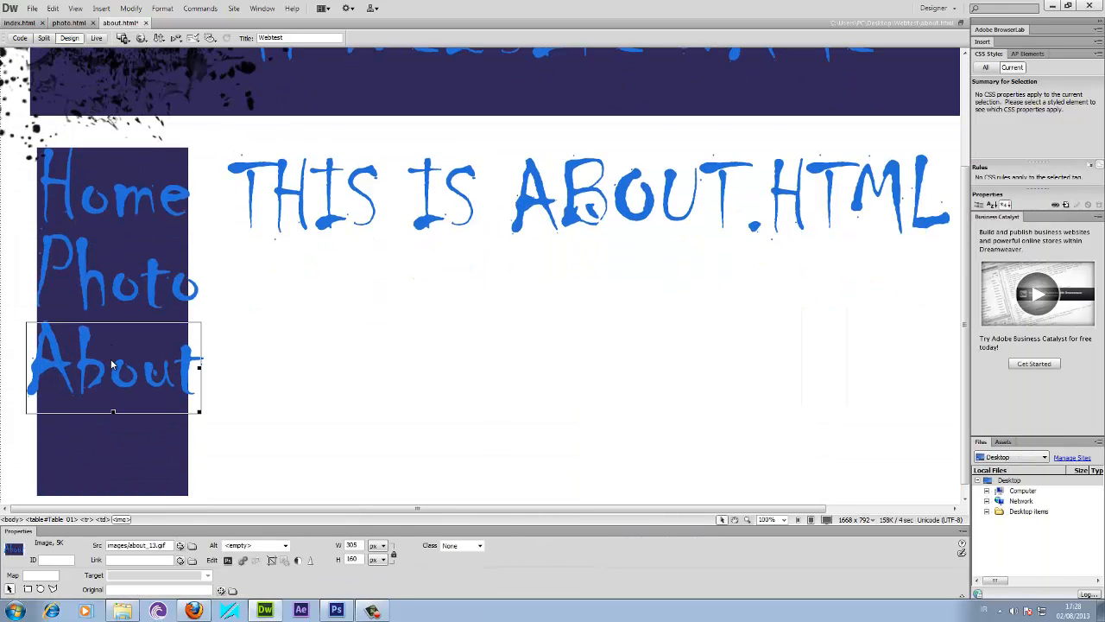
left_click(191, 560)
left_click(534, 266)
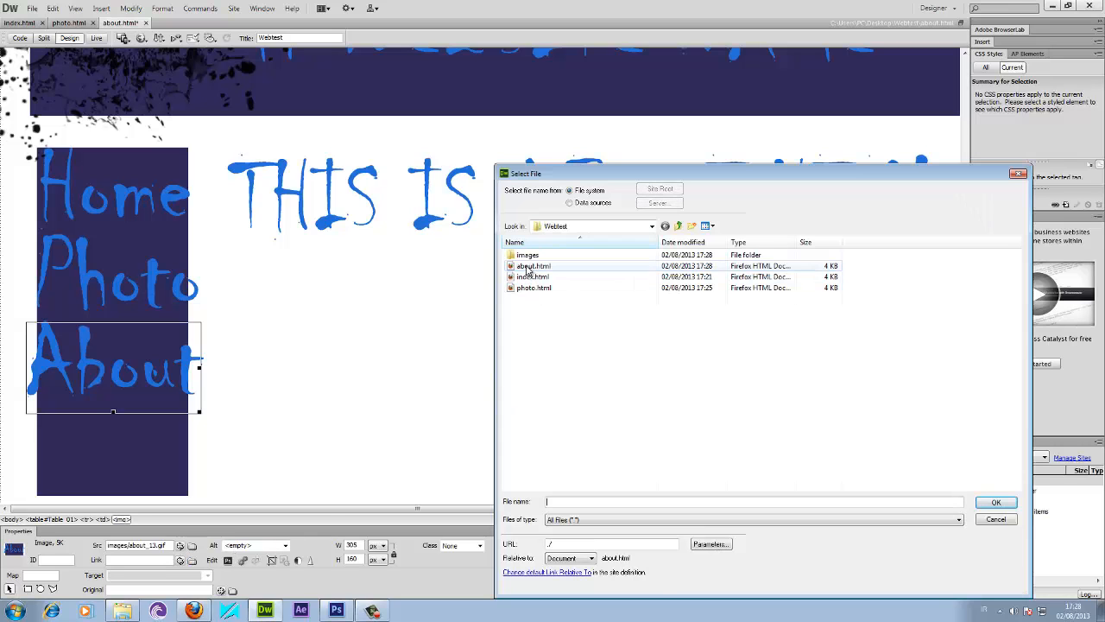
left_click(996, 503)
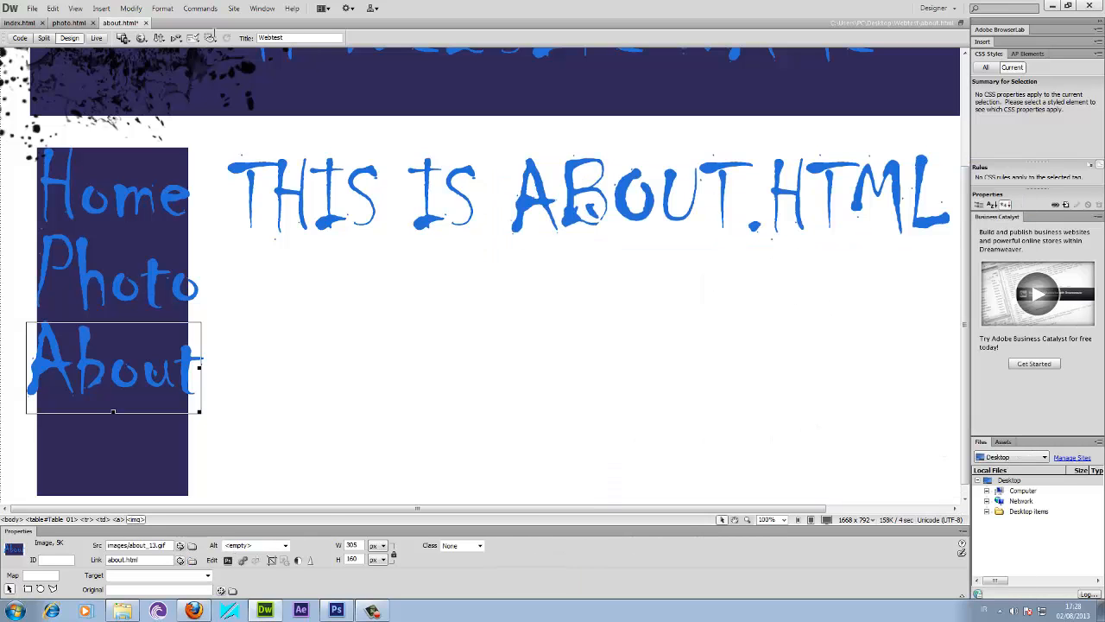
Save the linked page as about.html in the Webtest folder, overwriting the existing file.
left_click(32, 9)
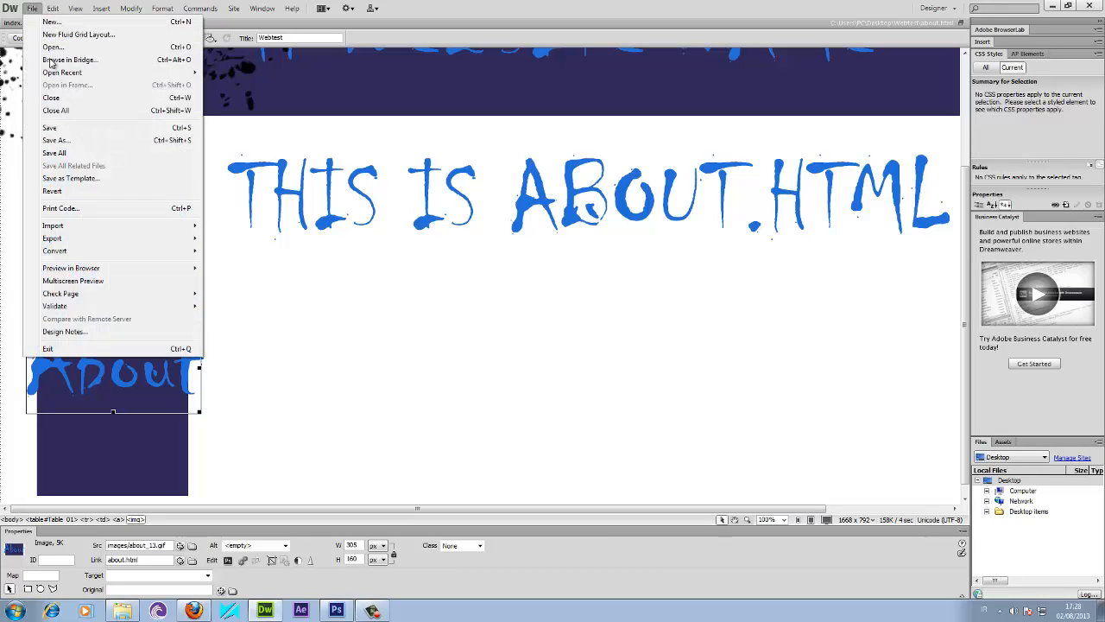
left_click(68, 140)
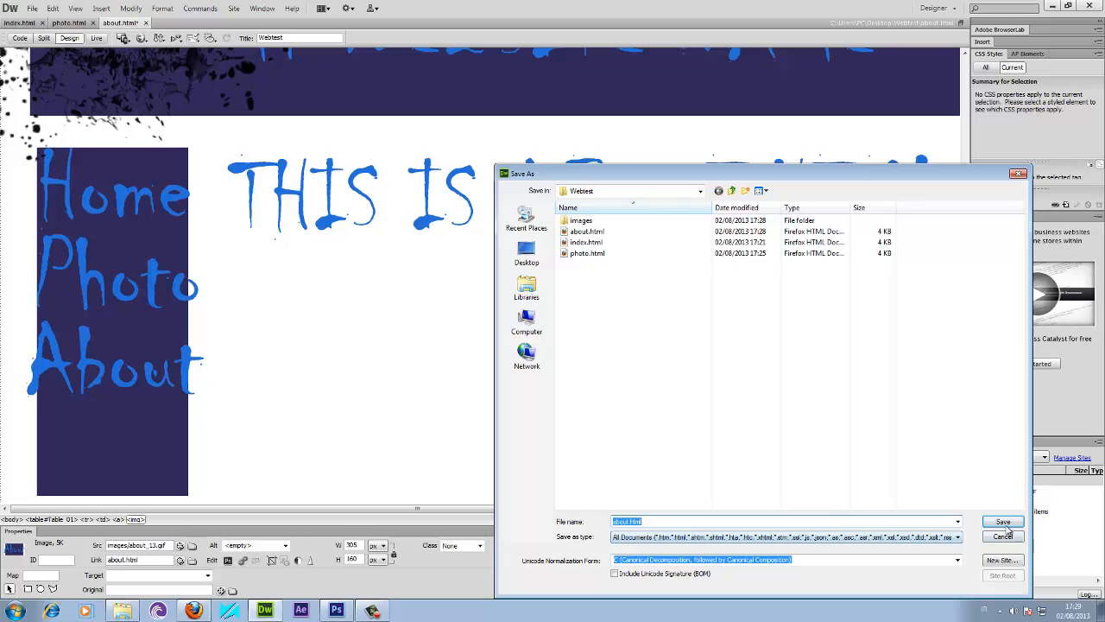
left_click(1002, 523)
left_click(556, 332)
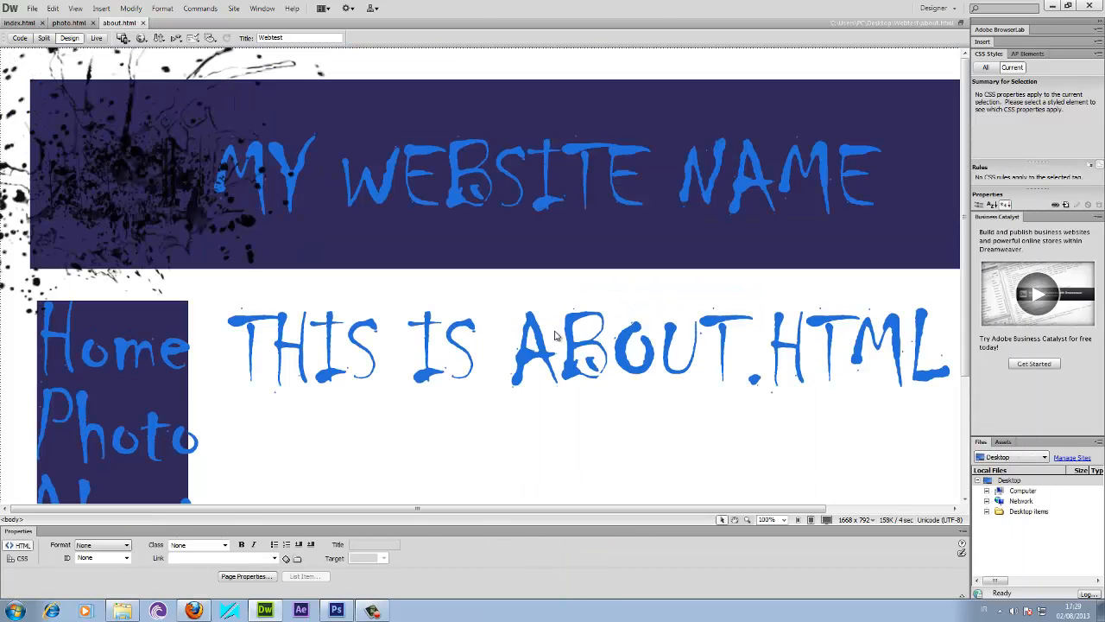
Switch to Firefox, follow the About link from the home page and zoom the page out to fit the window.
left_click(193, 611)
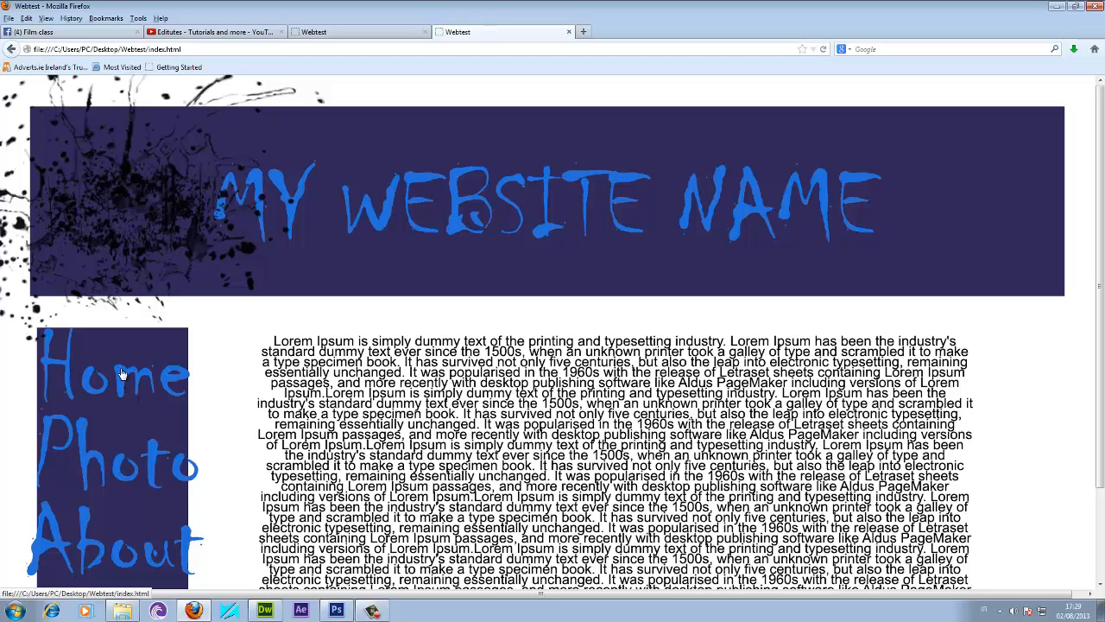
left_click(104, 557)
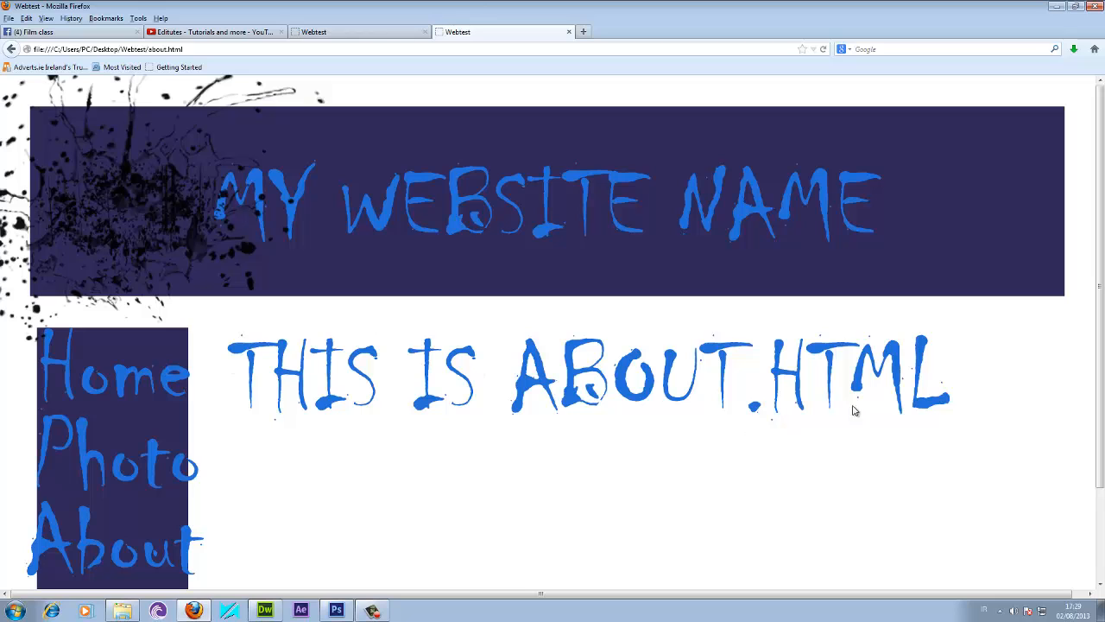
key("ctrl+minus")
key("ctrl+minus")
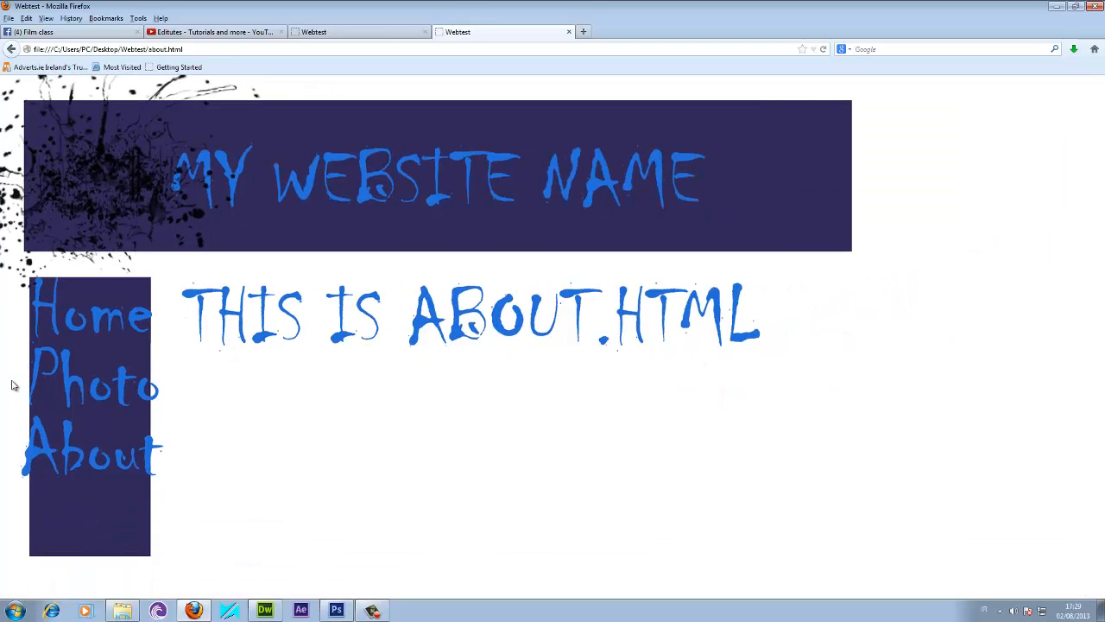
Test the website navigation by repeatedly following the Photo, About and Home links between the three pages.
left_click(98, 397)
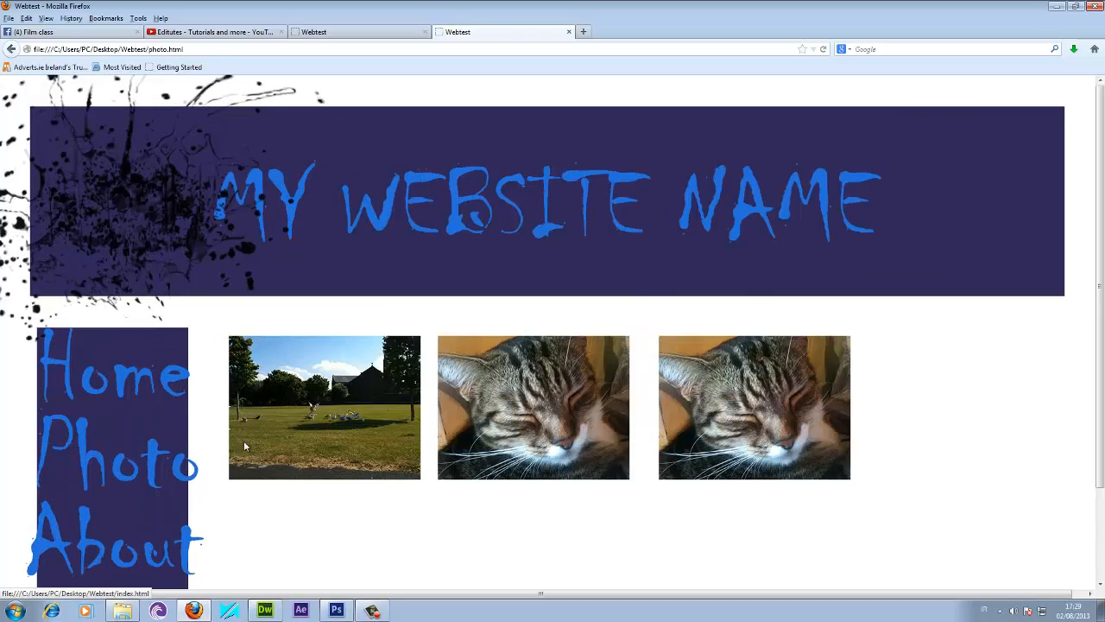
left_click(133, 555)
left_click(95, 359)
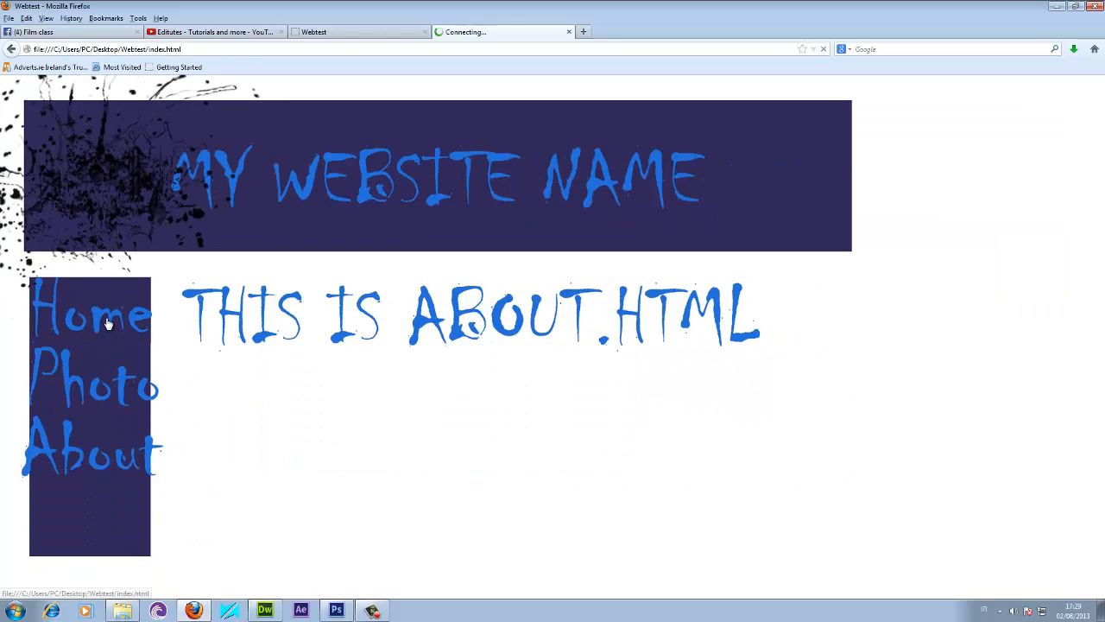
scroll(384, 450, "down", 2)
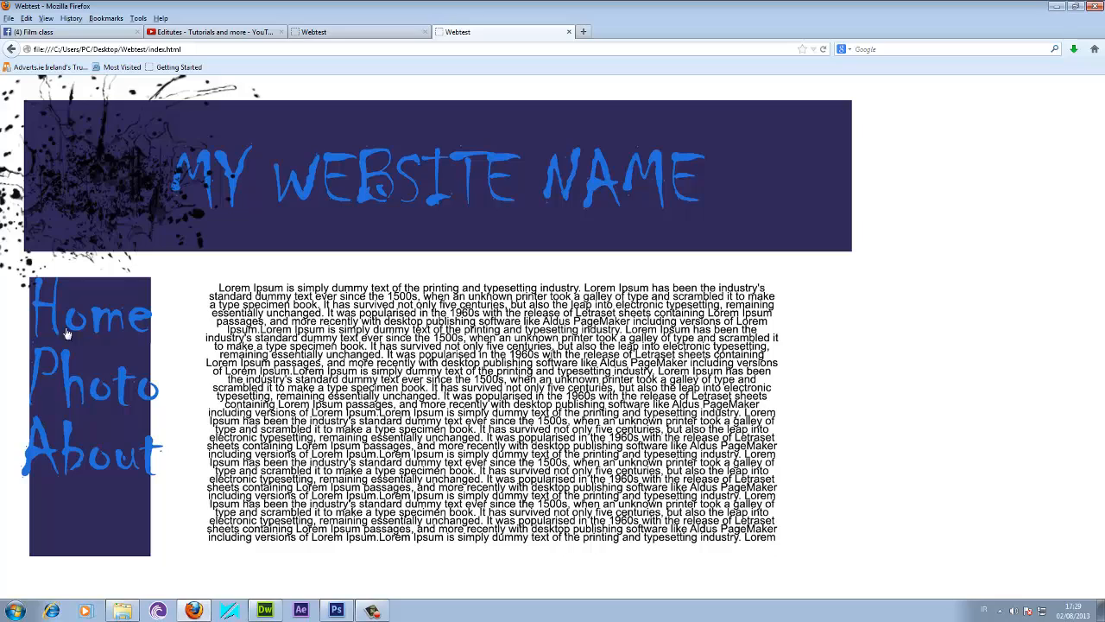
left_click(79, 405)
left_click(101, 372)
left_click(93, 461)
left_click(95, 329)
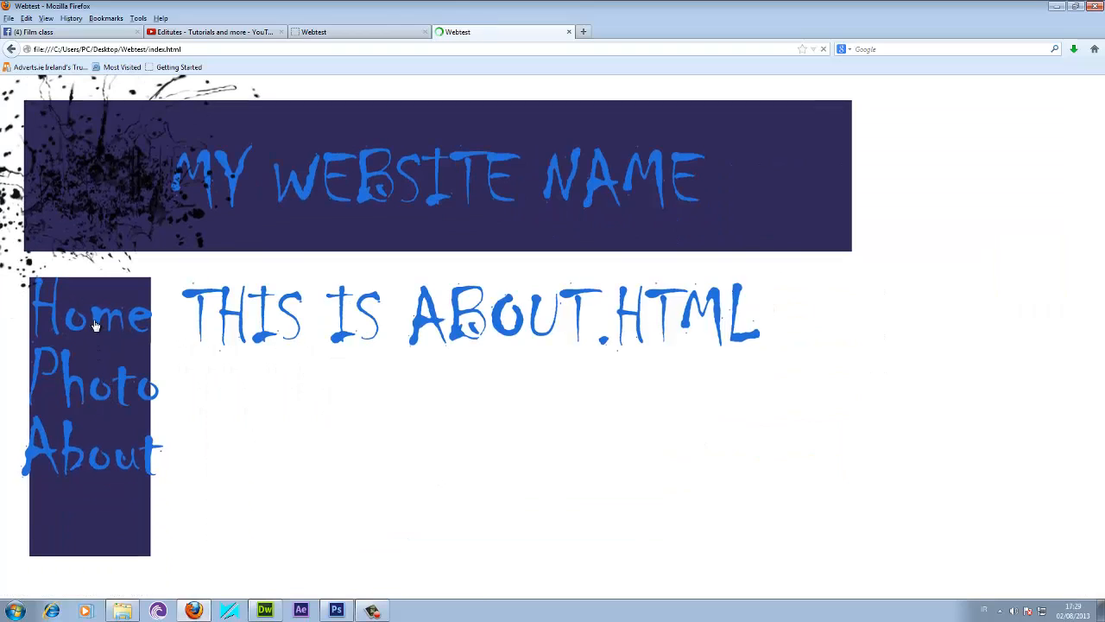
left_click(102, 389)
scroll(345, 401, "up", 2)
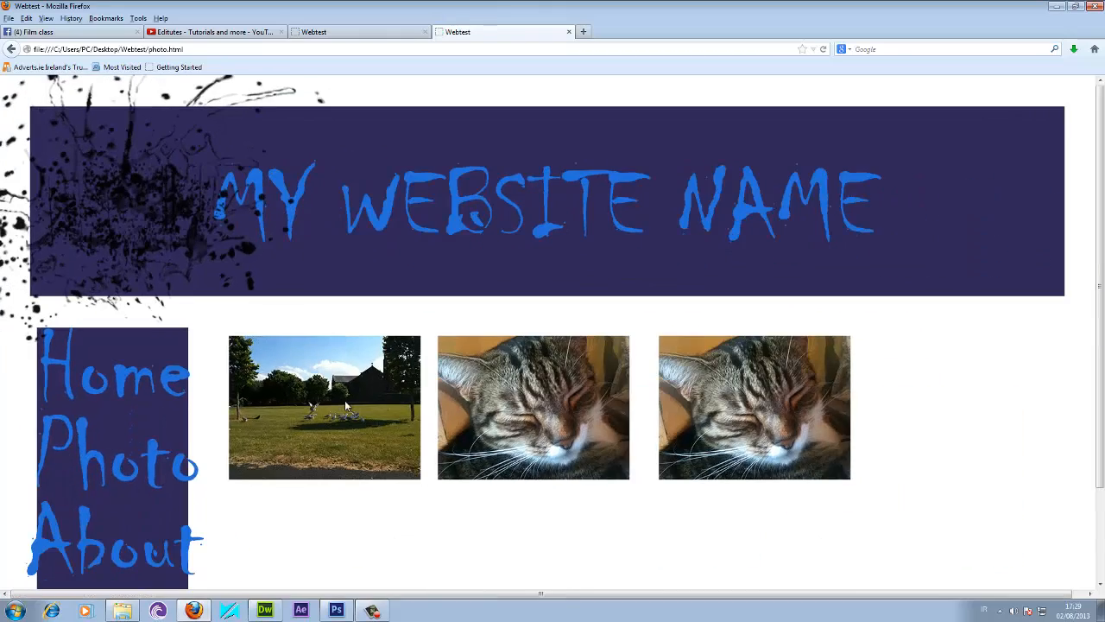
scroll(345, 405, "down", 2)
left_click(105, 321)
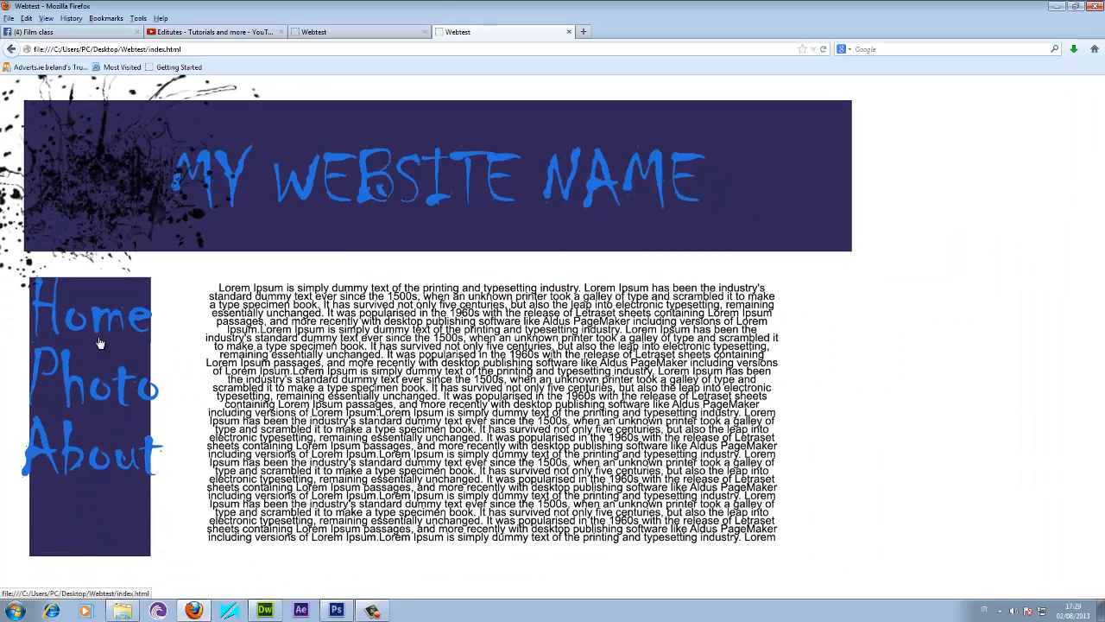
left_click(101, 458)
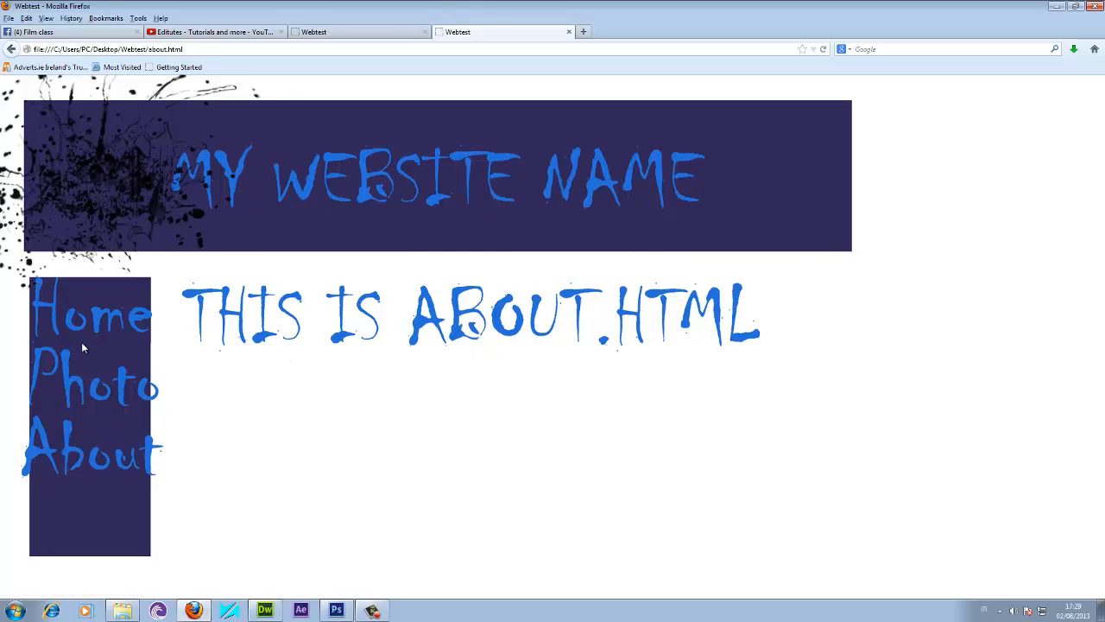
left_click(104, 326)
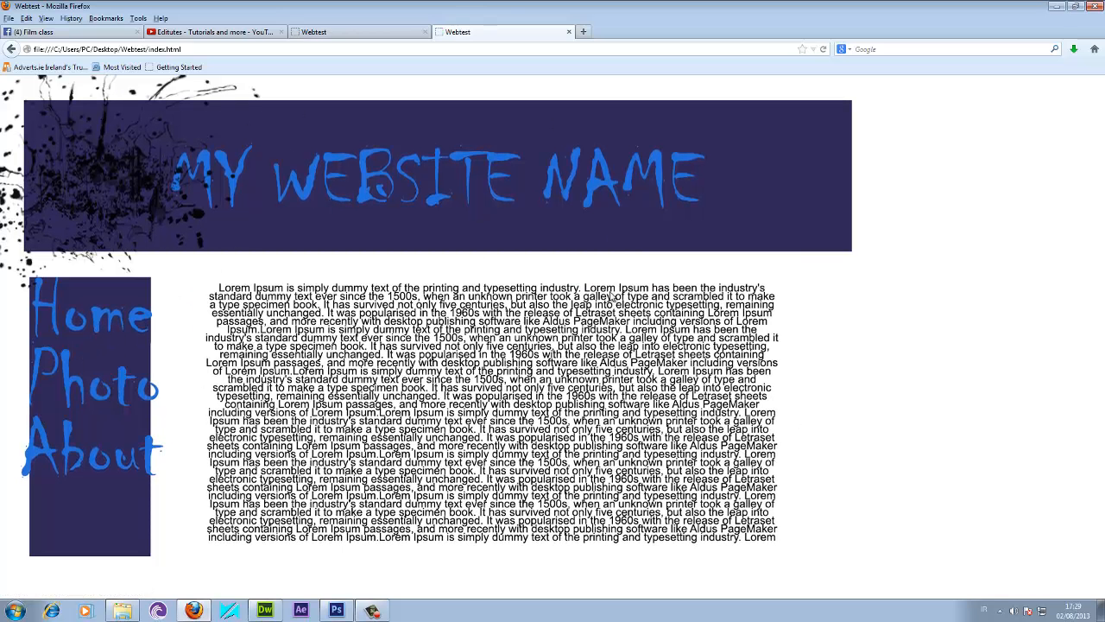
left_click(94, 393)
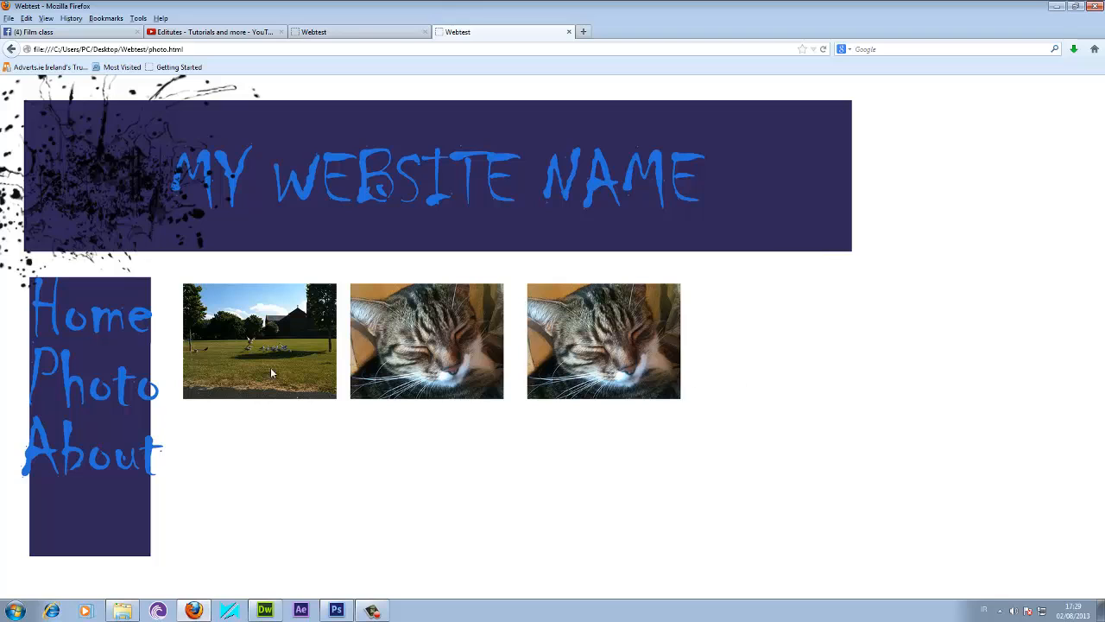
Check the About link from the photo page and the Photo link back from the about page.
left_click(78, 453)
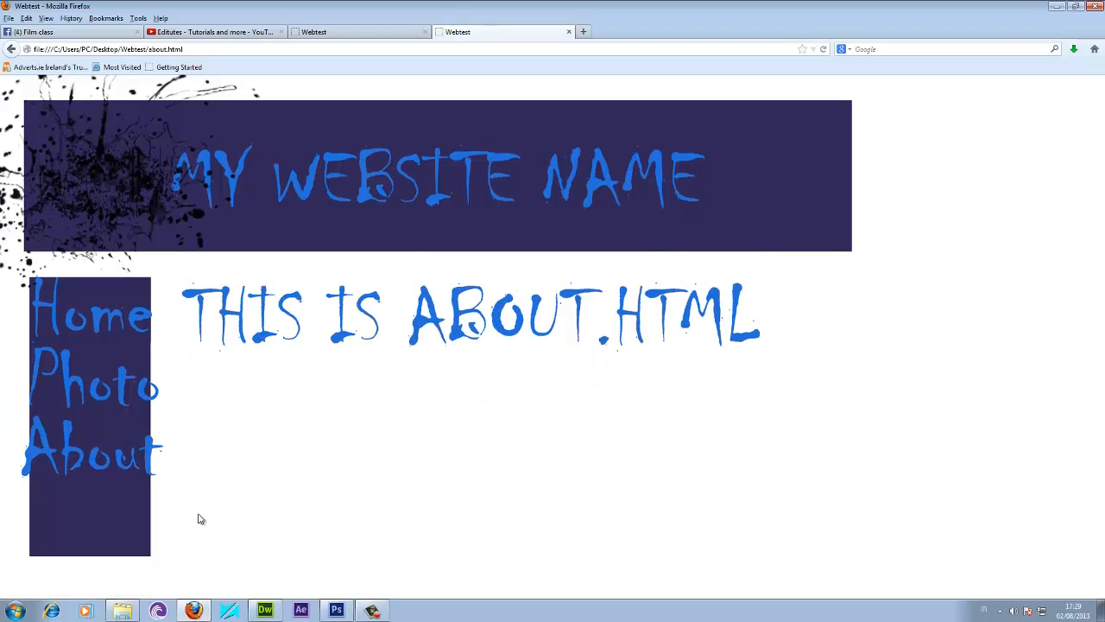
left_click(93, 390)
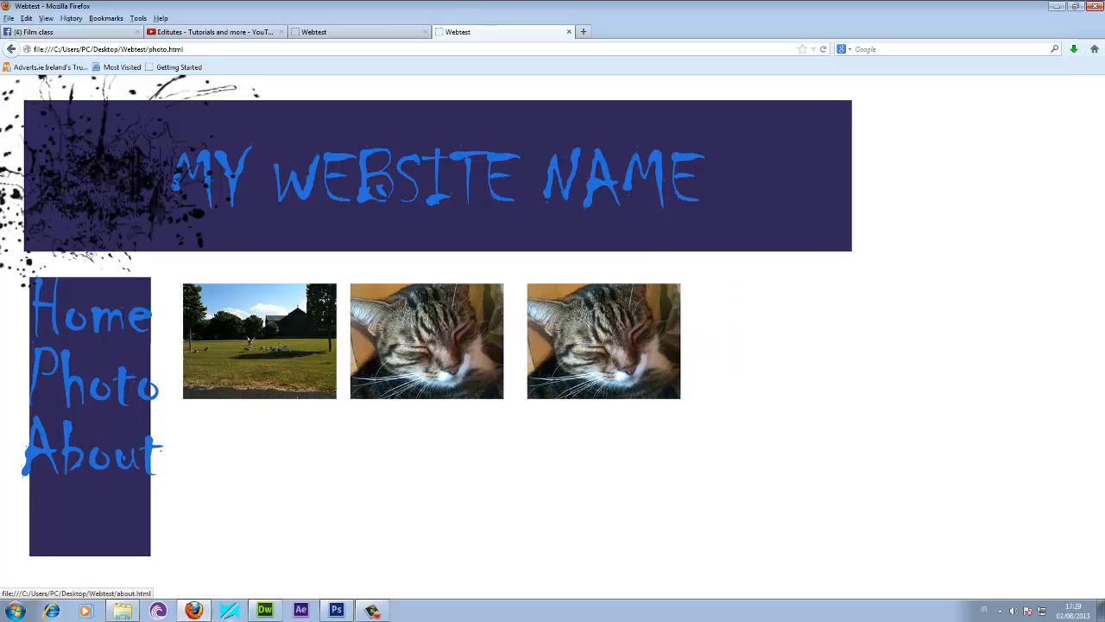
Switch to Dreamweaver and examine the content image slice holding the three photos on photo.html.
left_click(265, 610)
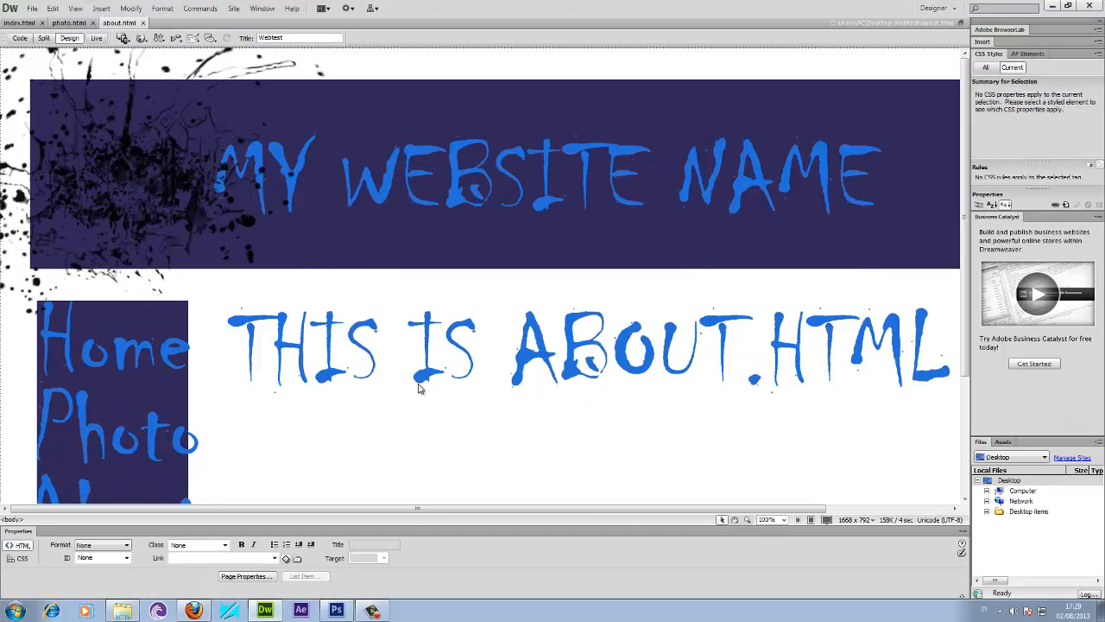
left_click(71, 23)
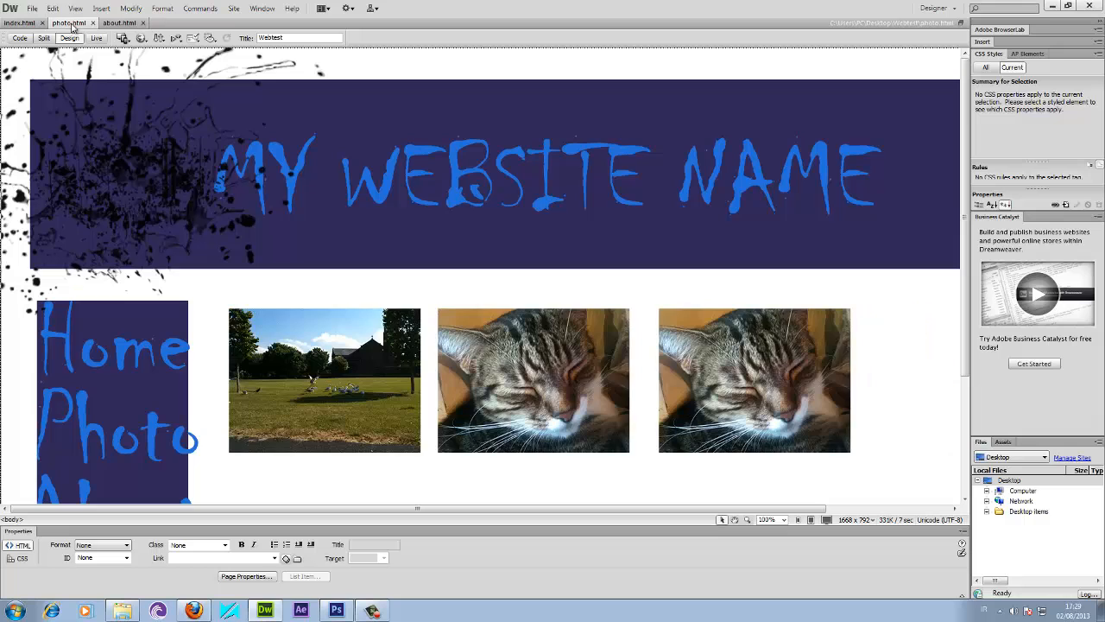
left_click(304, 392)
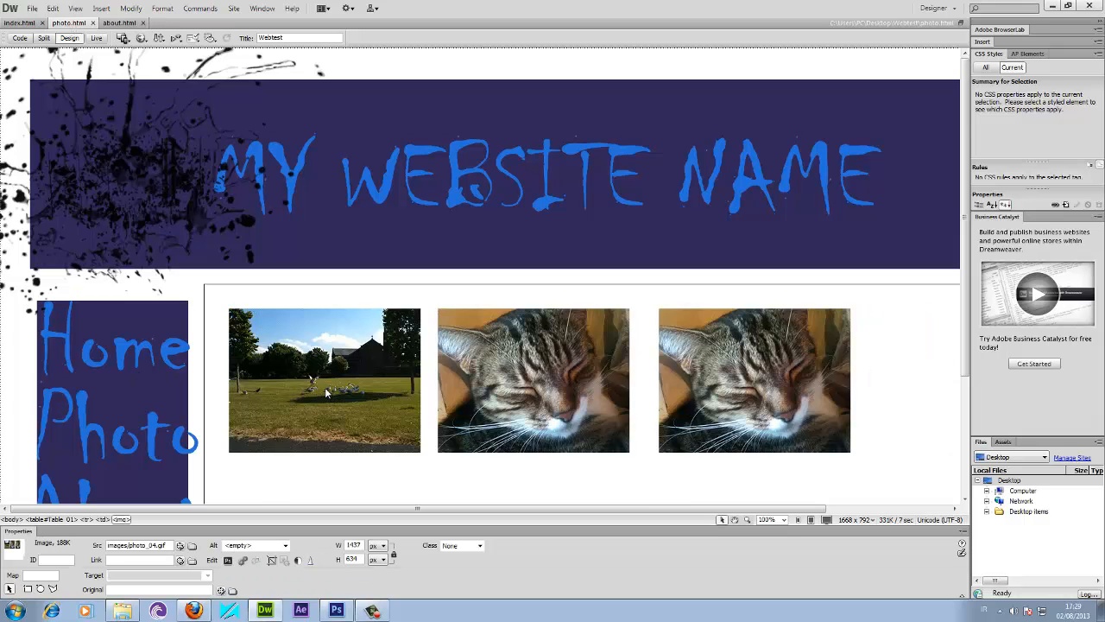
scroll(317, 421, "down", 3)
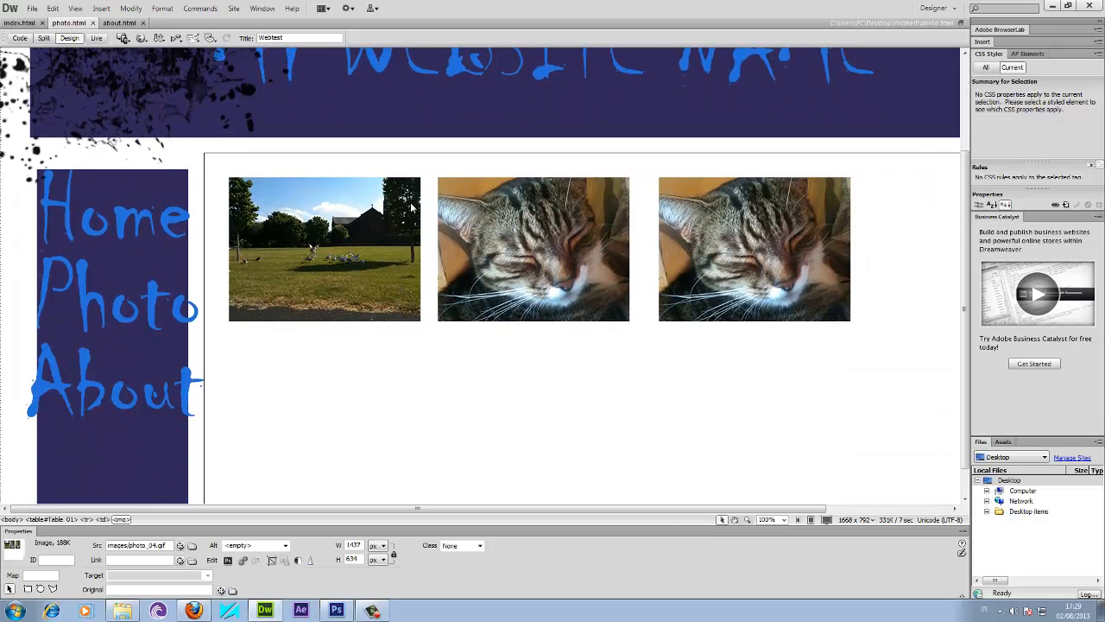
scroll(357, 370, "up", 3)
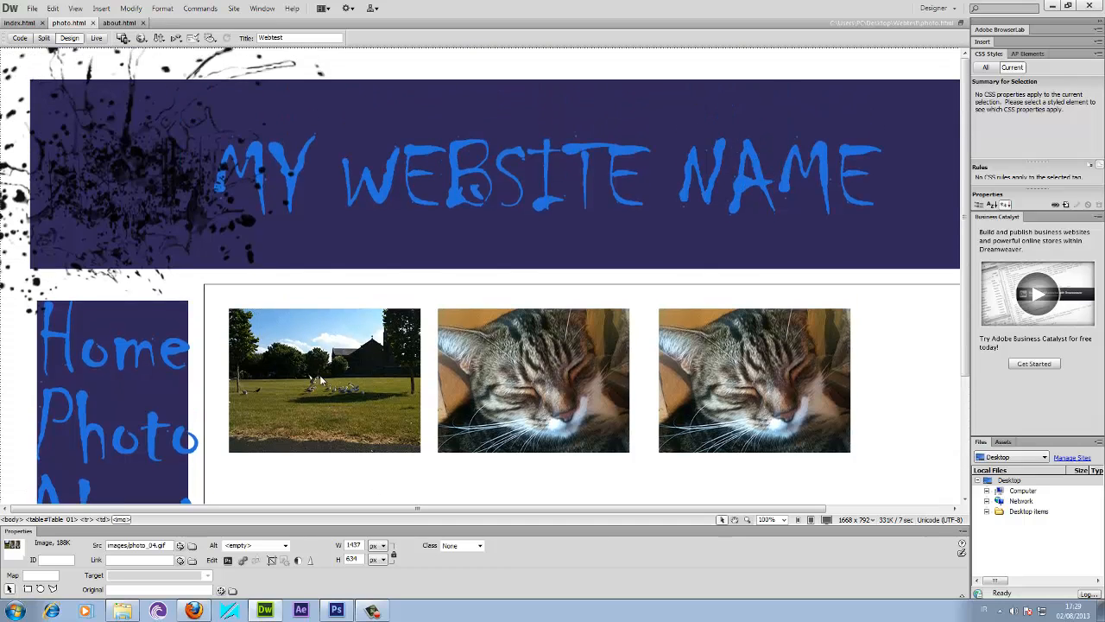
scroll(322, 380, "down", 4)
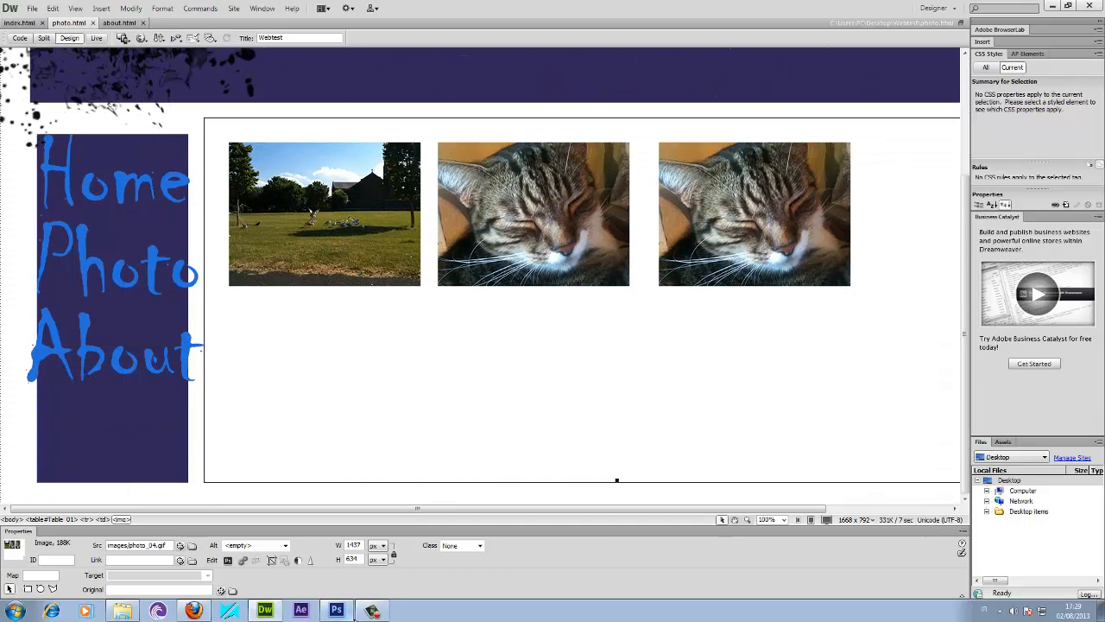
Switch to Photoshop, look at the 005.JPG cat photo and return to the Webtest.psd design.
left_click(336, 611)
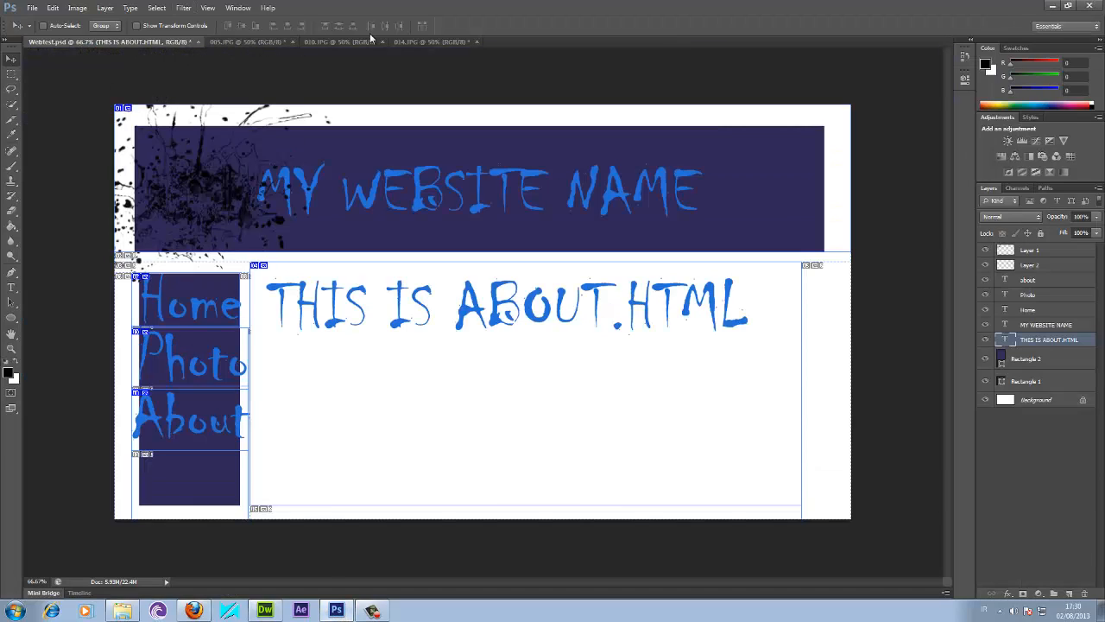
left_click(242, 42)
left_click(32, 9)
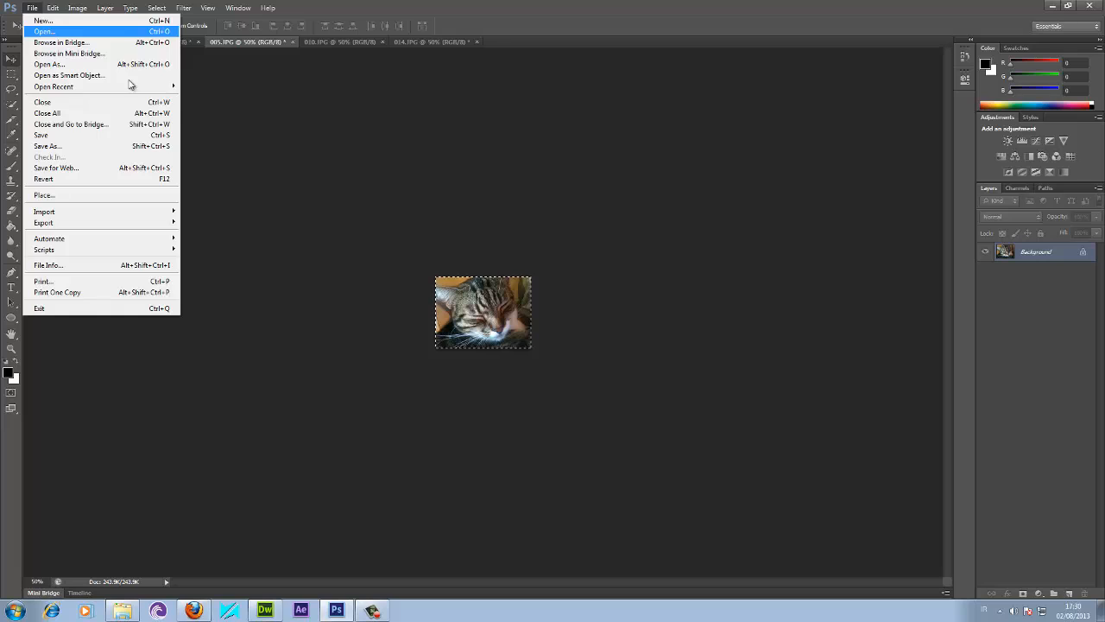
left_click(229, 111)
left_click(53, 42)
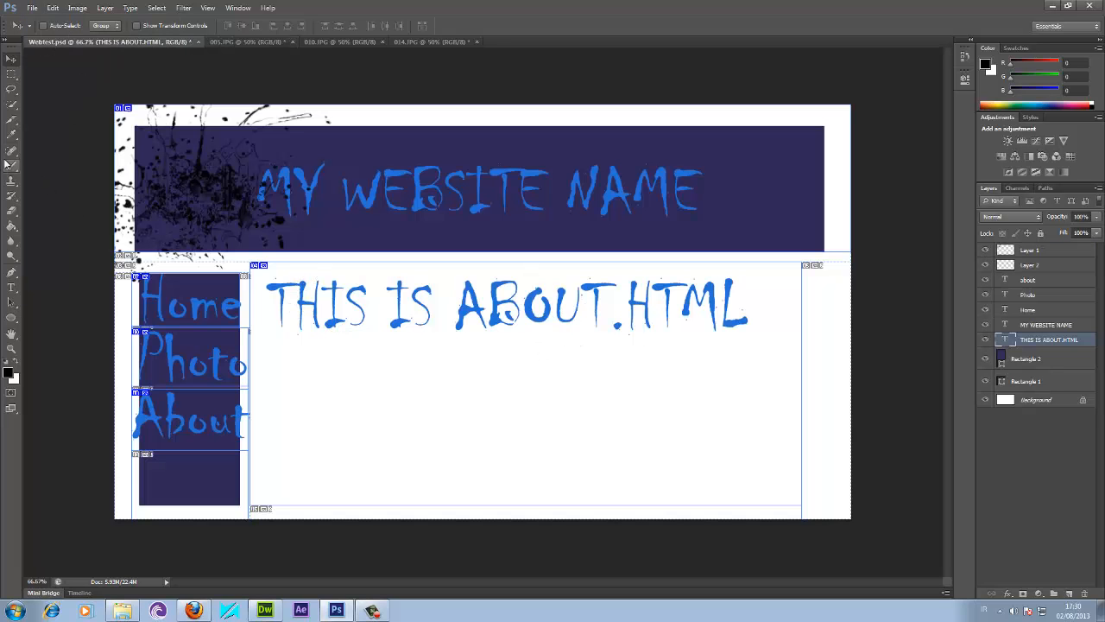
left_click(11, 286)
left_click_drag(761, 310, 345, 311)
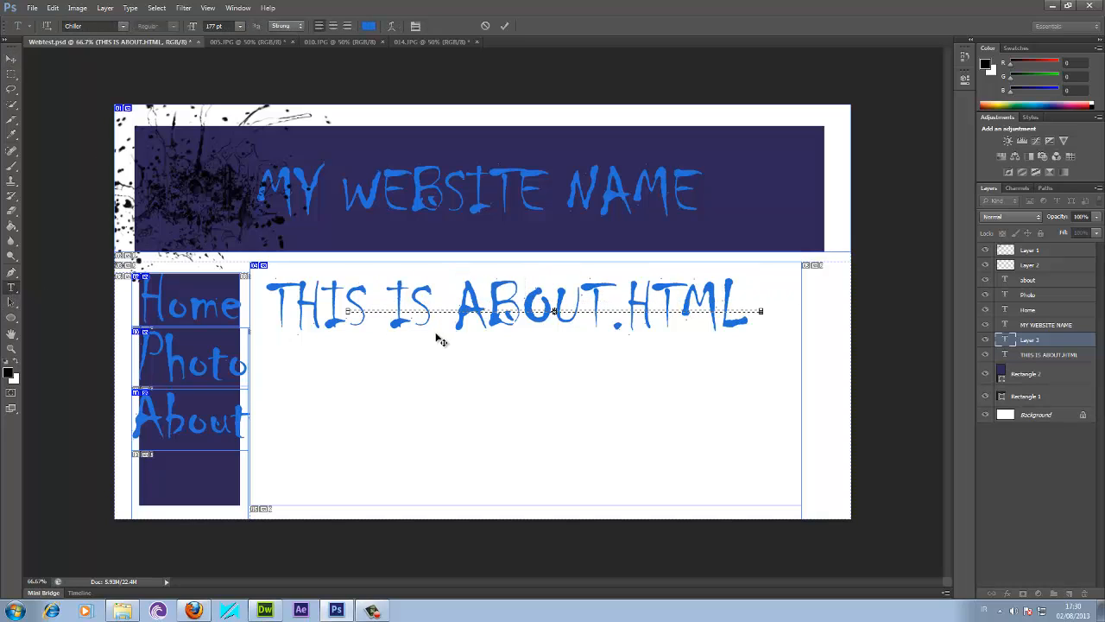
left_click(11, 57)
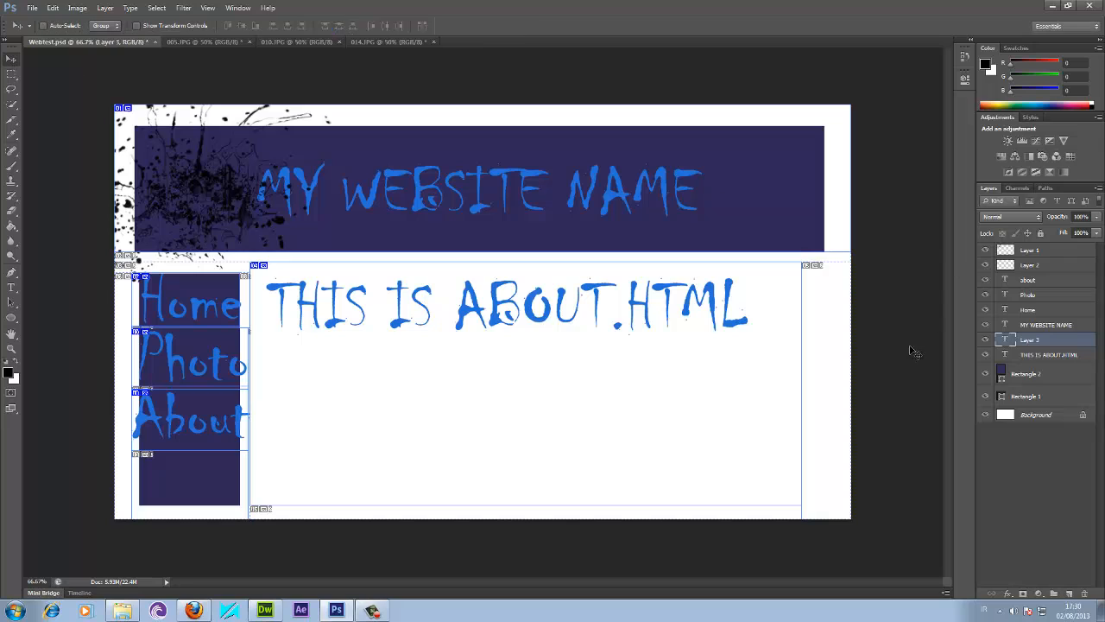
key("Delete")
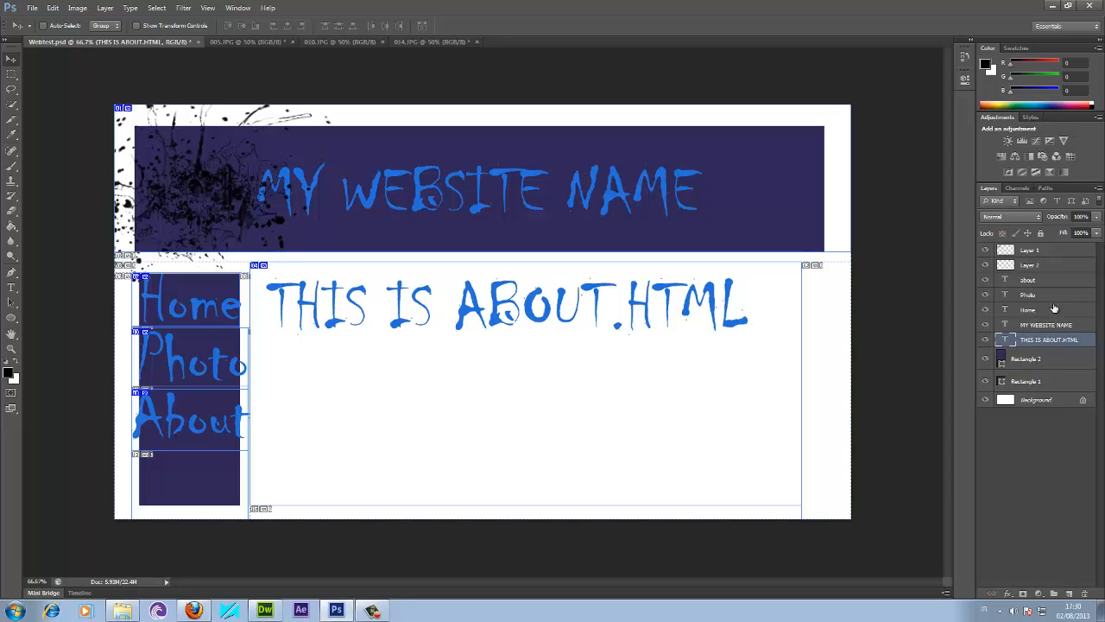
Delete the THIS IS ABOUT.HTML text layer from the content area of Webtest.psd.
key("Delete")
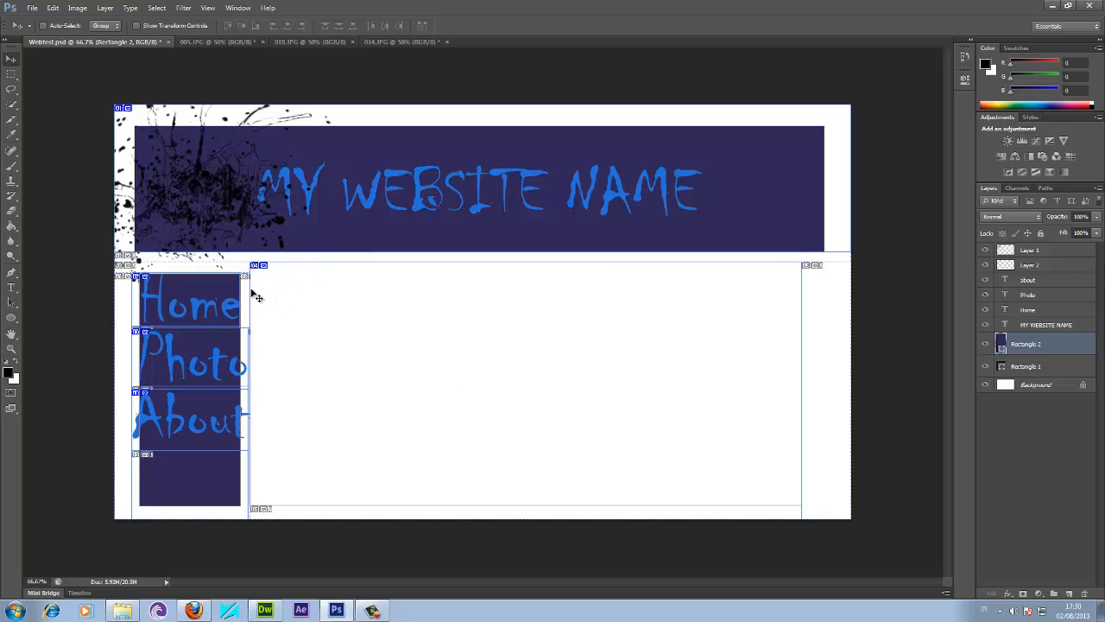
mouse_move(252, 293)
left_mouse_down()
mouse_move(270, 297)
mouse_move(254, 296)
left_mouse_up()
Paste the cat photo from 005.JPG into Webtest.psd and place it in the upper-left corner of the content area.
left_click(222, 42)
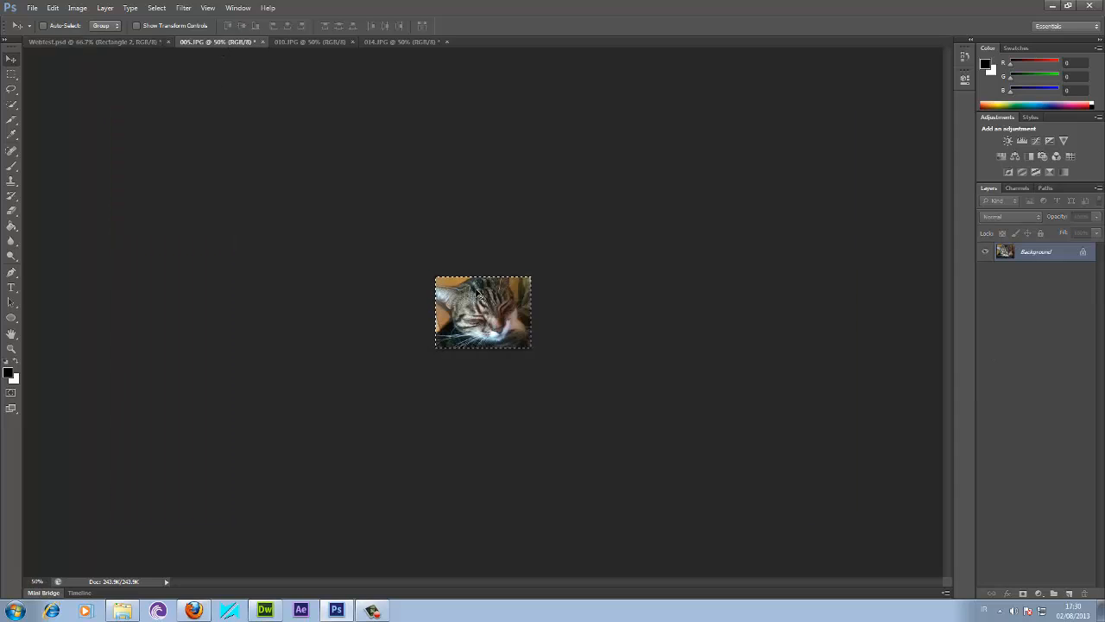
left_click(116, 43)
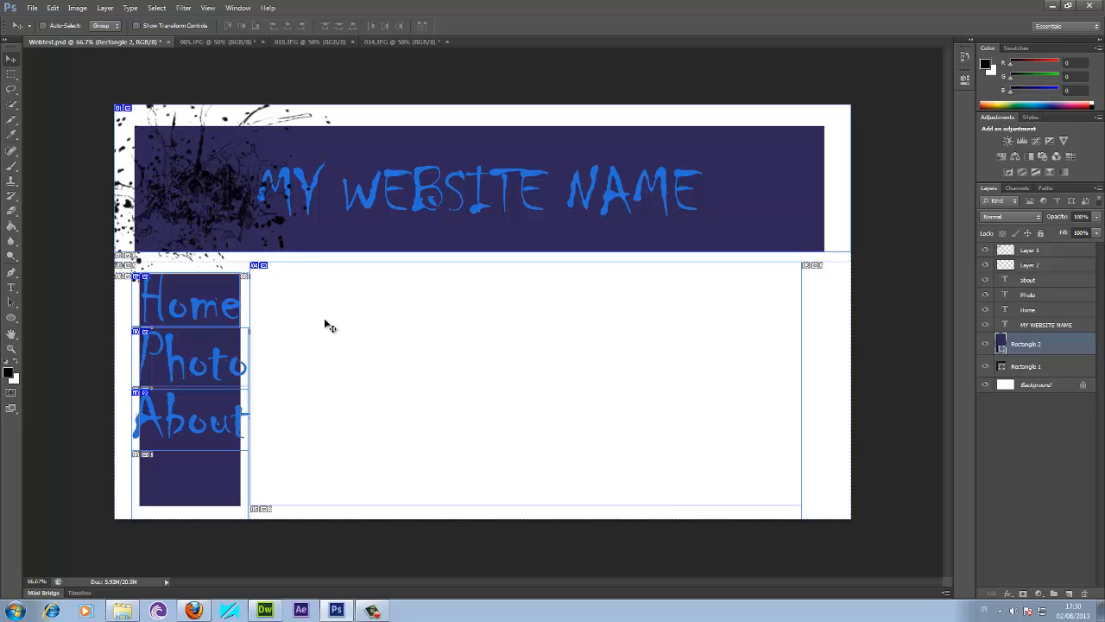
key("ctrl+v")
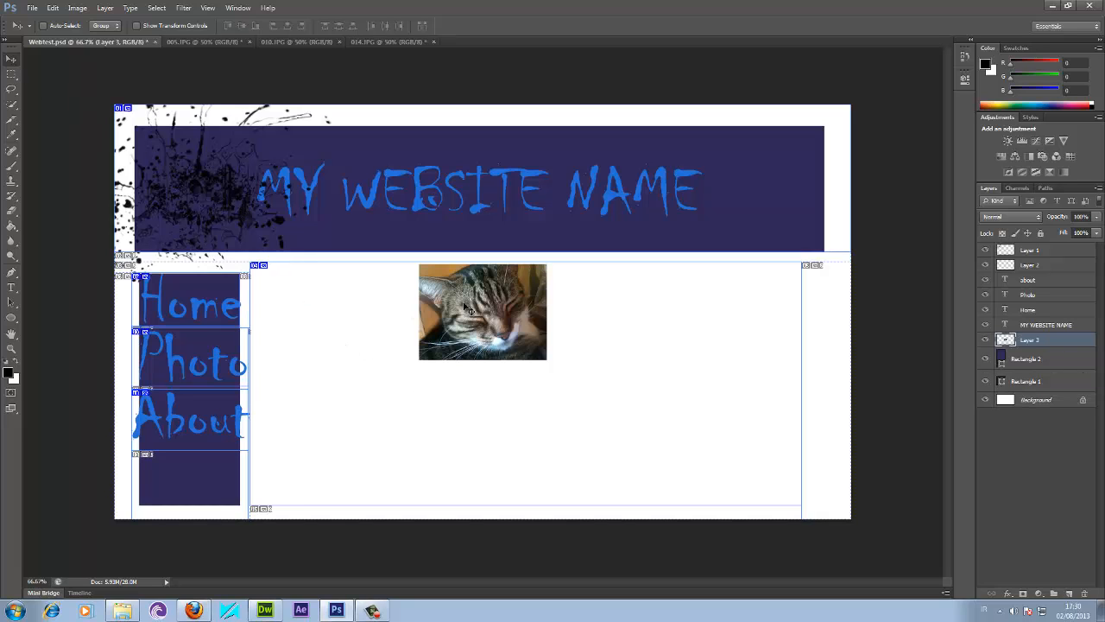
left_click_drag(451, 298, 299, 312)
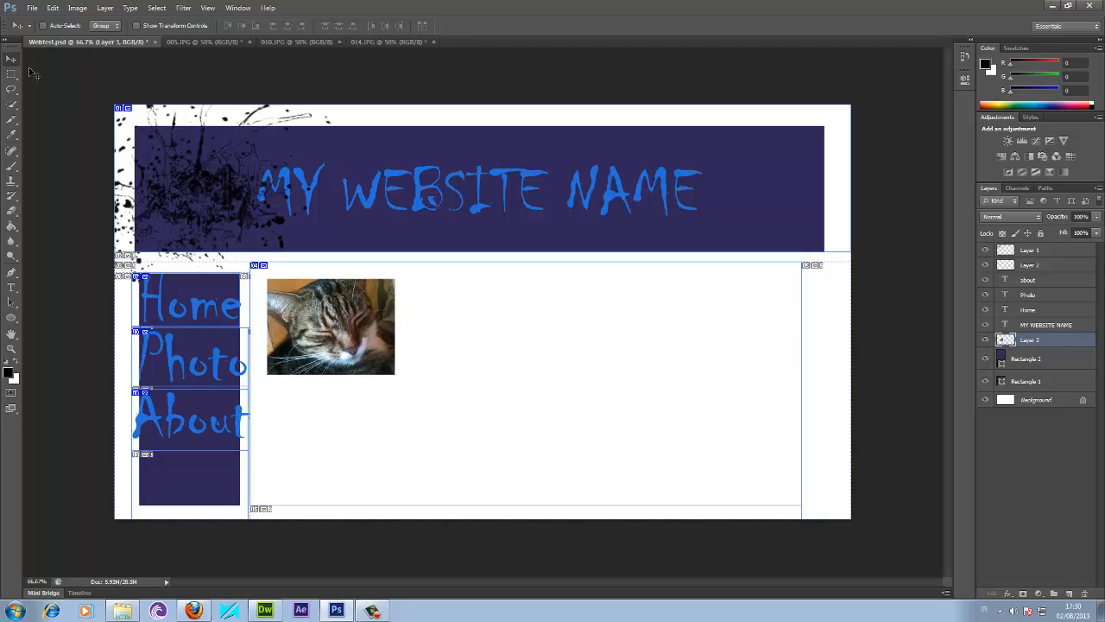
Draw a slice exactly around the pasted cat photo with the Slice tool.
left_click(11, 120)
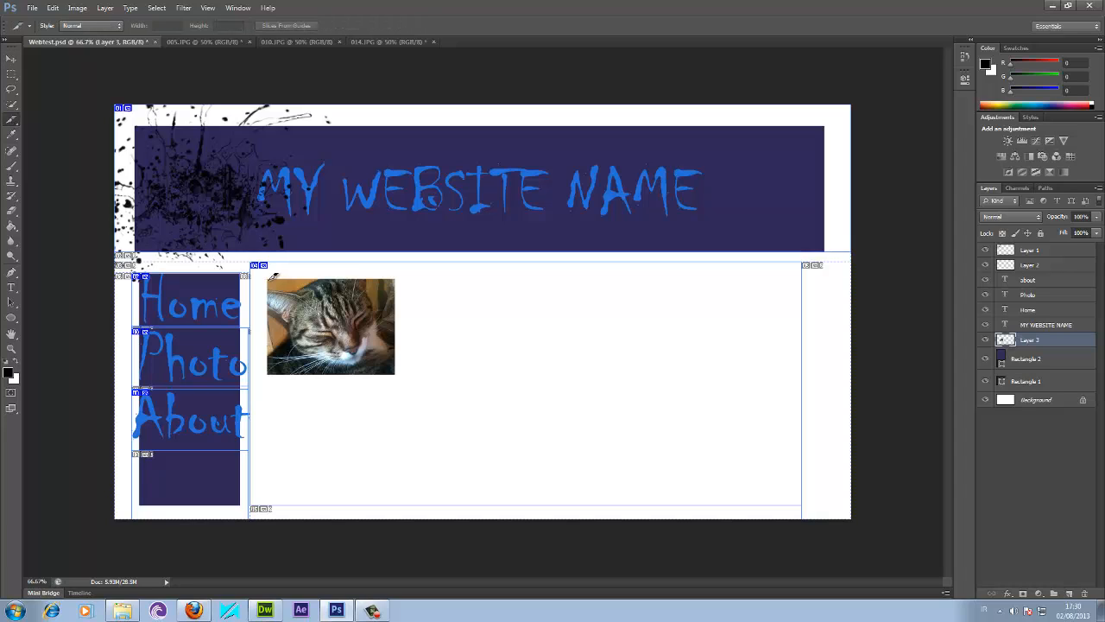
left_click_drag(270, 278, 396, 374)
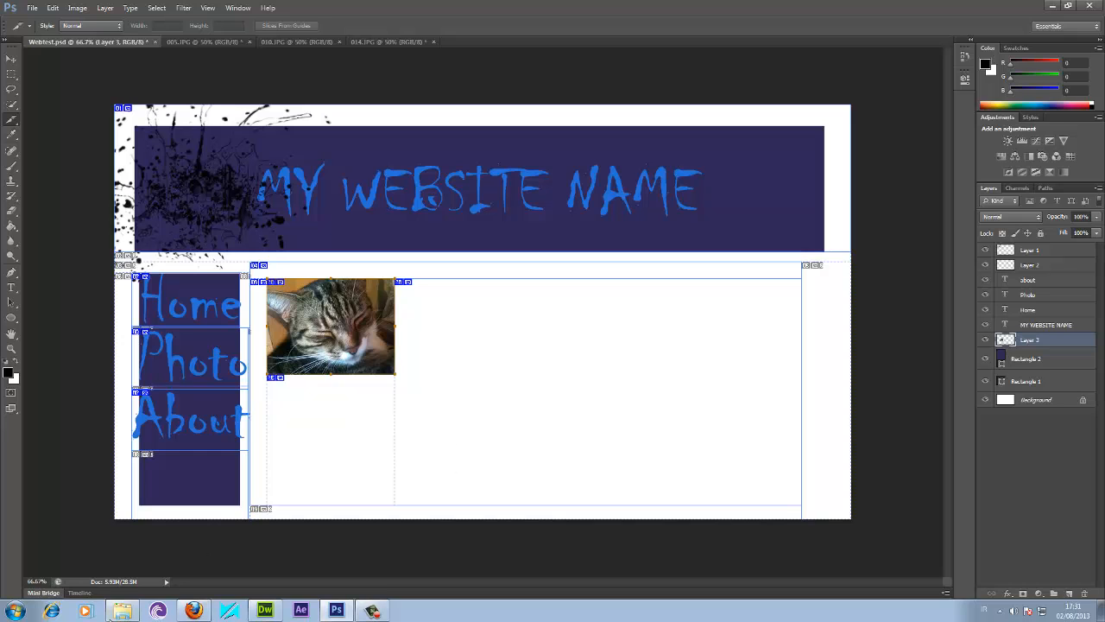
left_click(265, 610)
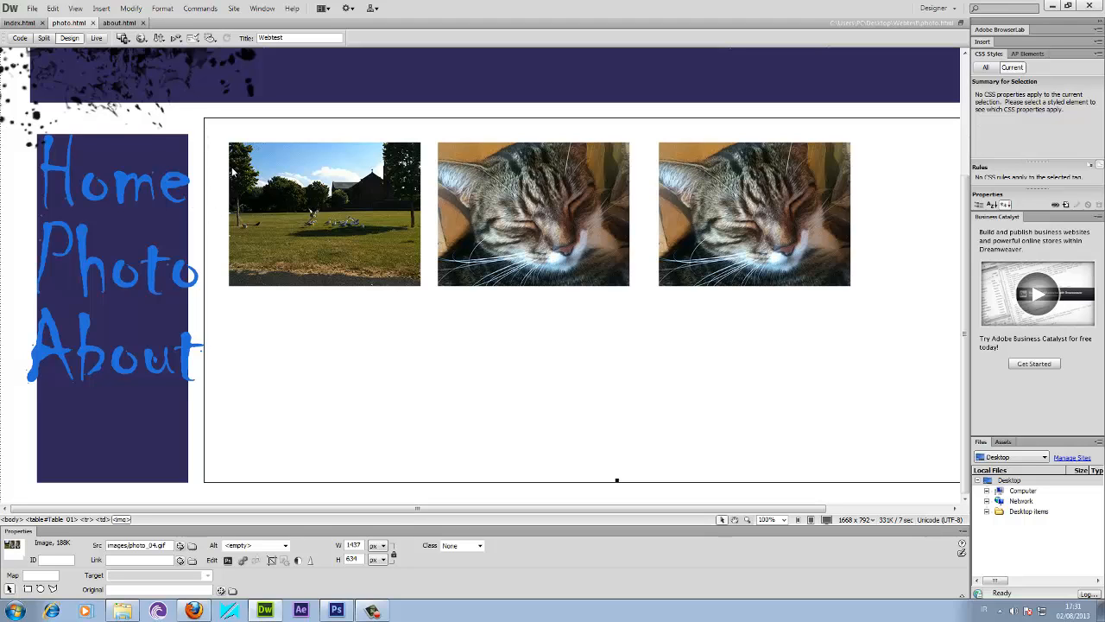
left_click(336, 610)
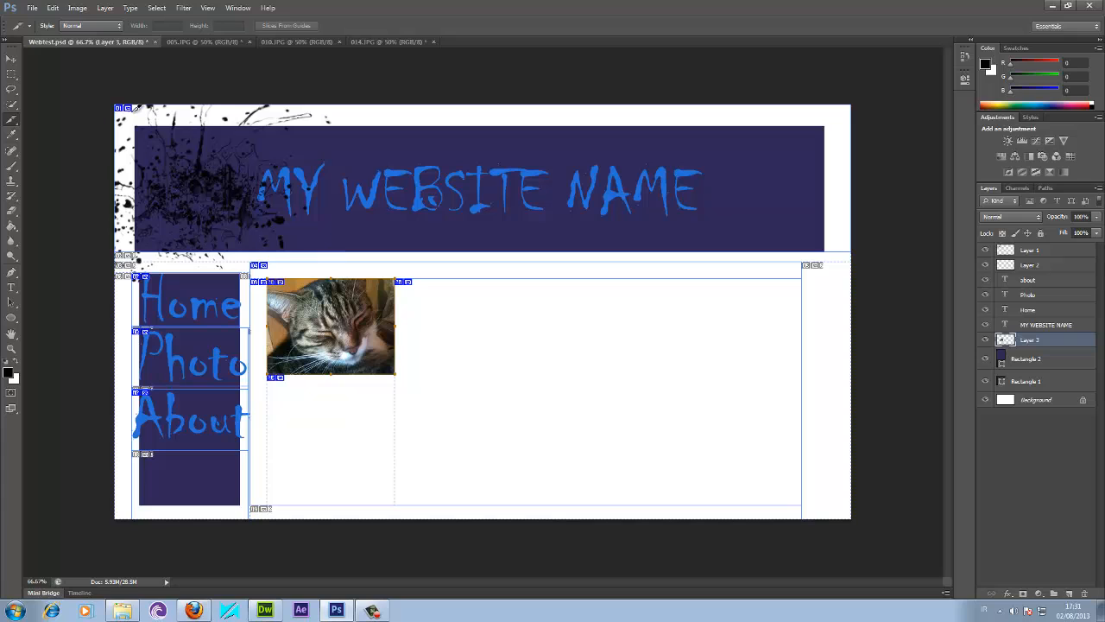
left_click(32, 7)
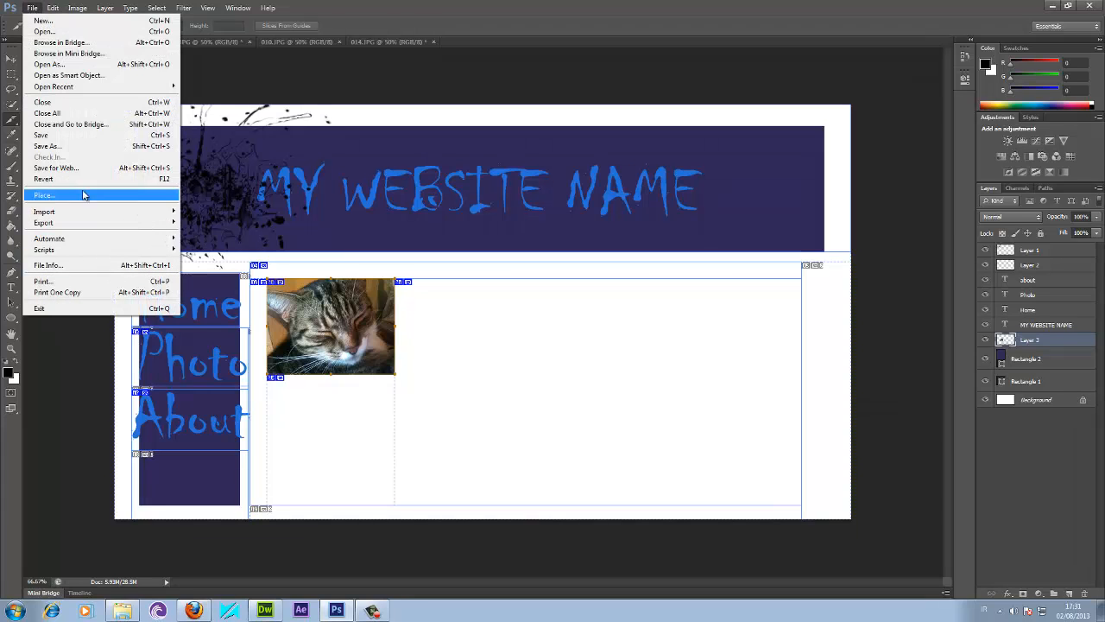
left_click(76, 146)
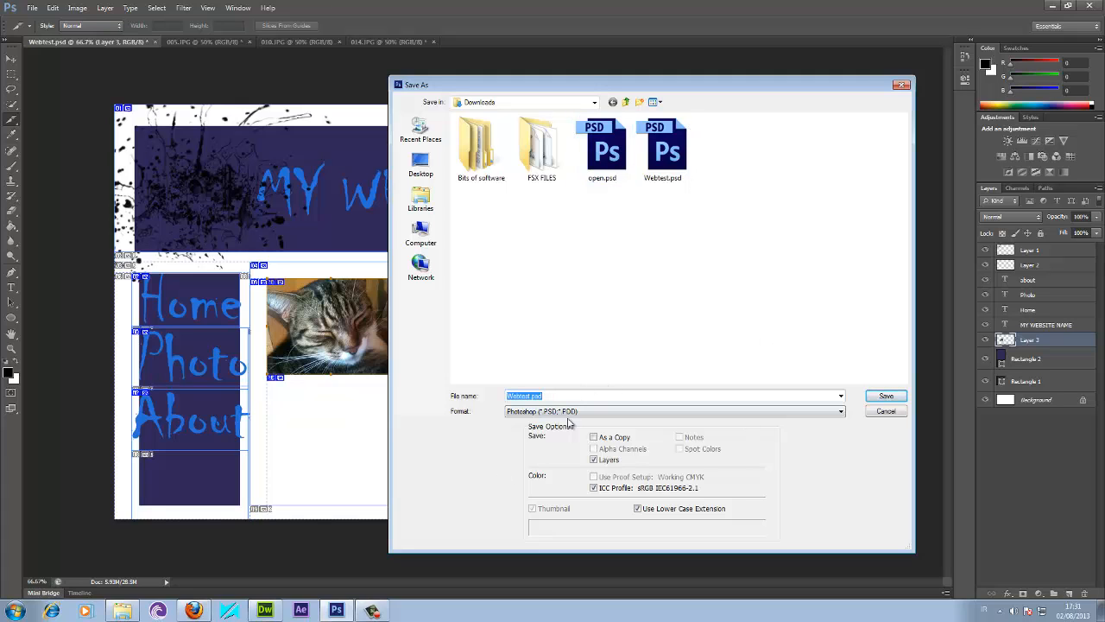
left_click(885, 413)
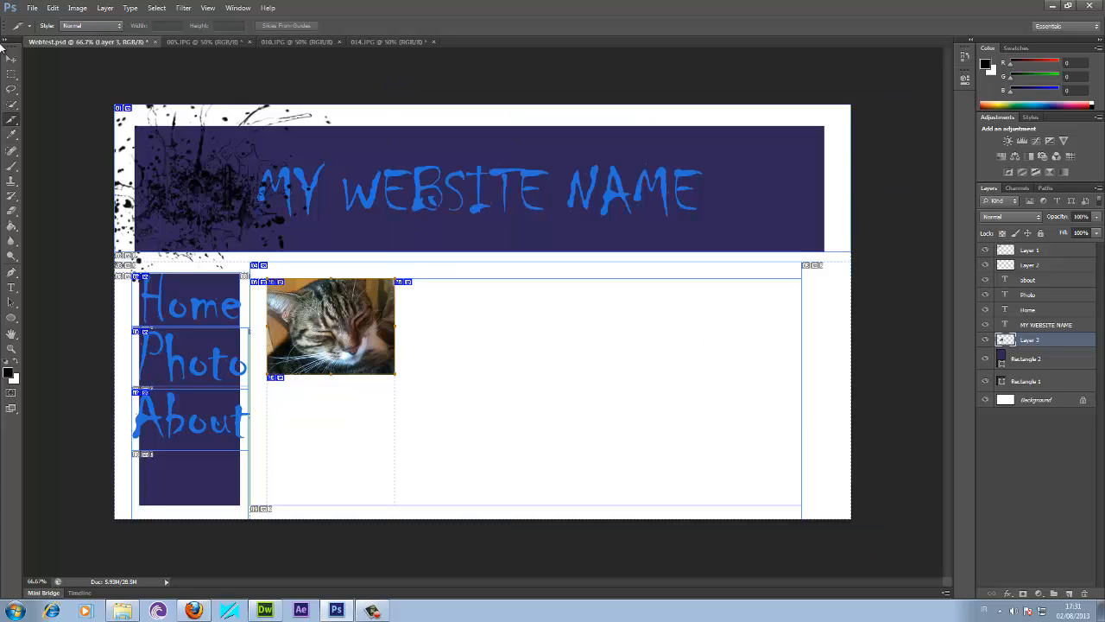
Save the design for web as photolonk.html in the Webtest folder, exporting HTML and Images with all slices.
left_click(30, 8)
left_click(59, 167)
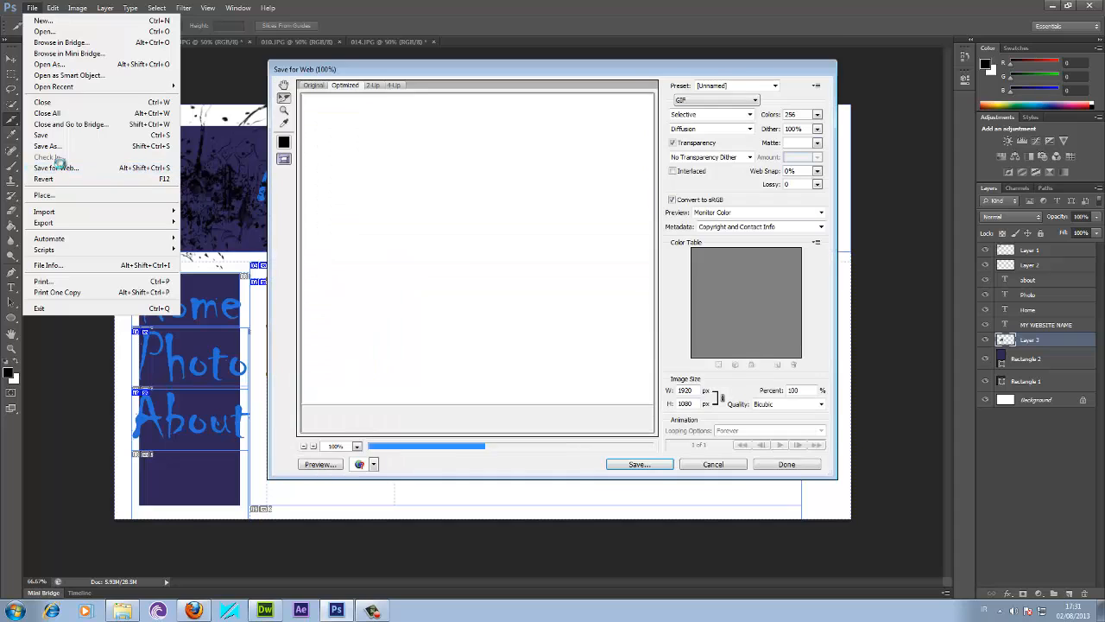
left_click(640, 465)
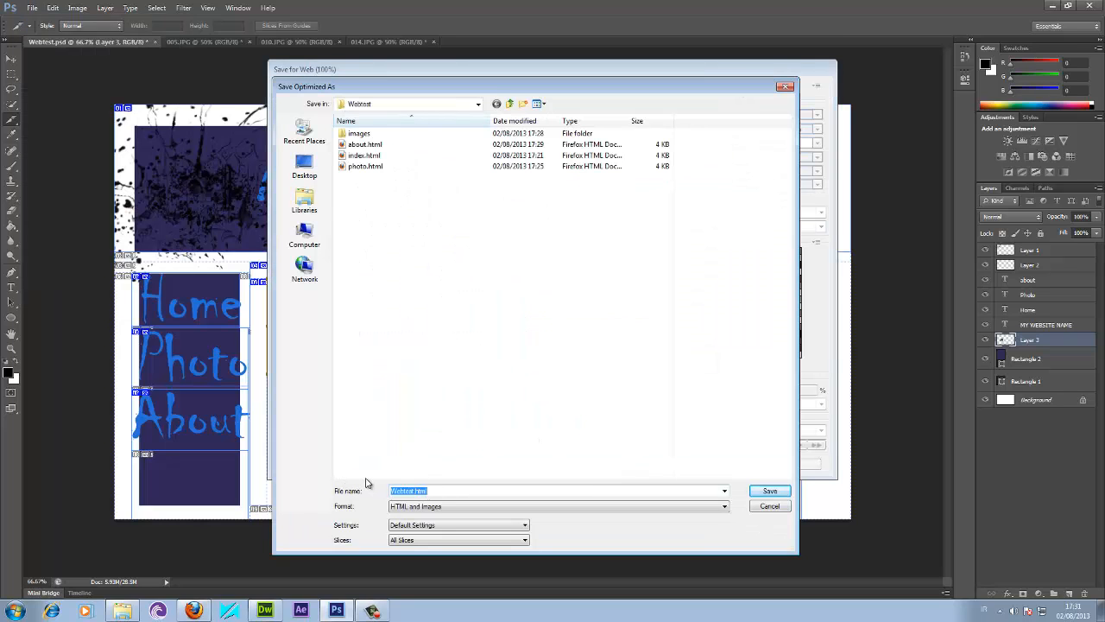
type("photolink")
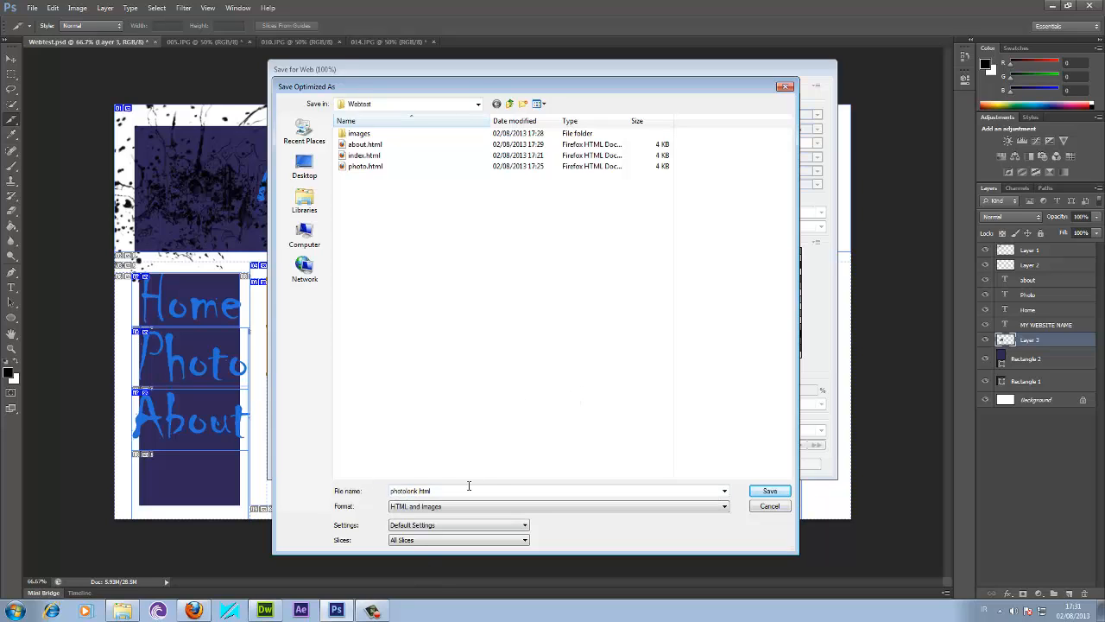
left_click(768, 491)
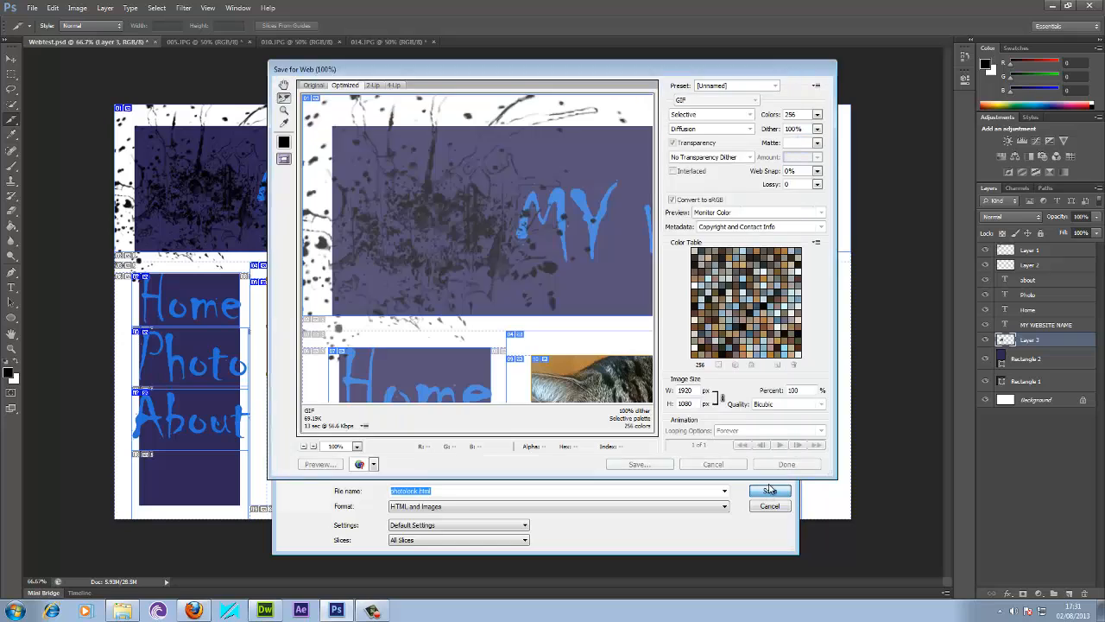
left_click(637, 295)
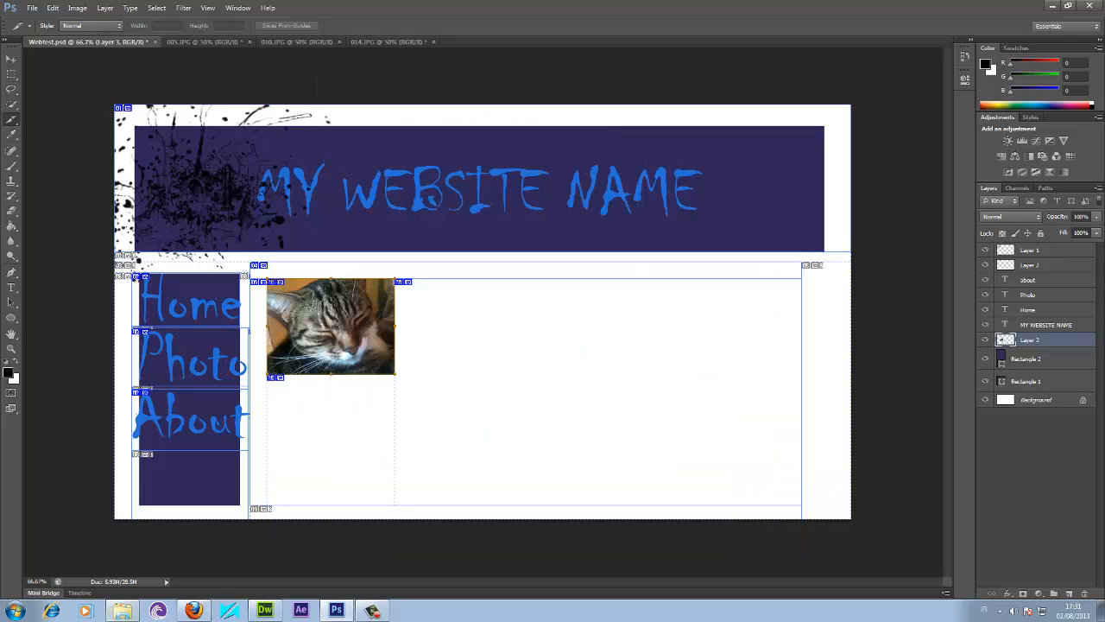
Switch to Dreamweaver, open photolonk.html from the Webtest folder and select the cat photo in the page.
left_click(266, 610)
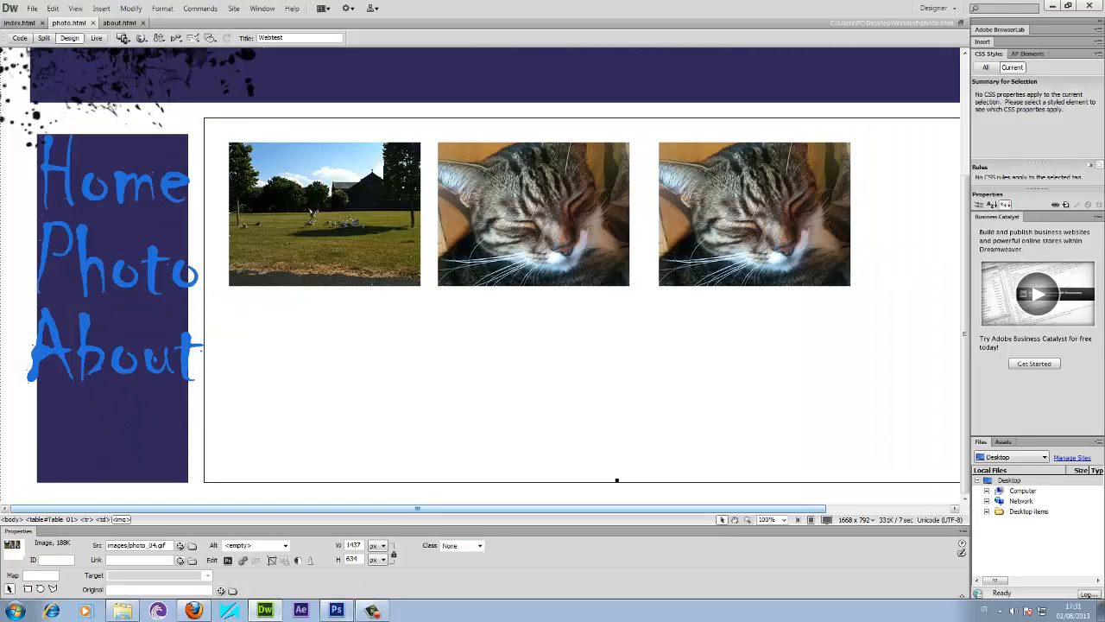
left_click(371, 611)
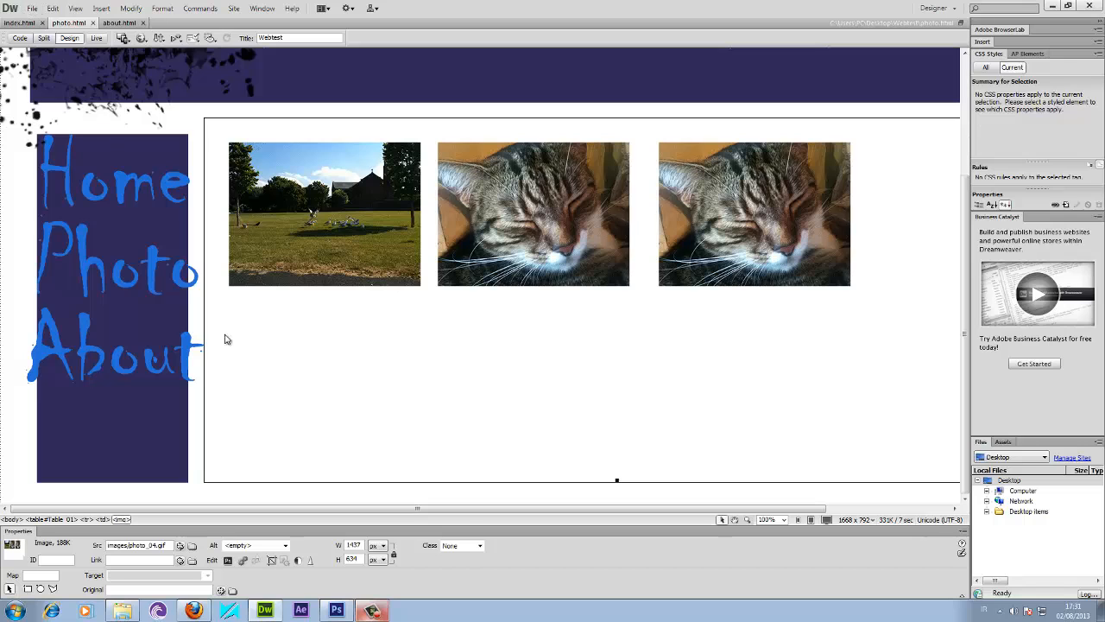
left_click(31, 8)
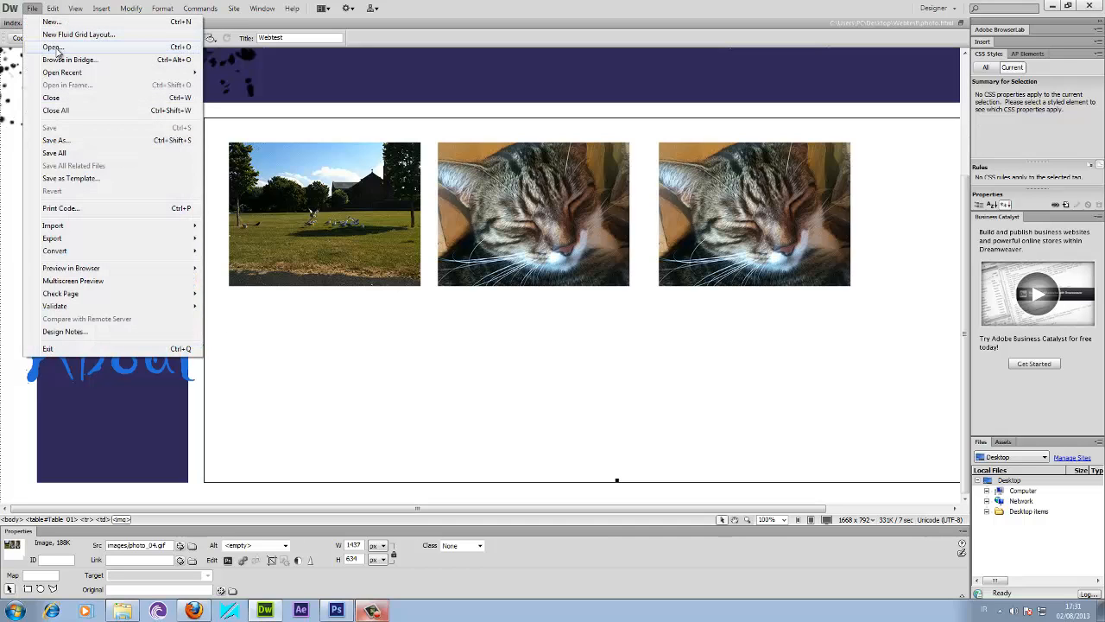
left_click(57, 49)
left_click(593, 264)
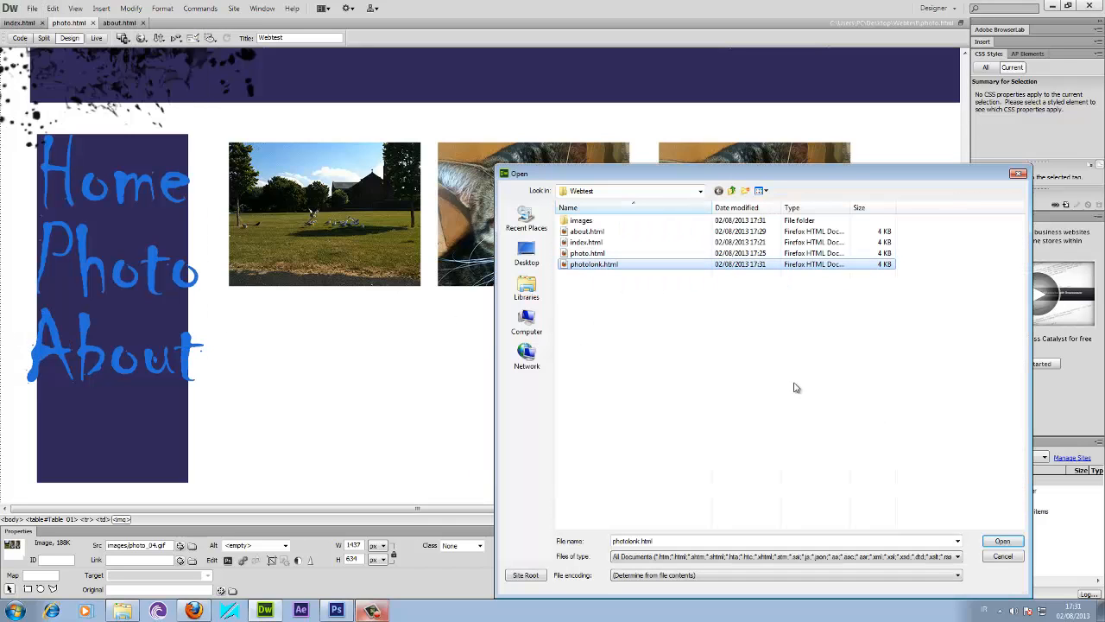
left_click(1001, 540)
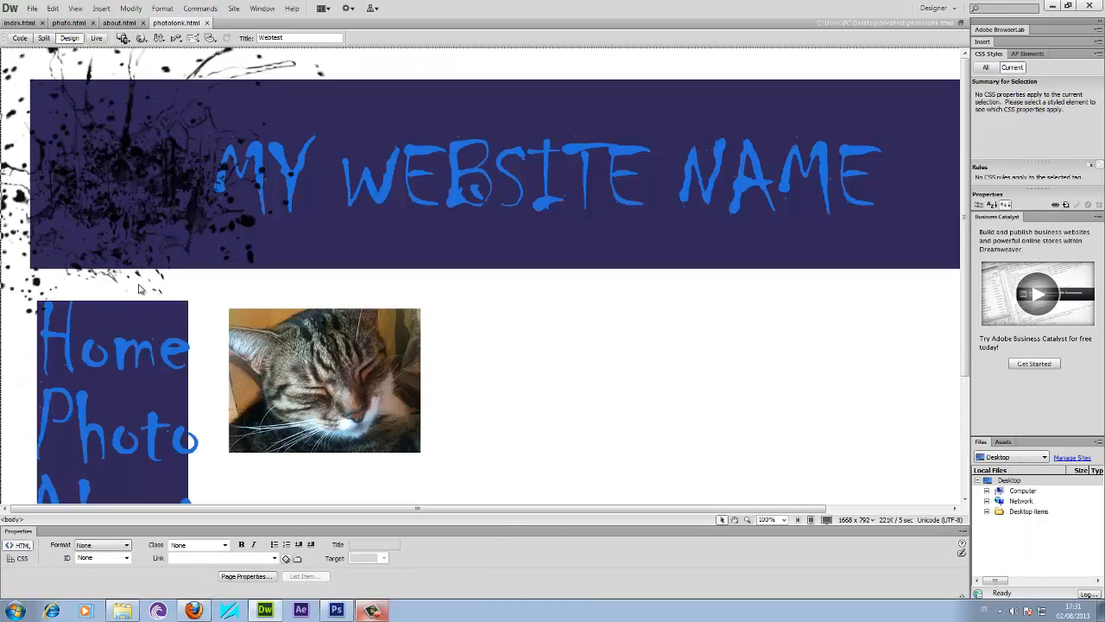
left_click(325, 383)
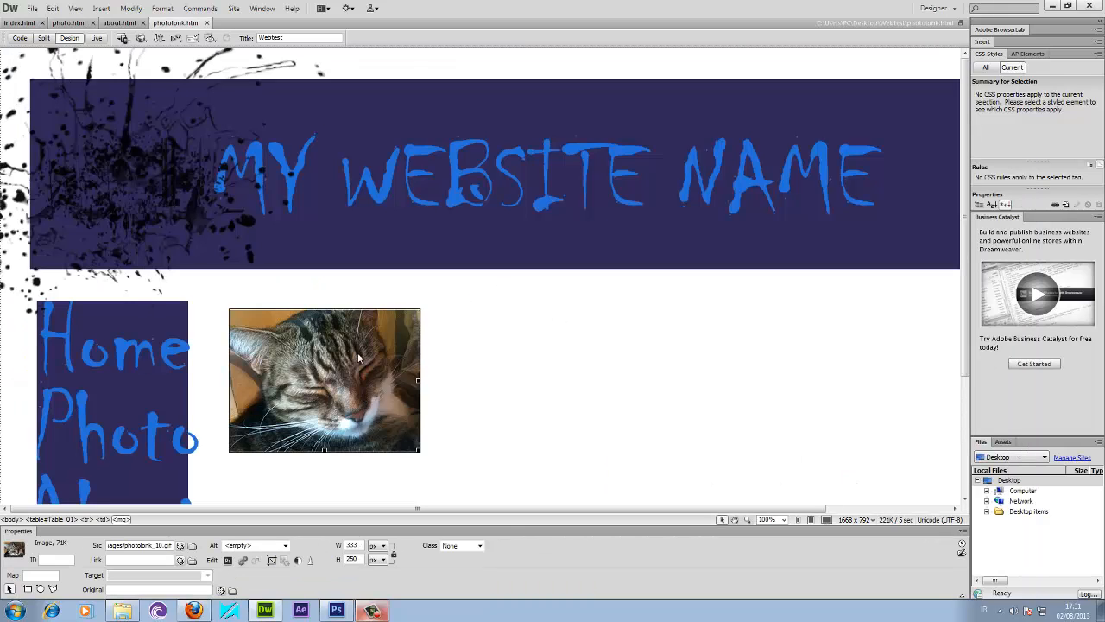
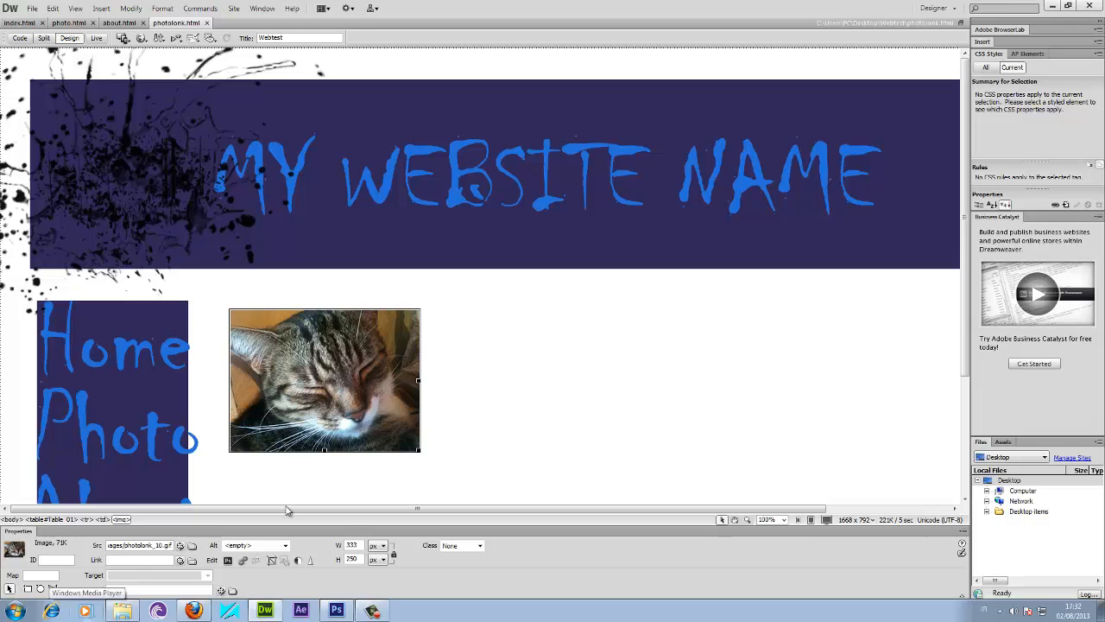
Copy the original photo 005.JPG from the 2013-06-11 folder in the Pictures library.
left_click(15, 610)
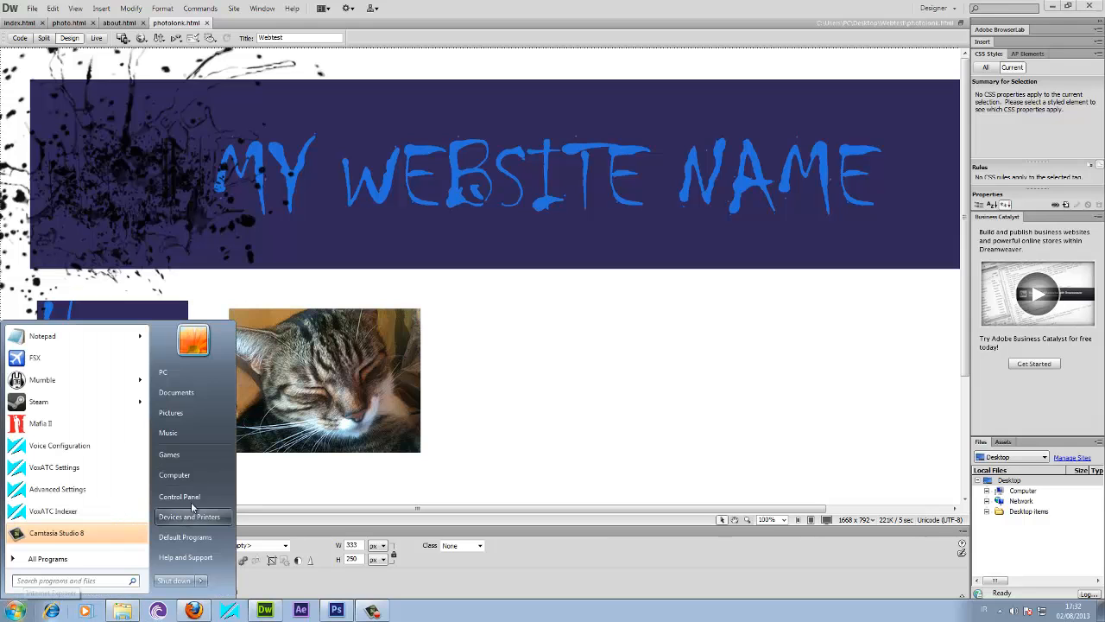
left_click(193, 415)
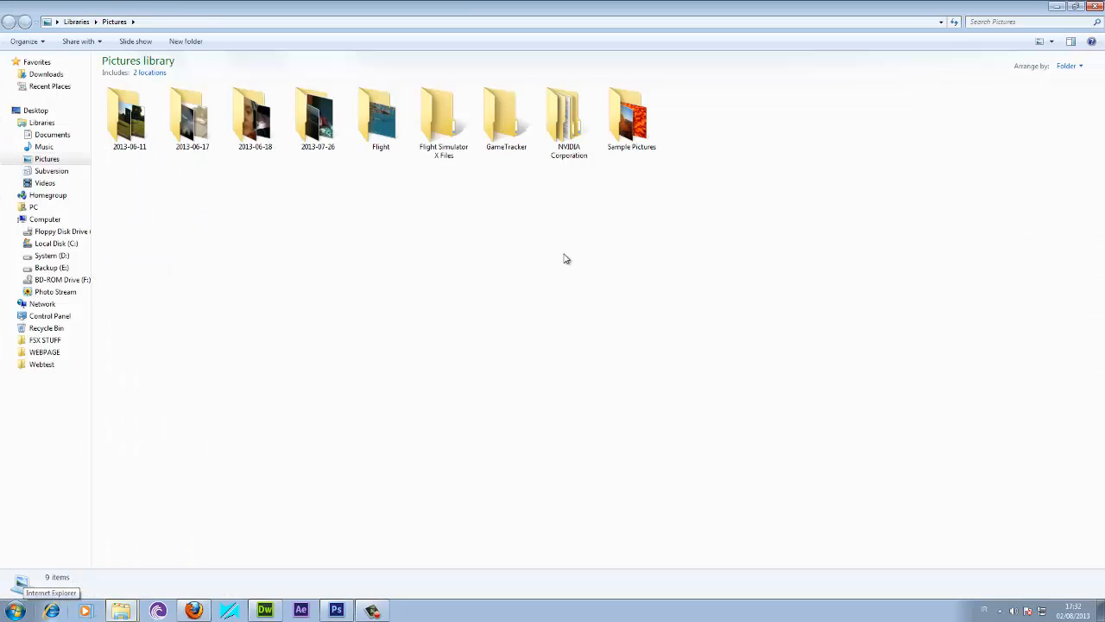
double_click(129, 117)
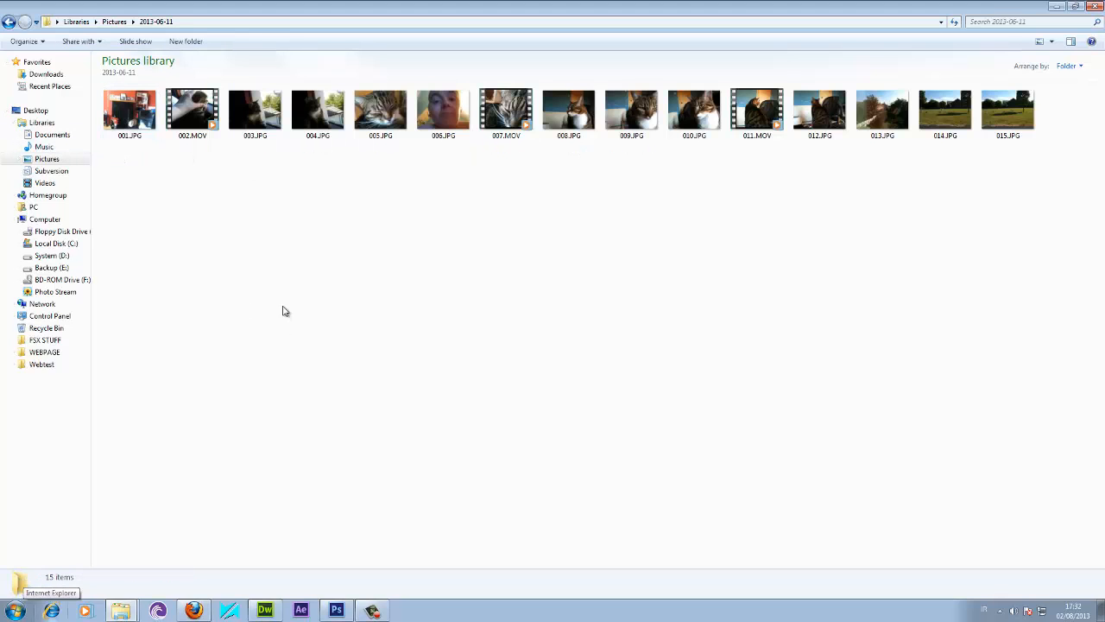
left_click(380, 110)
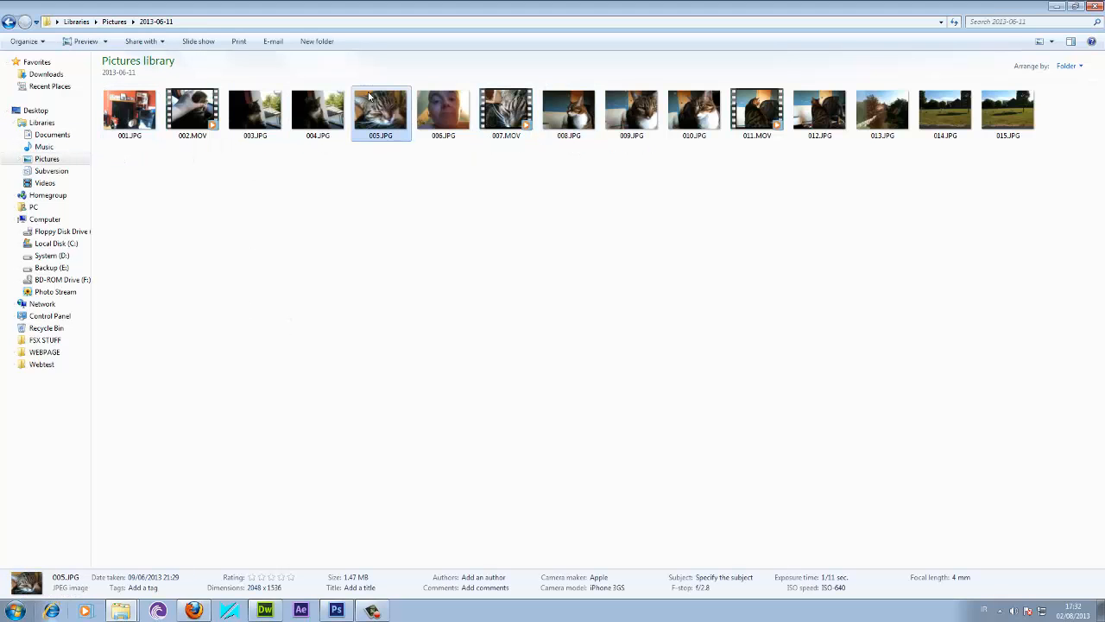
right_click(369, 92)
left_click(427, 325)
Paste the copied 005.JPG into the images folder of the Webtest folder on the desktop.
left_click(43, 112)
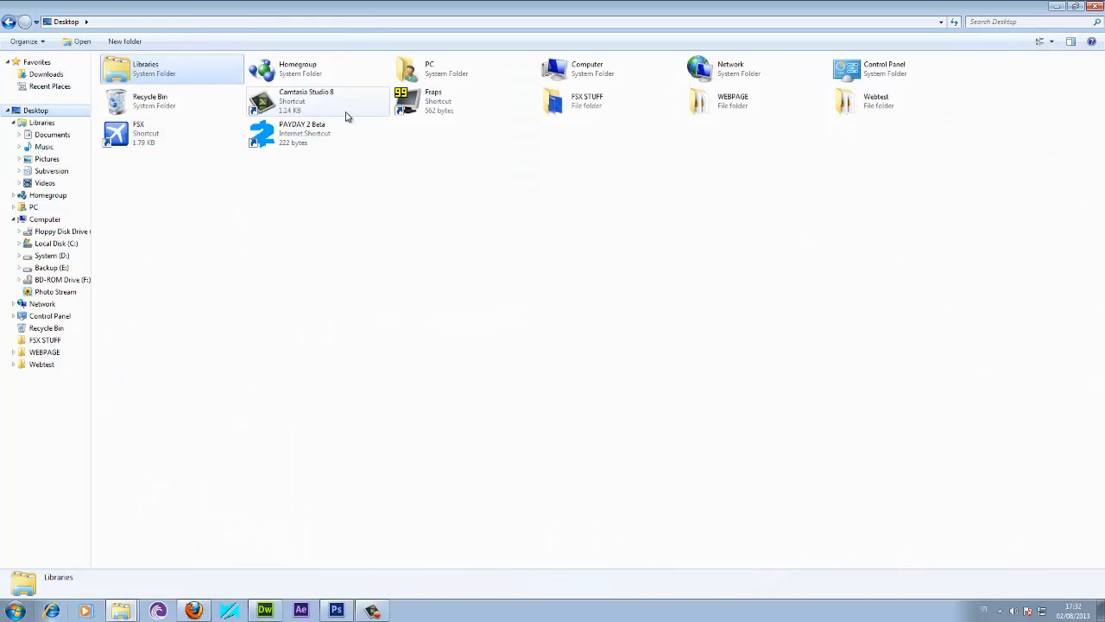
double_click(872, 103)
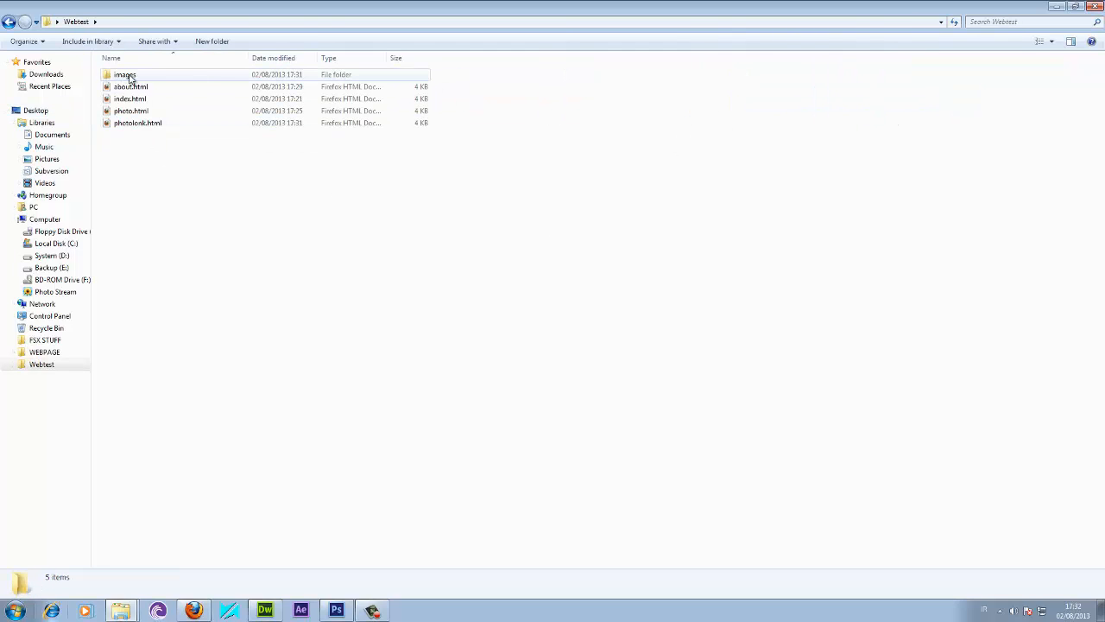
double_click(125, 75)
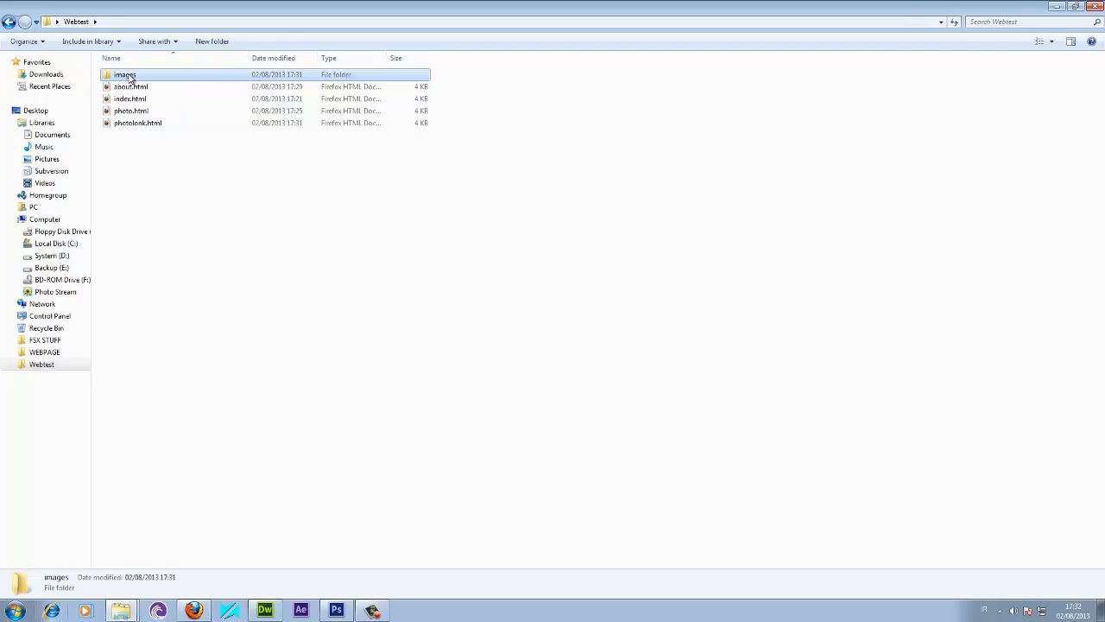
right_click(411, 474)
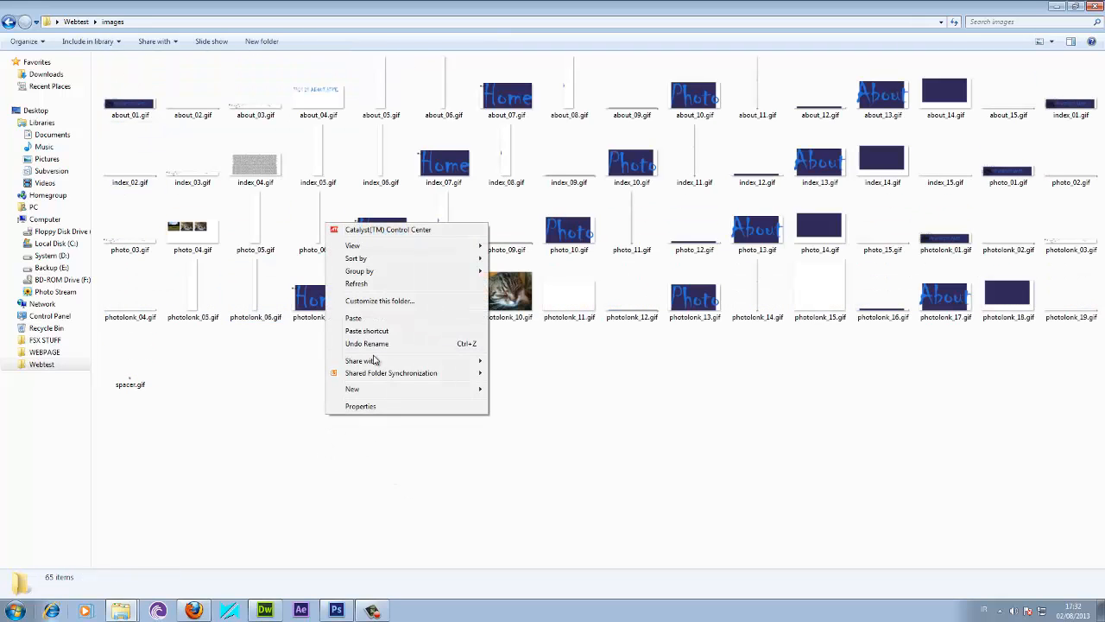
left_click(354, 318)
left_click(302, 387)
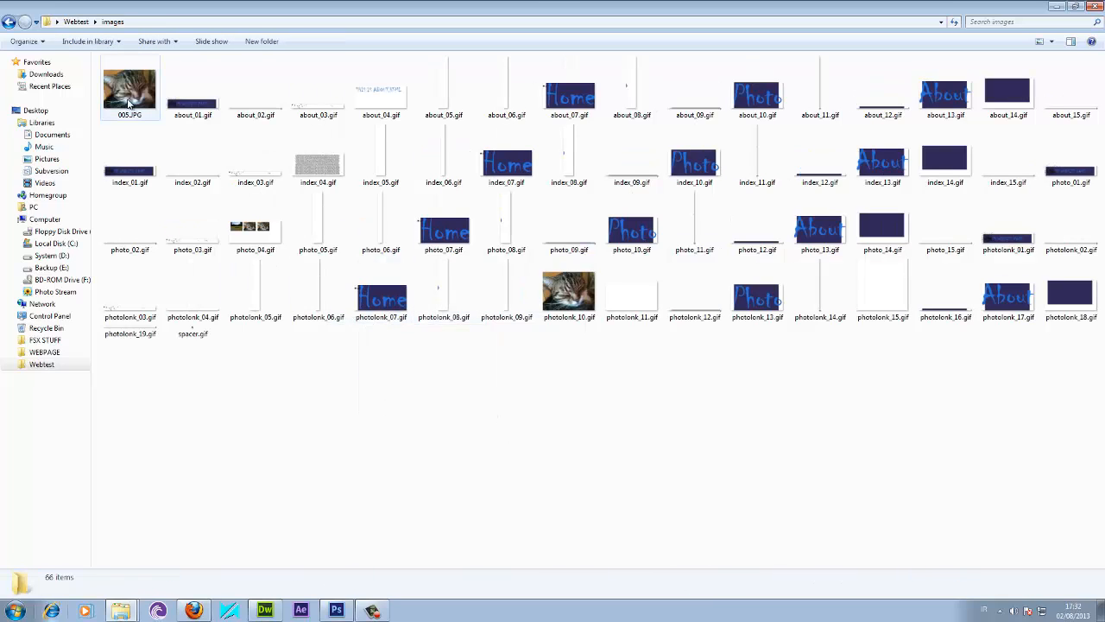
left_click(134, 93)
left_click(297, 435)
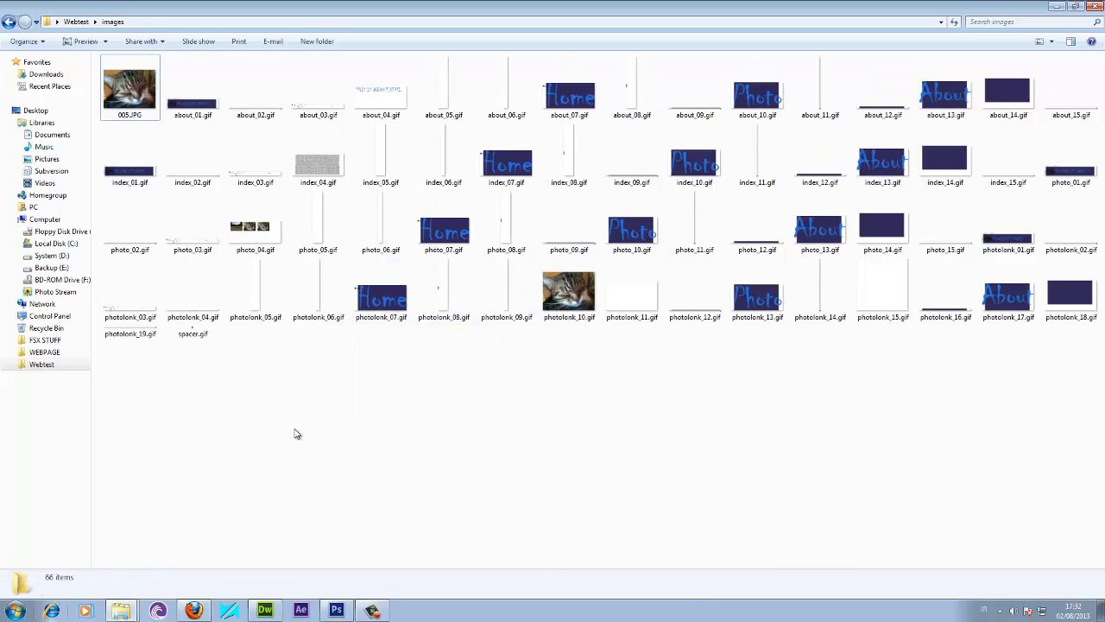
Back in Dreamweaver, link the selected cat photo to images/005.JPG.
left_click(266, 611)
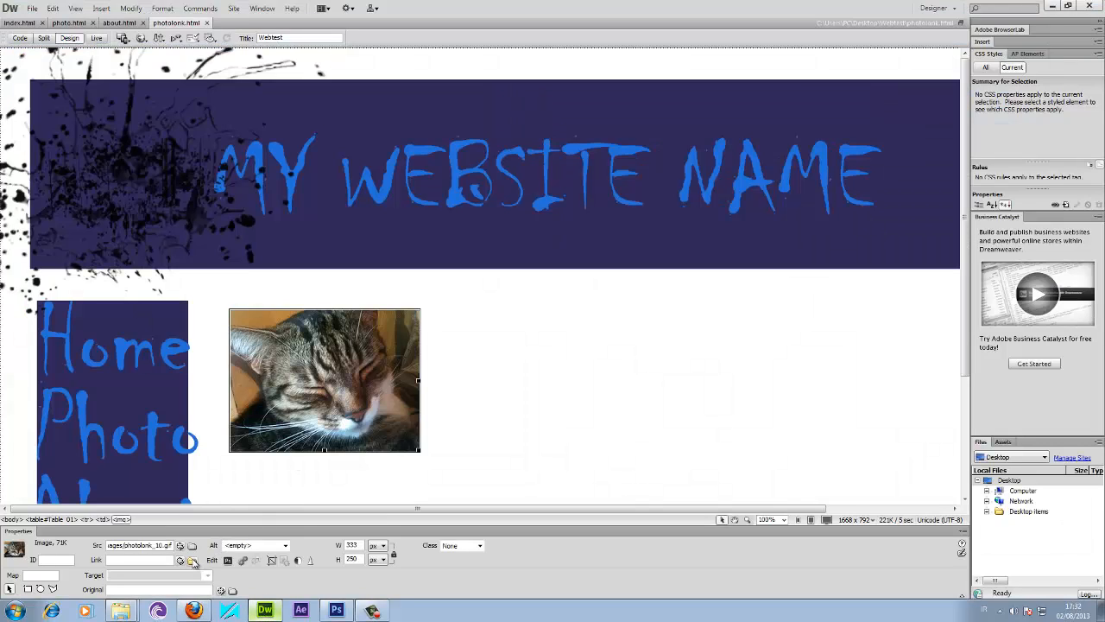
left_click(192, 561)
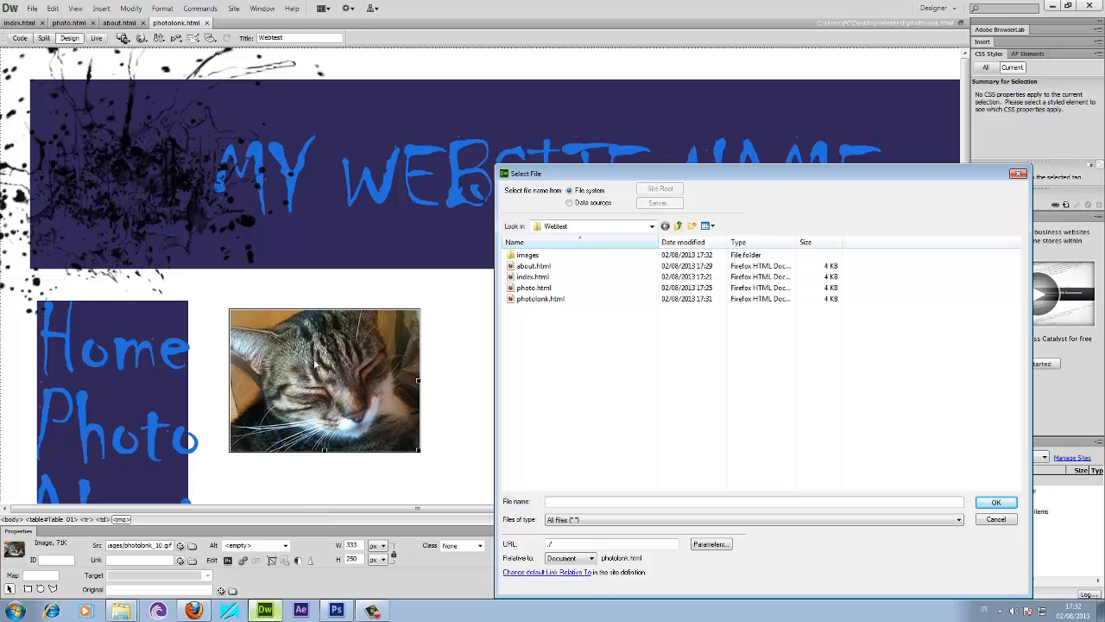
double_click(525, 254)
left_click(539, 273)
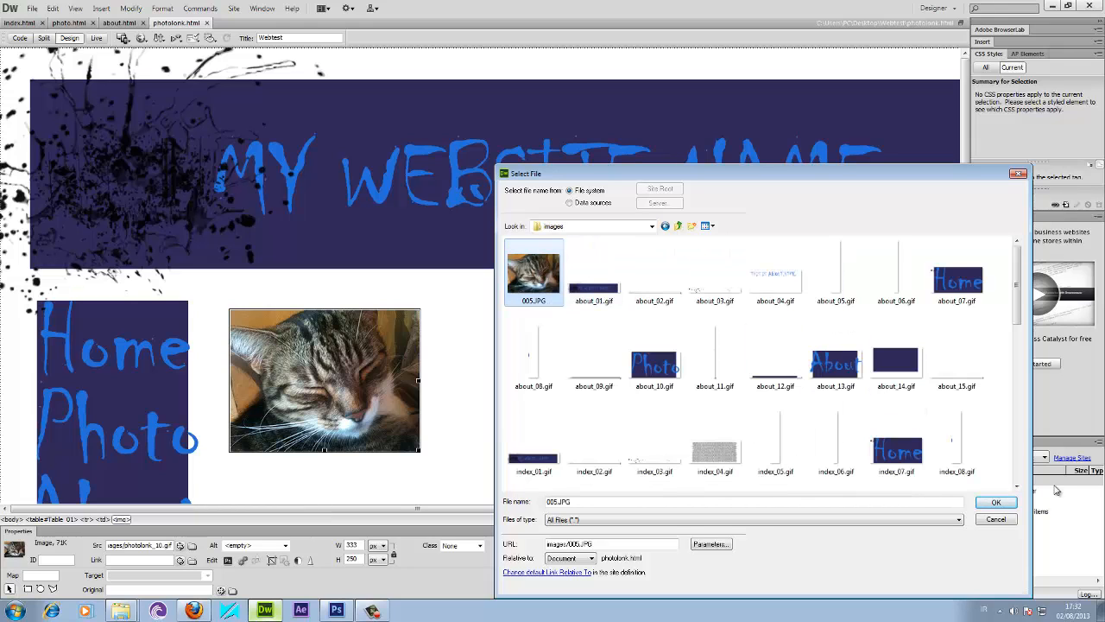
left_click(996, 502)
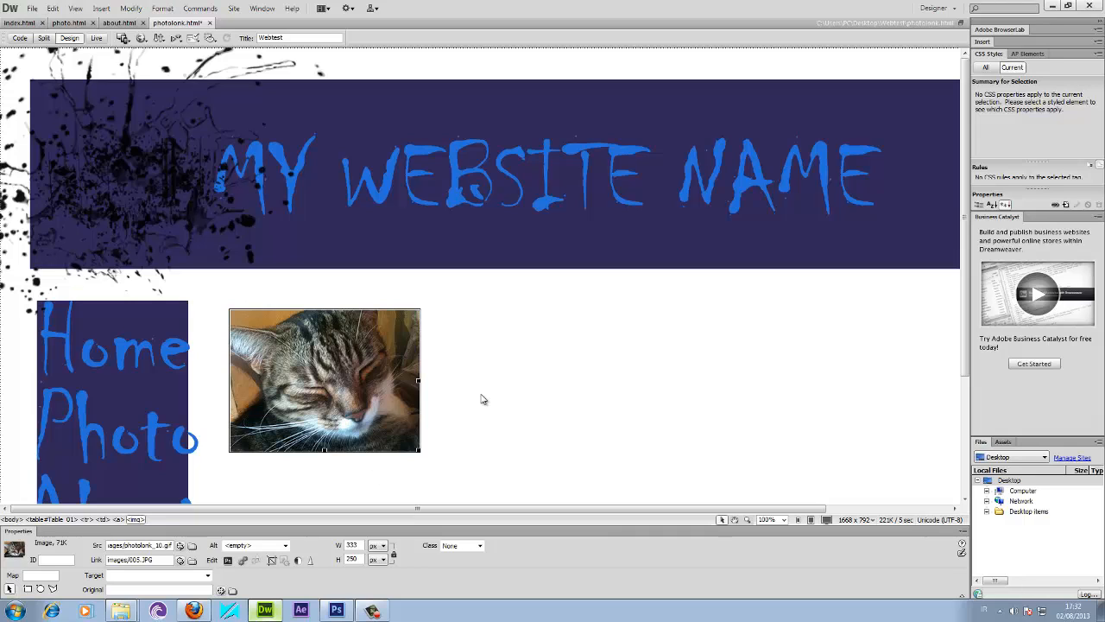
Preview photolonk.html in Firefox, saving the changes to the page.
left_click(32, 10)
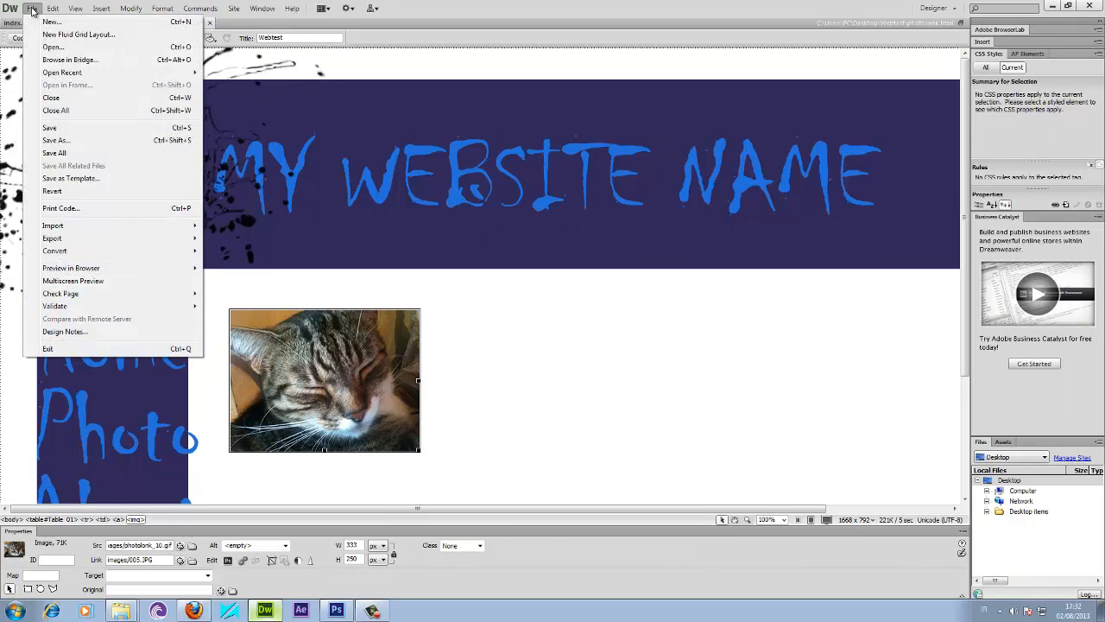
mouse_move(108, 269)
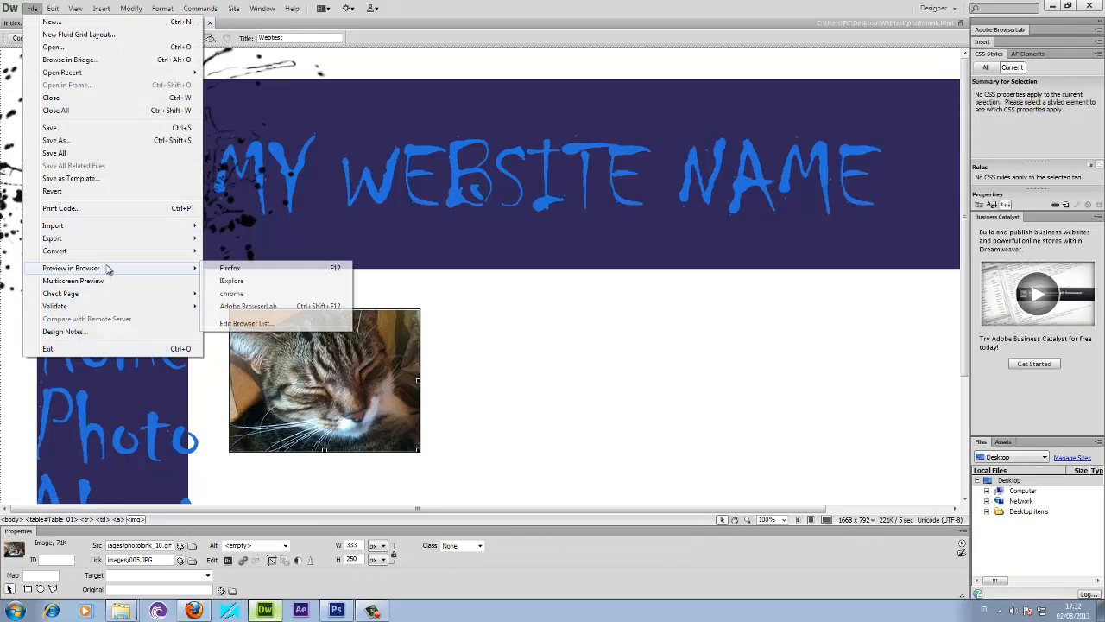
left_click(227, 270)
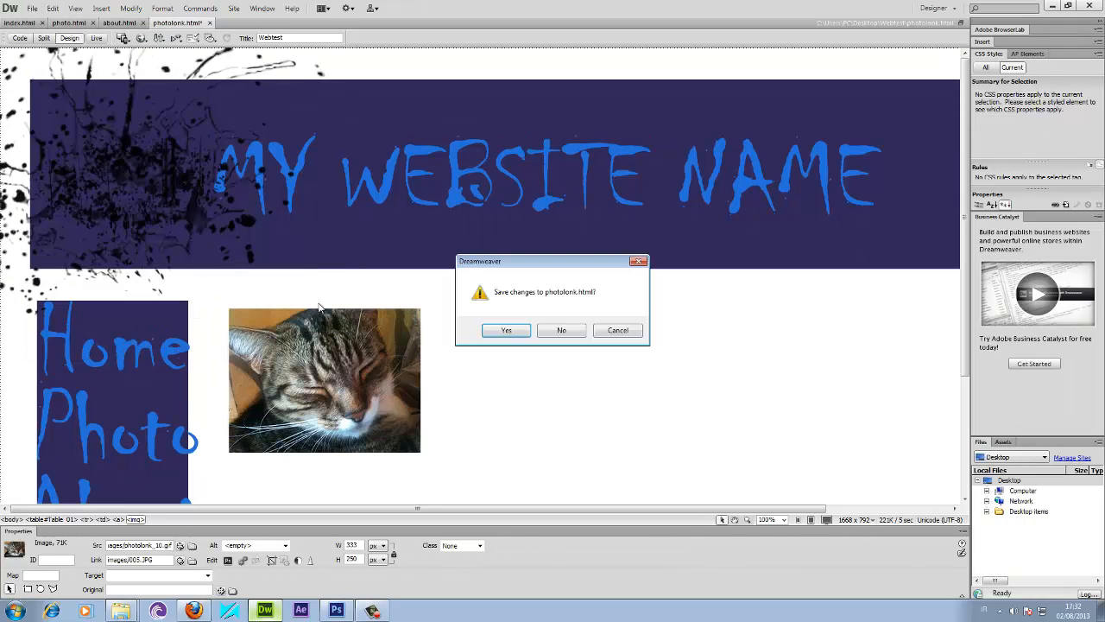
left_click(505, 331)
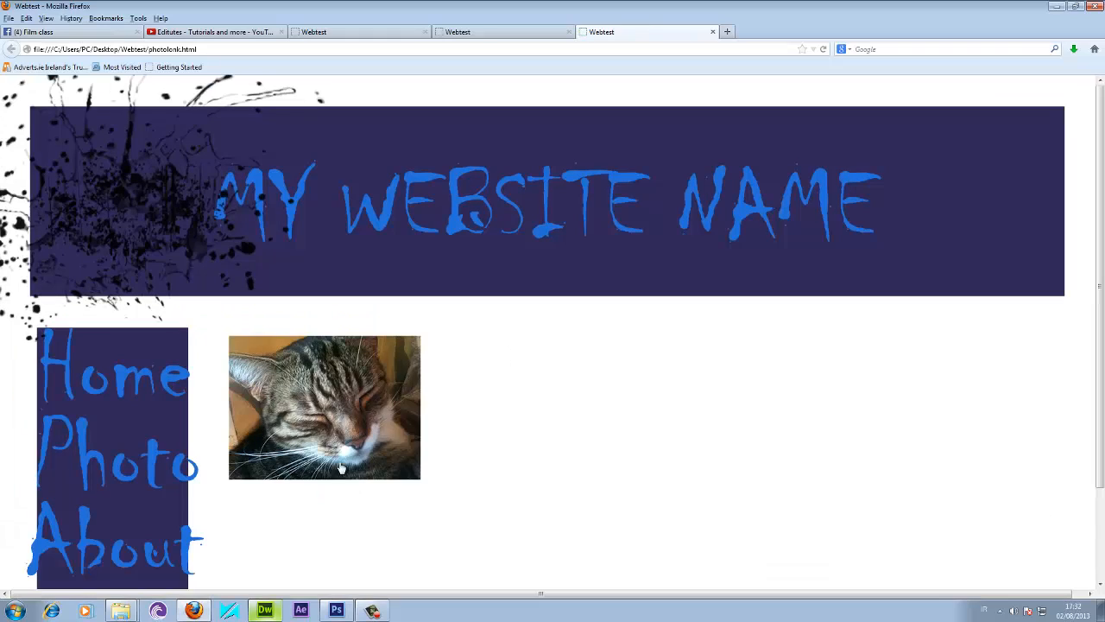
Test the cat photo's link in the browser, going back to the page and following the link again.
left_click(317, 408)
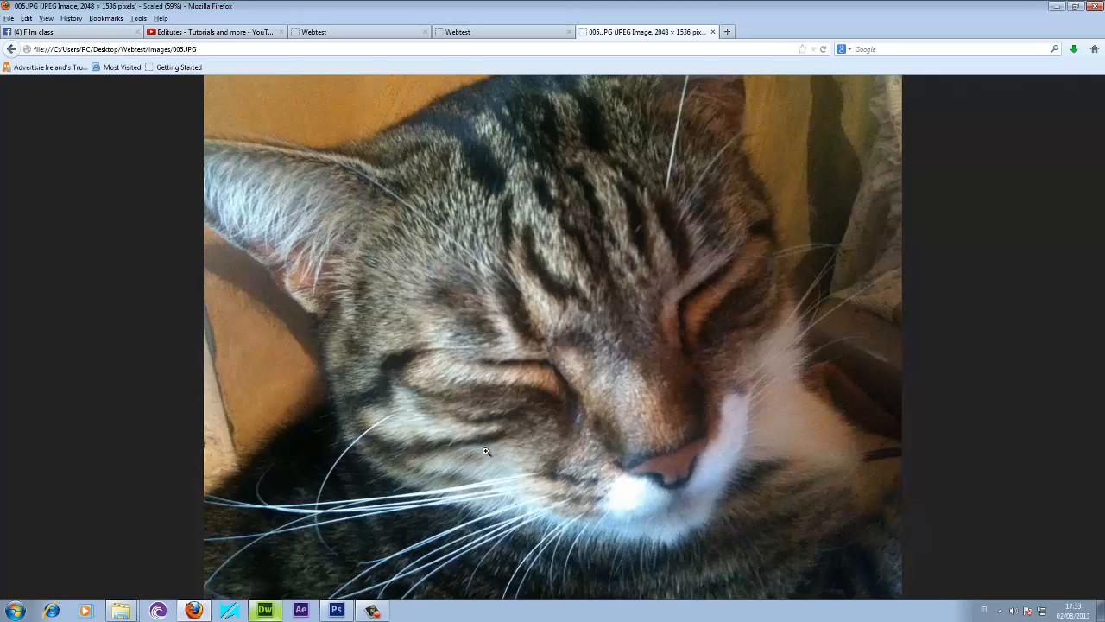
left_click(11, 48)
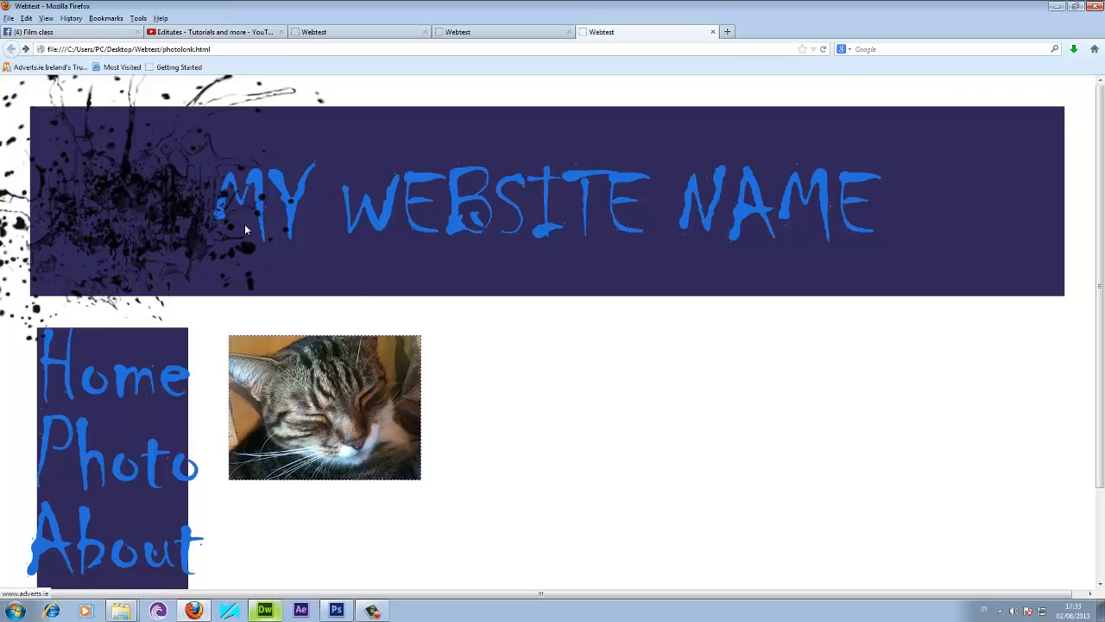
left_click(341, 412)
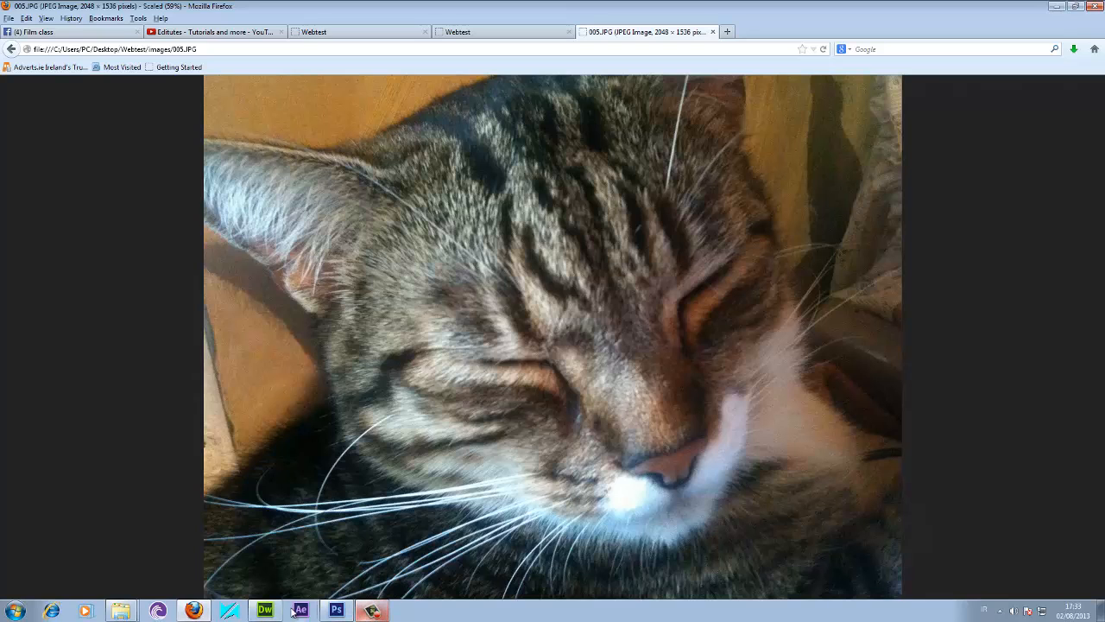
Return to Dreamweaver, close photolonk.html and save all the remaining open pages.
left_click(264, 611)
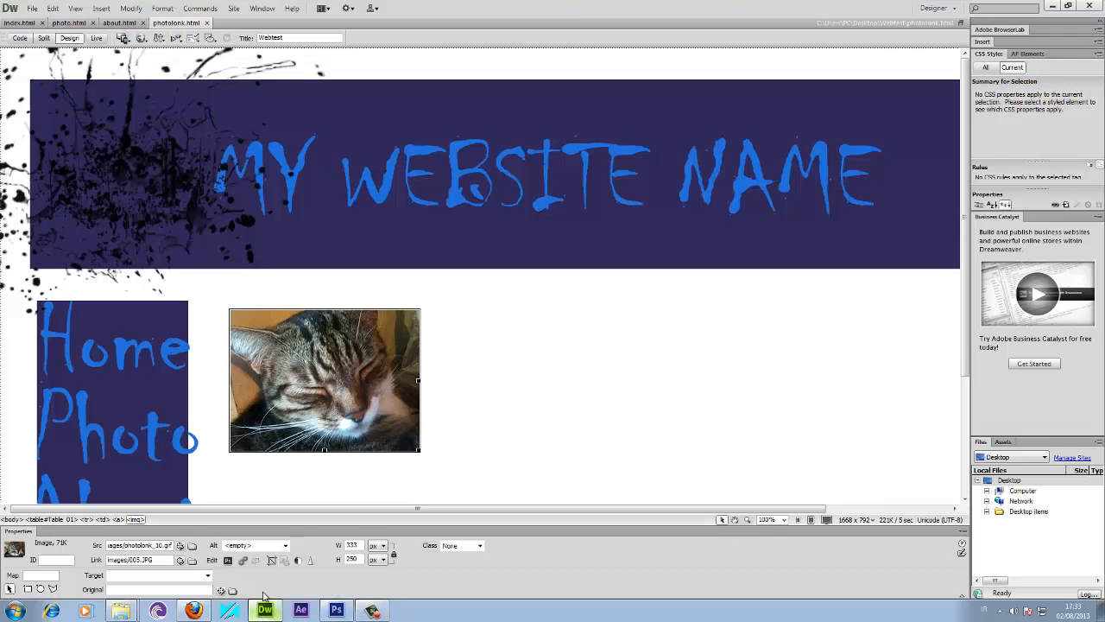
left_click(206, 23)
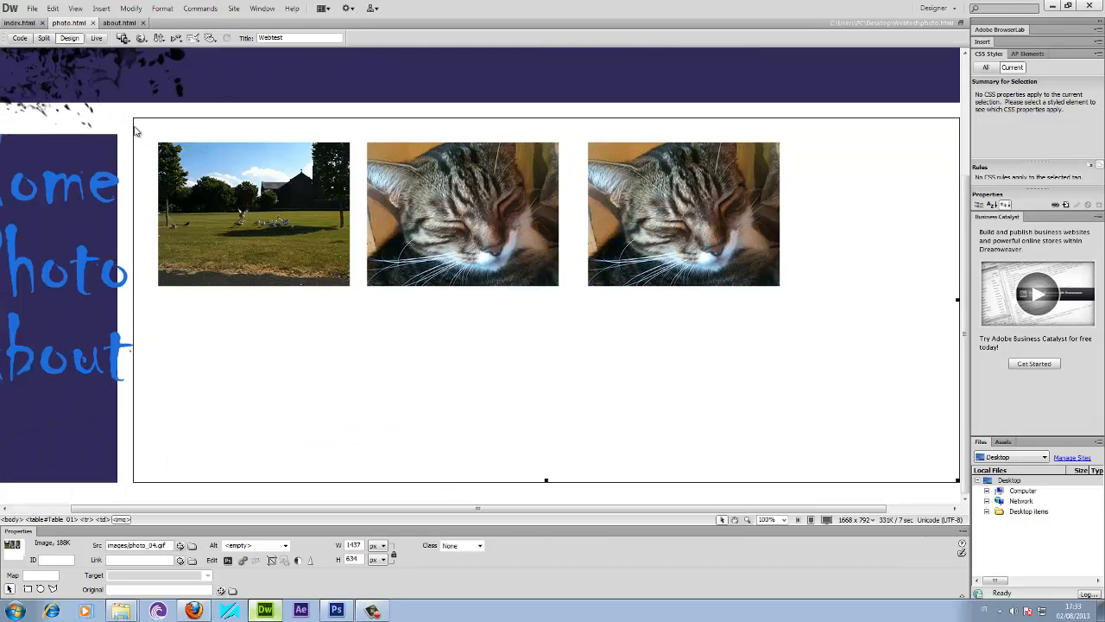
left_click(32, 9)
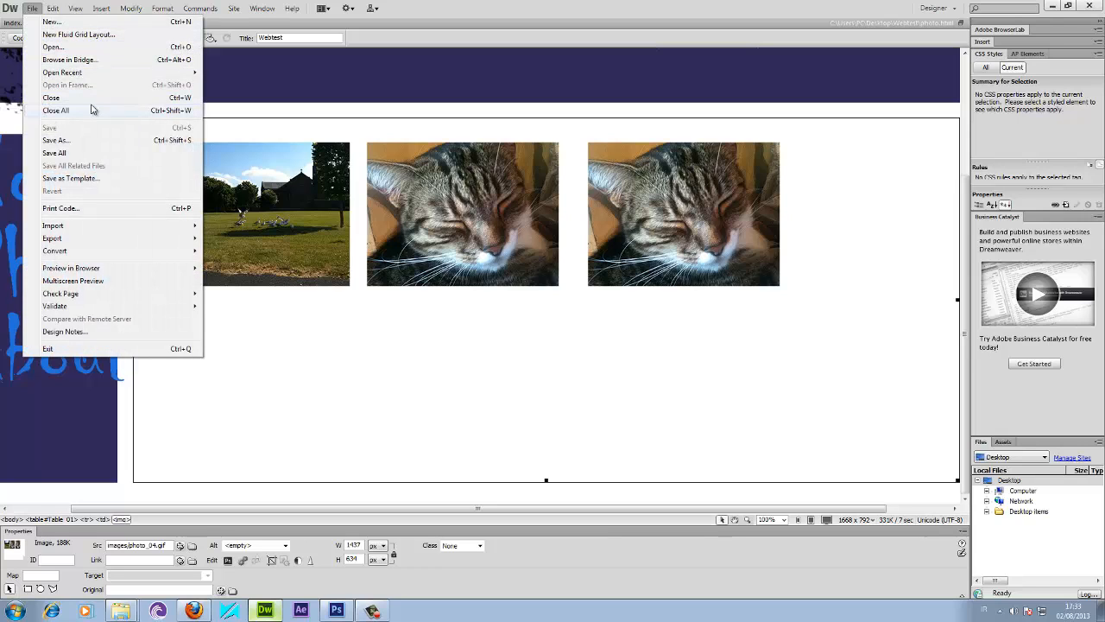
left_click(75, 153)
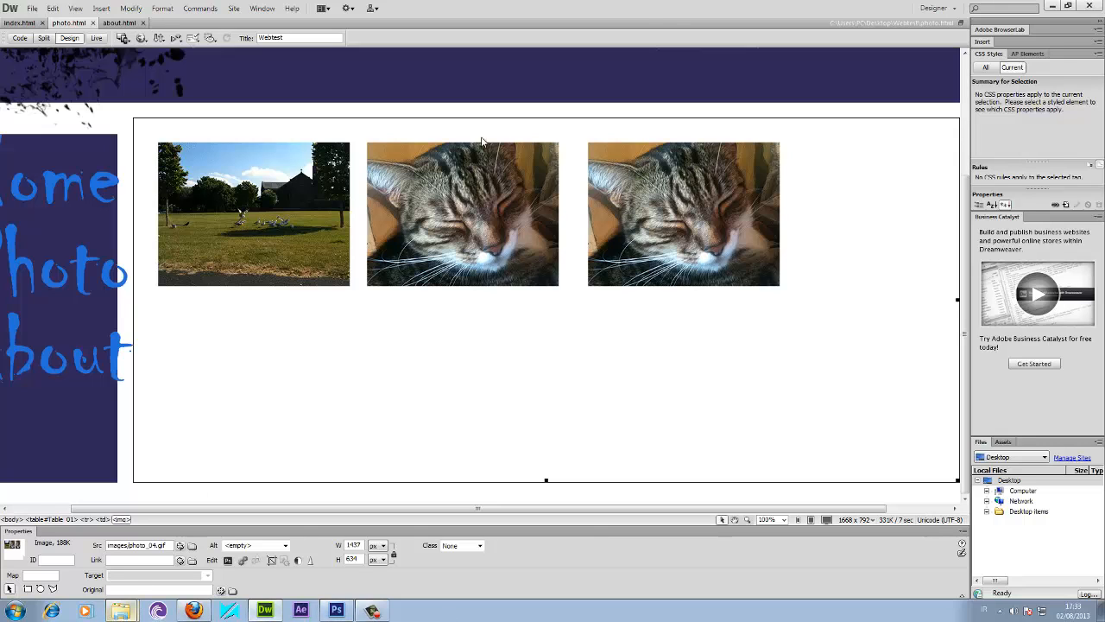
Switch to Windows Explorer and view the contents of the images folder and its parent Webtest folder.
mouse_move(127, 615)
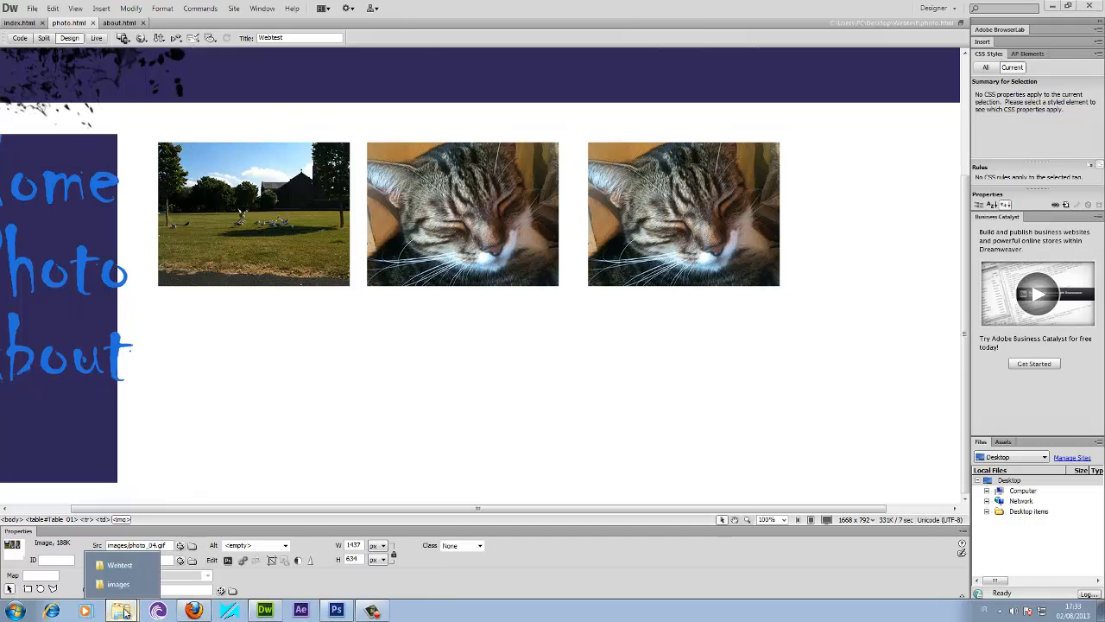
left_click(115, 587)
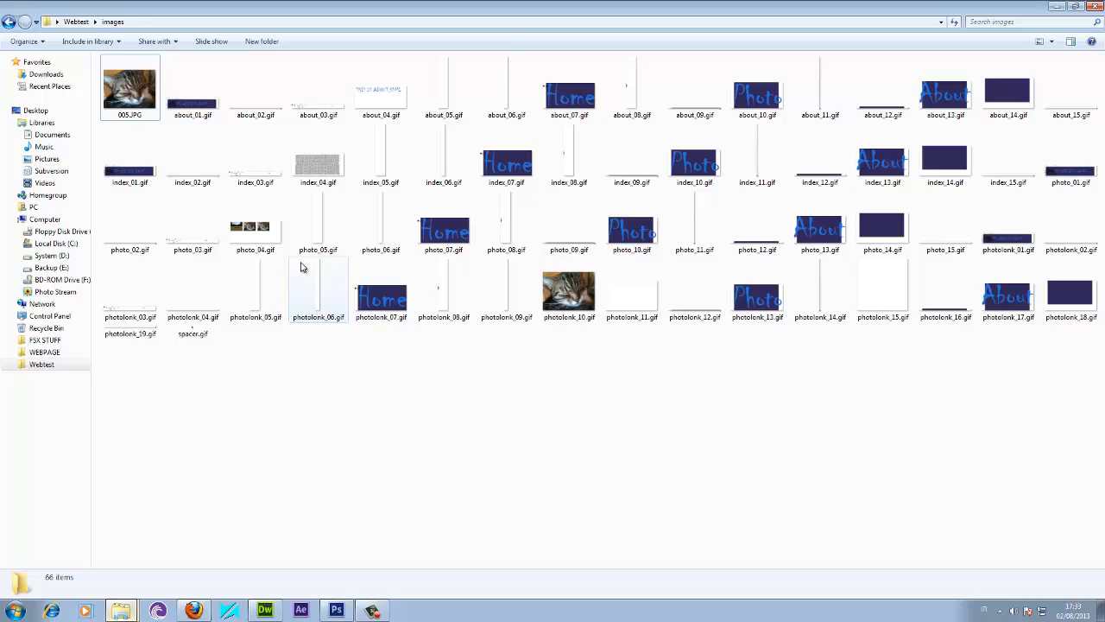
left_click(9, 21)
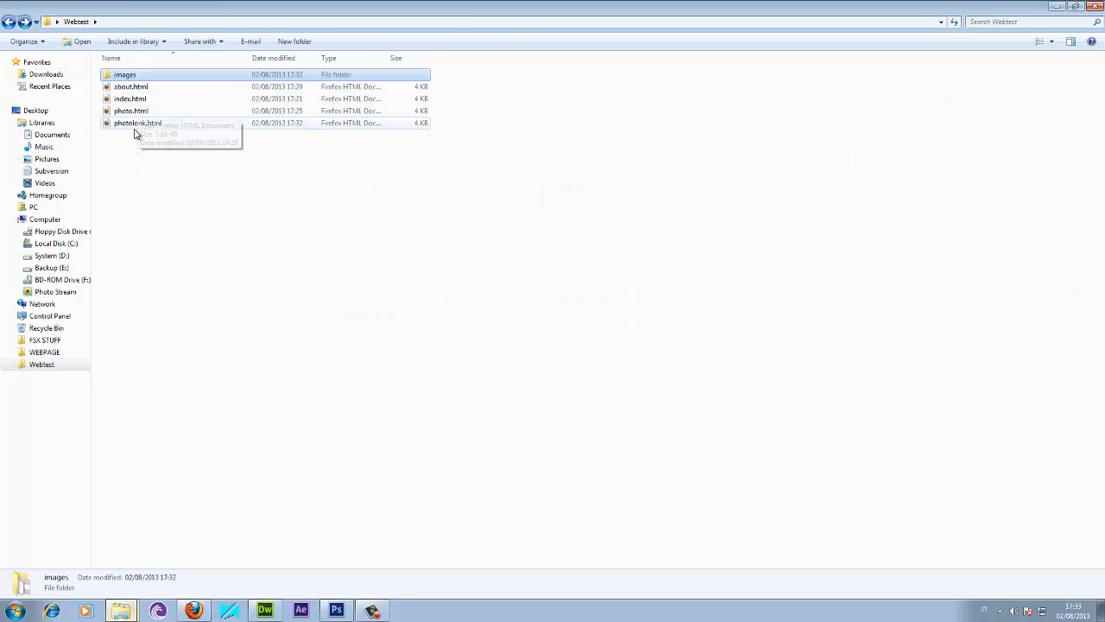
Go through the site's pages in the Webtest folder: photolonk.html, photo.html, index.html and about.html.
left_click(139, 123)
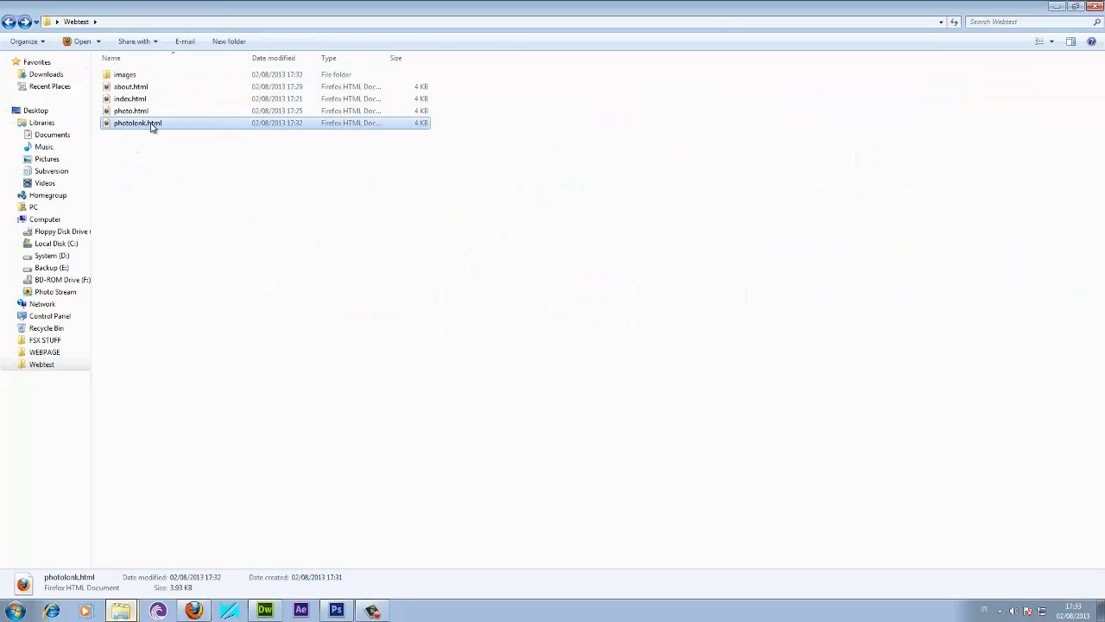
mouse_move(371, 611)
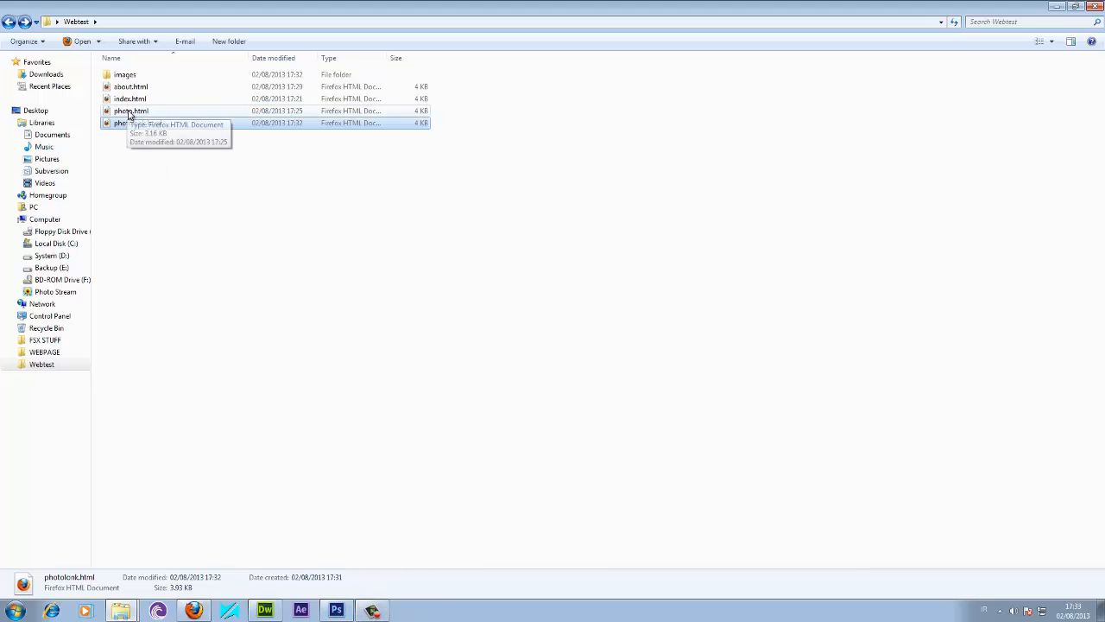
left_click(128, 113)
left_click(128, 100)
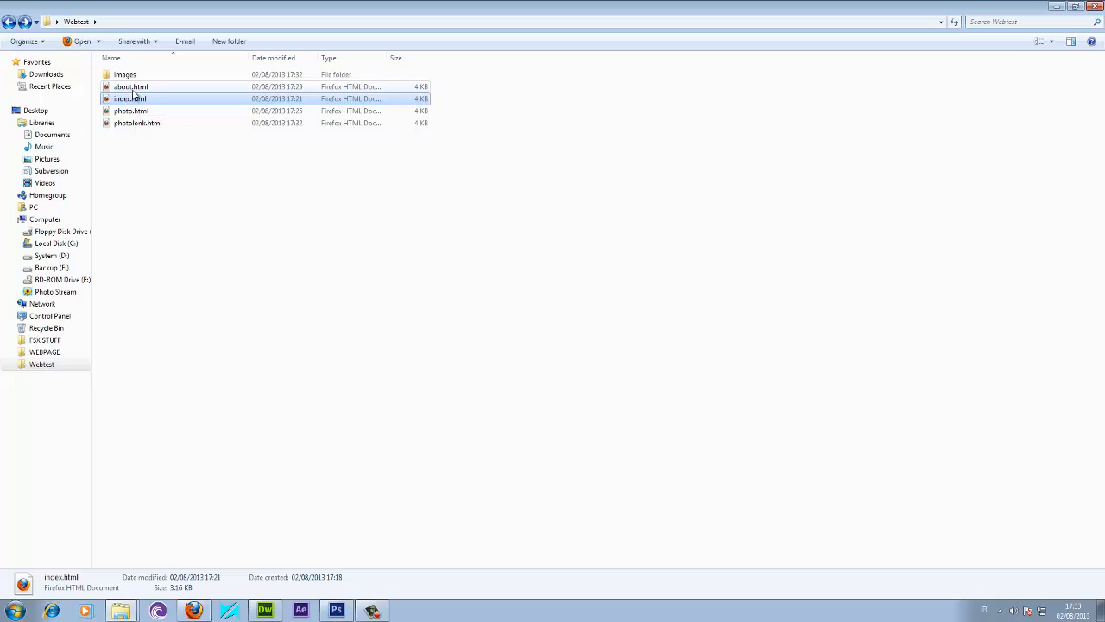
left_click(134, 88)
left_click(184, 254)
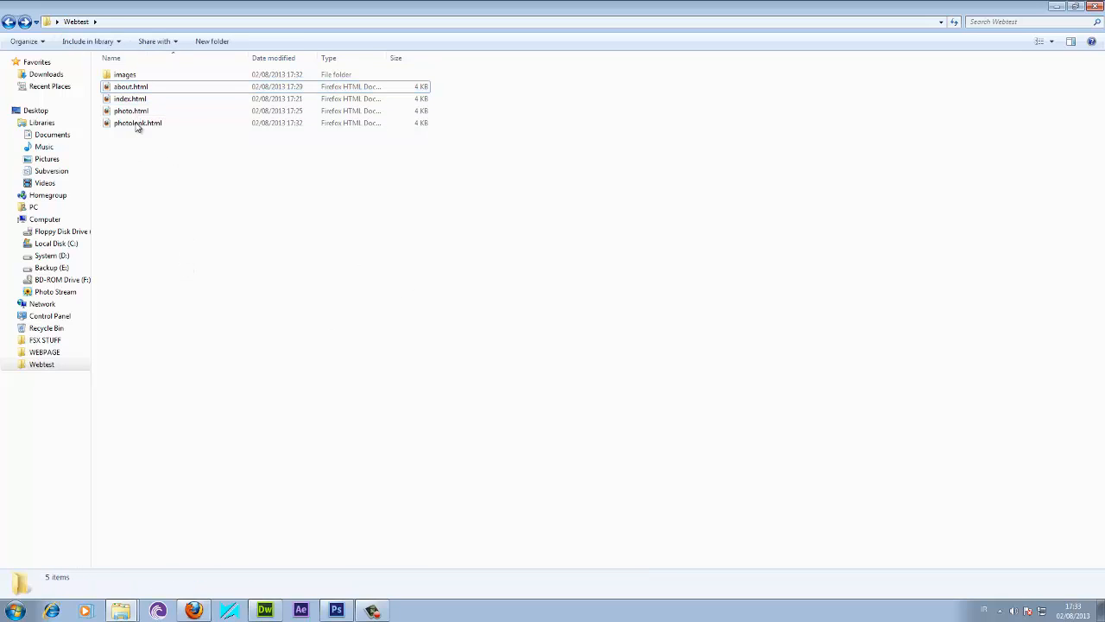
Minimize all open windows and create a new folder named ROOT on the desktop.
left_click(1057, 6)
left_click(1052, 6)
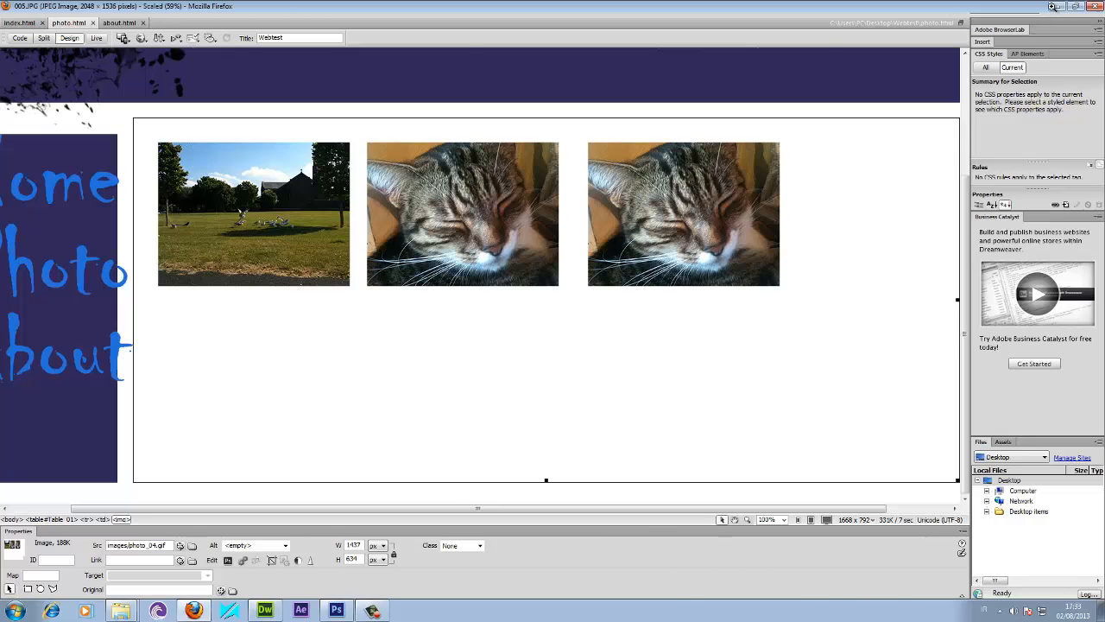
left_click(1055, 6)
left_click(1057, 7)
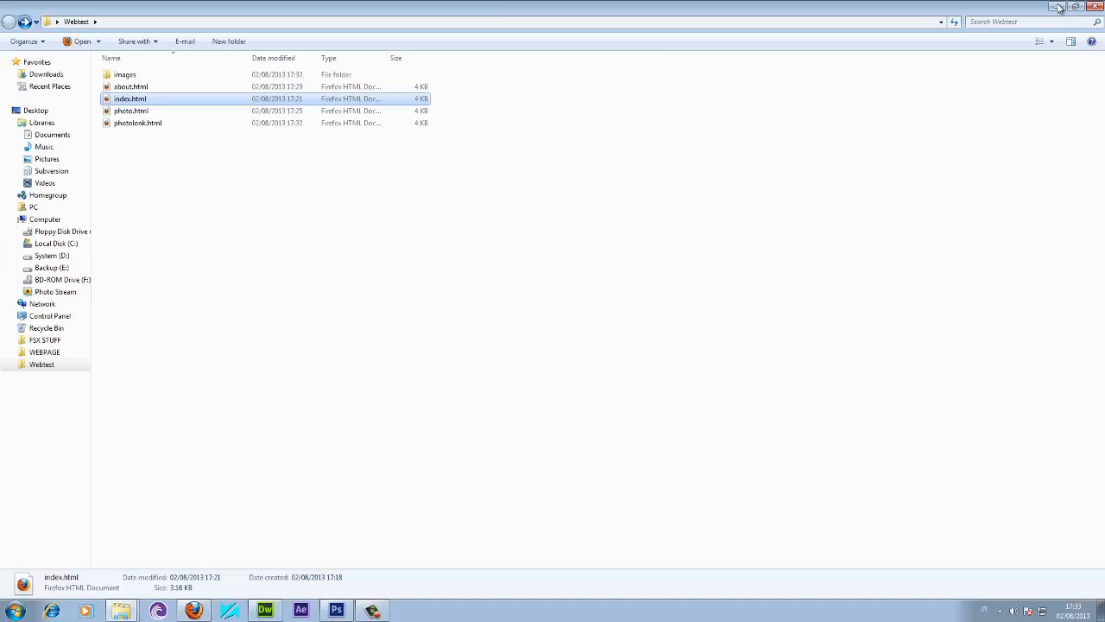
left_click(1058, 7)
right_click(311, 223)
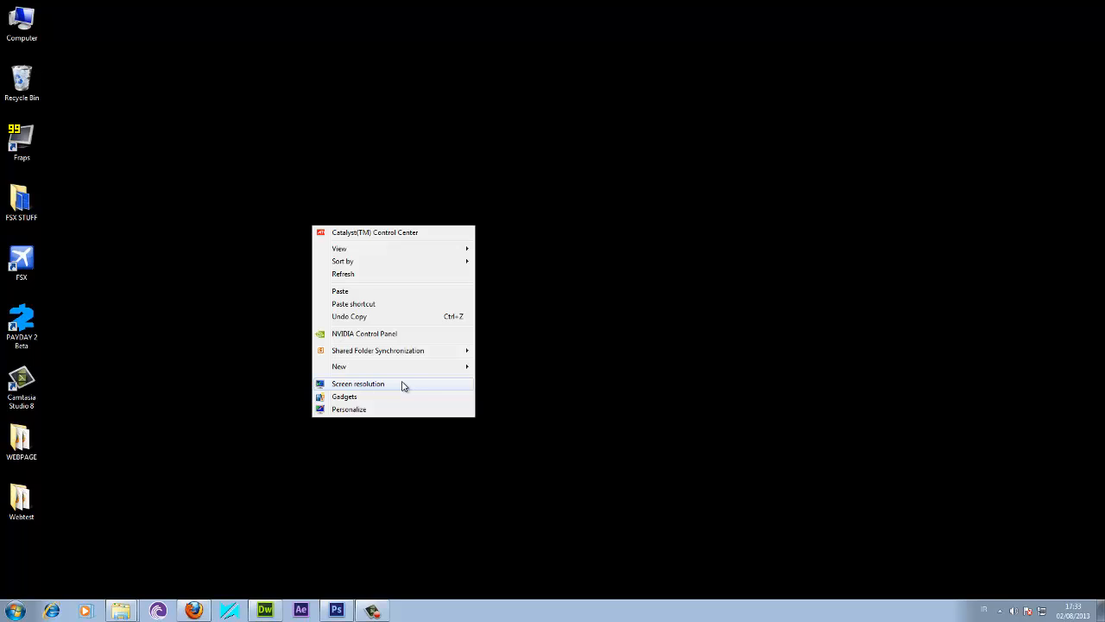
mouse_move(389, 369)
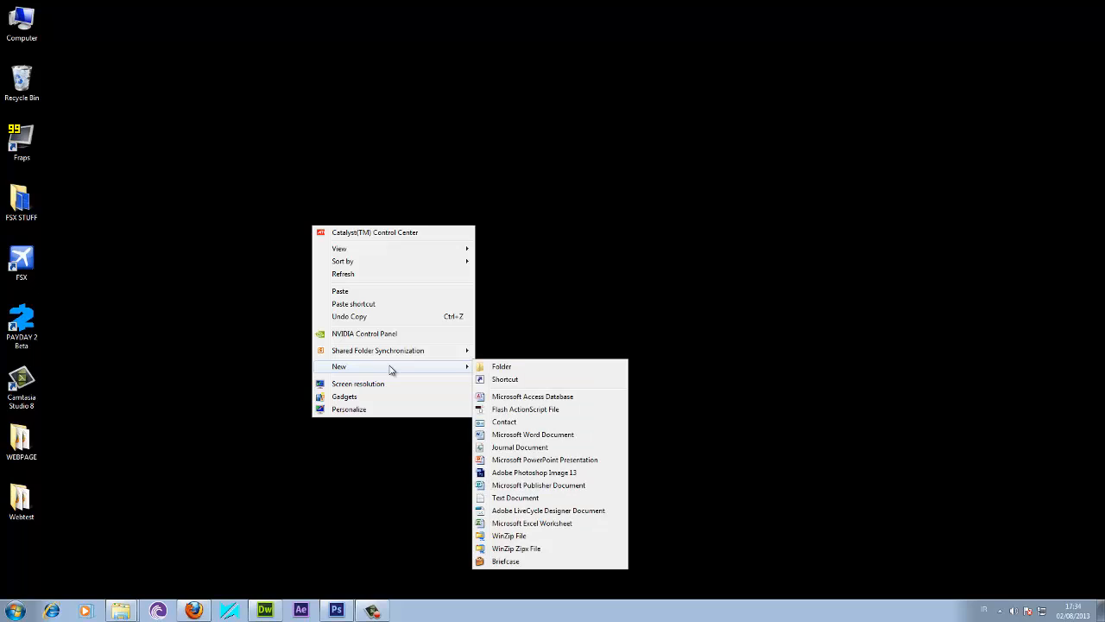
left_click(510, 369)
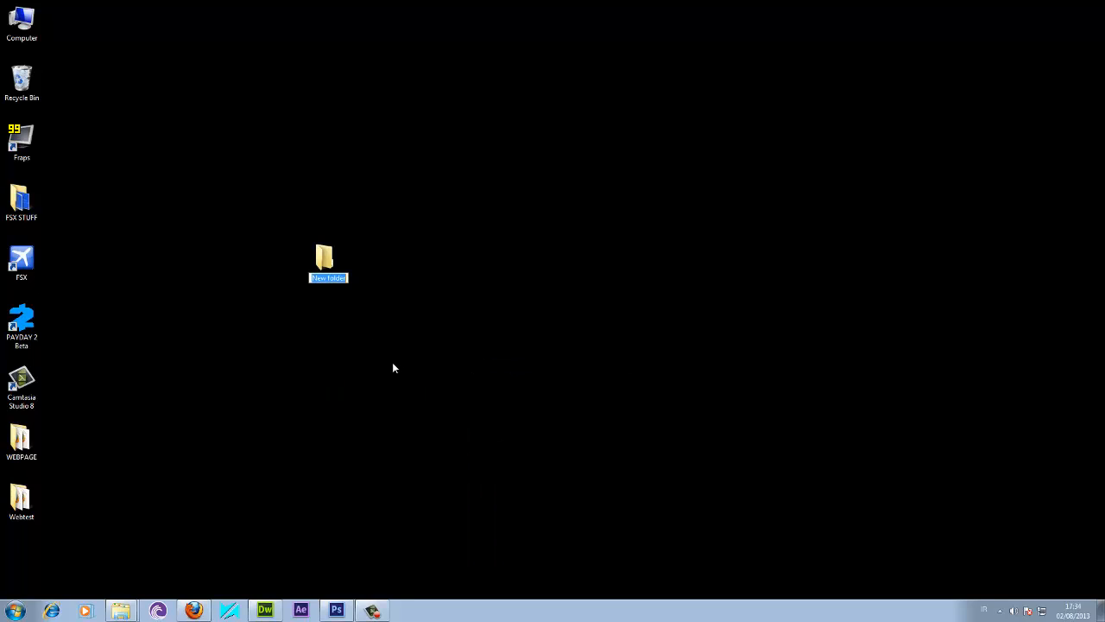
type("ROOT")
key("Return")
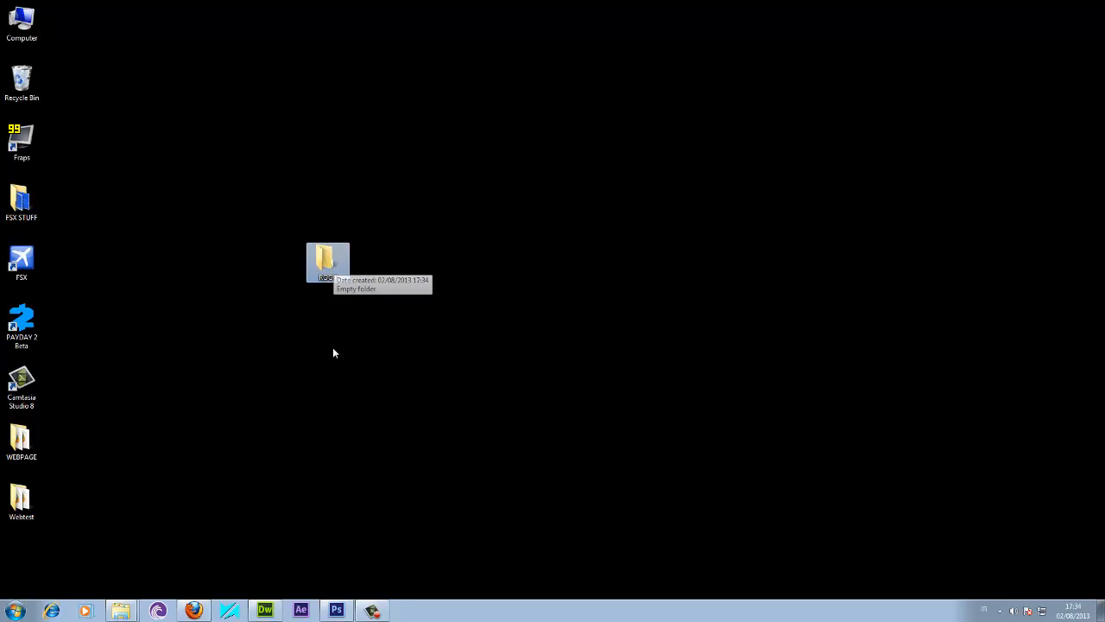
Open the ROOT folder, and copy the images folder, about.html, index.html and photo.html from the Webtest folder.
double_click(331, 262)
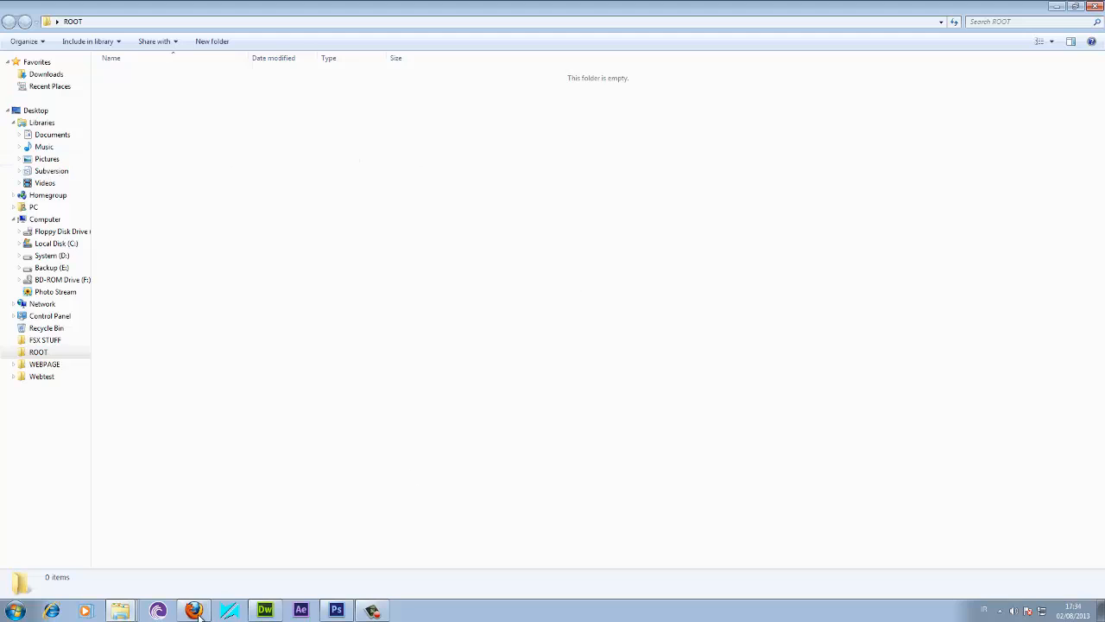
mouse_move(198, 613)
mouse_move(120, 611)
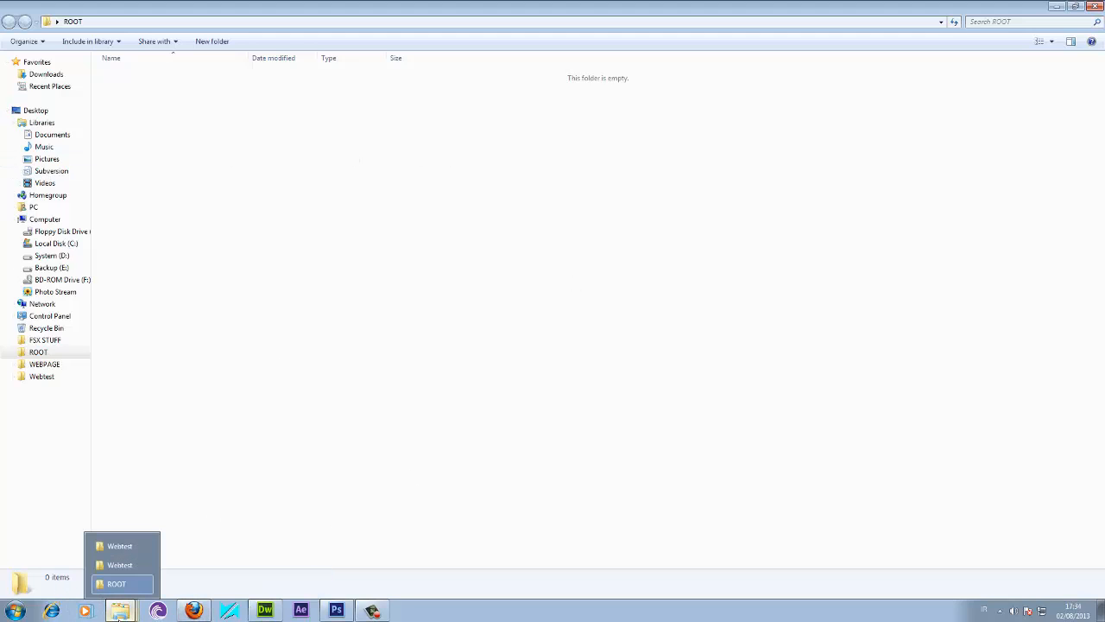
left_click(120, 566)
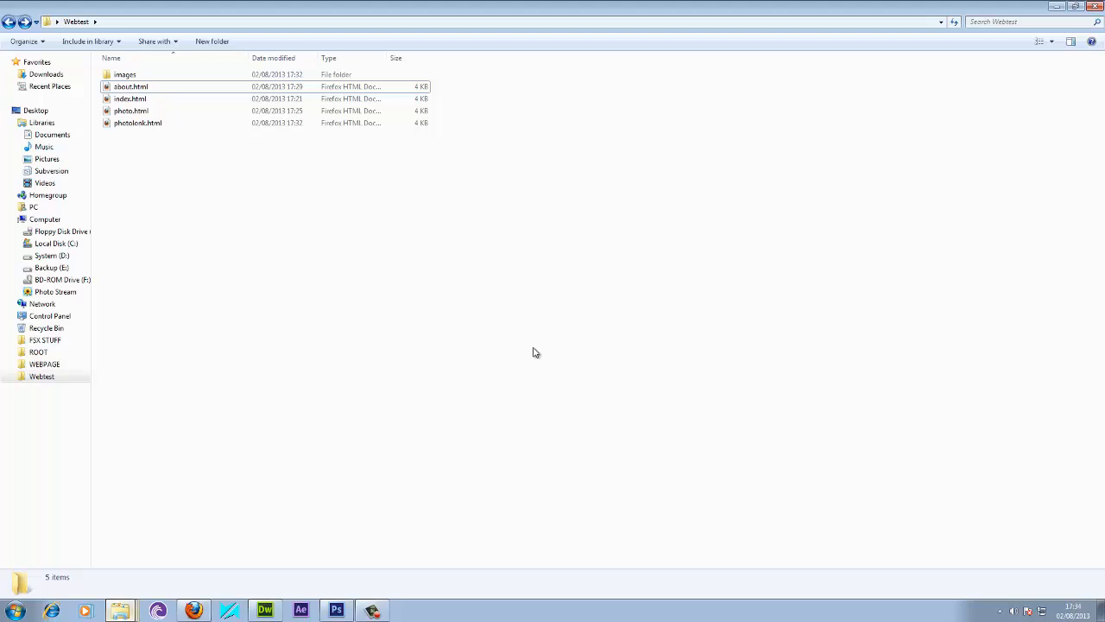
left_click(129, 124)
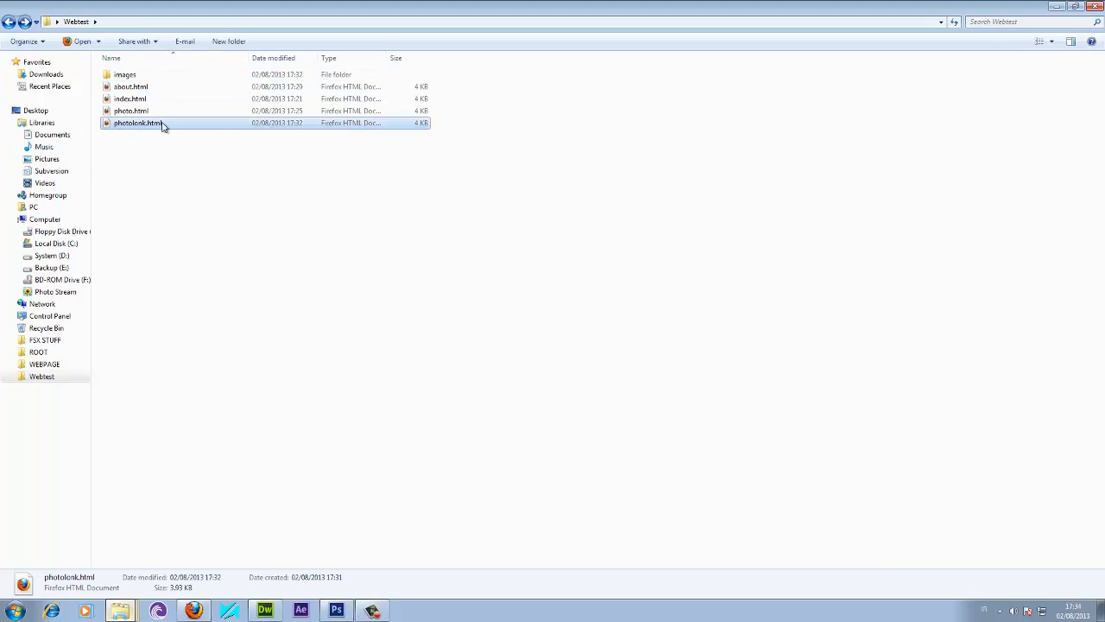
left_click(130, 112)
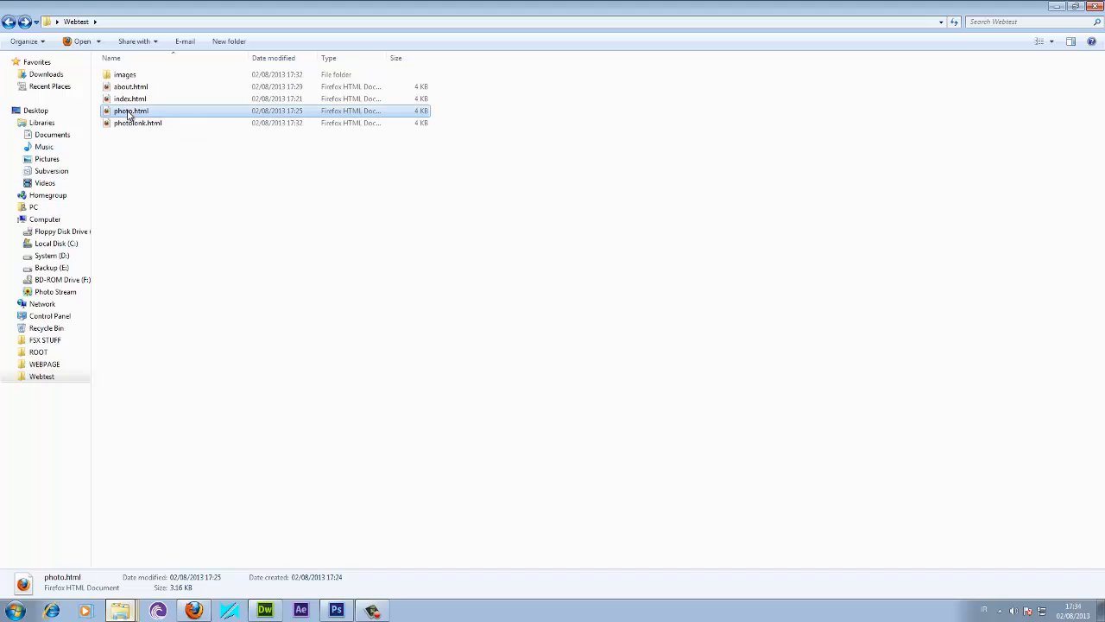
left_click(129, 100, "ctrl")
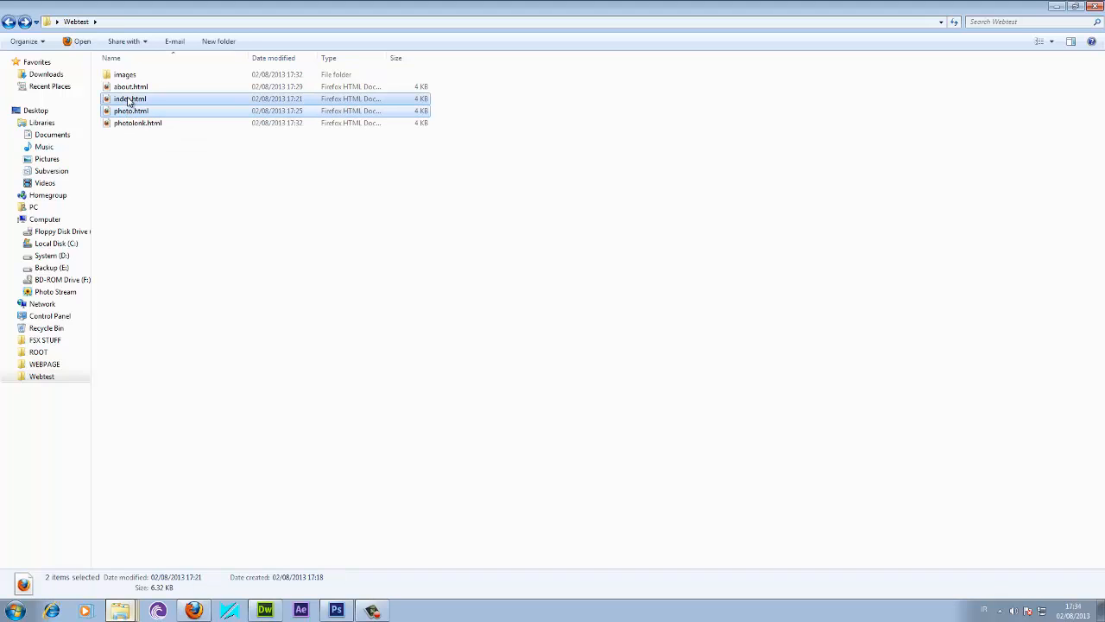
left_click(129, 88, "ctrl")
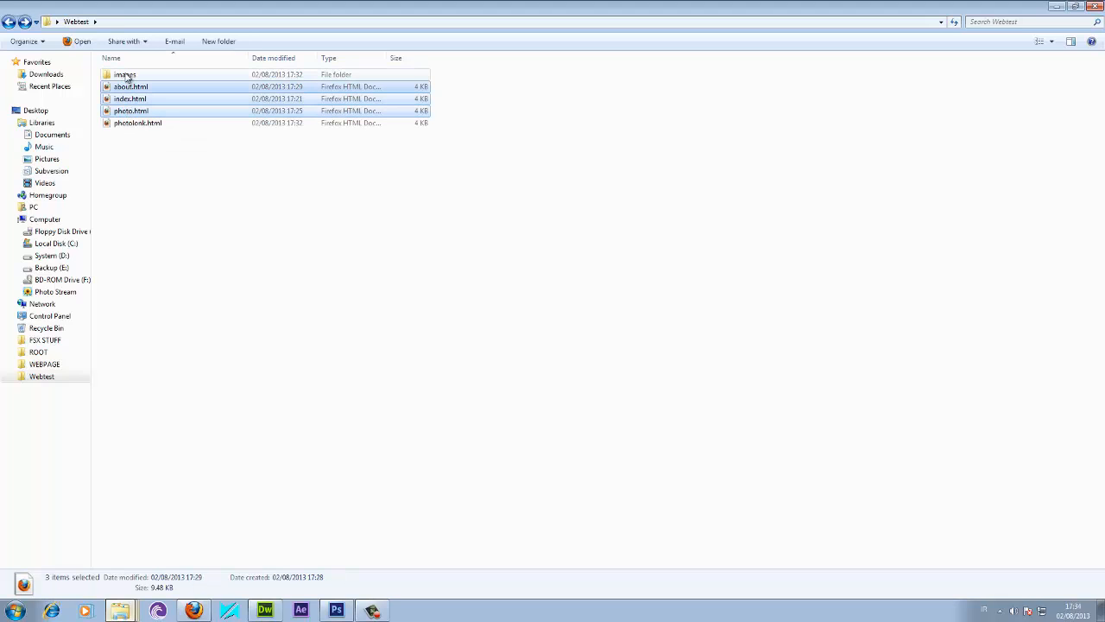
left_click(131, 76, "ctrl")
right_click(139, 111)
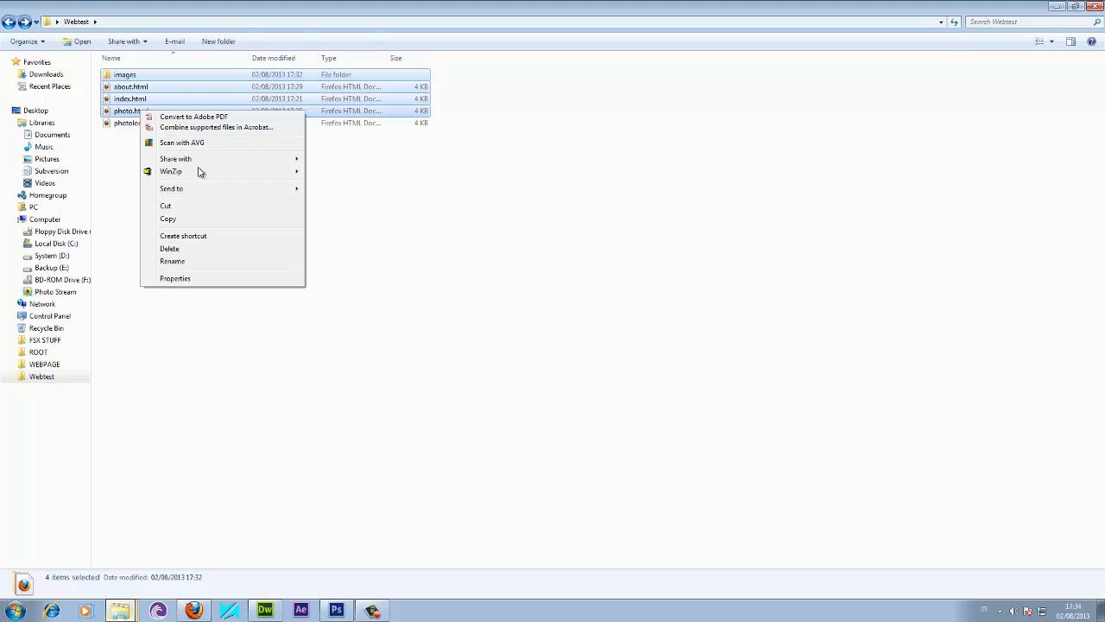
left_click(168, 219)
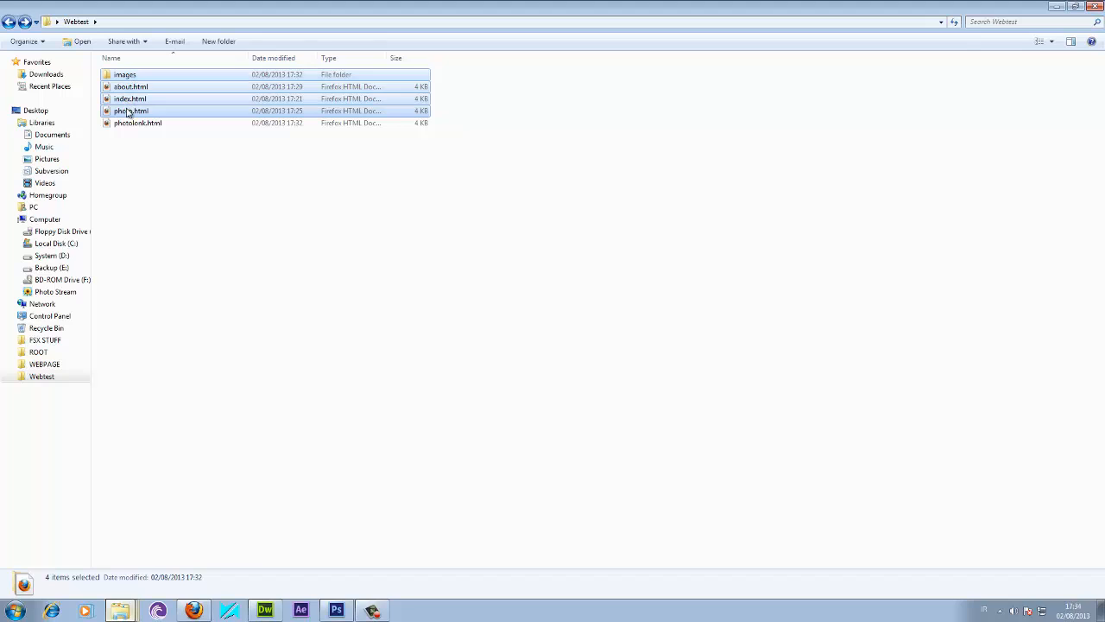
Paste the copied images folder and HTML pages into the ROOT folder.
left_click(124, 612)
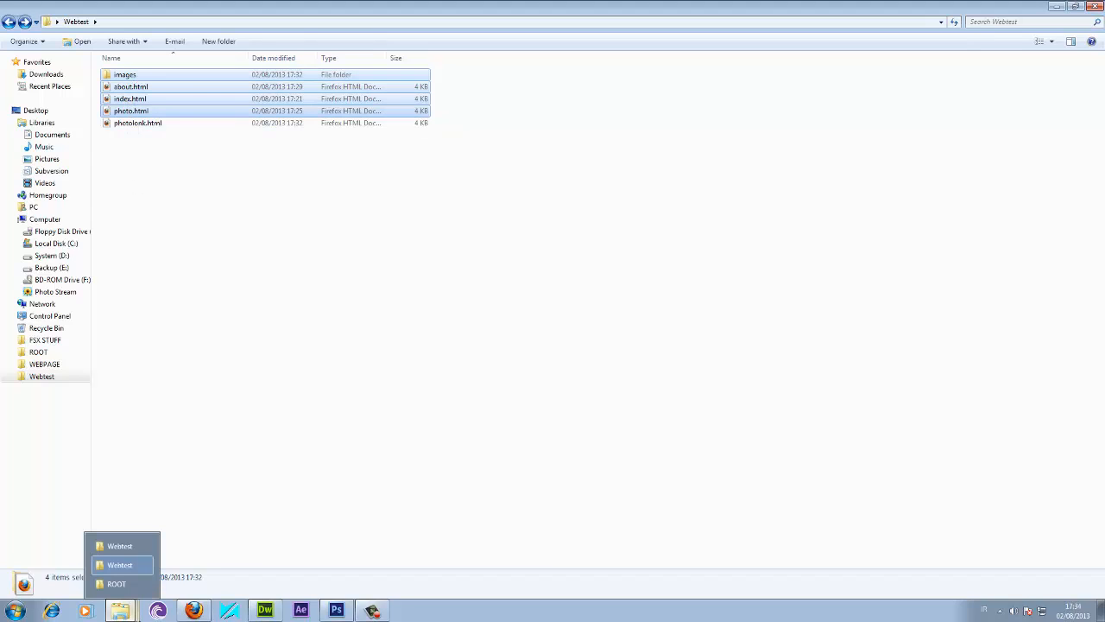
left_click(116, 584)
right_click(274, 283)
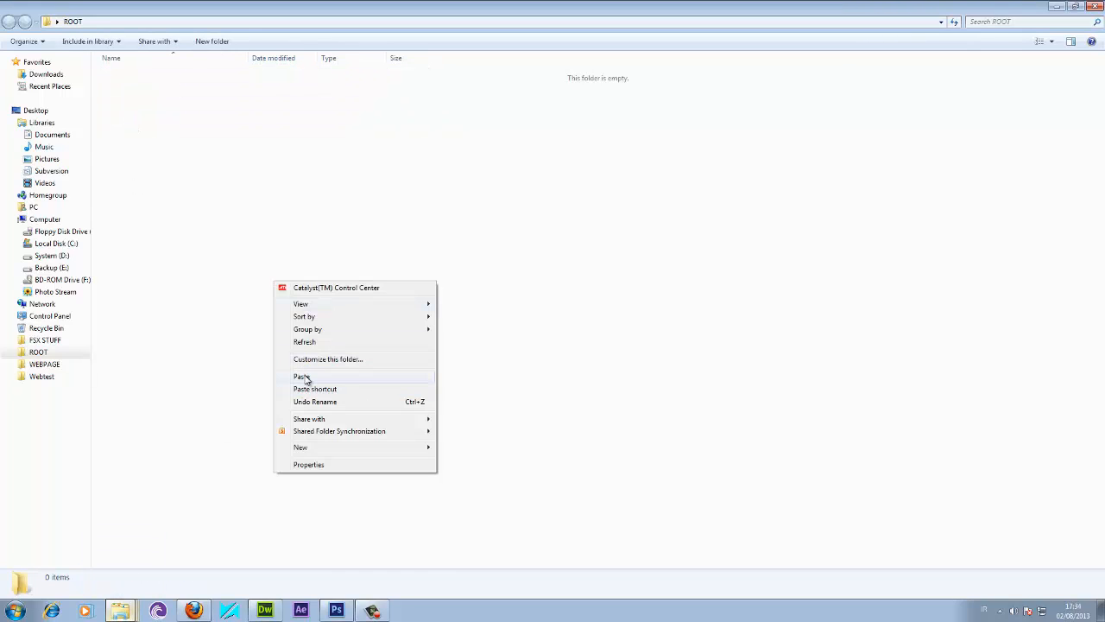
left_click(304, 377)
left_click(232, 233)
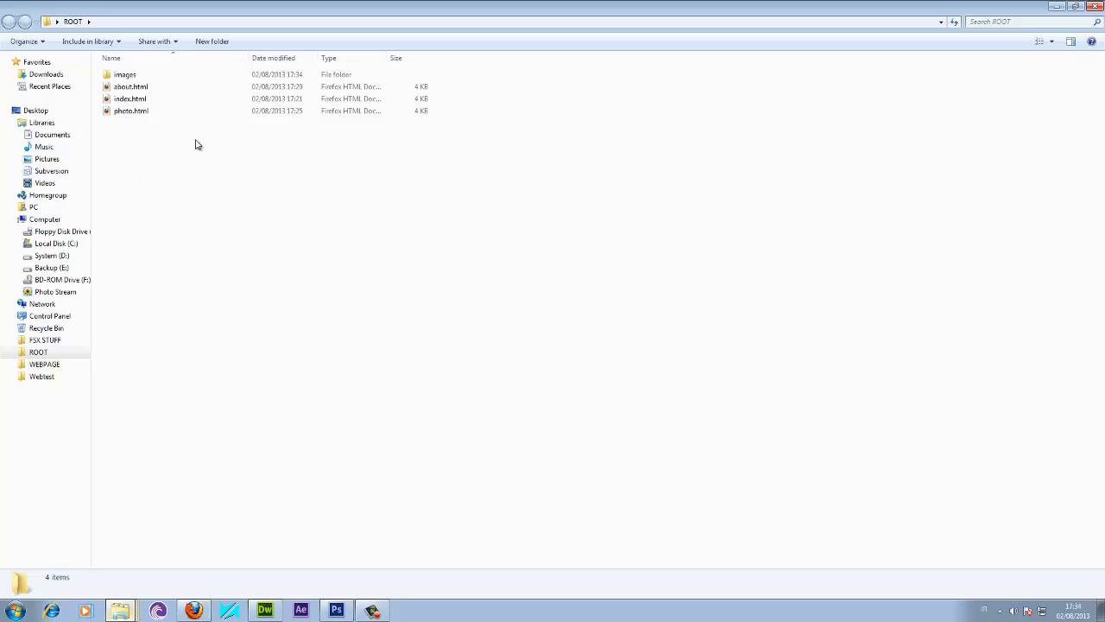
Open index.html from the ROOT folder in Firefox and look over the whole home page.
left_click(131, 100)
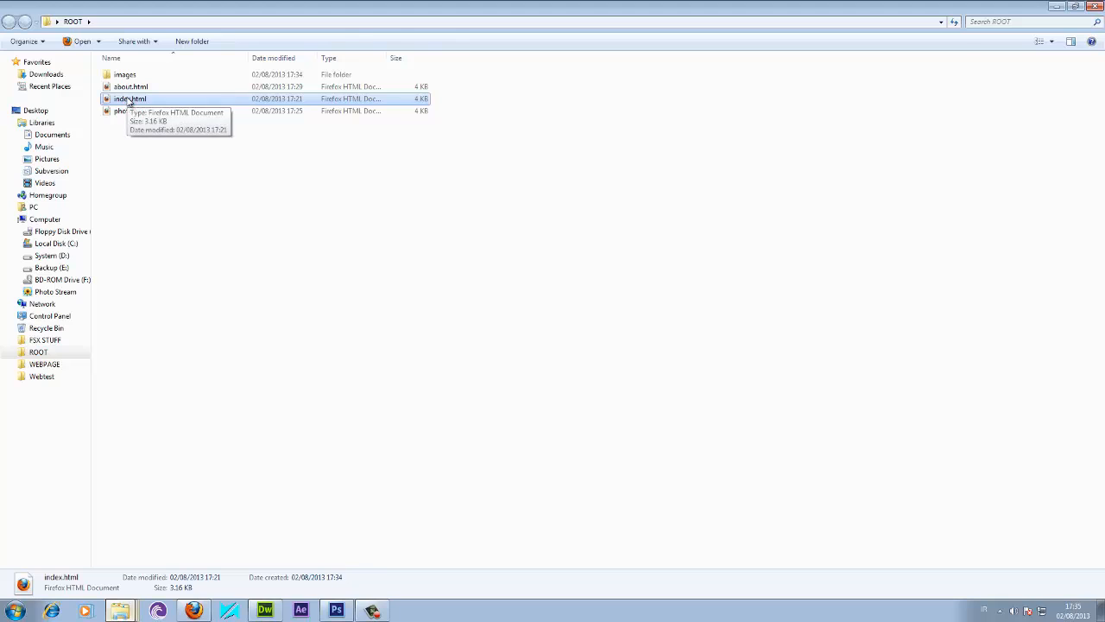
double_click(130, 100)
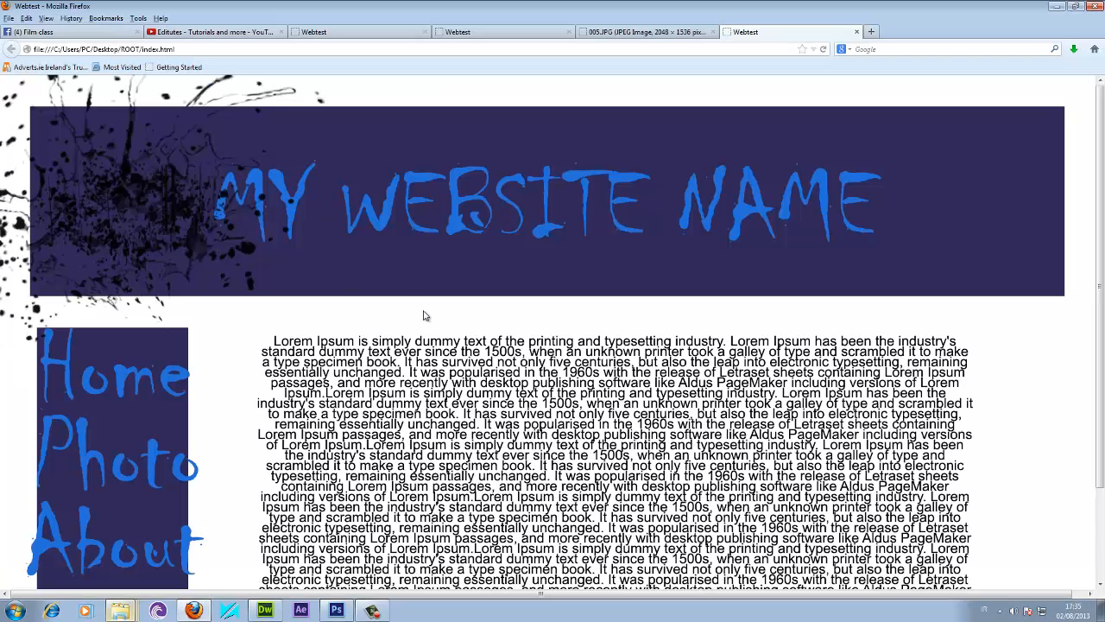
scroll(436, 423, "down", 2)
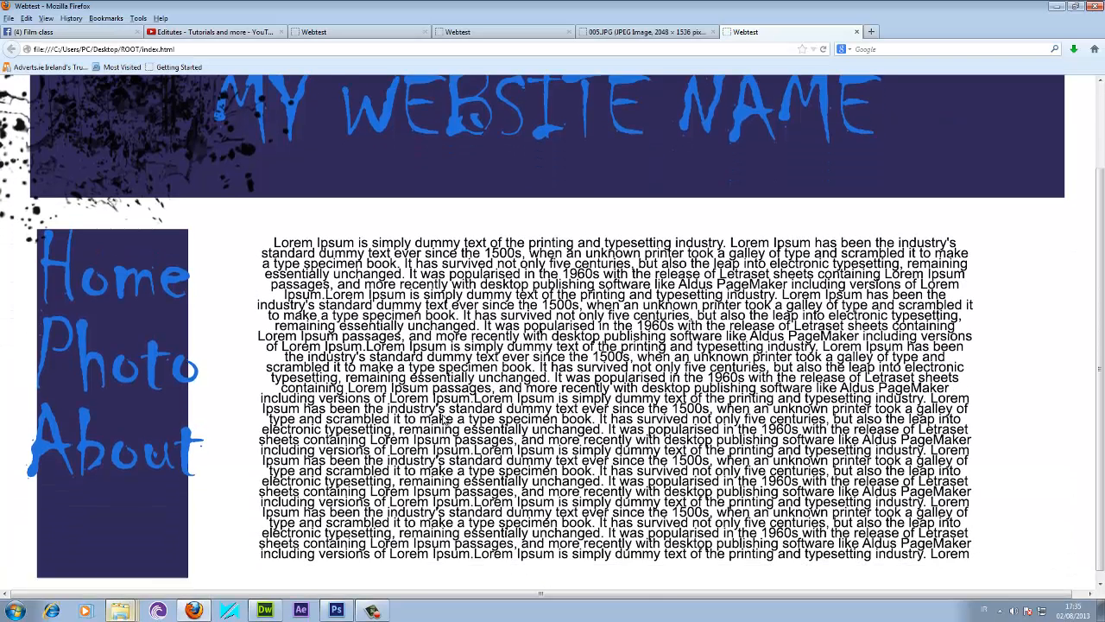
scroll(463, 414, "up", 2)
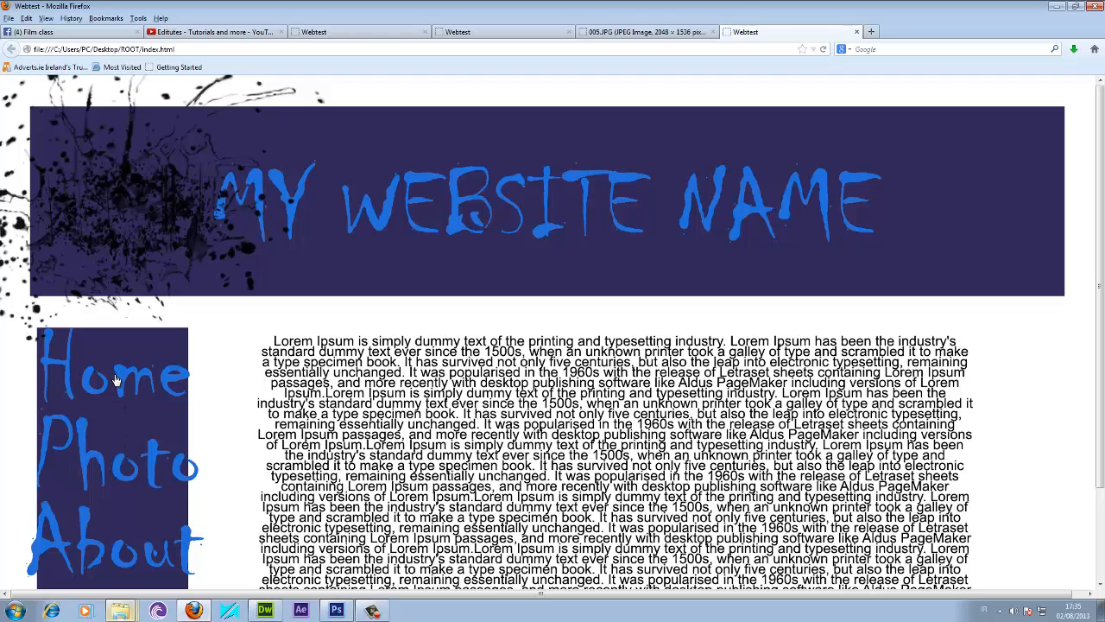
Test the Home, Photo and About navigation links of the copied site, ending on the photo page.
left_click(119, 465)
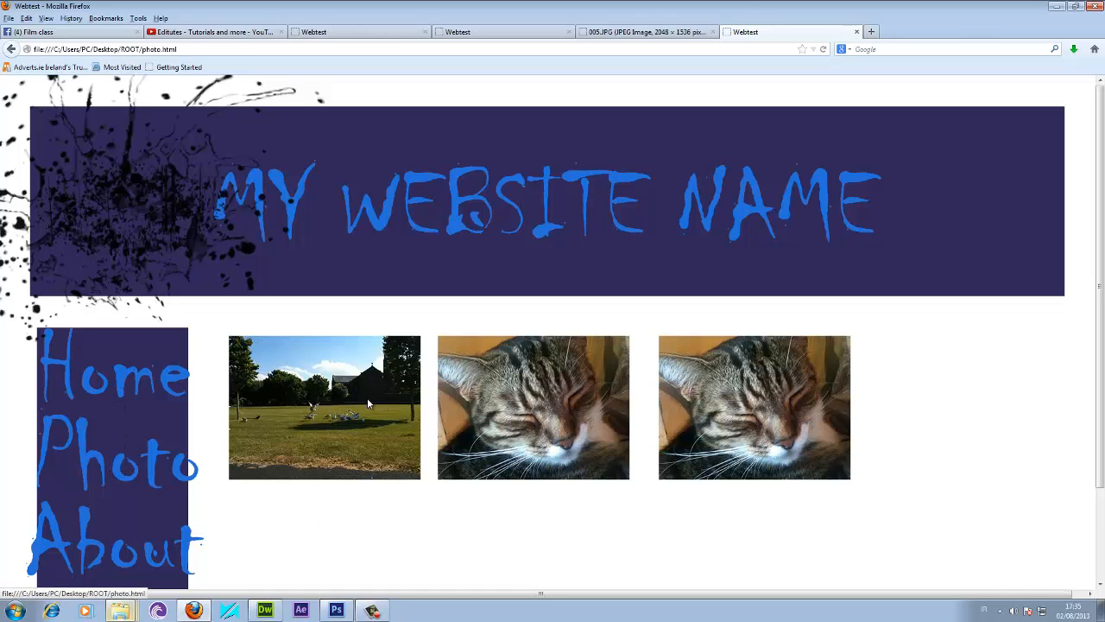
left_click(127, 557)
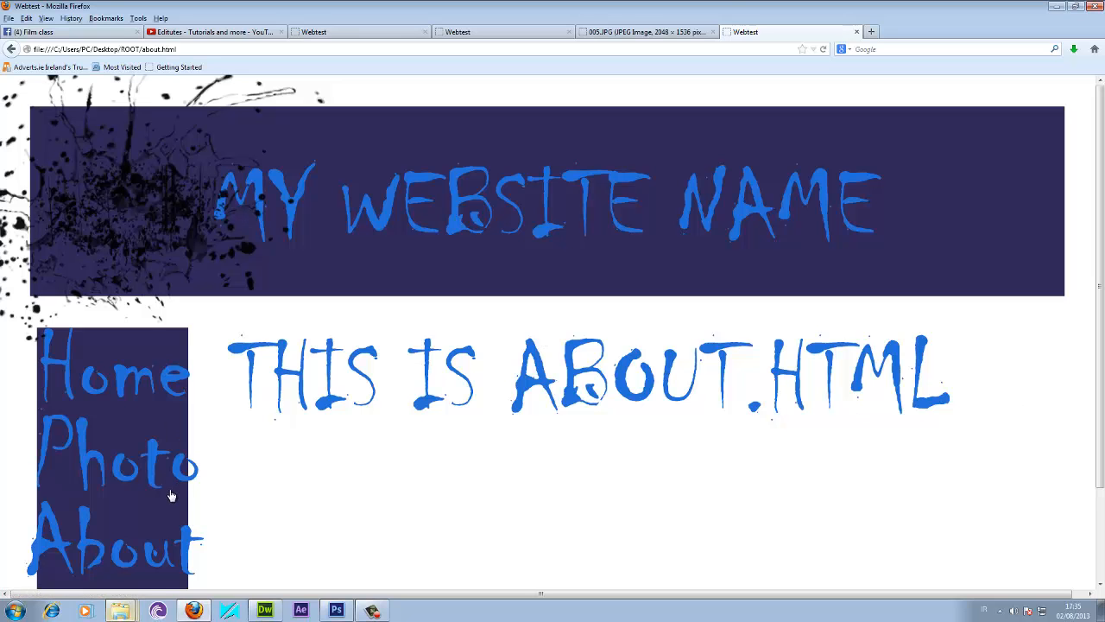
left_click(123, 471)
left_click(118, 382)
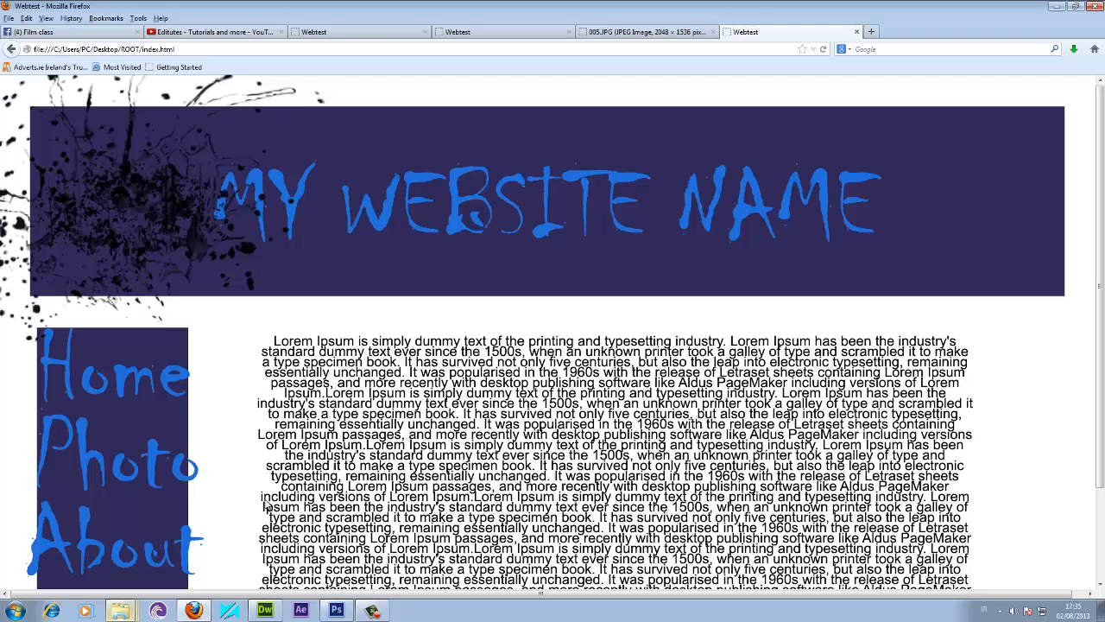
left_click(104, 557)
left_click(106, 423)
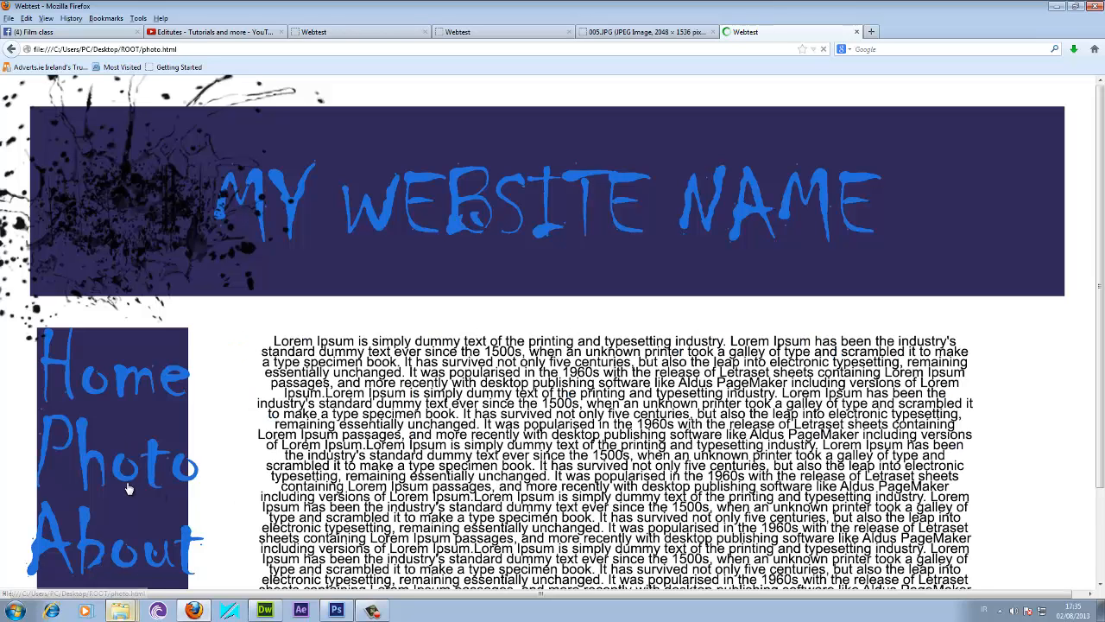
left_click(130, 486)
left_click(128, 553)
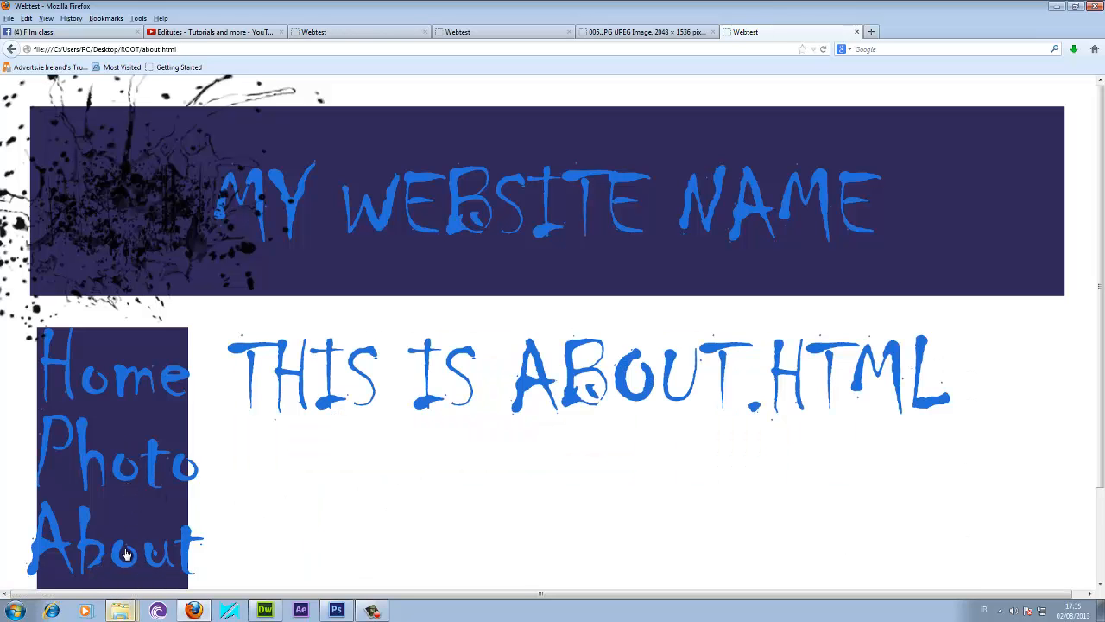
left_click(121, 482)
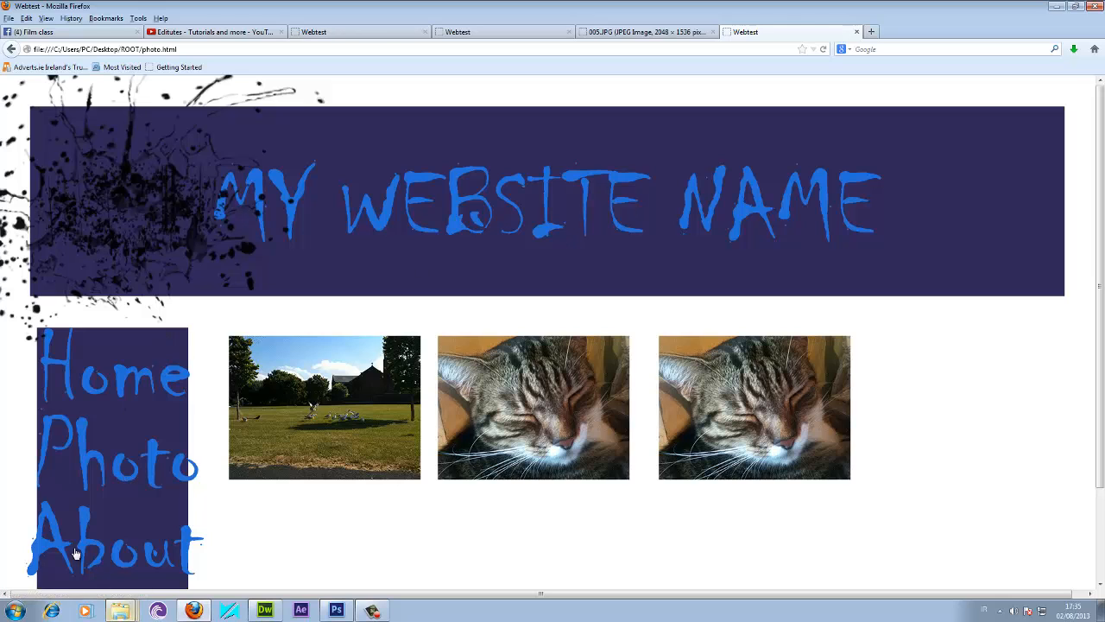
Look over the whole photo page in the browser and switch back to Dreamweaver.
scroll(593, 497, "down", 2)
scroll(594, 498, "down", 1)
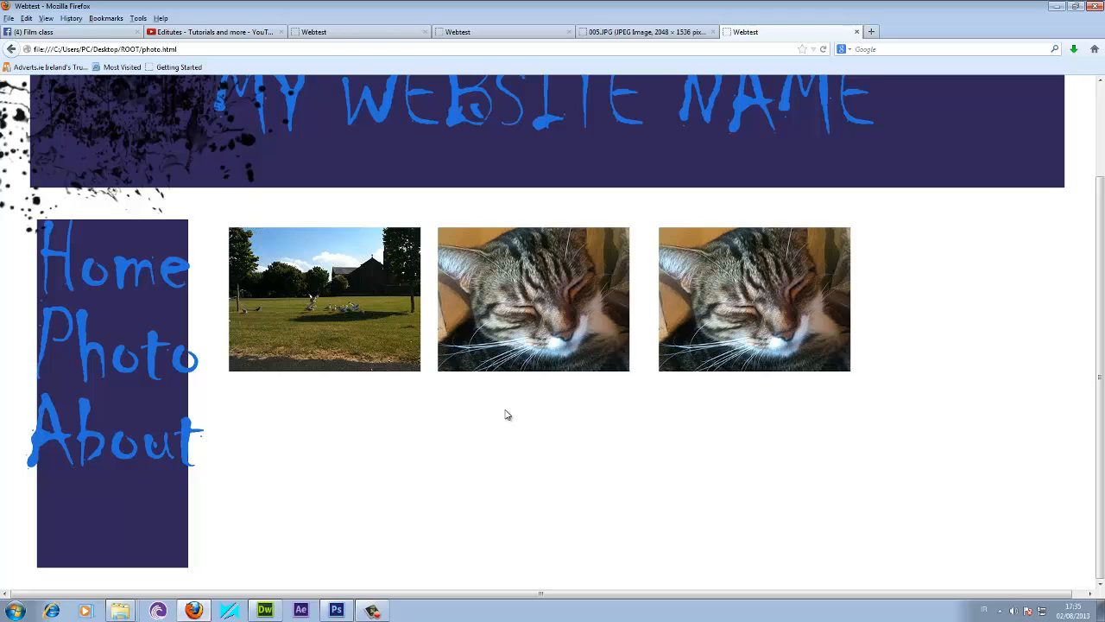
scroll(518, 451, "up", 3)
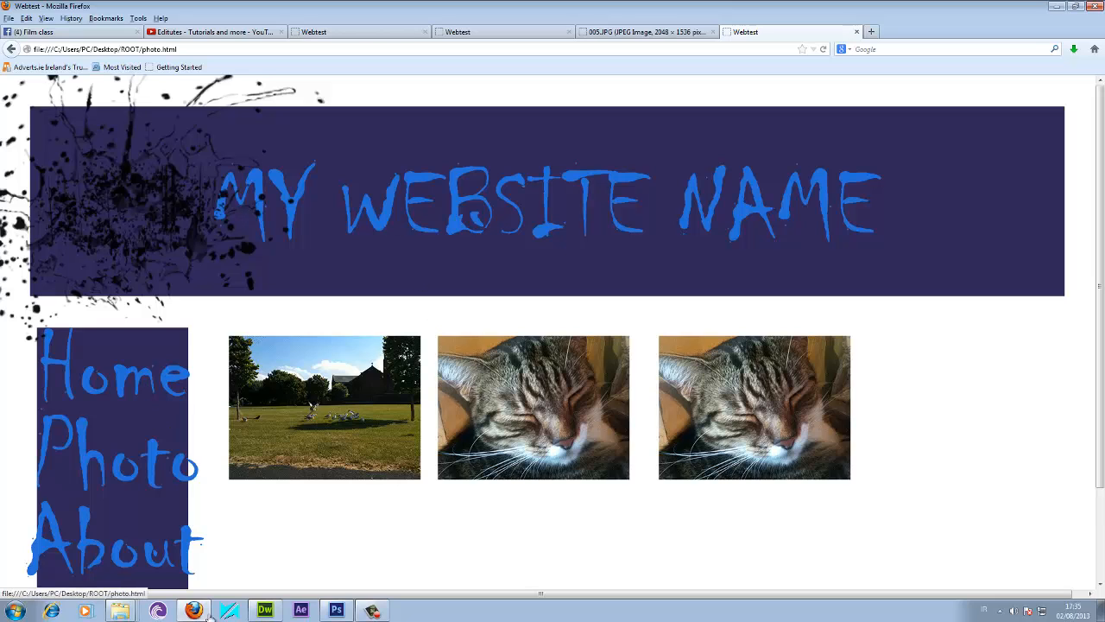
left_click(265, 609)
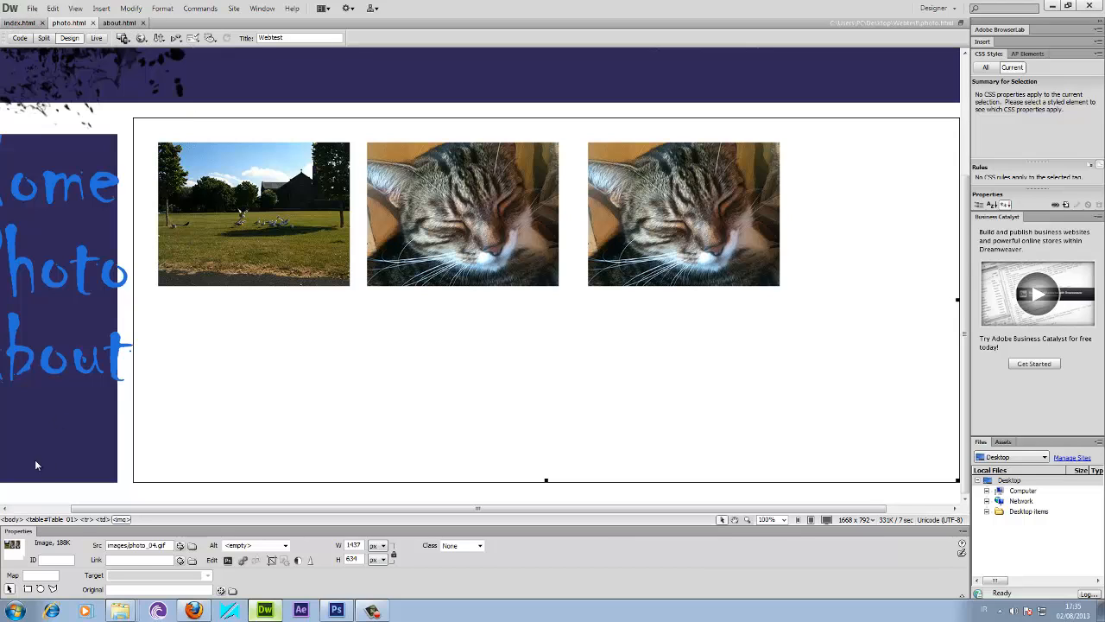
Check the link targets of the About, Photo and Home navigation images on the photo.html page.
left_click(58, 354)
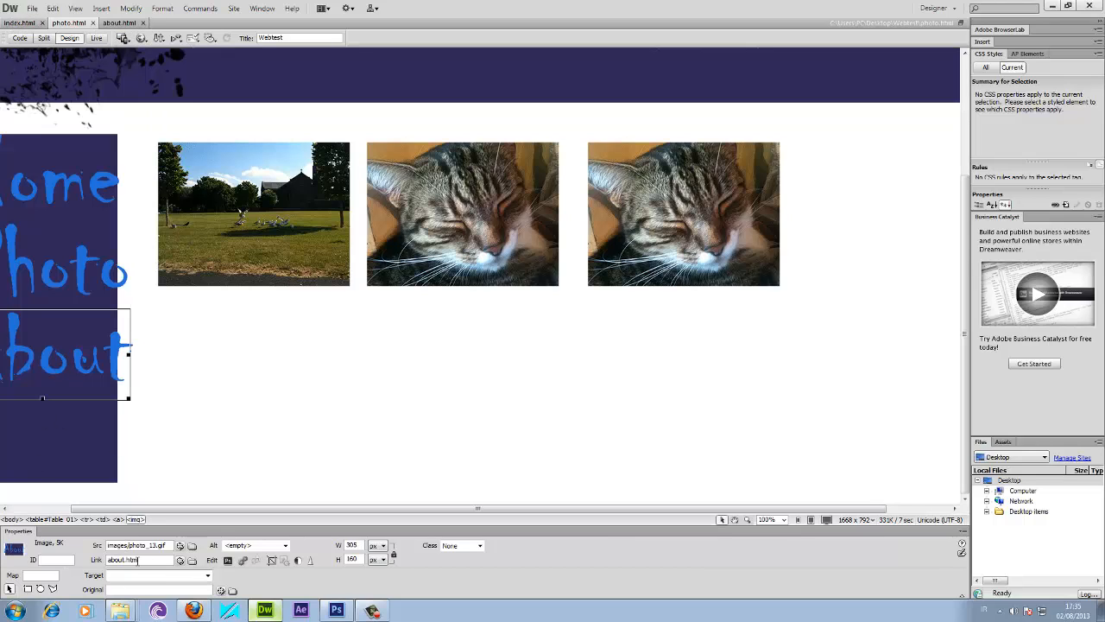
left_click_drag(187, 510, 92, 507)
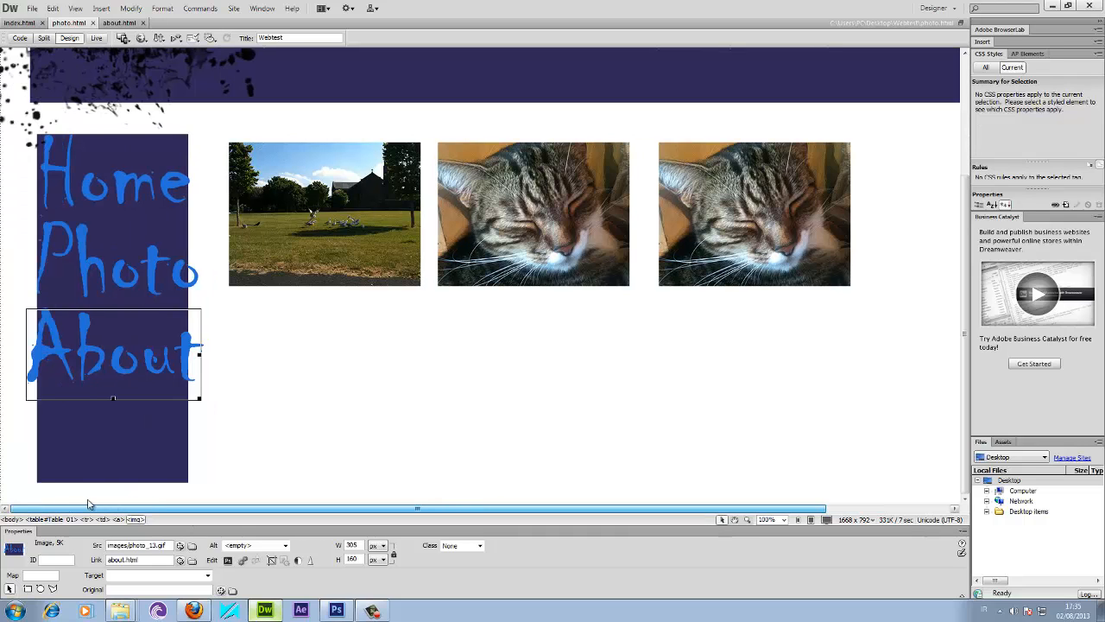
left_click(132, 293)
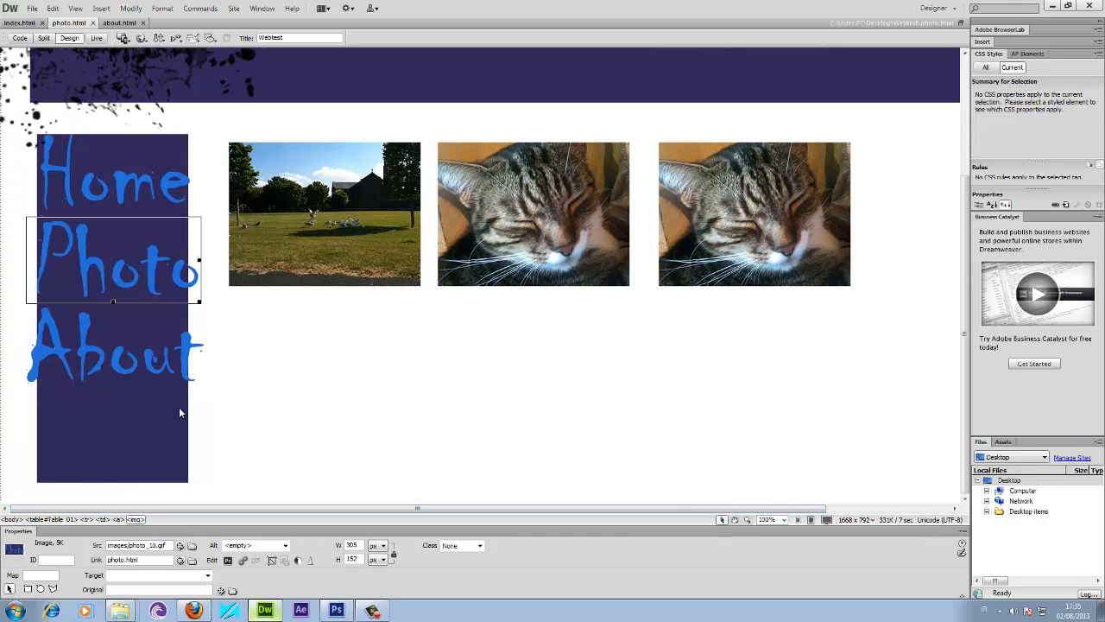
left_click(131, 203)
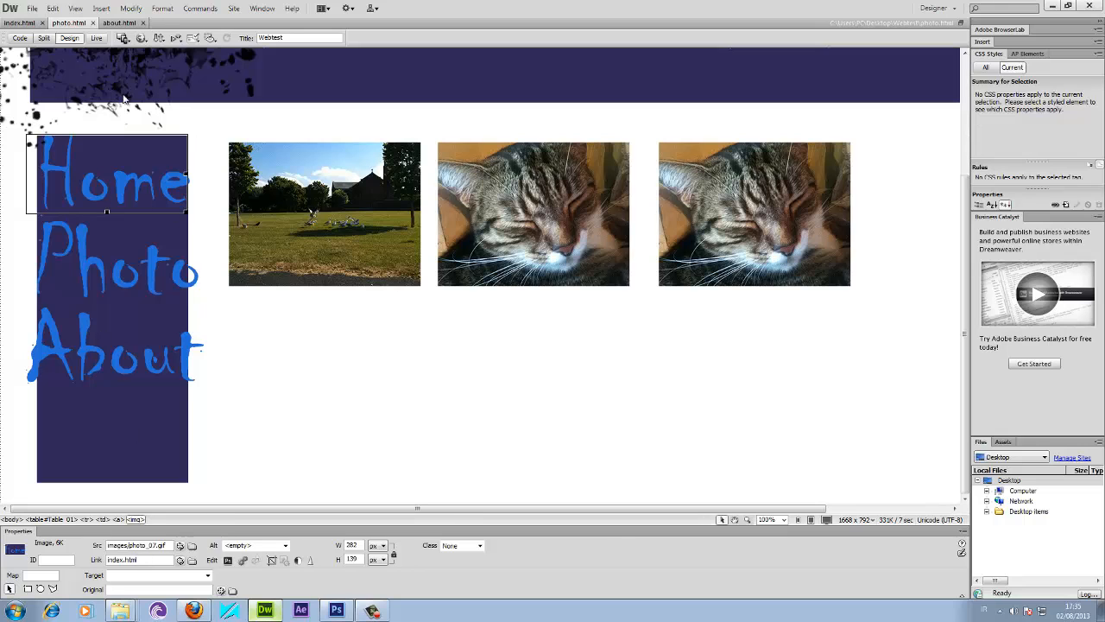
Check the About, Photo and Home navigation links on about.html and bring up the index.html page.
left_click(104, 23)
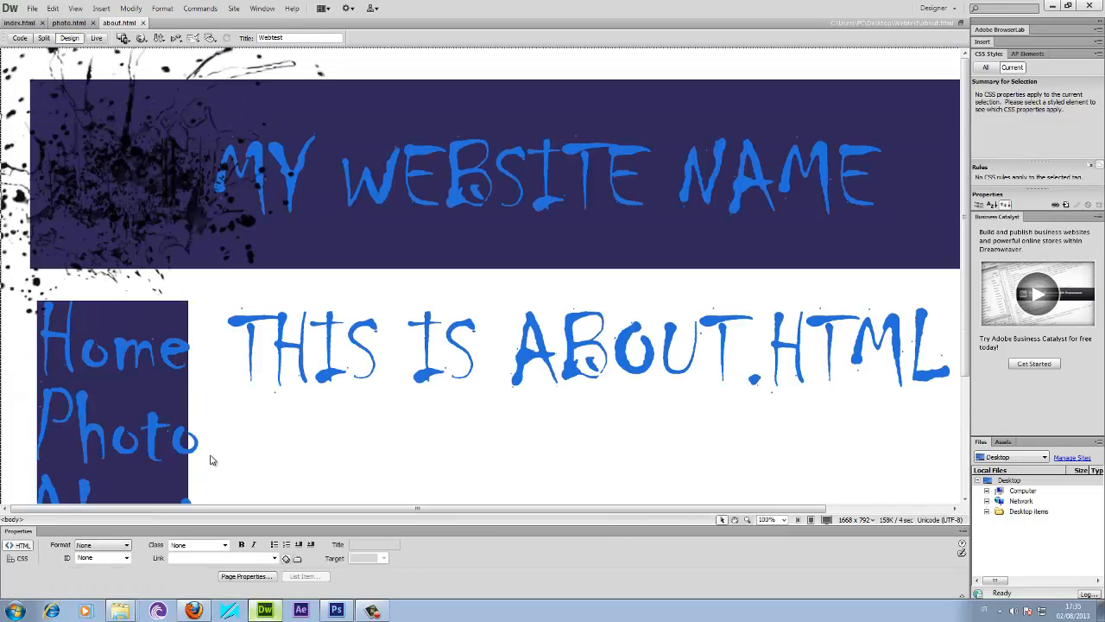
scroll(211, 459, "down", 3)
left_click(126, 367)
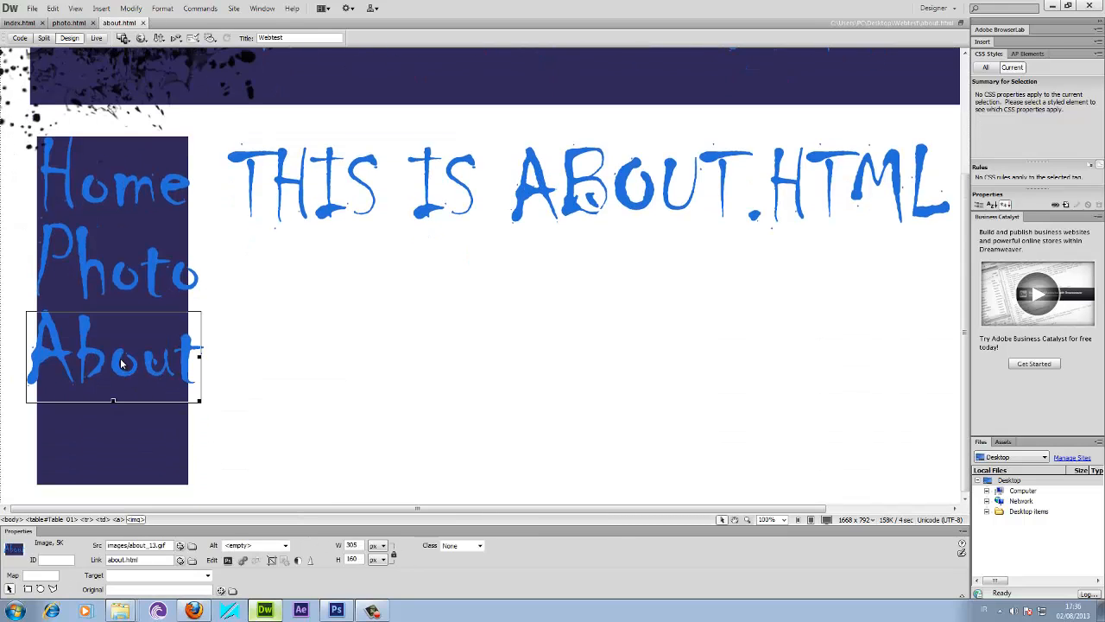
left_click(119, 293)
left_click(118, 205)
left_click(33, 23)
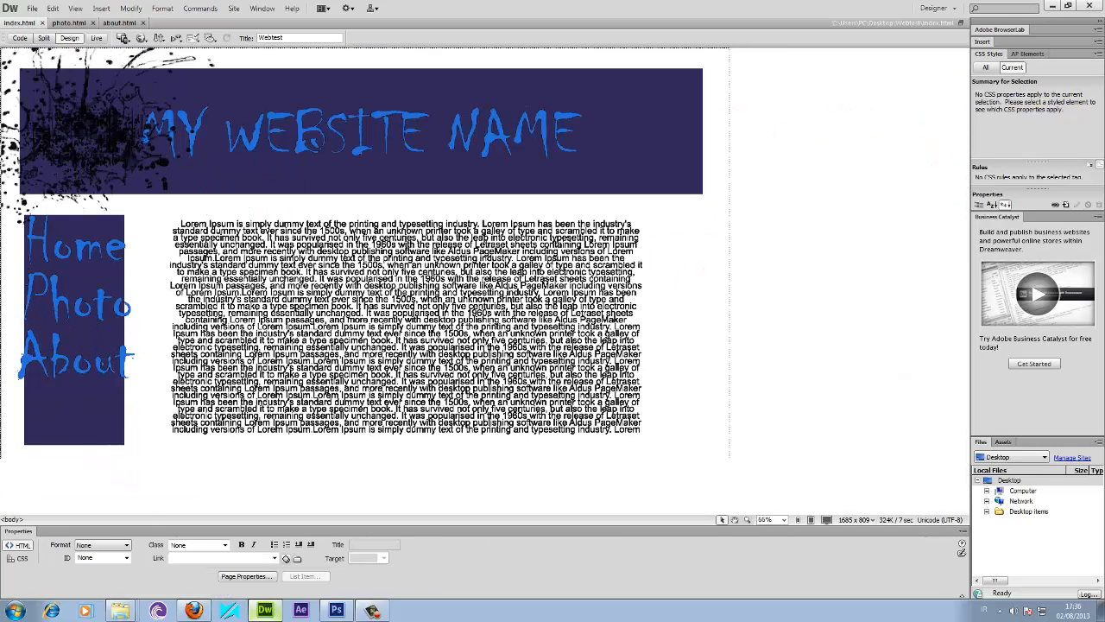
Switch to Firefox and test the Home, Photo and About links of the ROOT site, ending on the home page.
left_click(194, 610)
left_click(123, 387)
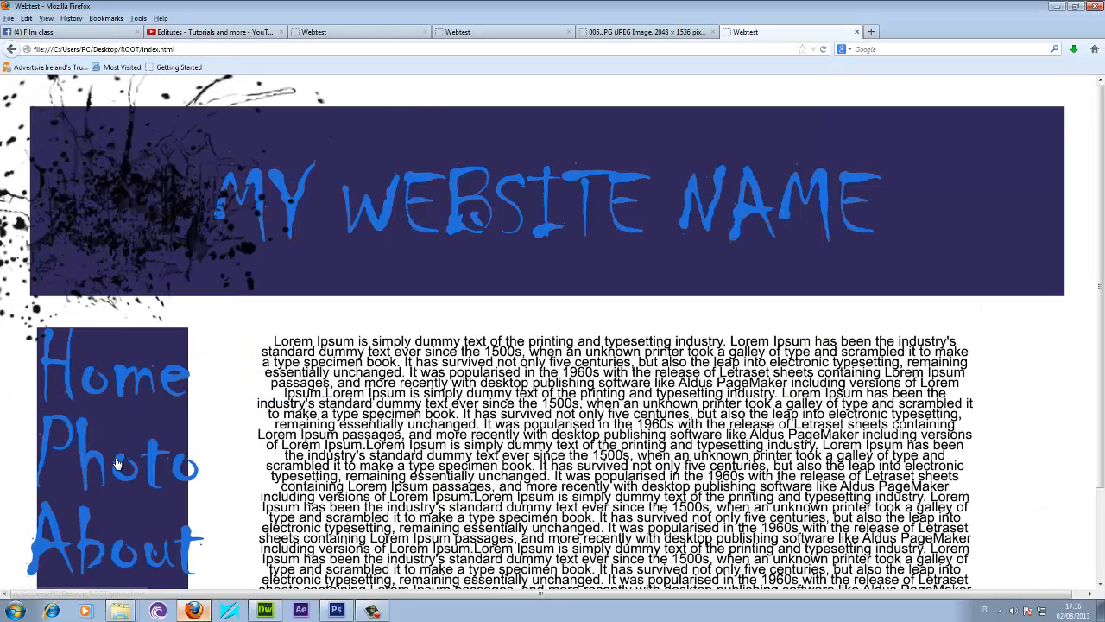
left_click(120, 464)
left_click(86, 553)
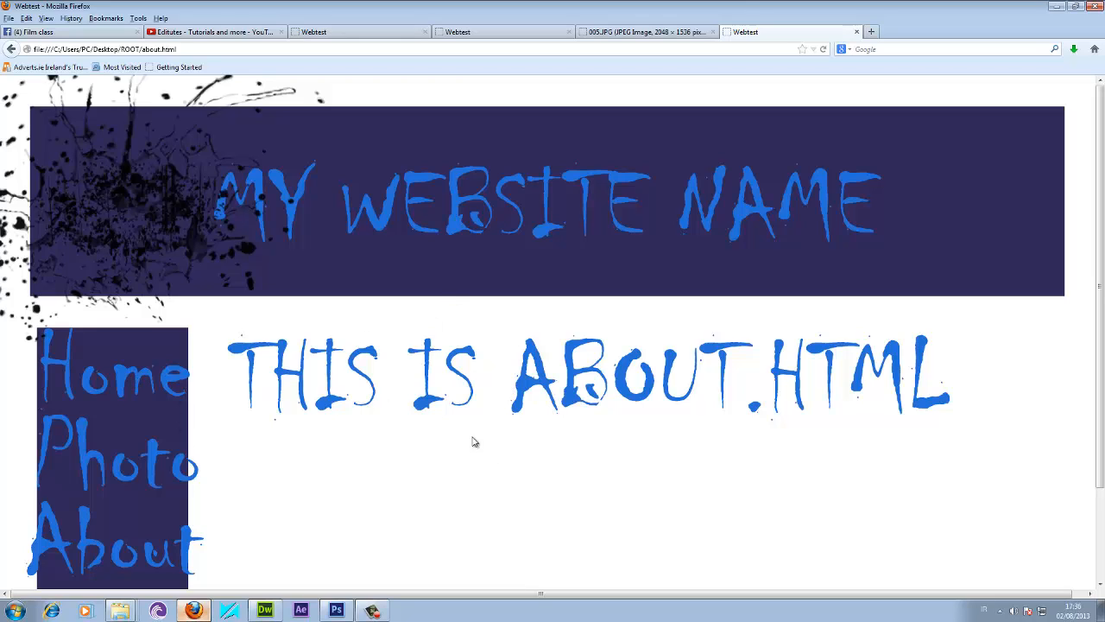
left_click(98, 386)
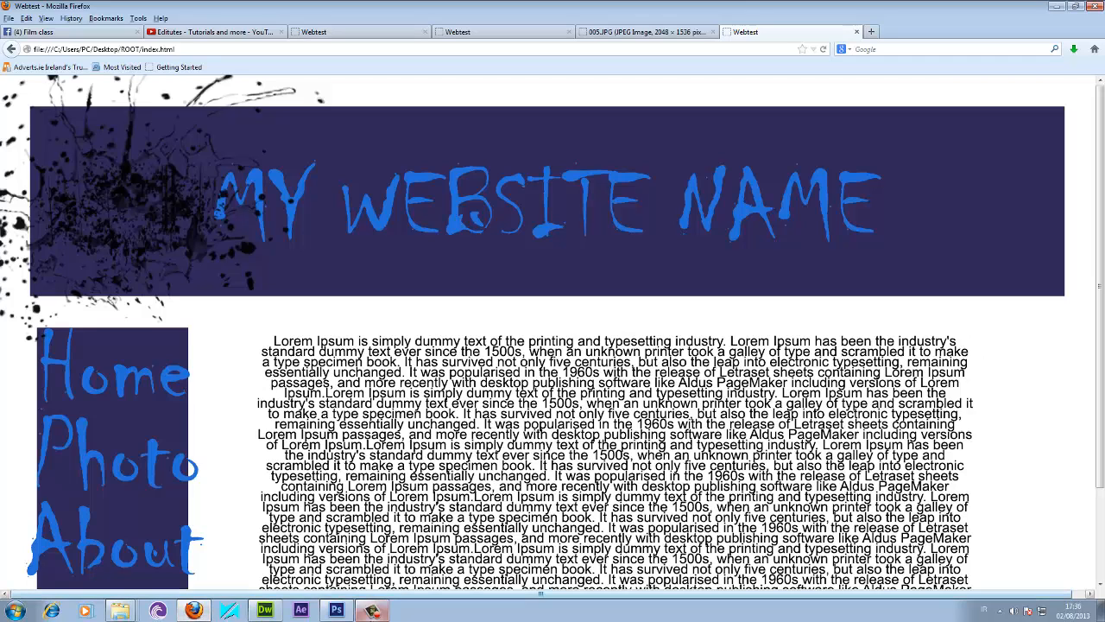
Switch to Photoshop and open Webtest.psd from the Downloads folder.
left_click(337, 611)
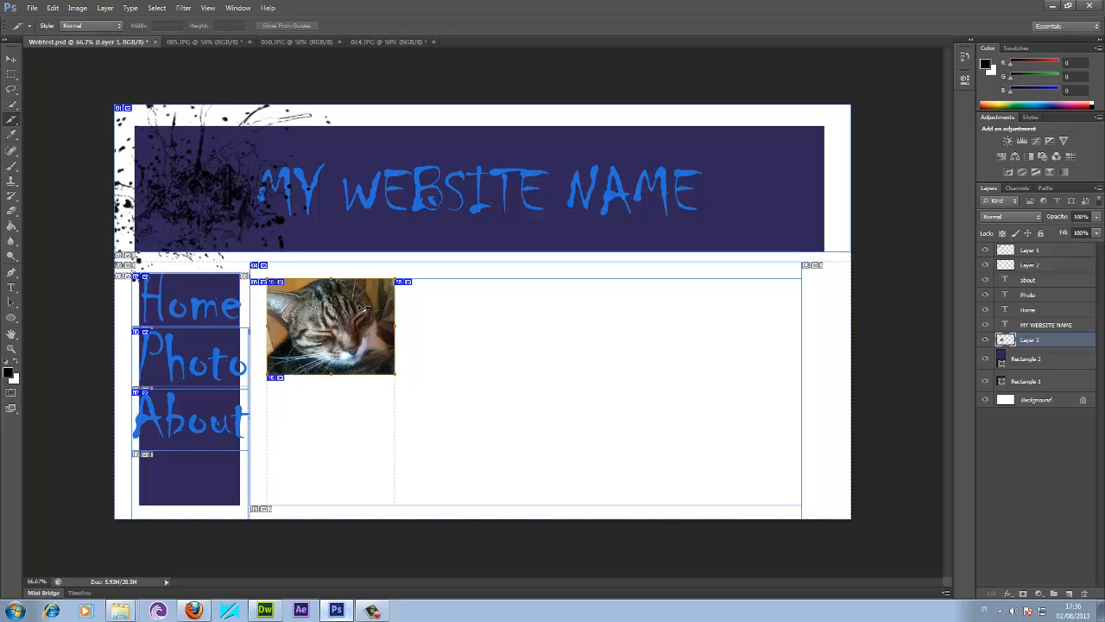
left_click(33, 10)
left_click(45, 31)
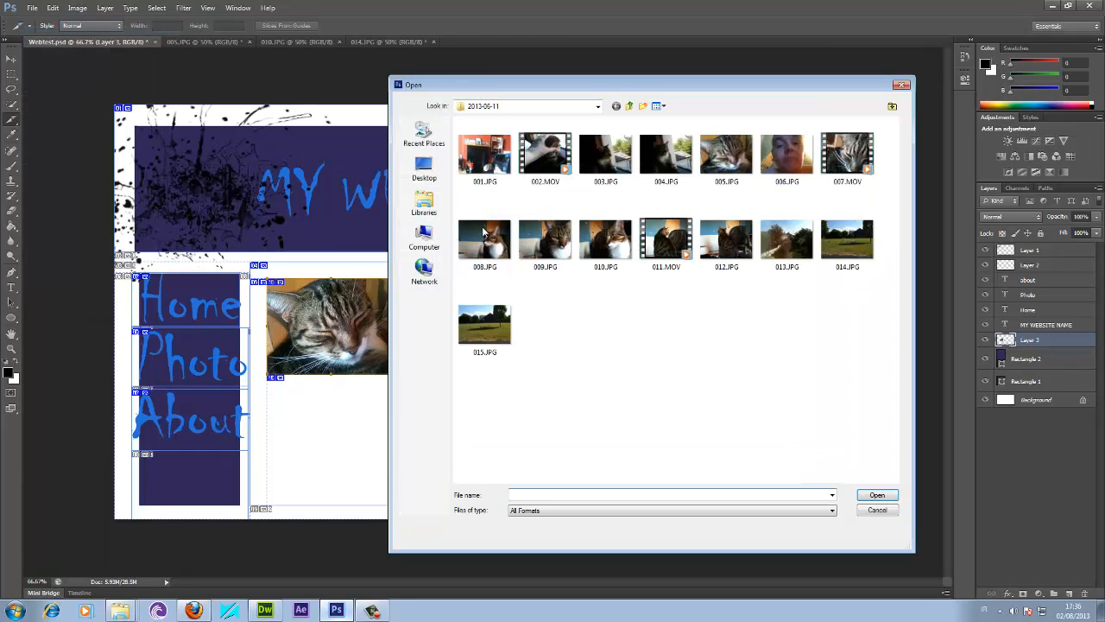
left_click(424, 168)
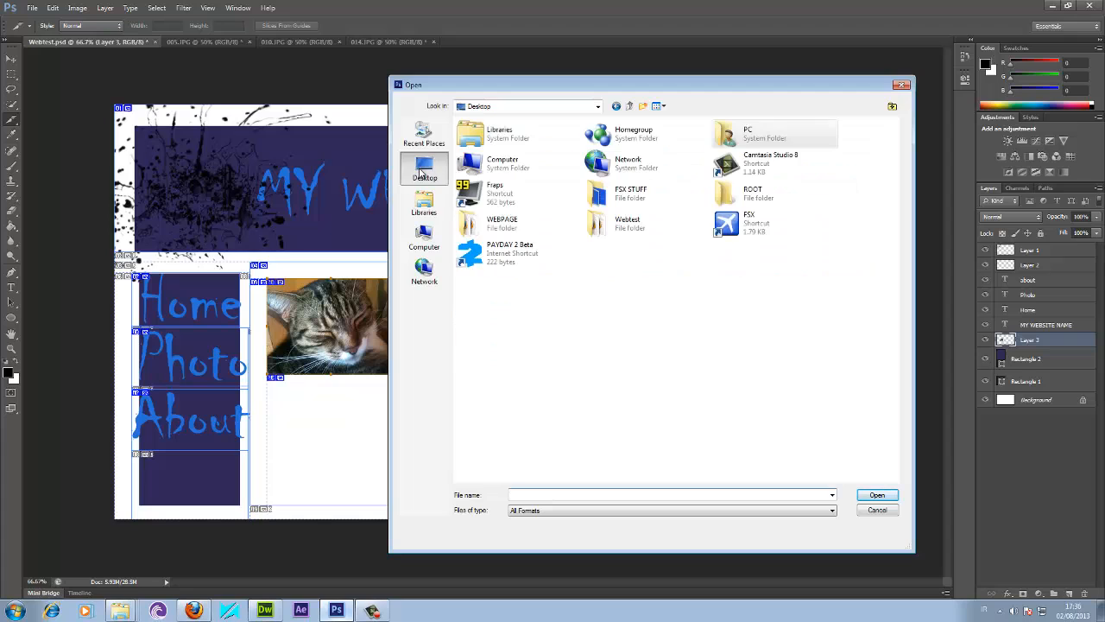
left_click(418, 124)
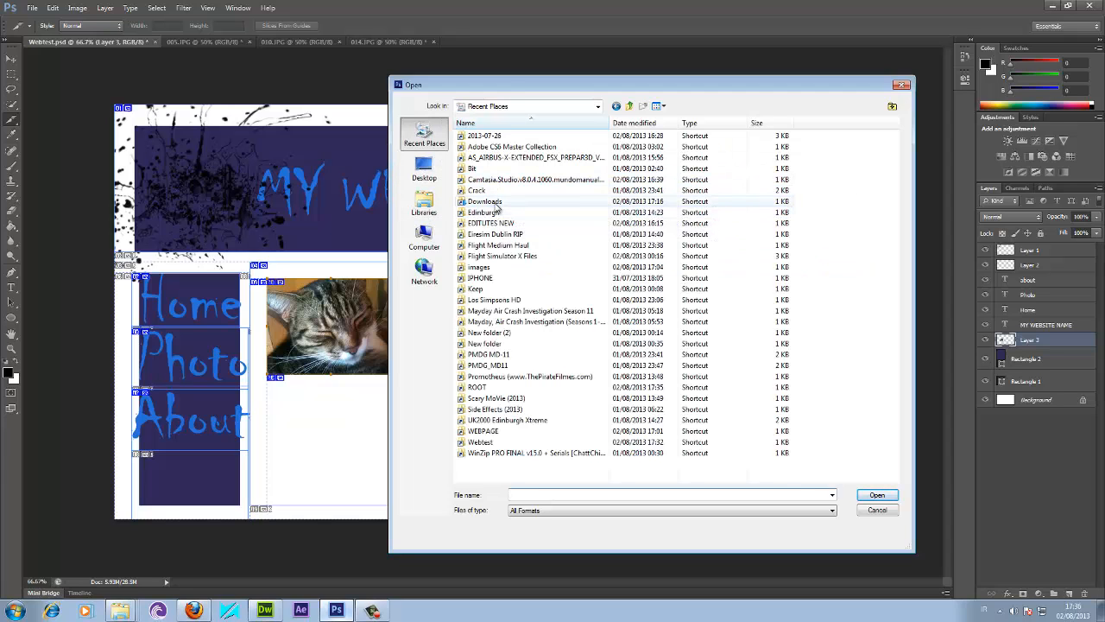
double_click(497, 203)
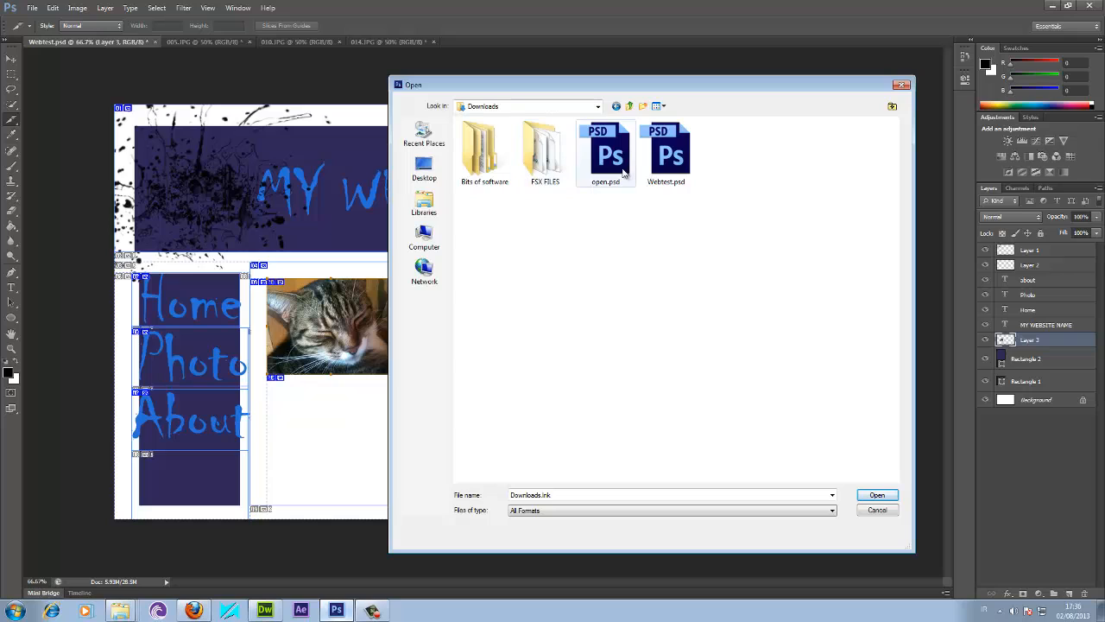
left_click(682, 165)
left_click(878, 495)
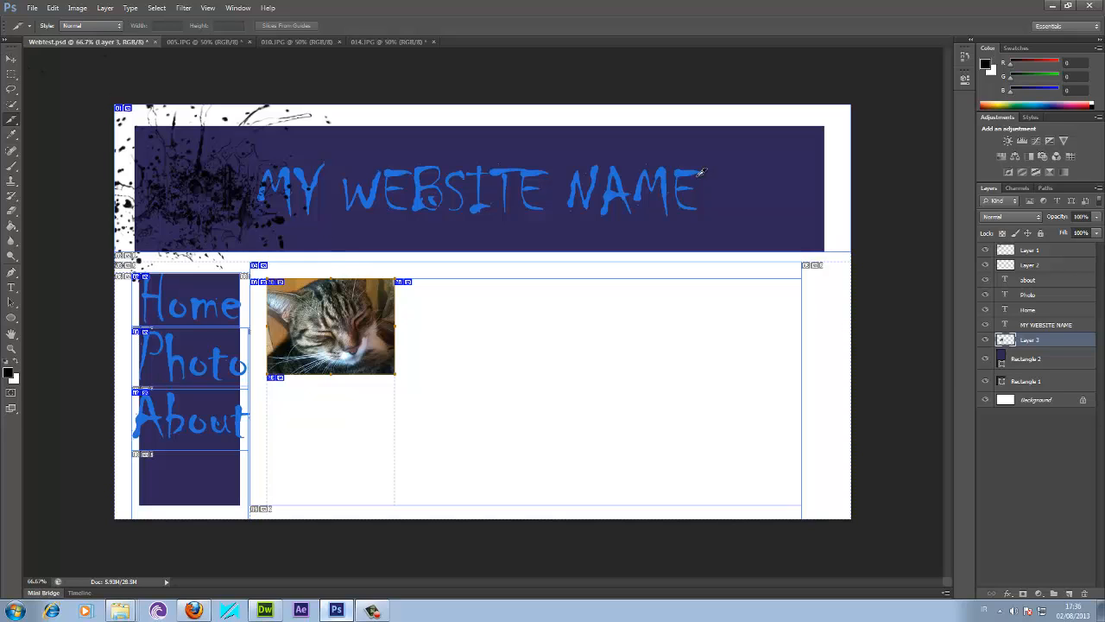
Close the 014.JPG, 010.JPG and 005.JPG picture documents without saving their changes.
left_click(373, 41)
left_click(434, 41)
left_click(573, 225)
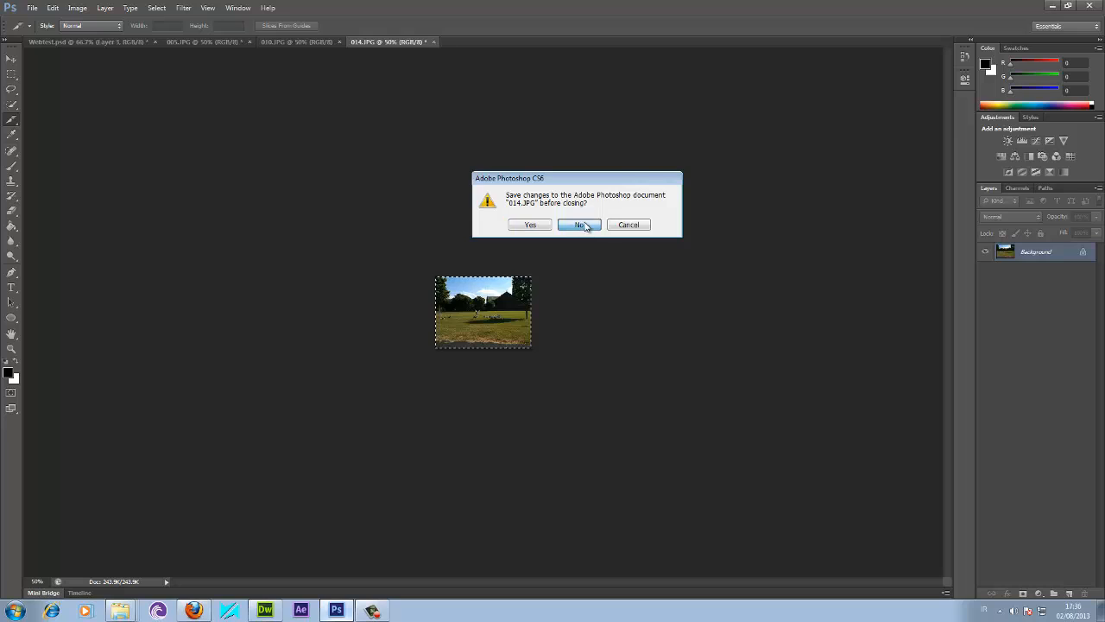
left_click(340, 42)
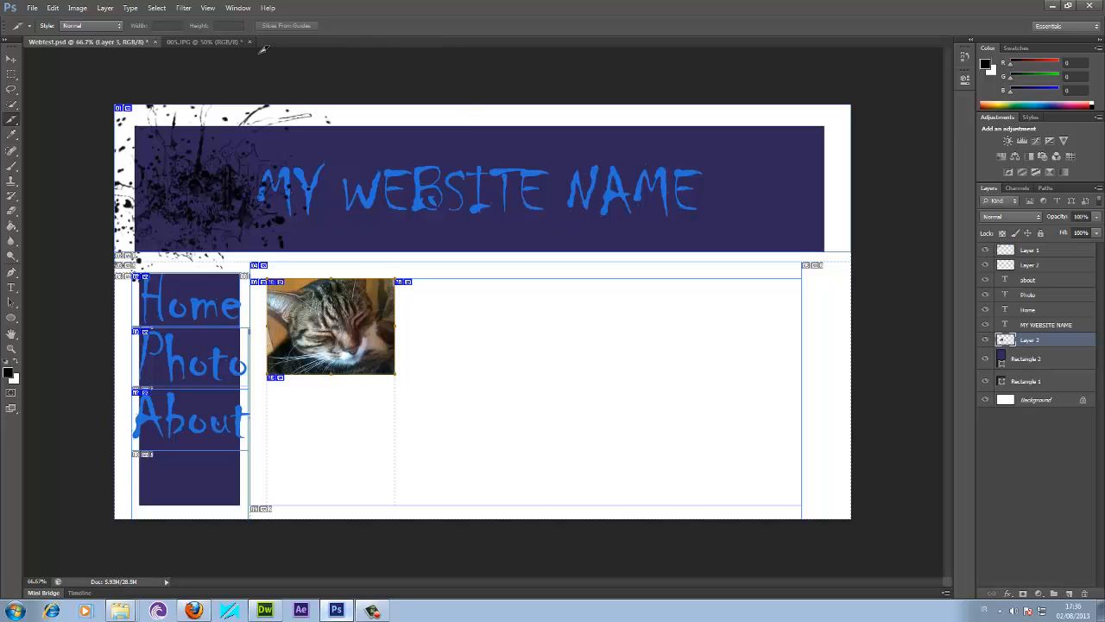
left_click(250, 42)
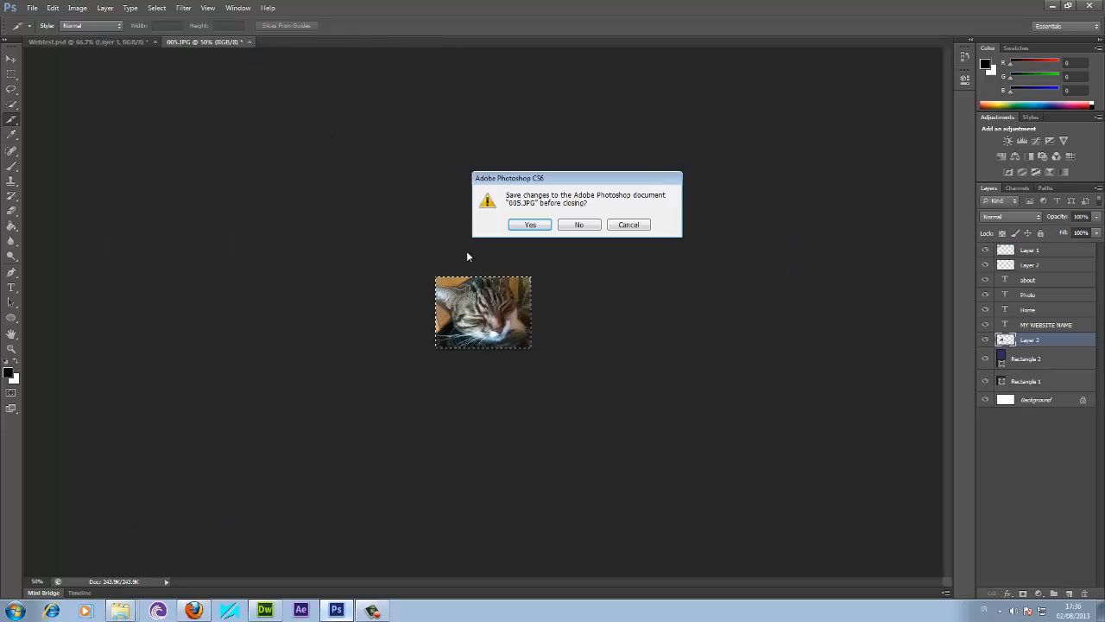
left_click(578, 225)
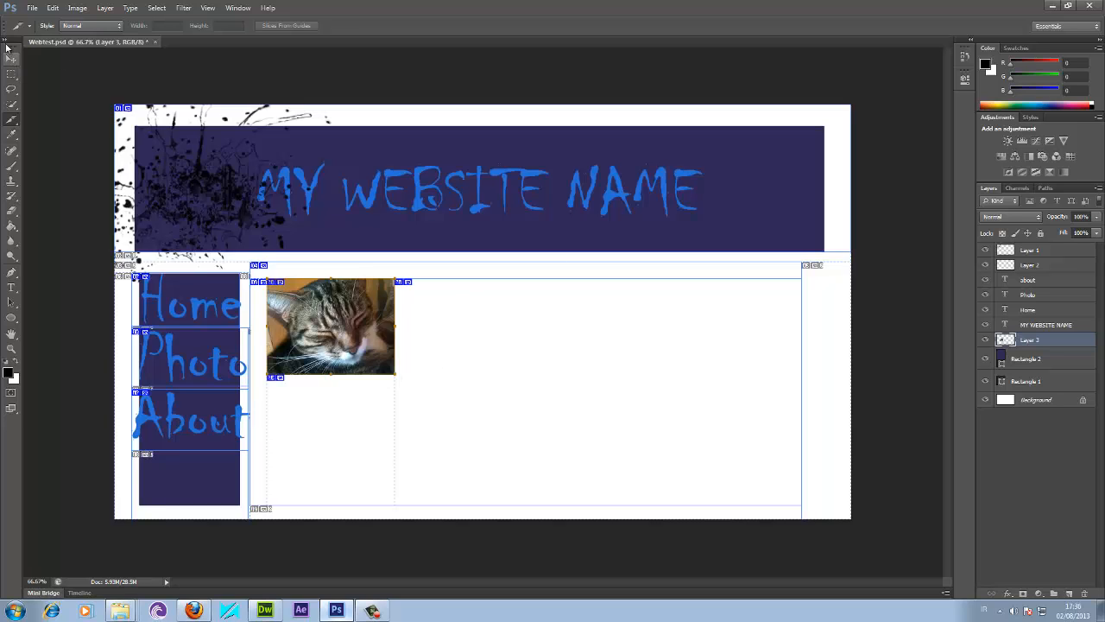
Delete the cat picture's layer and clear the extra slices around it from the content area.
left_click(11, 59)
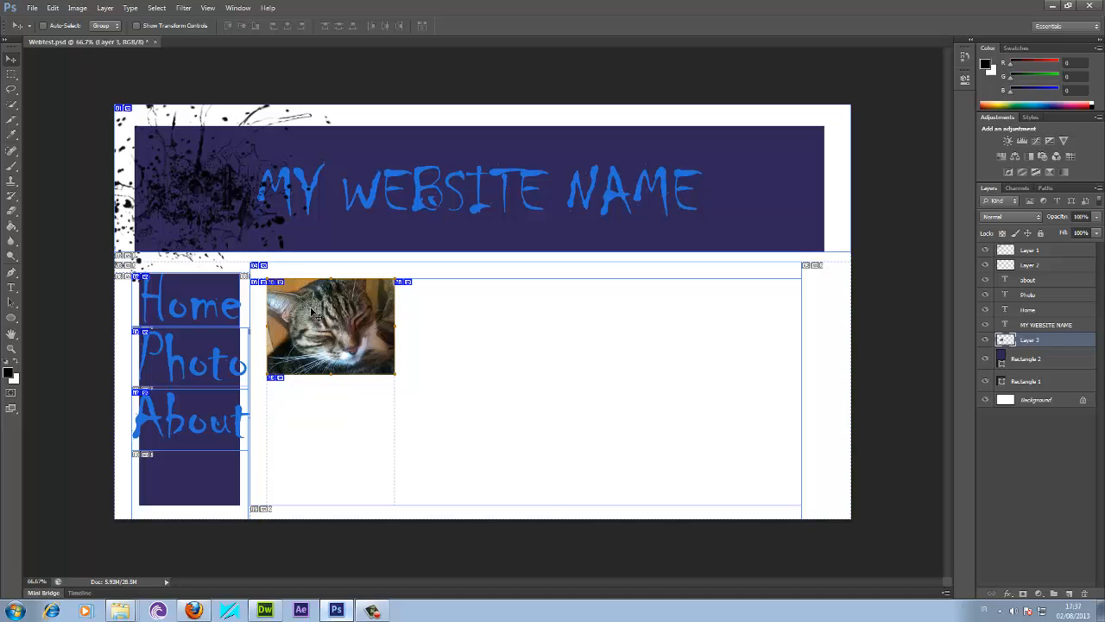
key("Delete")
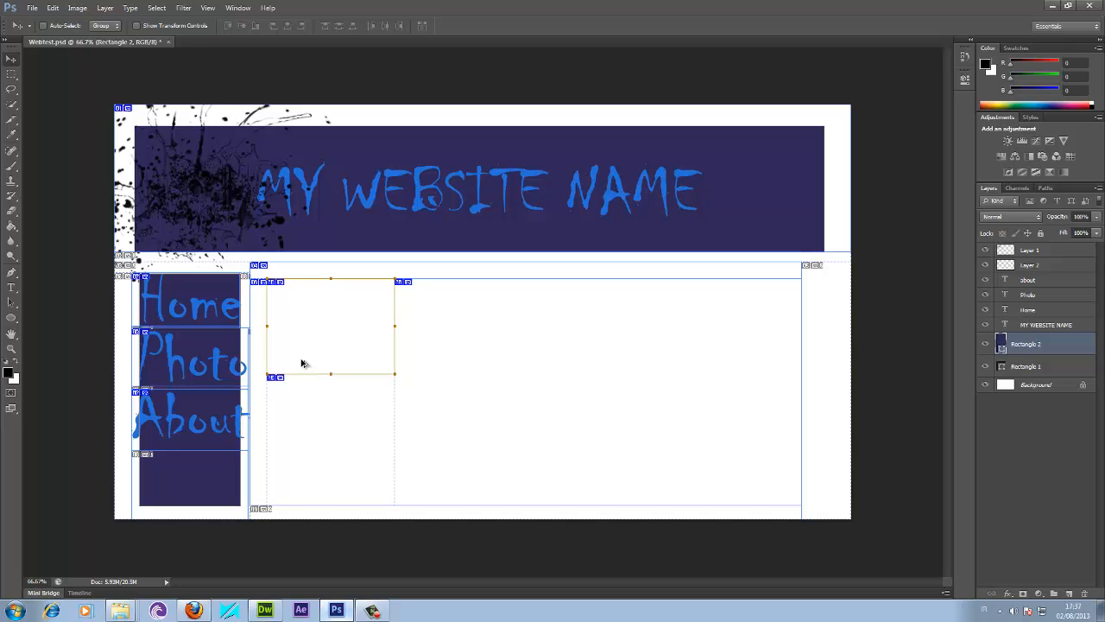
key("ctrl+alt+z")
key("ctrl+alt+z")
key("ctrl+alt+z")
key("ctrl+alt+z")
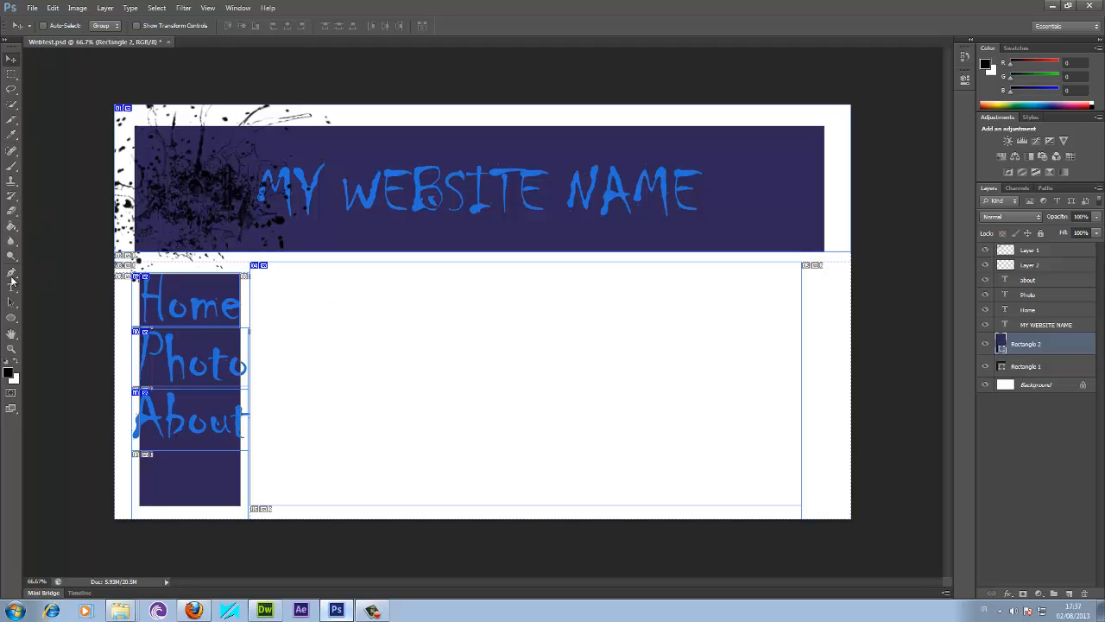
Draw a paragraph text box across the empty content area and enter the filler text "sdgfsdgsdfasdfasdf".
left_click(13, 288)
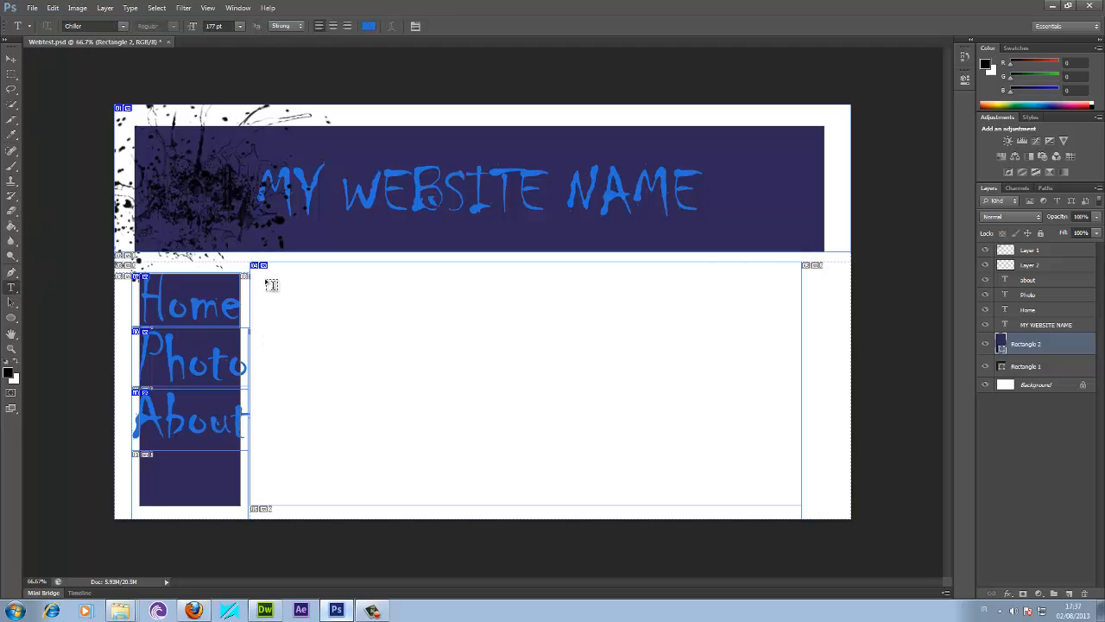
left_click_drag(268, 279, 772, 491)
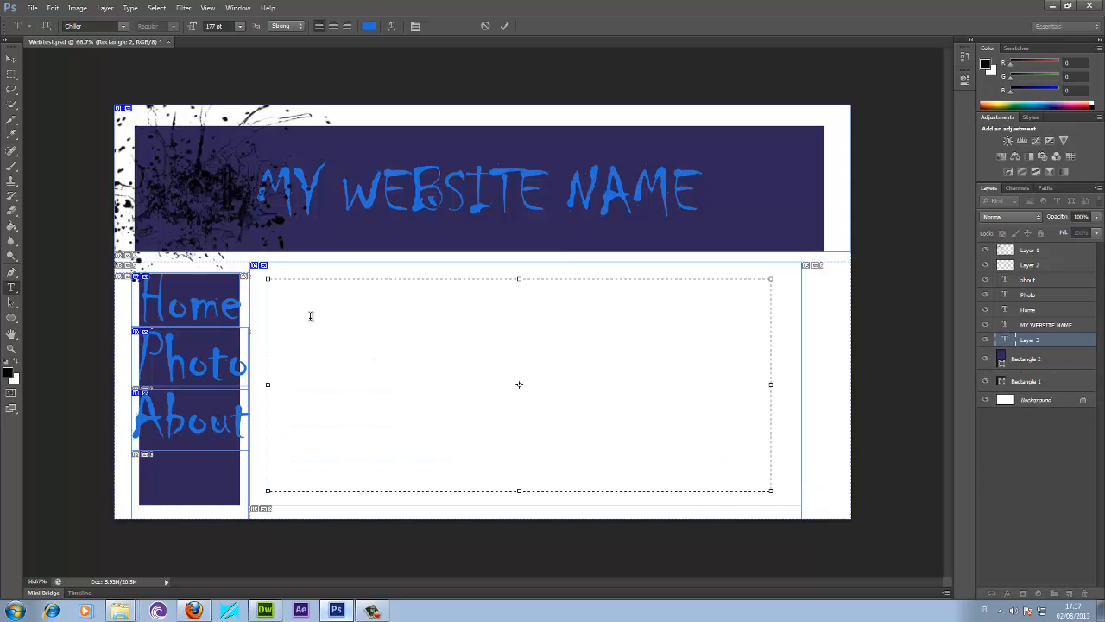
type("sdgfsdgsdfasdfasdf")
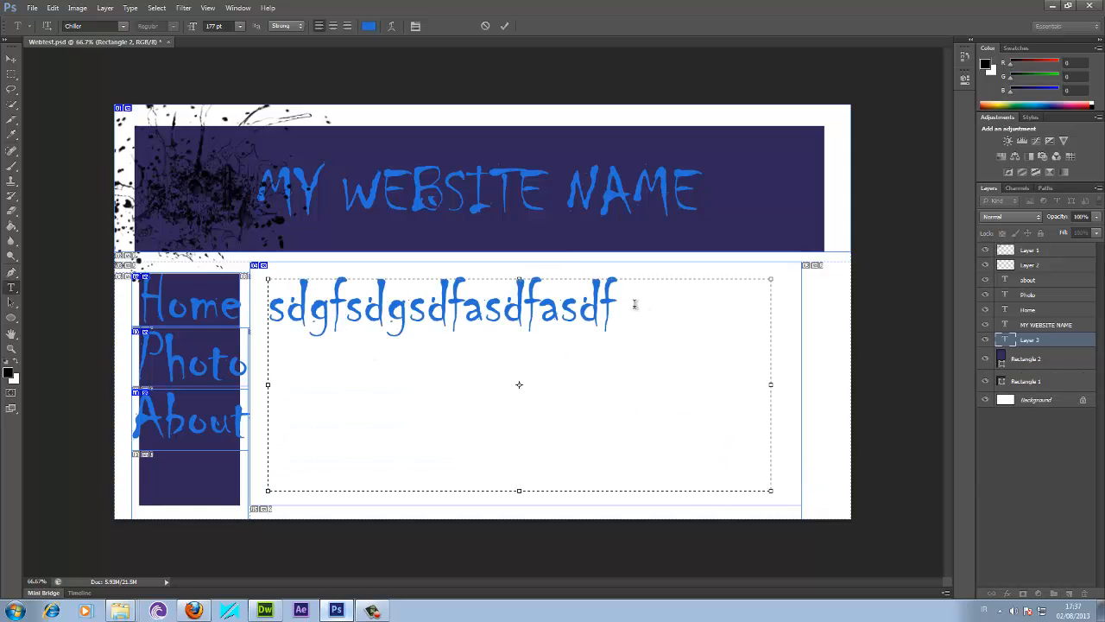
Set the font of all the filler text to Arial.
left_click_drag(635, 305, 69, 228)
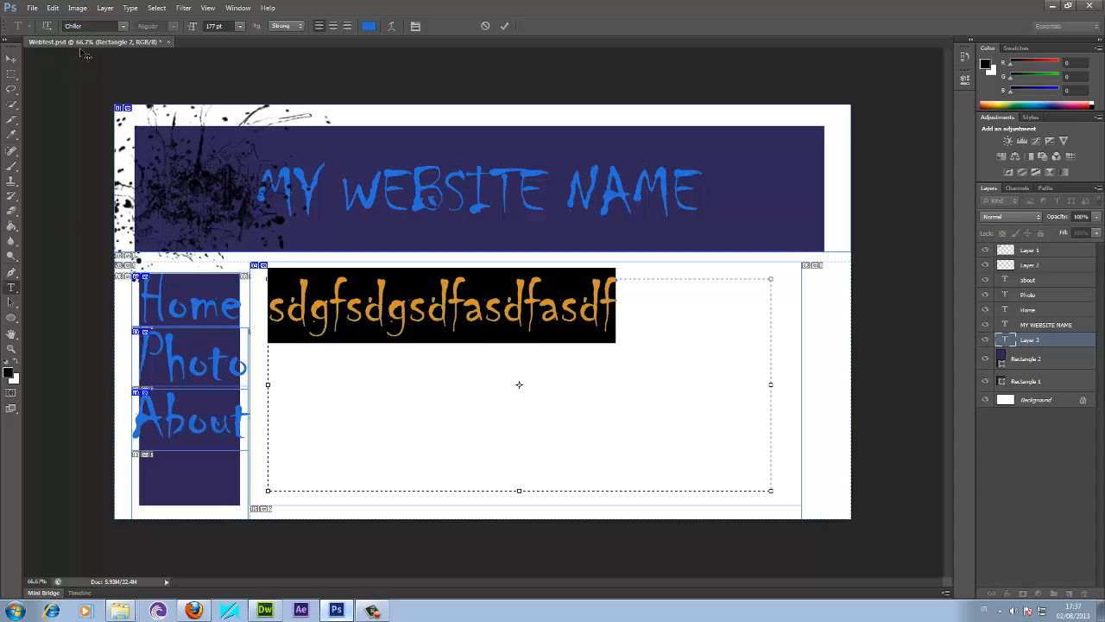
left_click(121, 27)
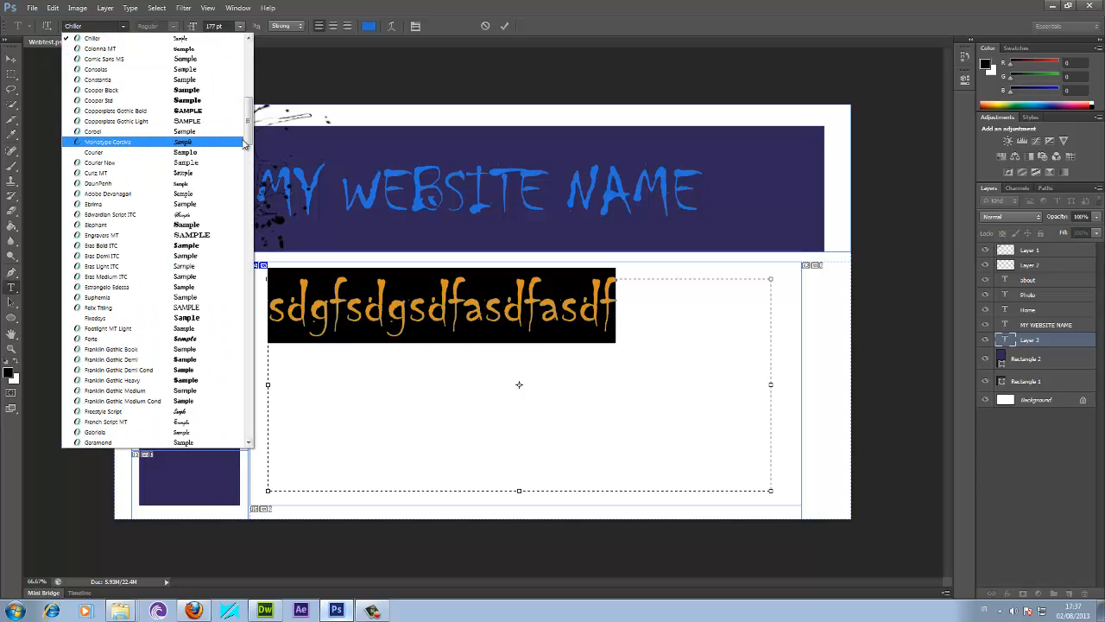
scroll(138, 129, "up", 8)
left_click(132, 112)
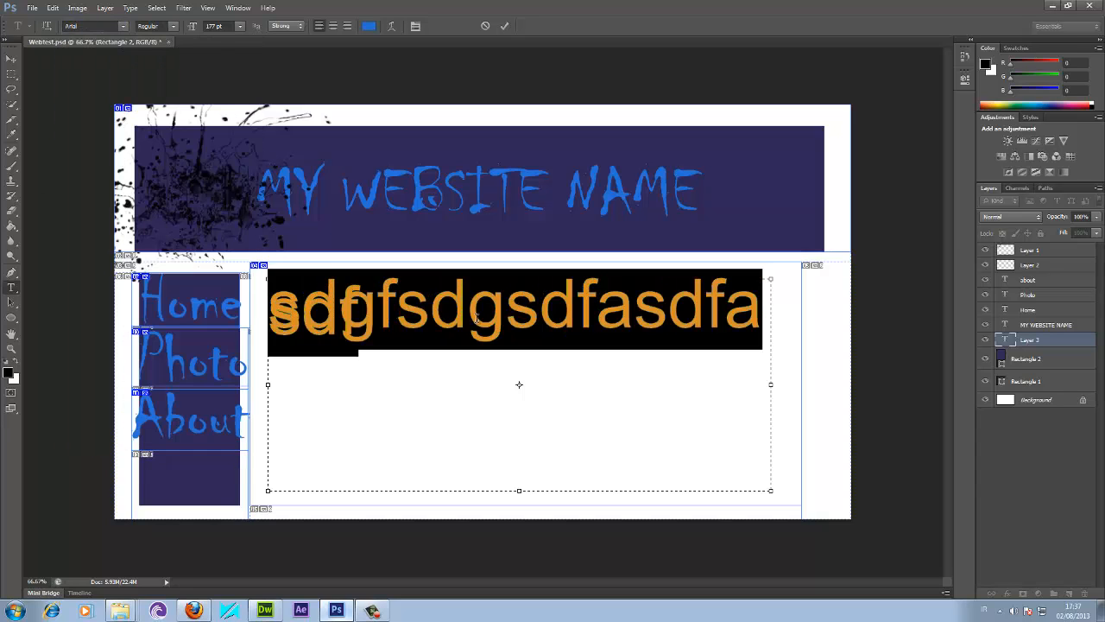
Add more filler text with line breaks, ending in "asdfadf", and extend the text box's lower edge past the canvas.
left_click(477, 382)
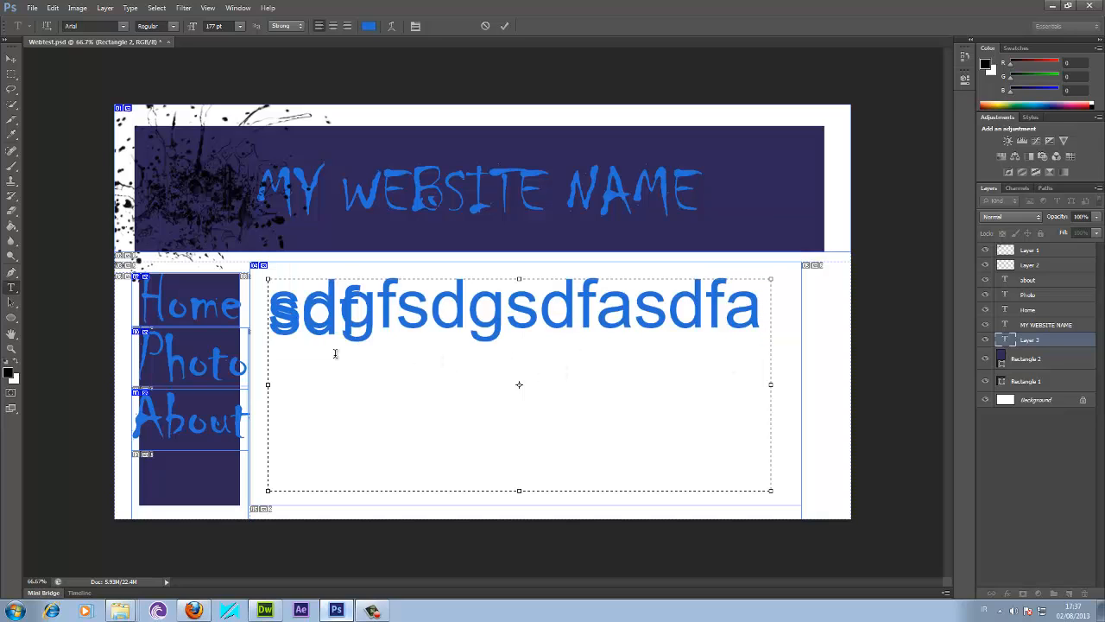
type("as")
type("]#")
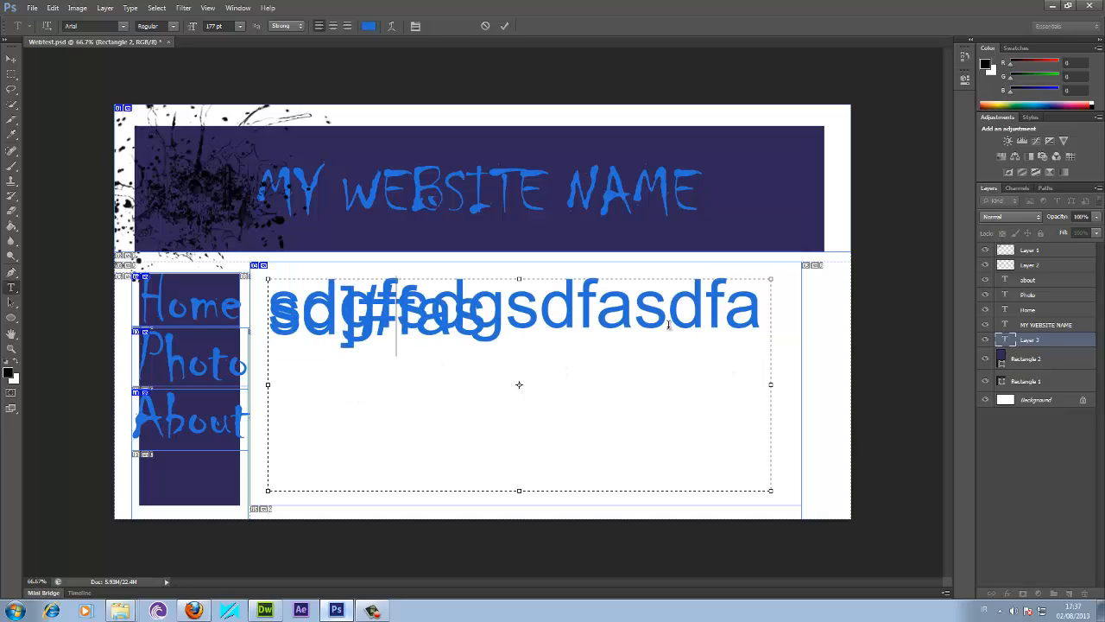
key("Return")
key("Return")
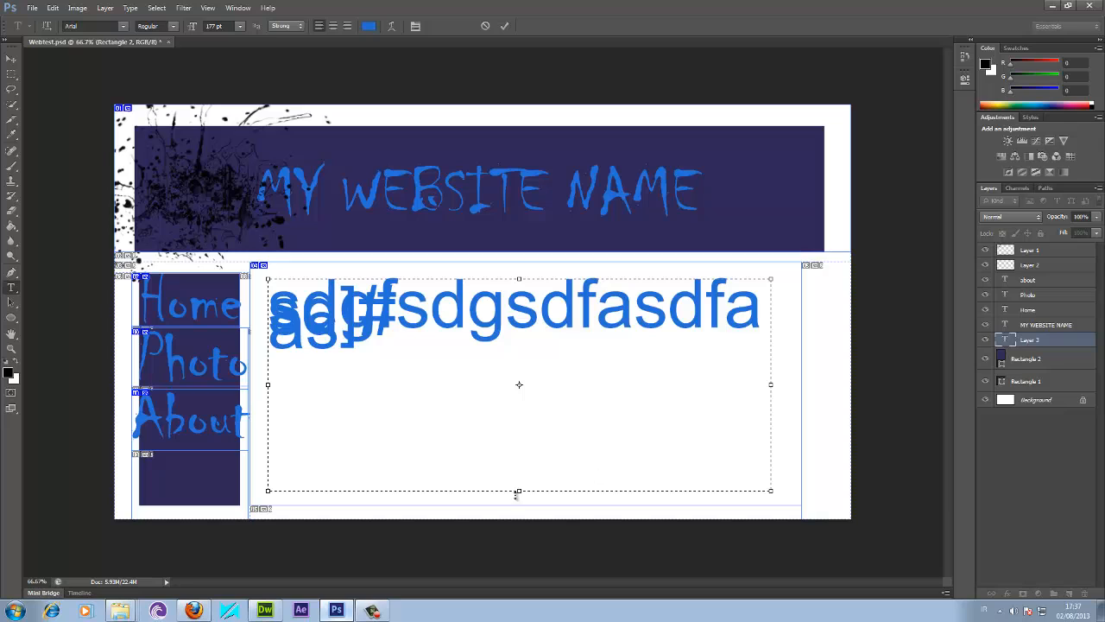
left_click_drag(516, 494, 518, 533)
type("asdfadf")
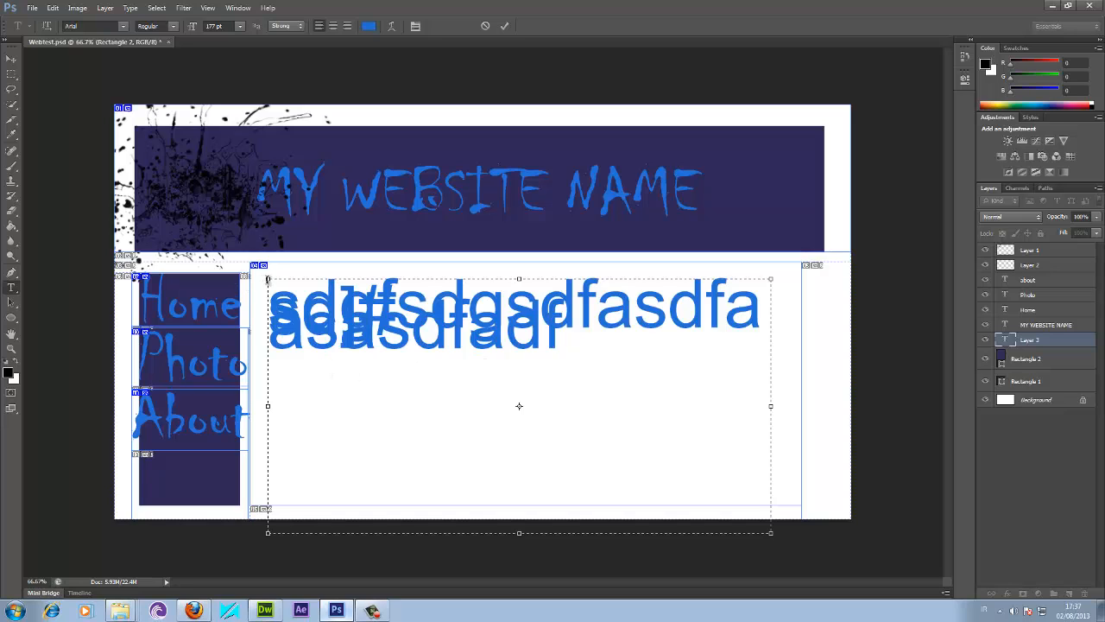
Reshape the text box from its upper-left corner, commit the text and switch back to the home page in Firefox.
left_click_drag(268, 279, 342, 314)
left_click(11, 58)
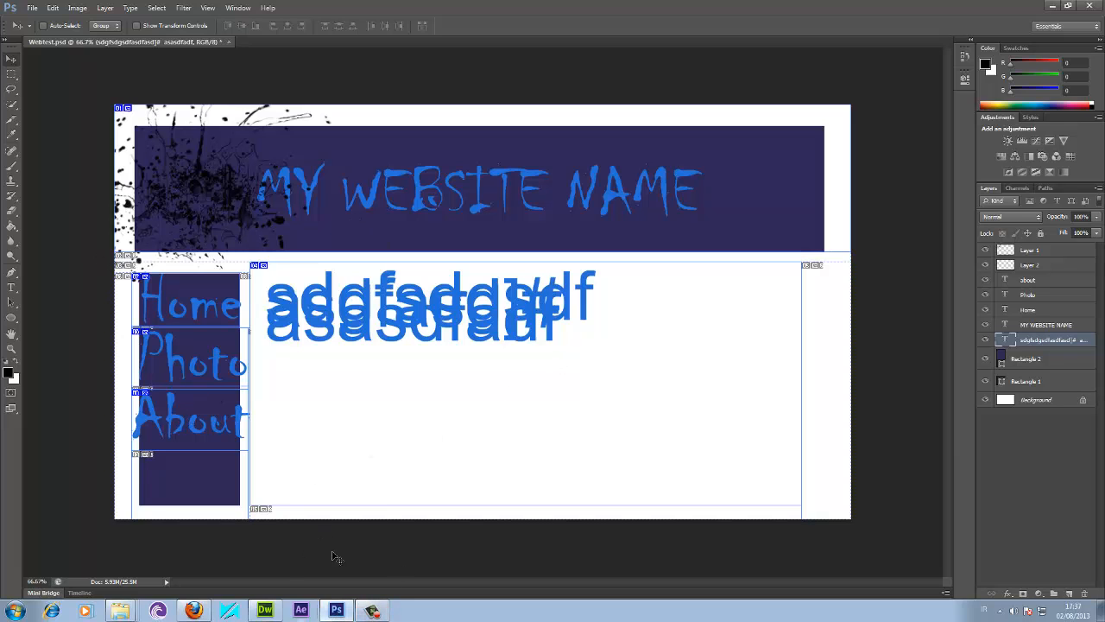
left_click(194, 610)
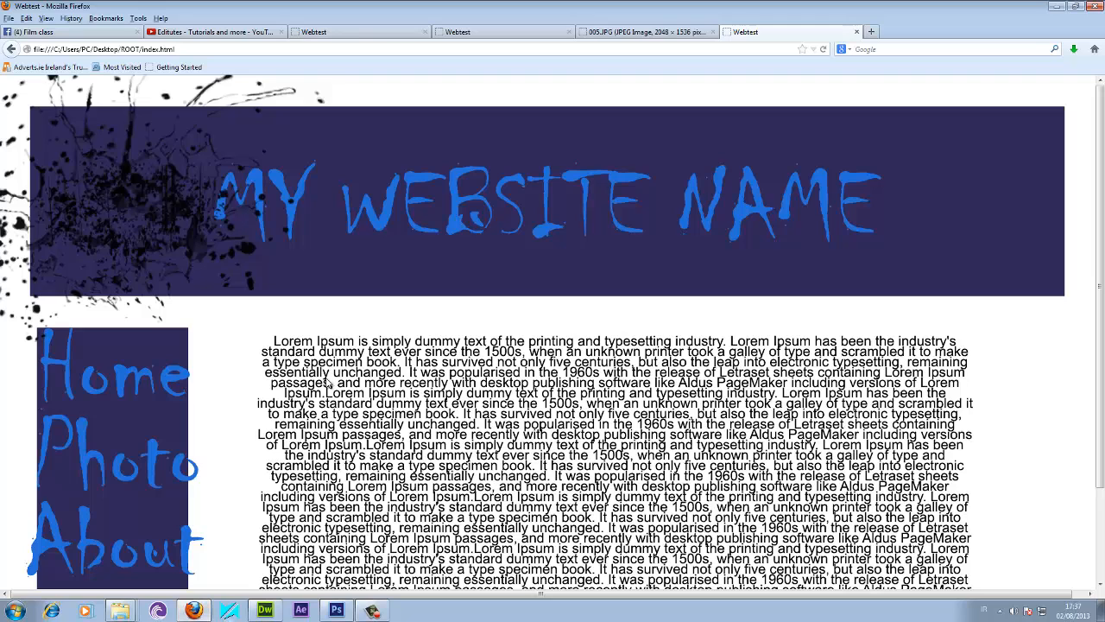
scroll(444, 464, "down", 2)
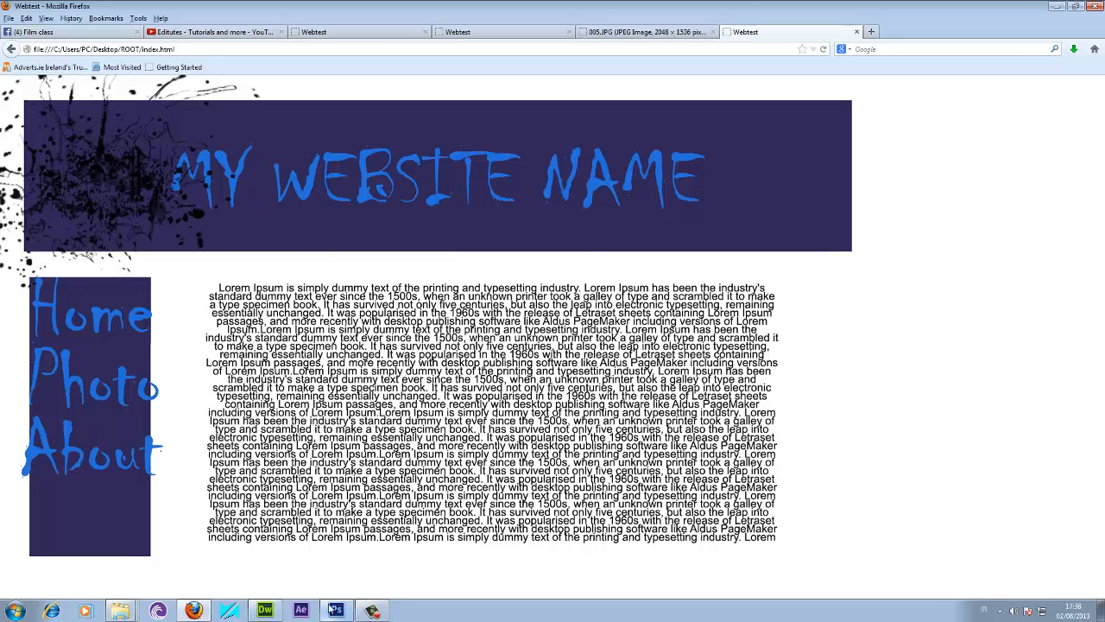
left_click(373, 611)
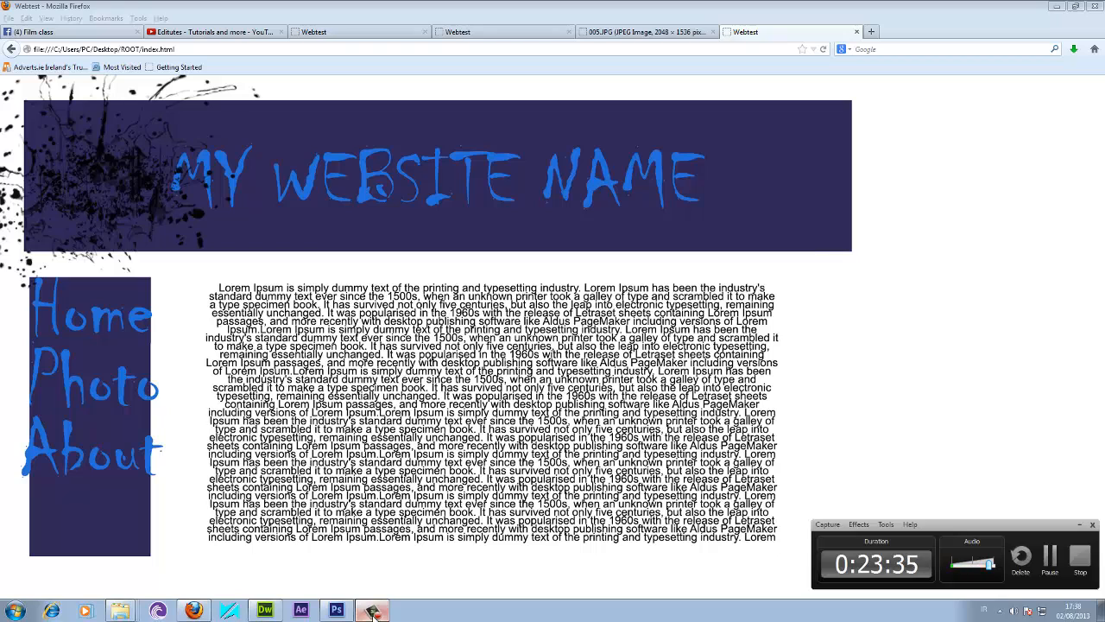
left_click(373, 611)
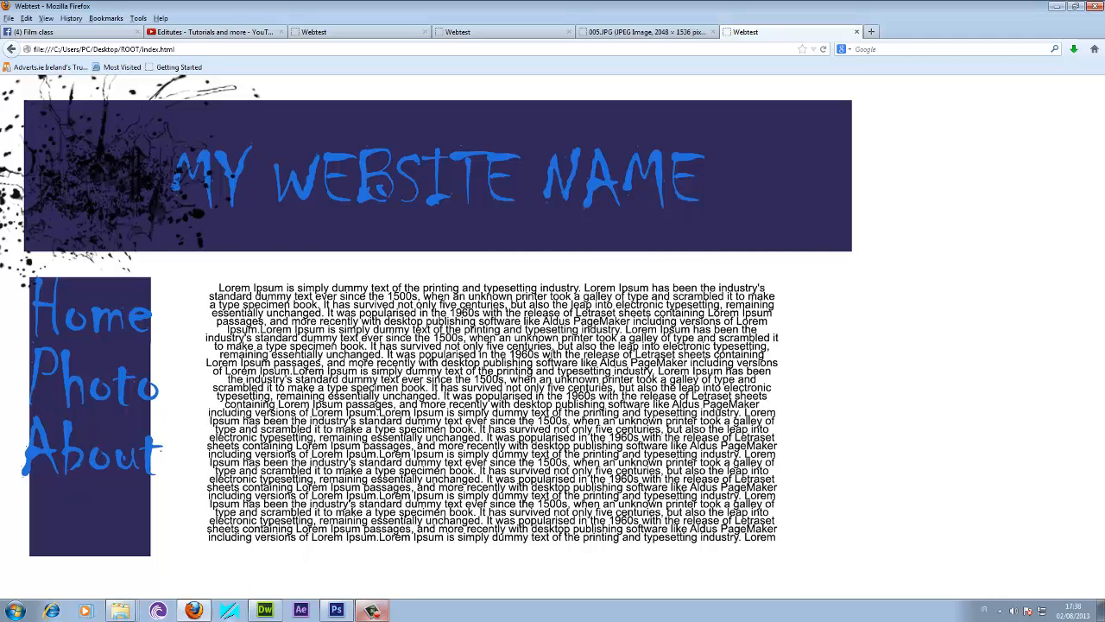
Switch to Dreamweaver, check the Photo button image's link on index.html, and look over the photo.html and about.html pages.
left_click(338, 613)
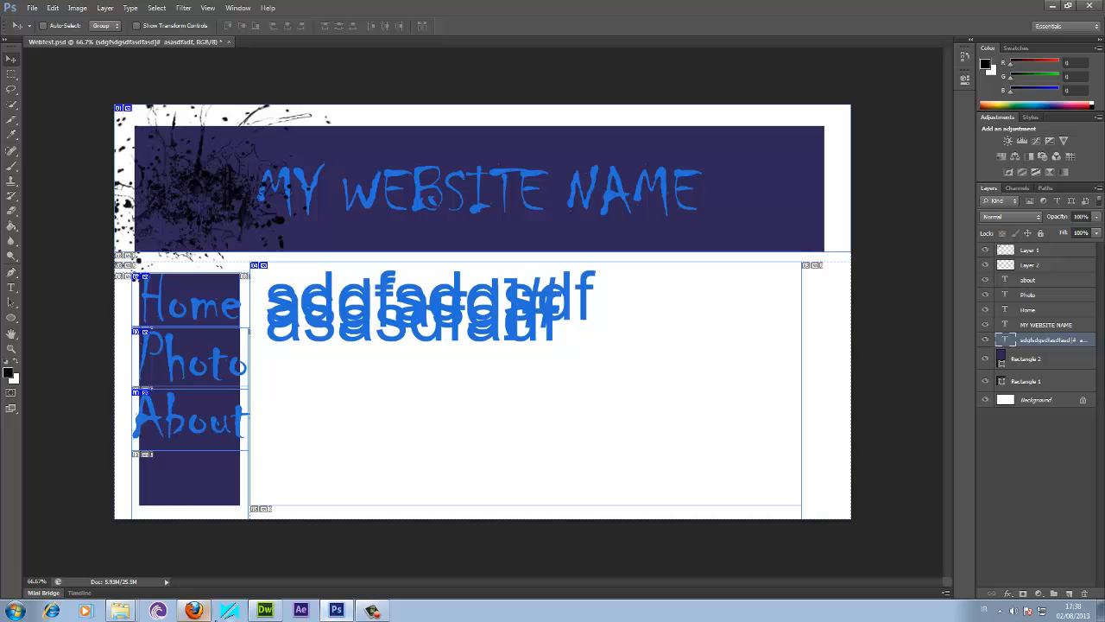
left_click(265, 610)
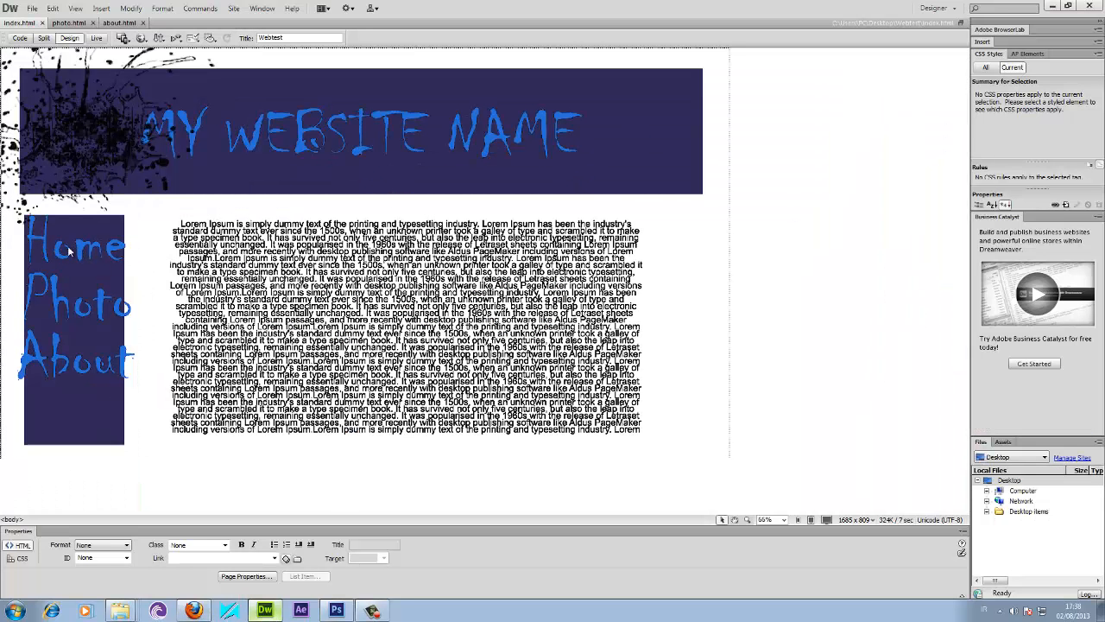
left_click(84, 308)
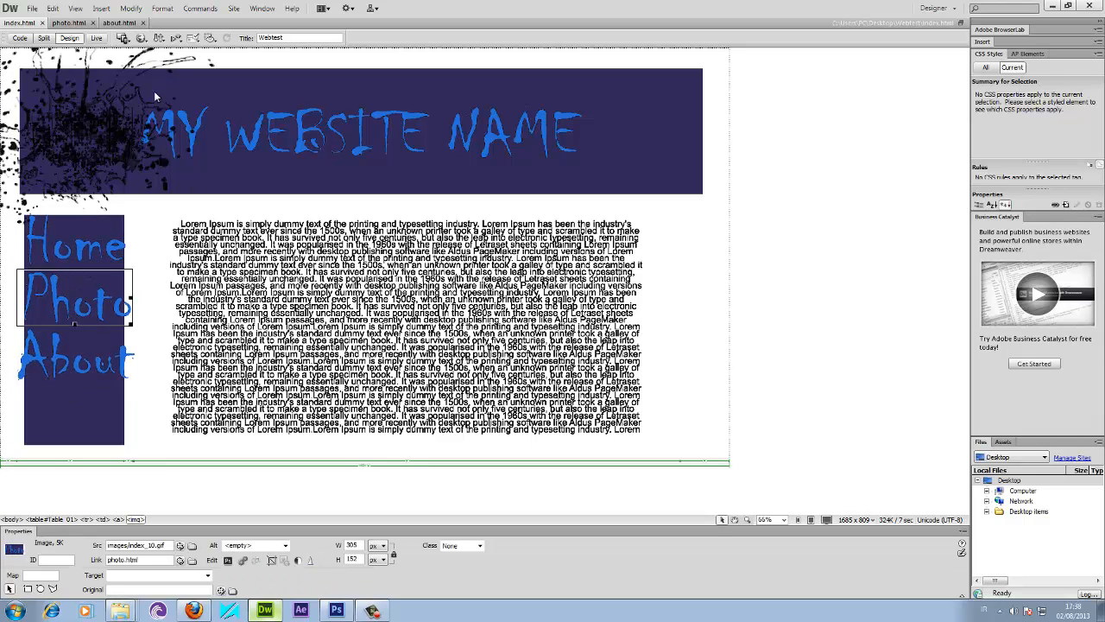
left_click(68, 22)
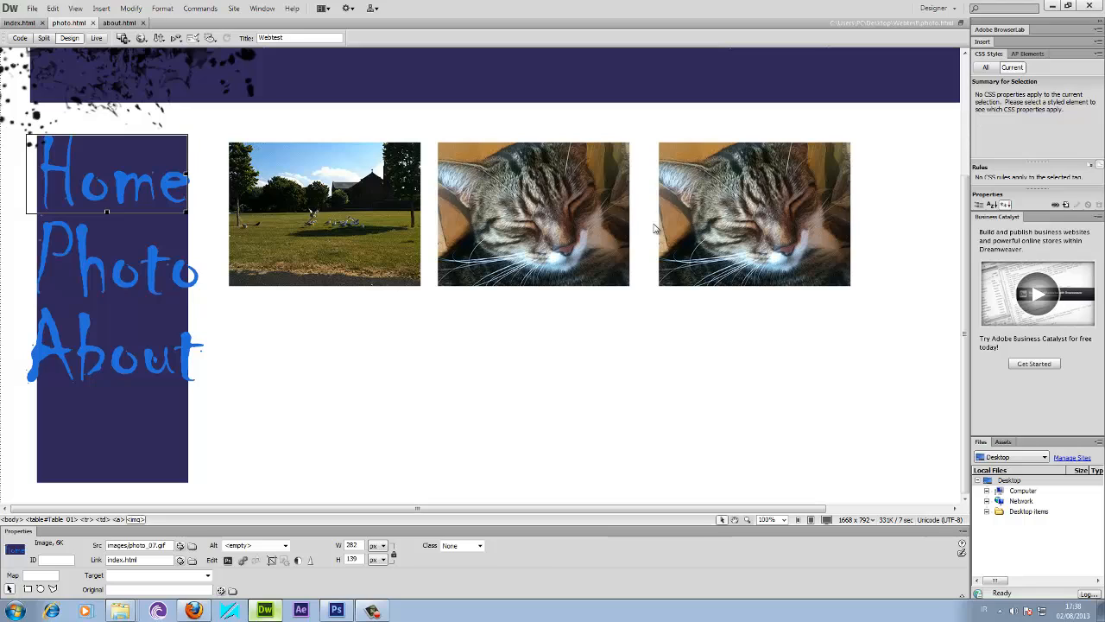
left_click(119, 23)
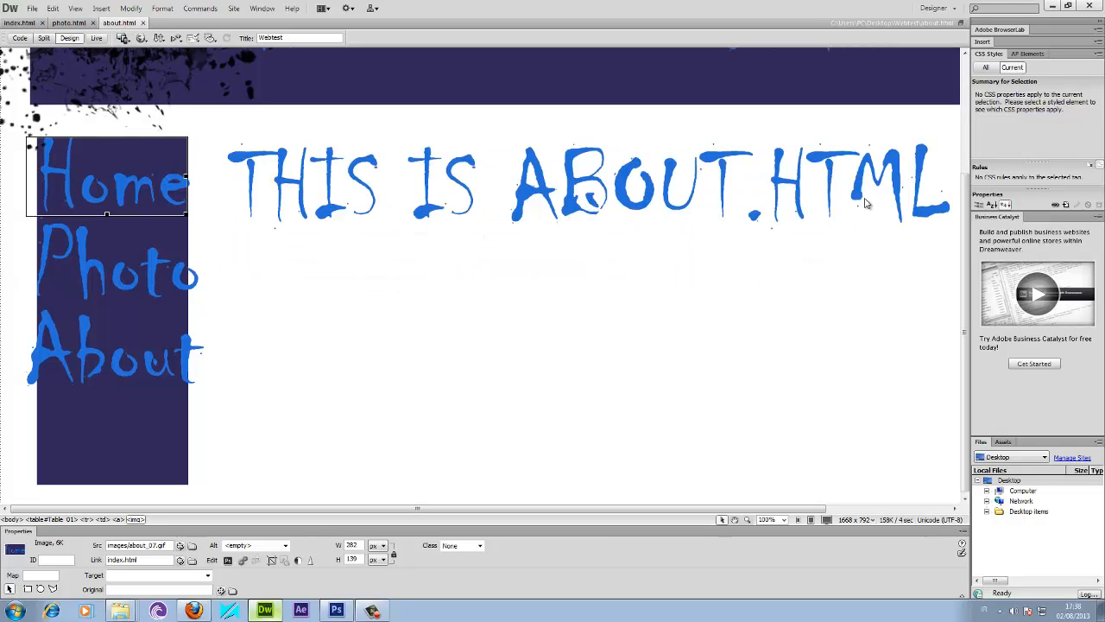
Inspect the link targets of the Home, Photo and About button images on about.html.
left_click(114, 367)
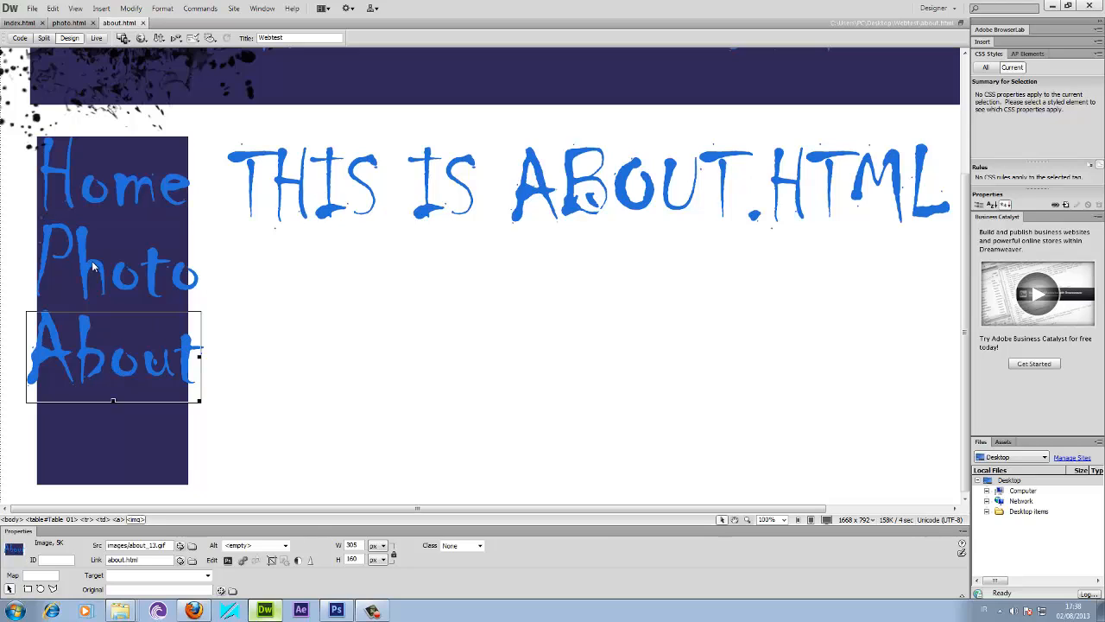
left_click(104, 250)
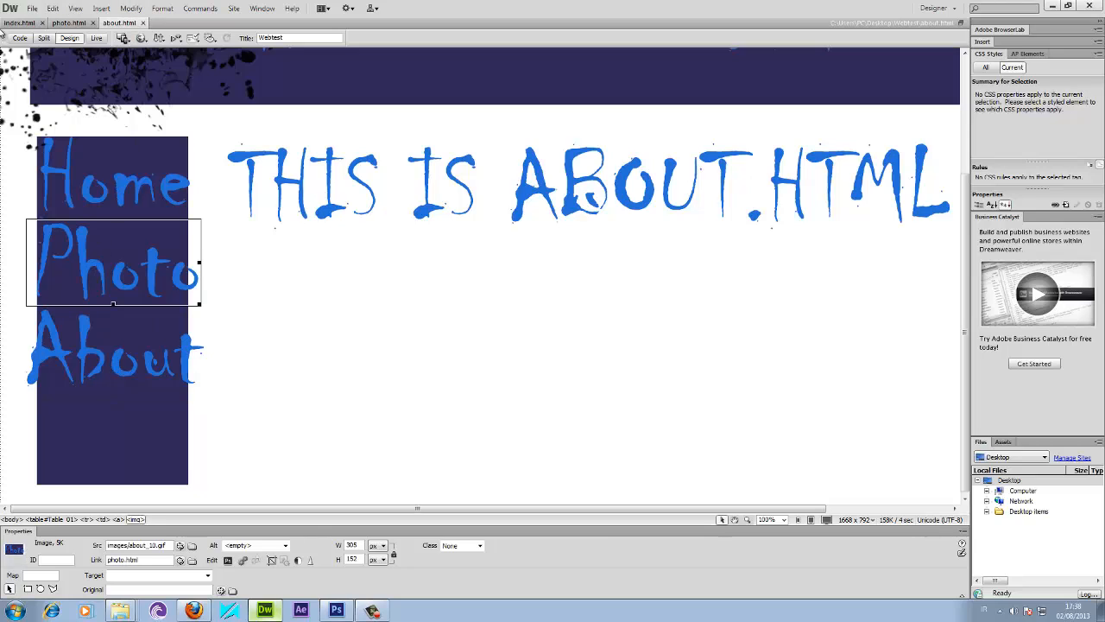
left_click(121, 202)
left_click(127, 289)
left_click(122, 371)
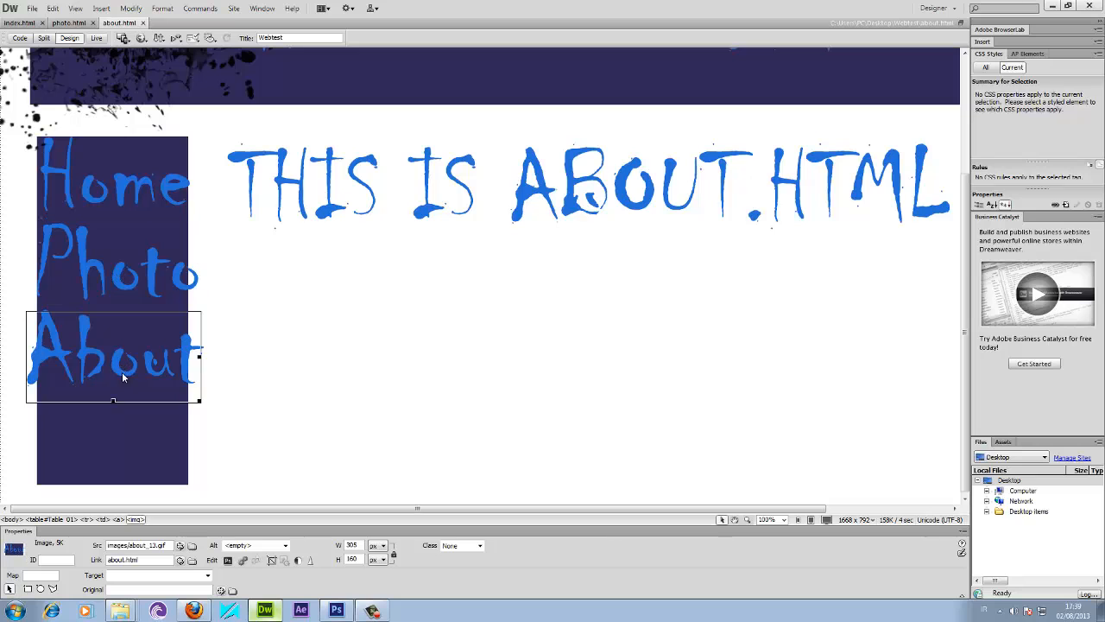
Return to photo.html by way of index.html and inspect the link targets of its Home, Photo and About button images.
left_click(19, 23)
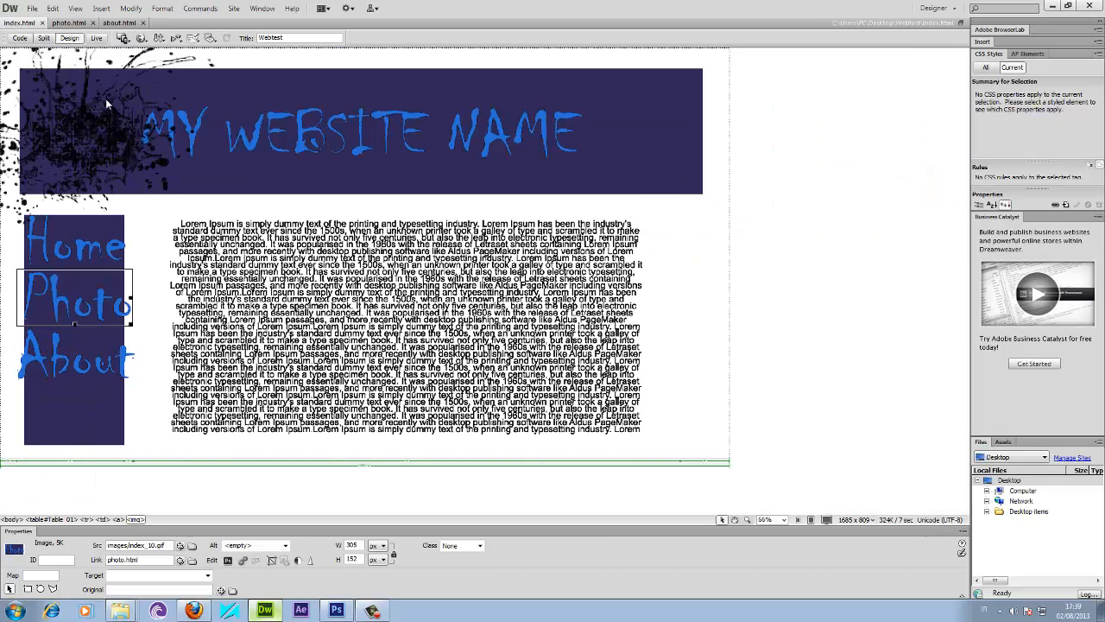
left_click(71, 24)
left_click(113, 348)
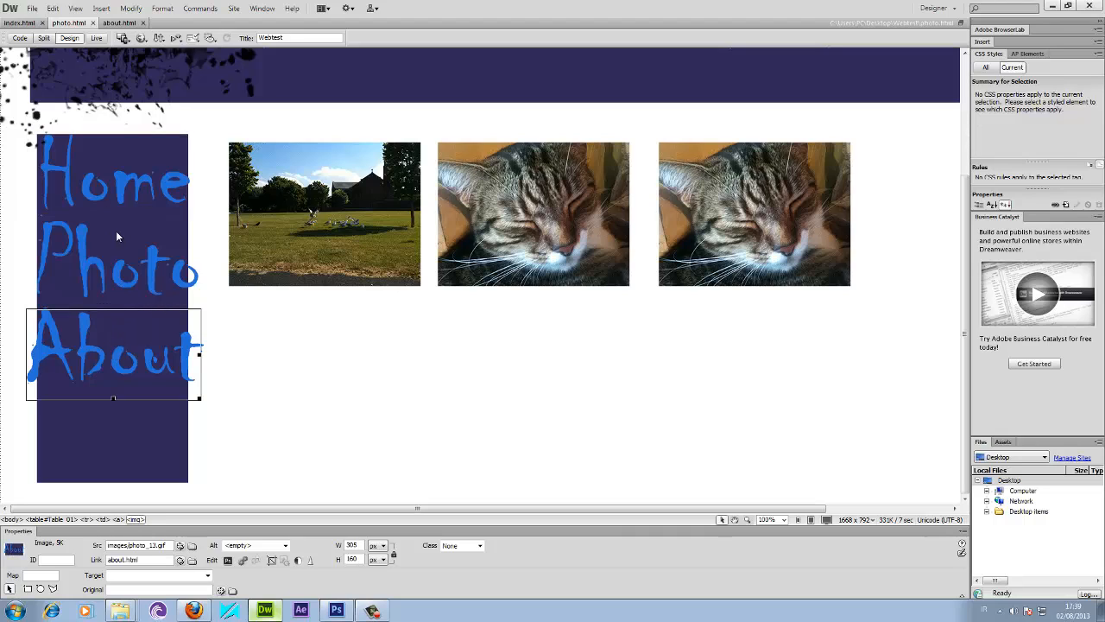
left_click(132, 251)
left_click(128, 194)
left_click(119, 321)
left_click(119, 307)
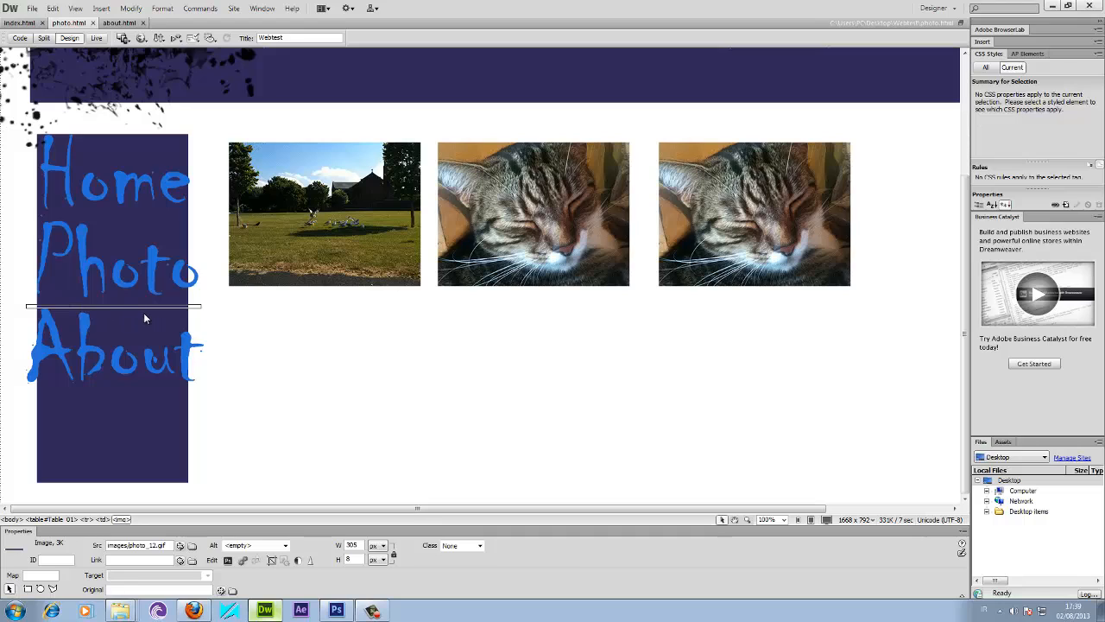
left_click(100, 354)
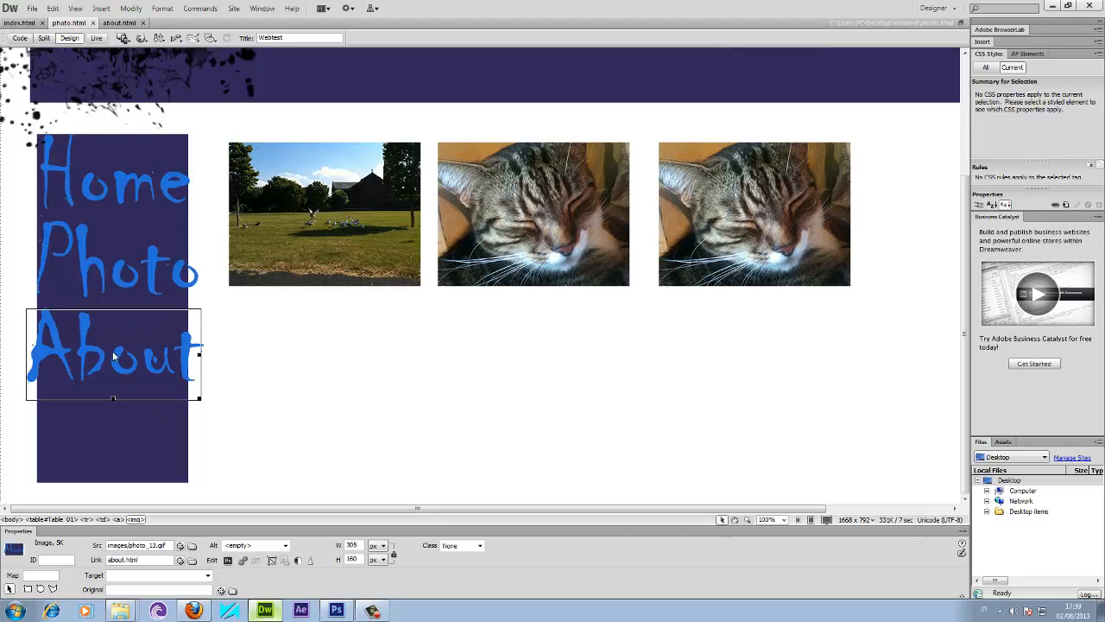
left_click(111, 273)
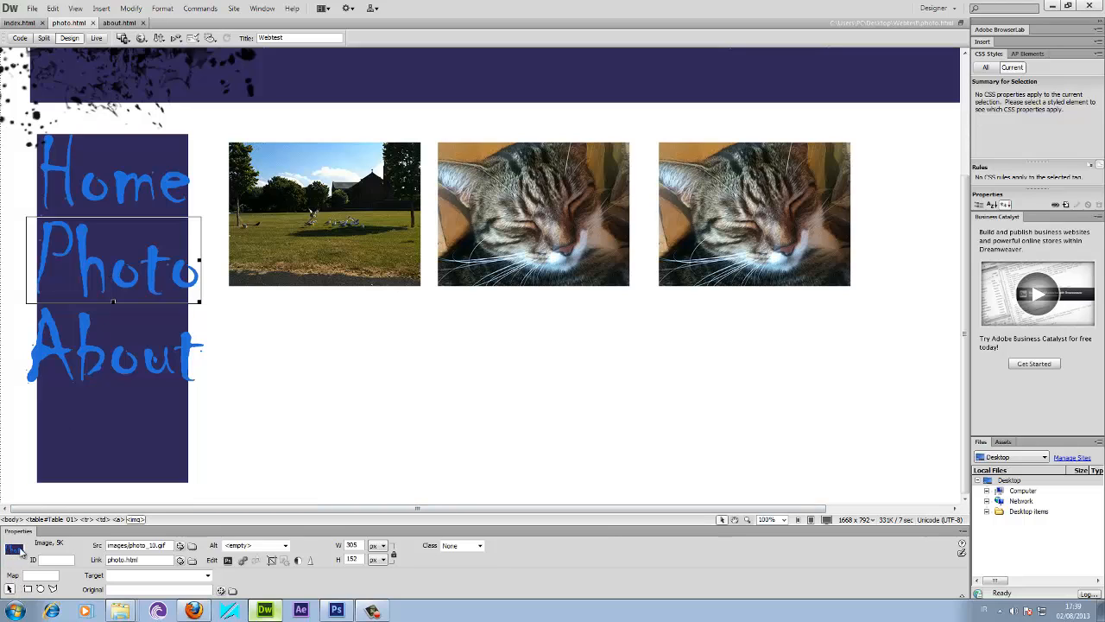
left_click(345, 386)
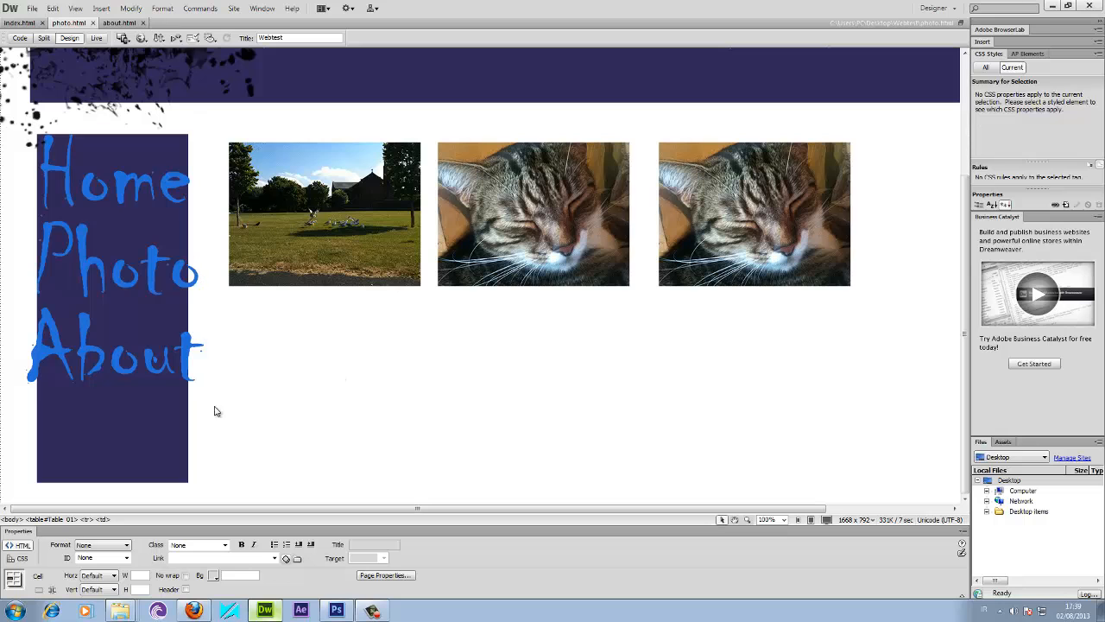
scroll(535, 277, "up", 3)
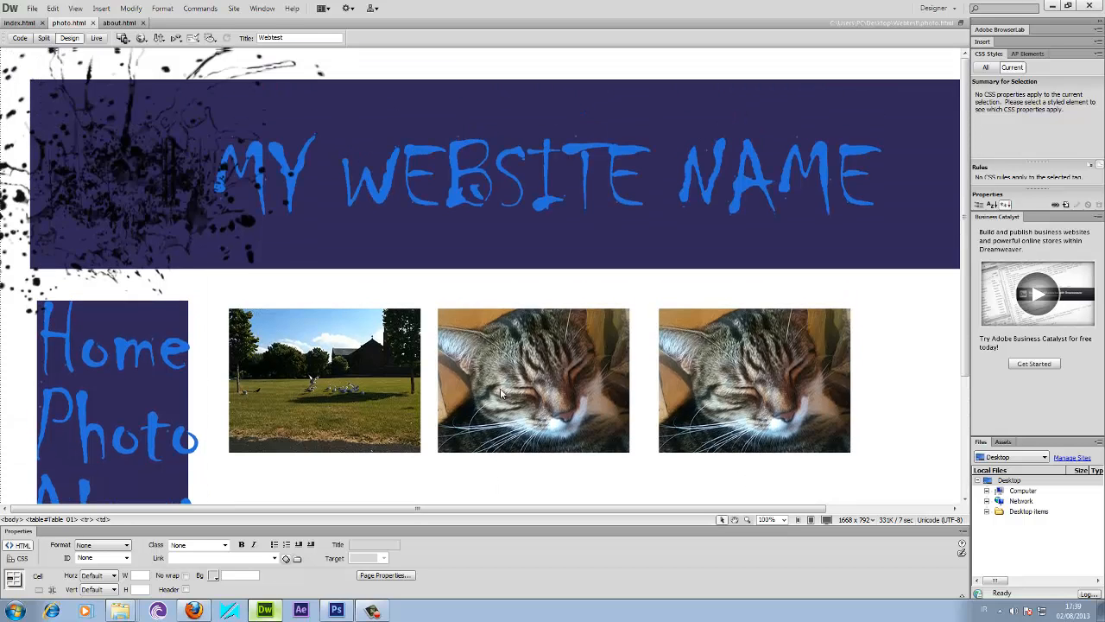
scroll(447, 304, "down", 5)
scroll(442, 306, "up", 4)
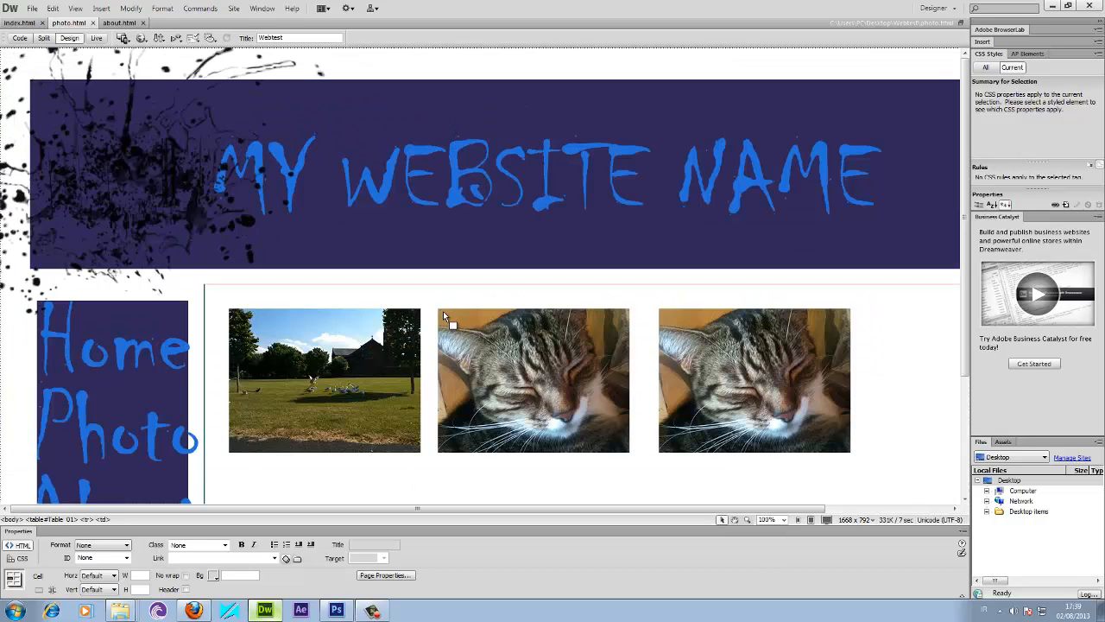
scroll(445, 313, "down", 2)
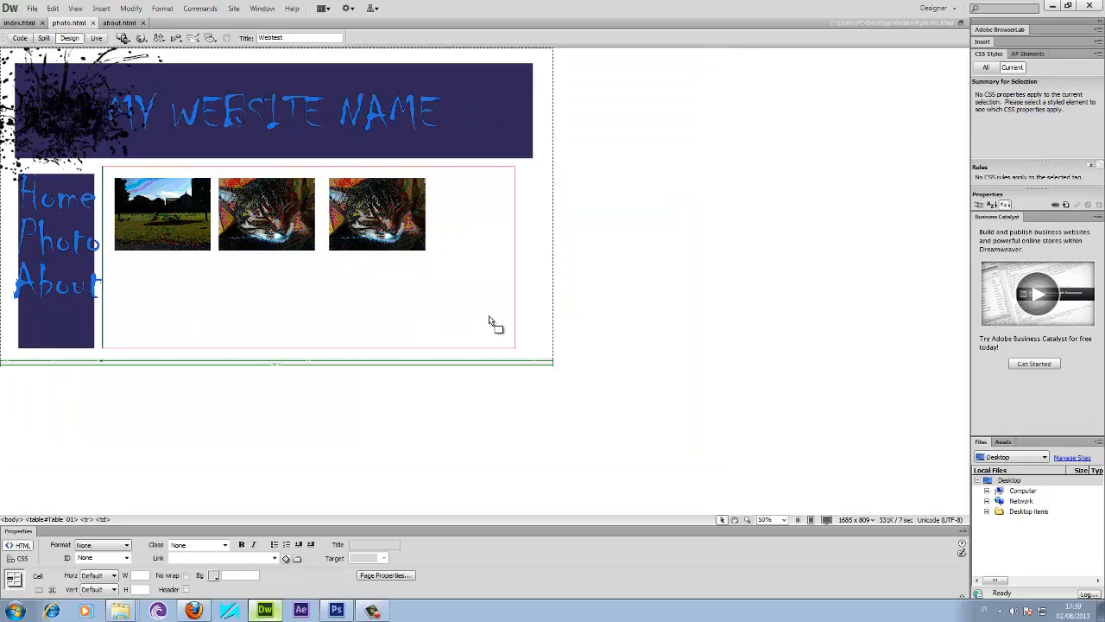
scroll(494, 325, "up", 1)
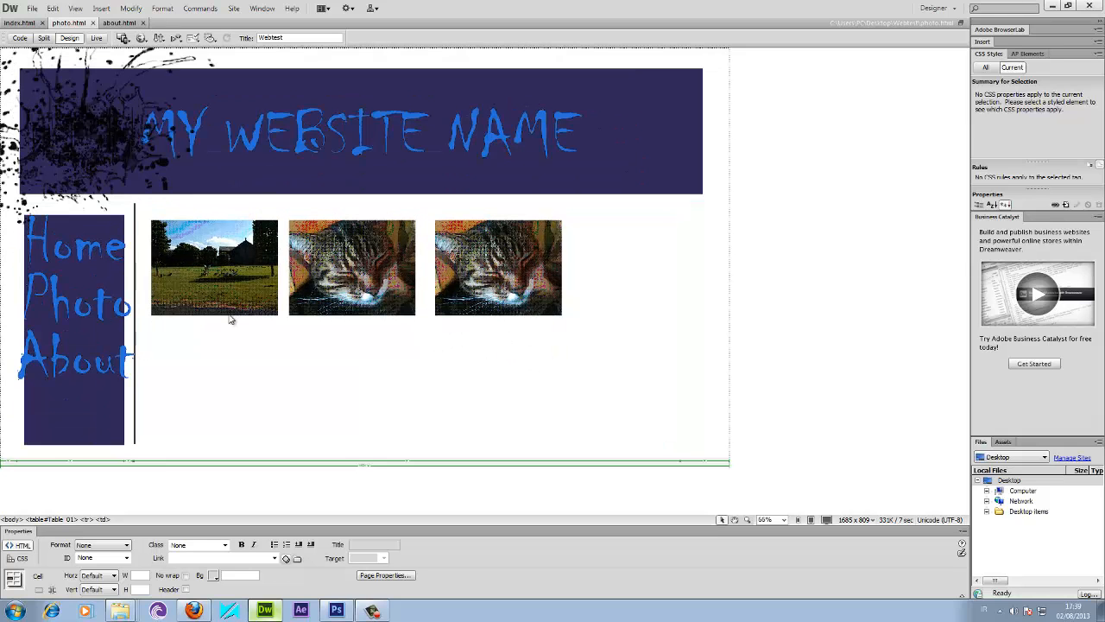
scroll(420, 427, "up", 3)
scroll(421, 427, "down", 7)
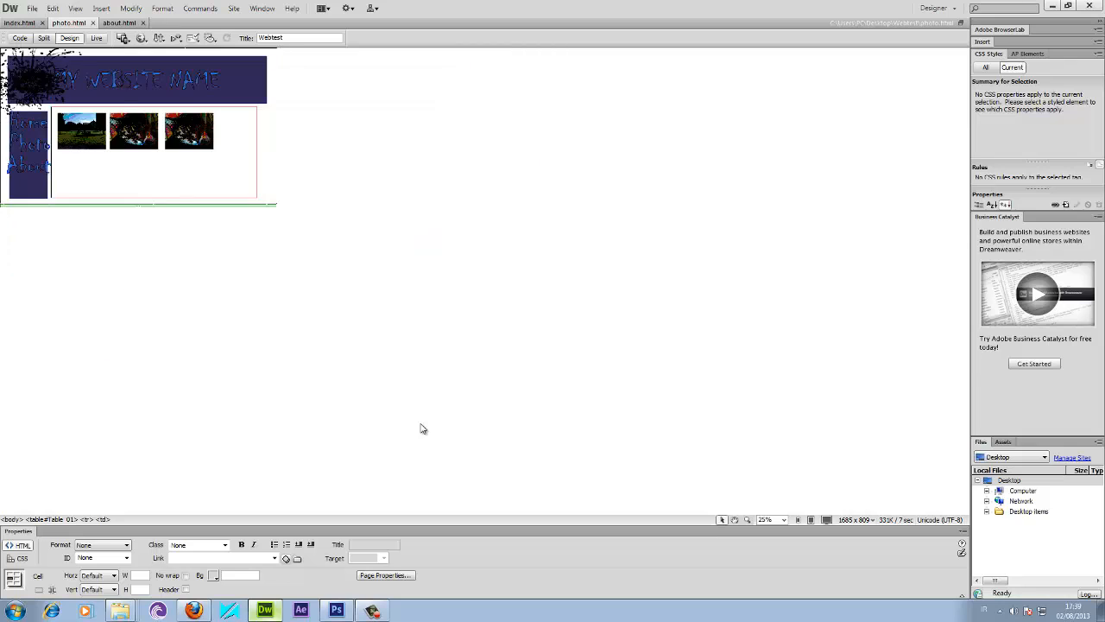
scroll(422, 430, "up", 4)
scroll(422, 429, "down", 1)
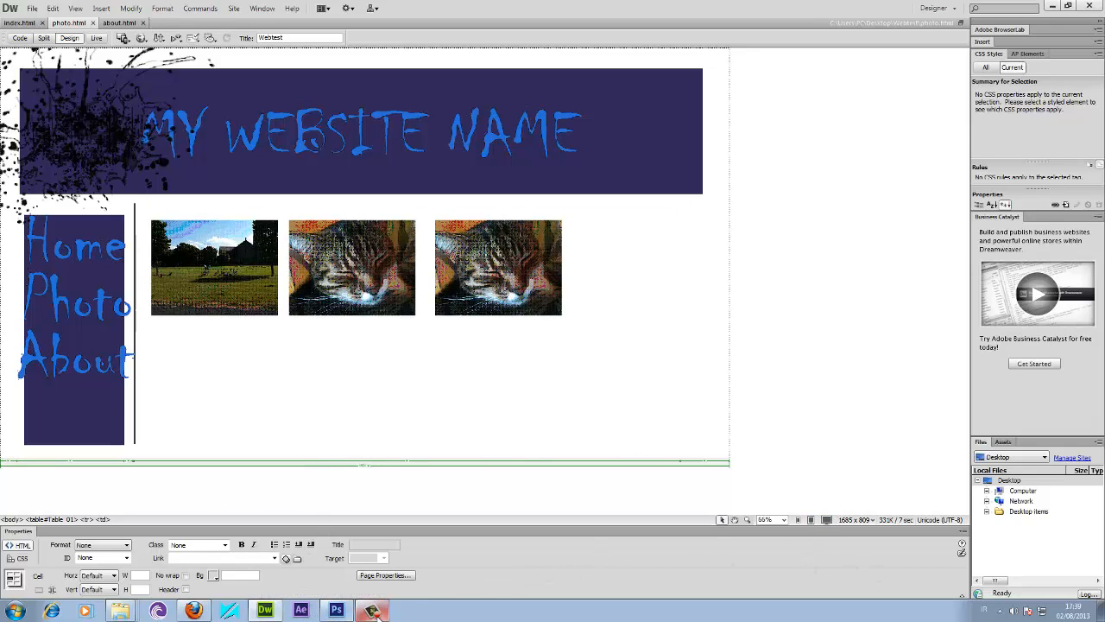
left_click(195, 491)
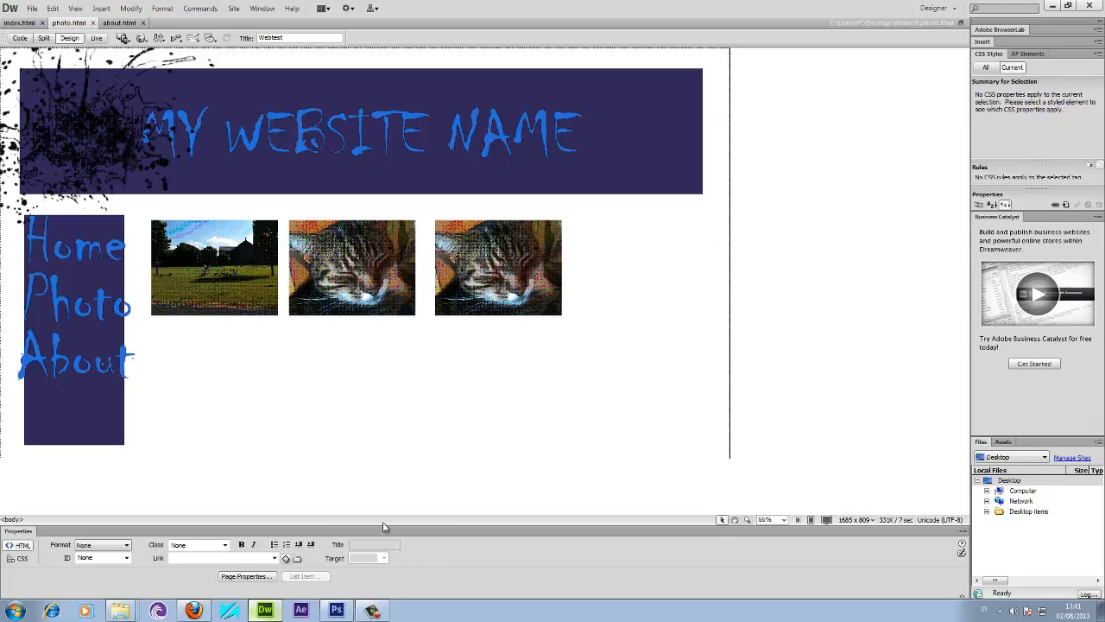
left_click(372, 611)
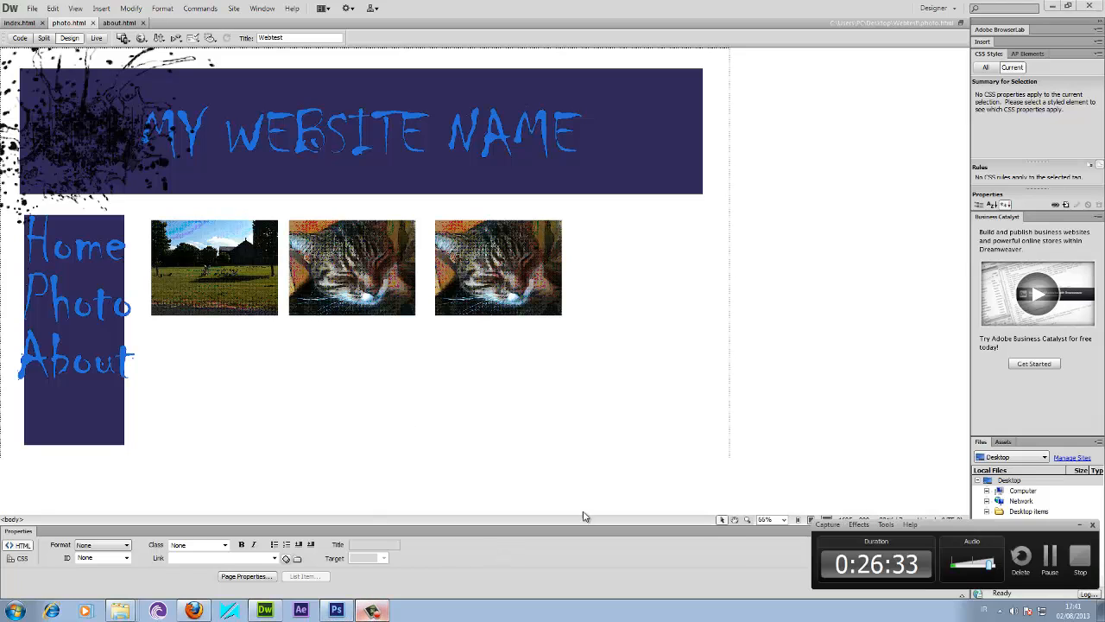